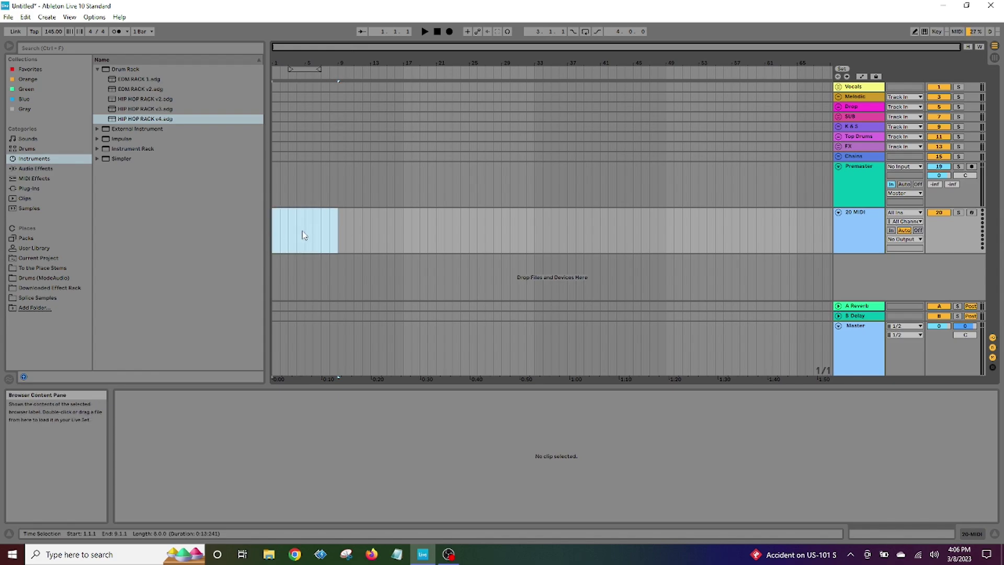
# - Insert an empty eight-bar MIDI clip on the 20 MIDI track and load HIP HOP RACK v4.adg onto that track
pyautogui.click(332, 317)
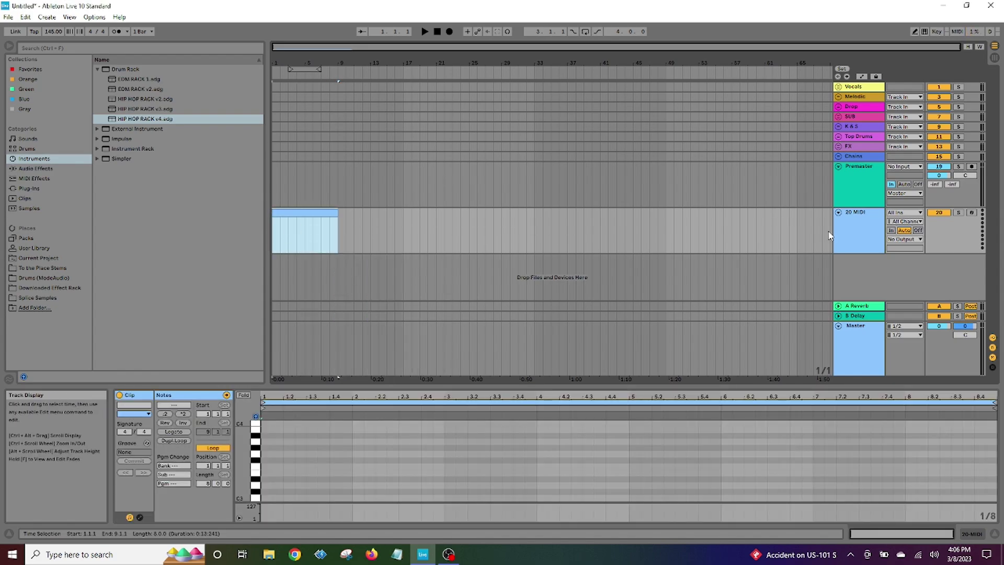
pyautogui.moveTo(168, 127); pyautogui.dragTo(725, 227)
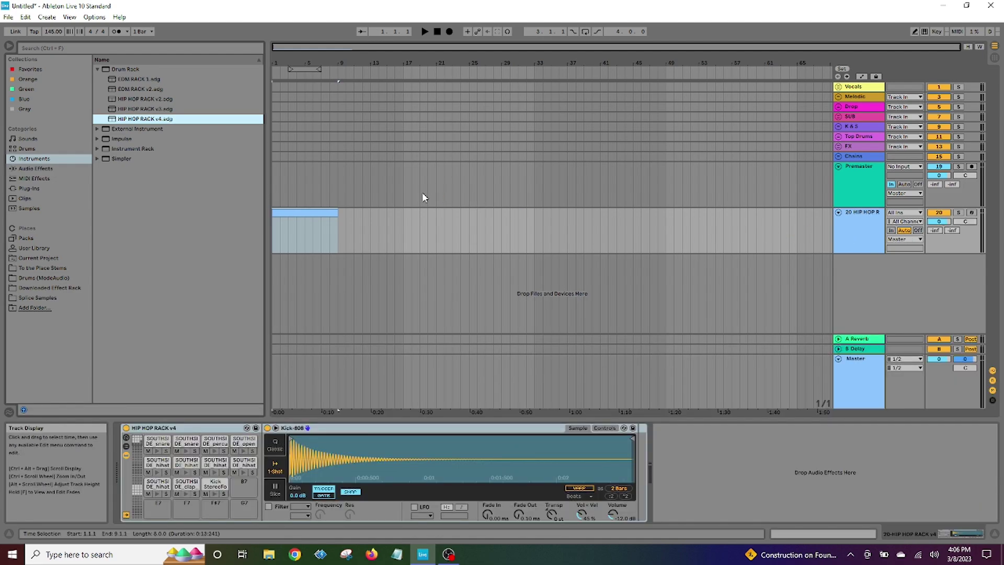
# - Open the new clip in an enlarged note editor, audition the rack sounds, and place a Kick Stereofool 1 note at 1.1.1
pyautogui.click(283, 211)
pyautogui.moveTo(349, 387); pyautogui.dragTo(335, 181)
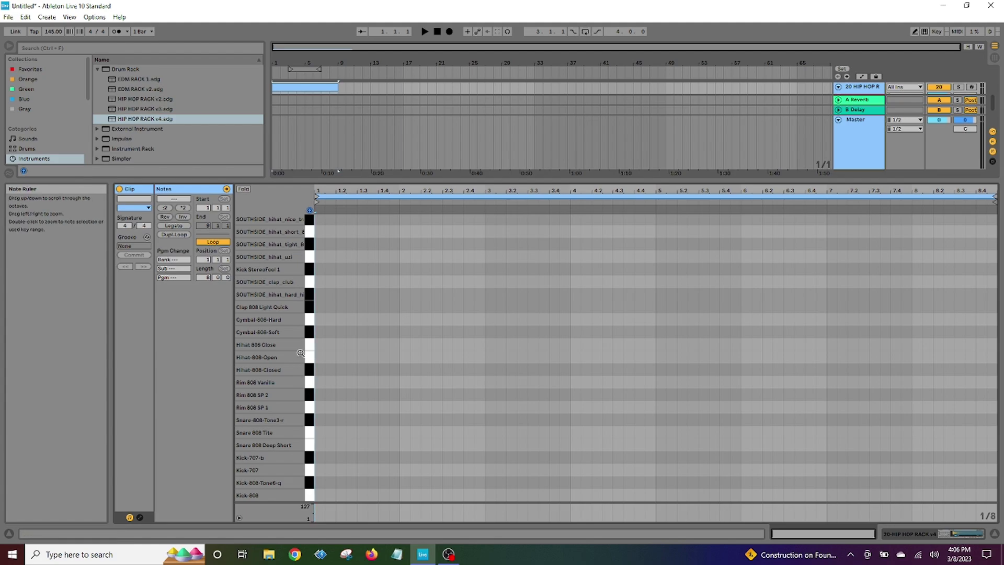
pyautogui.click(313, 445)
pyautogui.click(306, 286)
pyautogui.click(310, 282)
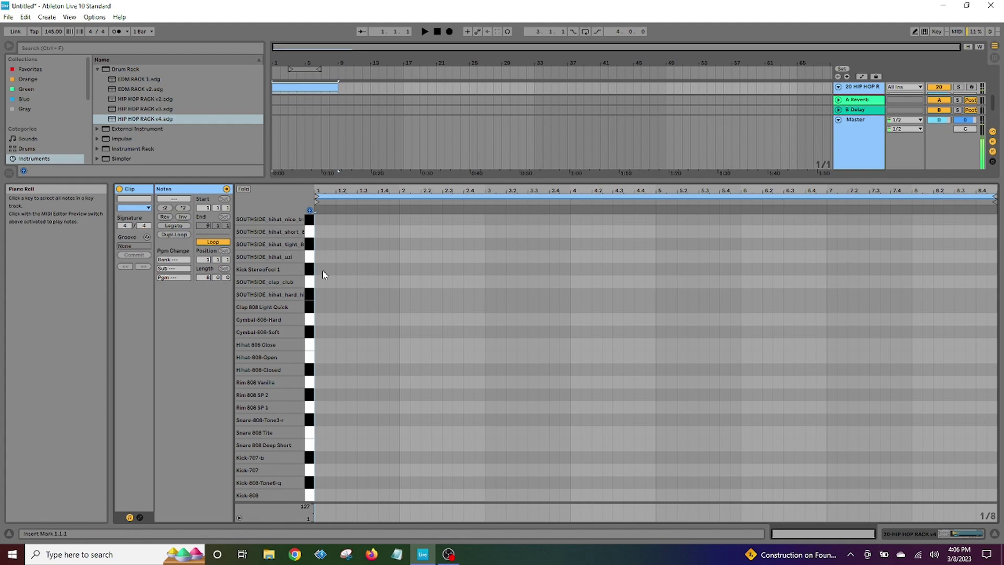
pyautogui.doubleClick(320, 270)
pyautogui.scroll(2, 413, 347)
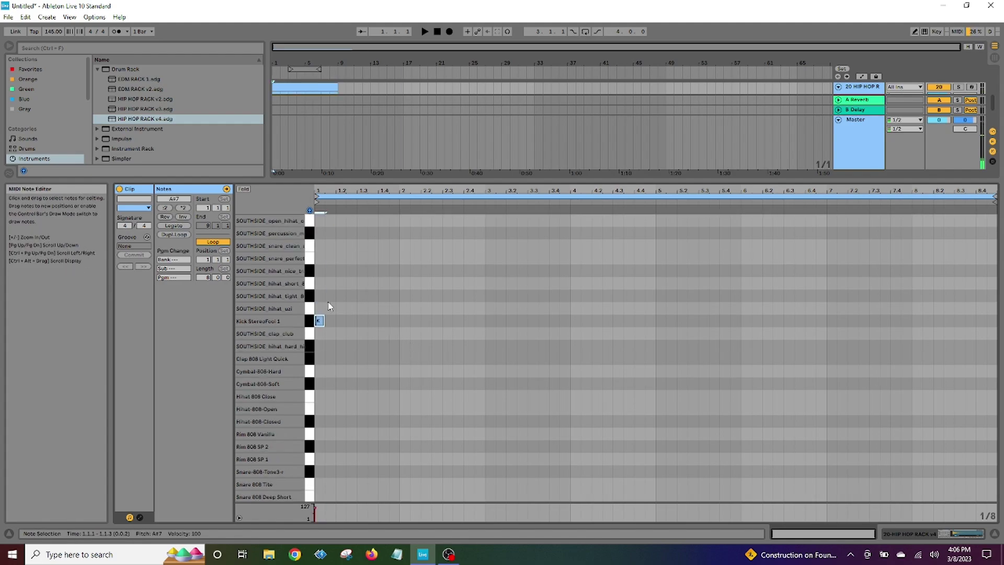
# - Audition the hi-hat and snare sounds, place a SOUTHSIDE snare perfect note at 1.3.1, and play the pattern
pyautogui.click(310, 272)
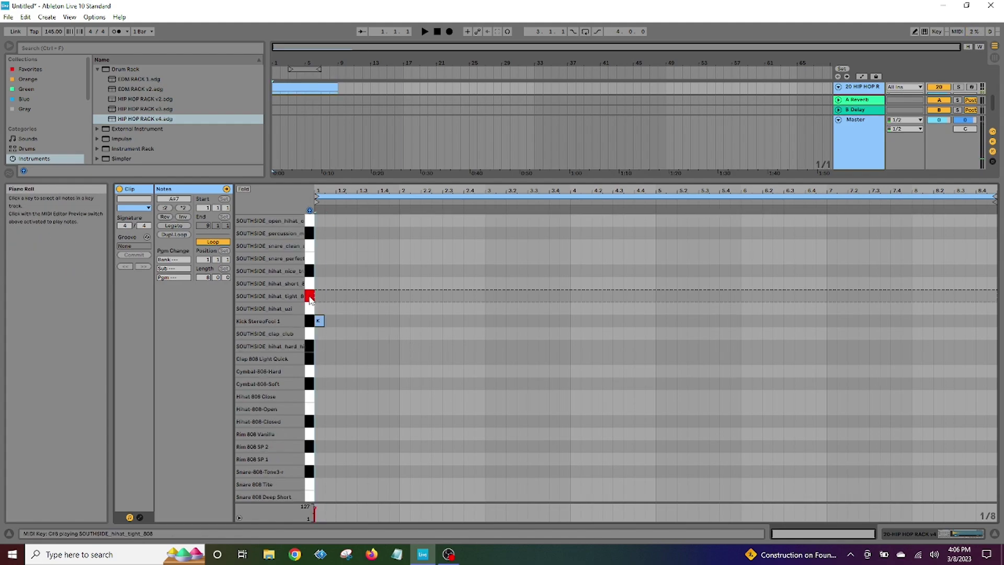
pyautogui.click(310, 257)
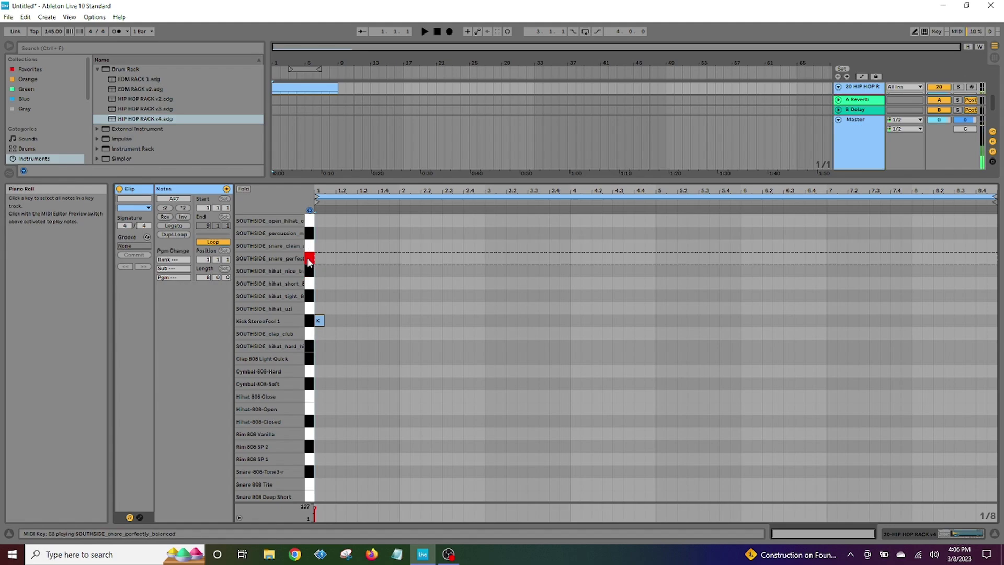
pyautogui.doubleClick(362, 258)
pyautogui.click(425, 32)
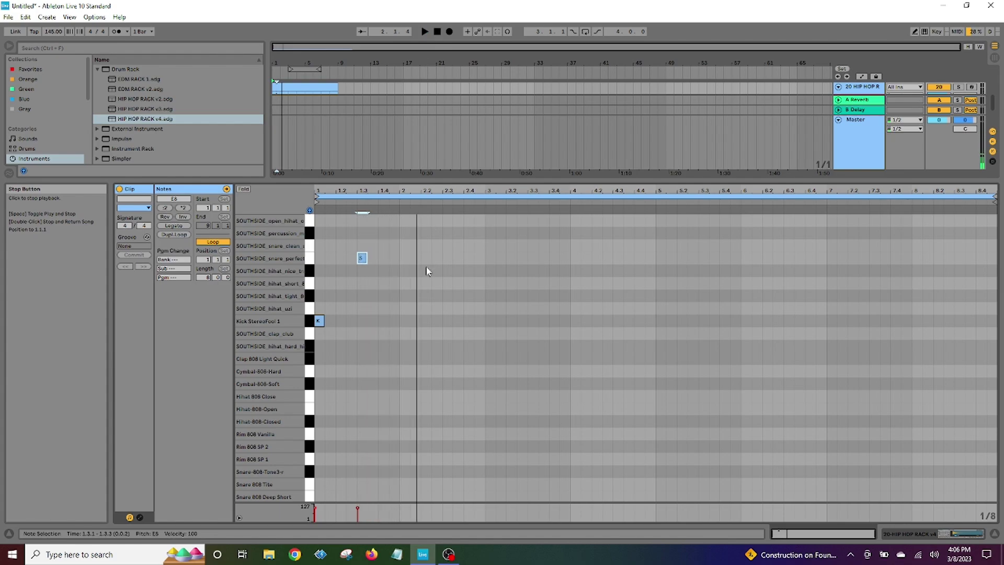
# - Add snare perfect notes on beat 3 of bars 2–5, and kicks at 2.2.1, 3.1.1, 3.1.3, 4.2.1, 4.4.3, 5.1.1 and 6.2.1
pyautogui.doubleClick(426, 322)
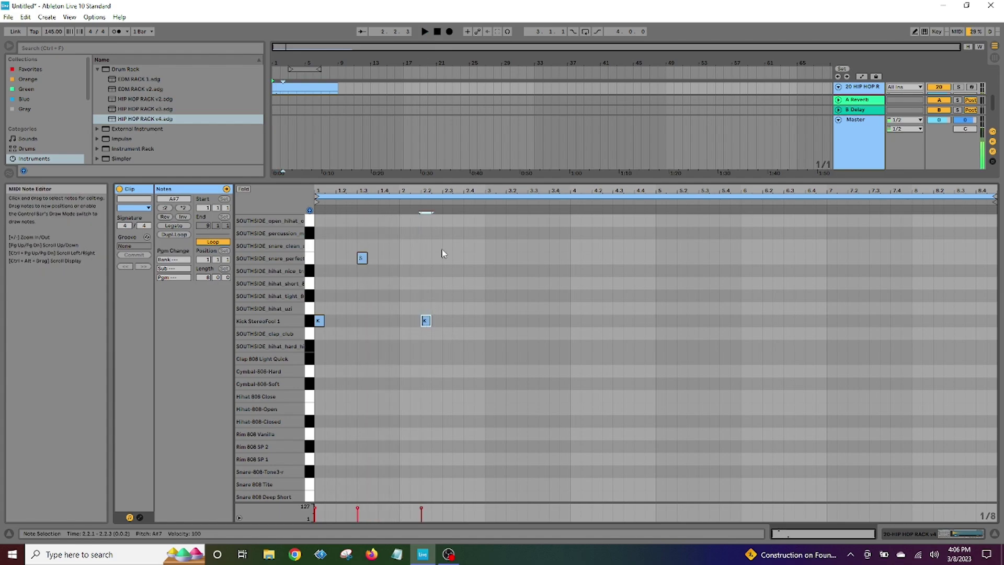
pyautogui.doubleClick(492, 320)
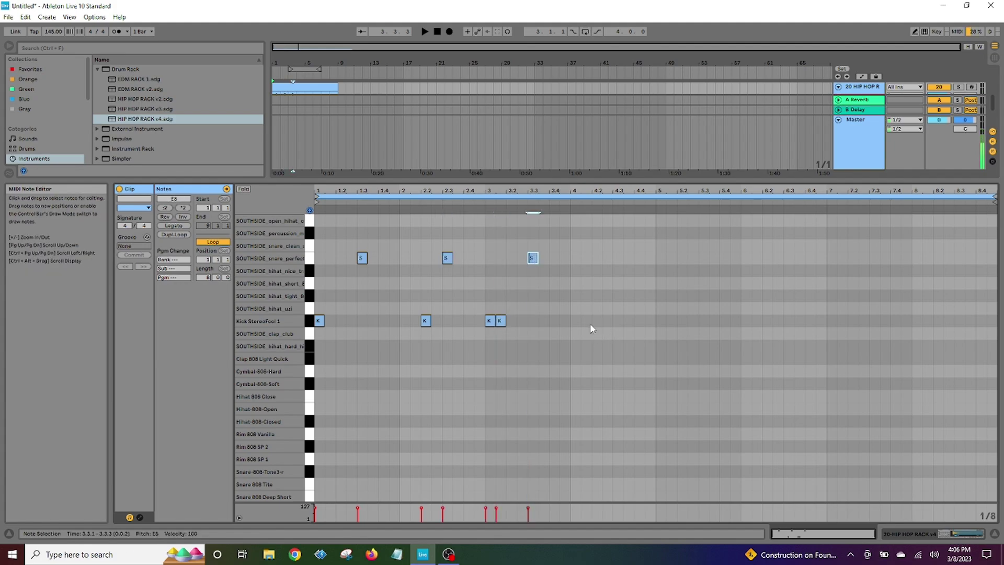
pyautogui.doubleClick(617, 258)
pyautogui.doubleClick(650, 321)
pyautogui.doubleClick(705, 257)
pyautogui.doubleClick(768, 323)
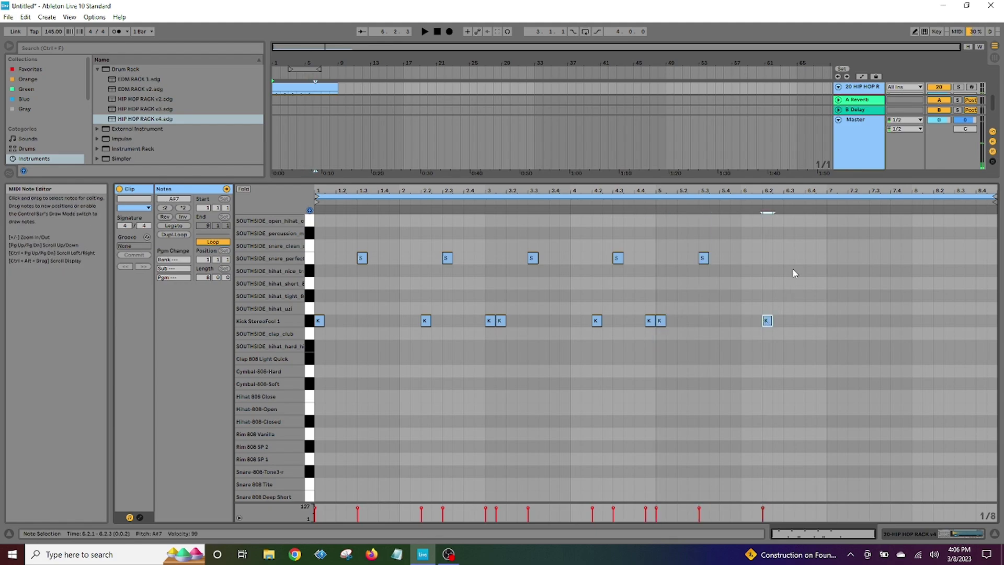
# - Fill bars 6–8 with snare perfect notes on beat 3 and kicks at 7.1.1, 7.1.3, 7.2.3, 8.2.1, 8.3.3 and 8.4.3
pyautogui.doubleClick(832, 322)
pyautogui.click(845, 324)
pyautogui.doubleClick(864, 321)
pyautogui.doubleClick(875, 258)
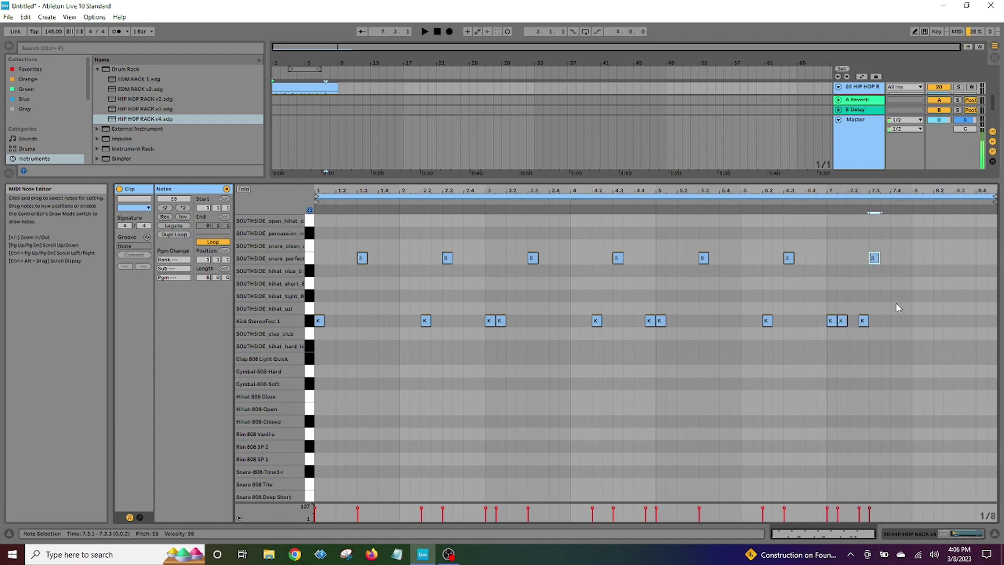
pyautogui.doubleClick(937, 320)
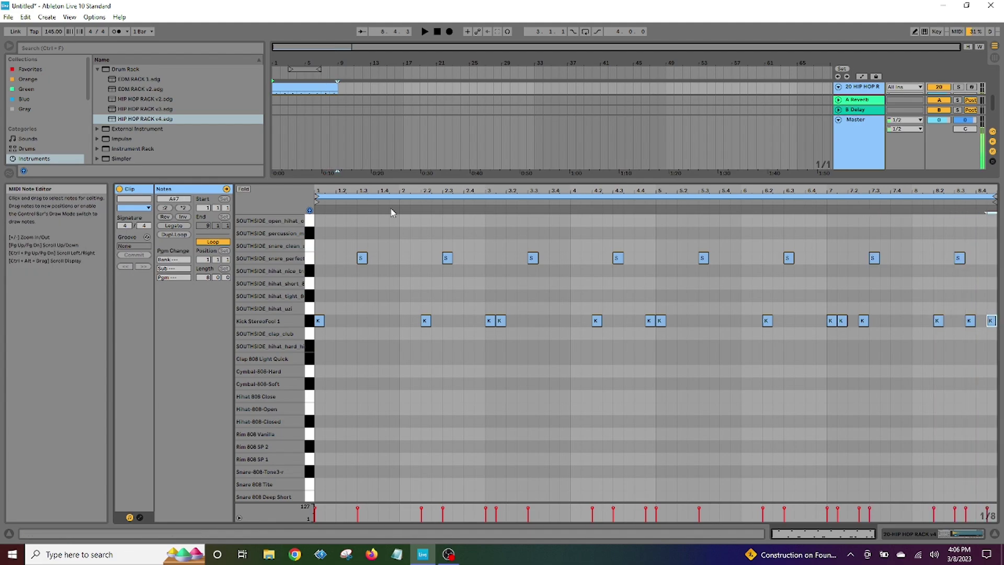
# - Play back the groove from the start and add a SOUTHSIDE snare clean note at 1.4.3
pyautogui.doubleClick(437, 32)
pyautogui.click(425, 32)
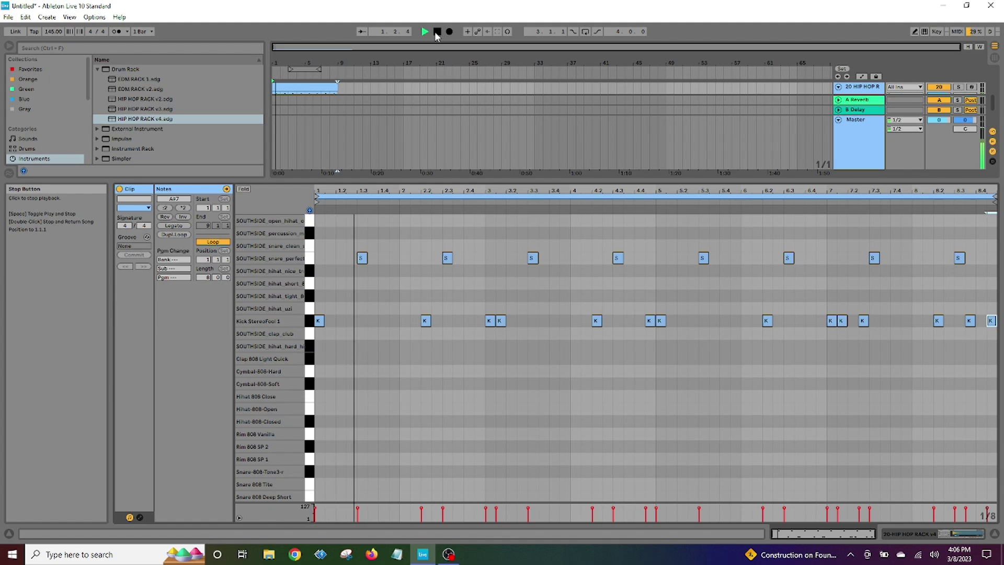
pyautogui.click(438, 32)
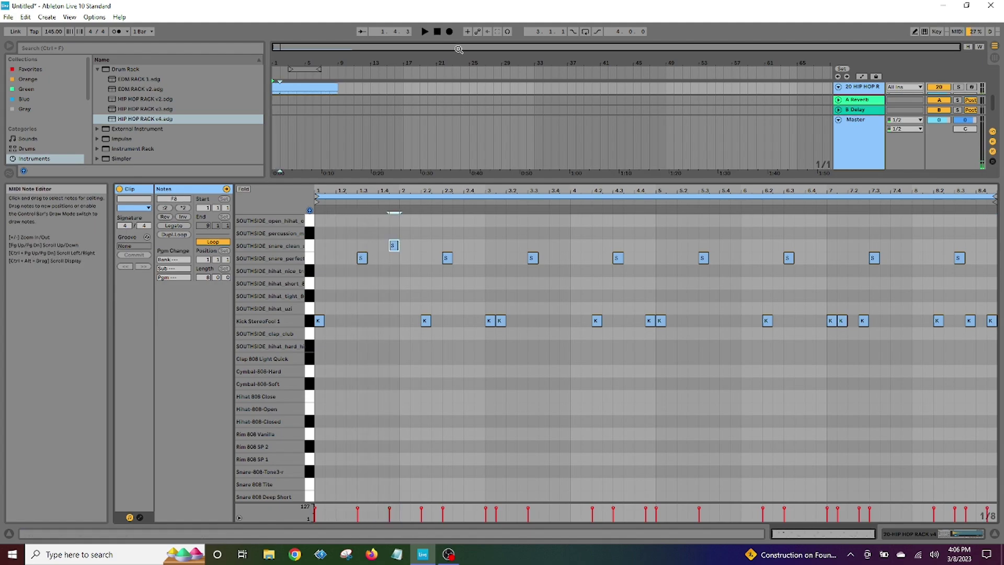
pyautogui.click(425, 32)
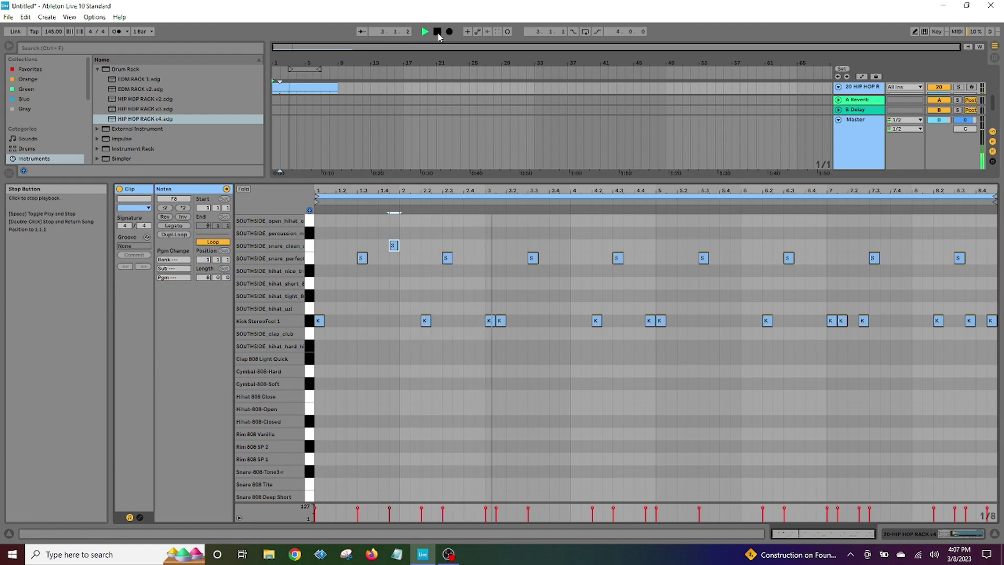
pyautogui.press('space')
# - Add a snare clean note at 4.1.3 and a Snare 808 Tite note at 3.4.3, and listen to them
pyautogui.doubleClick(565, 246)
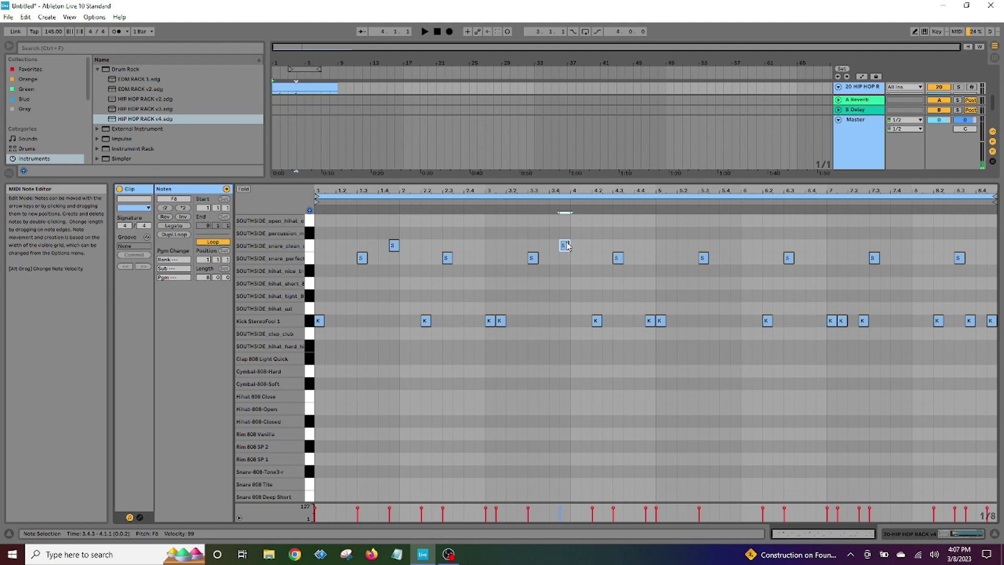
pyautogui.moveTo(587, 246); pyautogui.dragTo(598, 246)
pyautogui.scroll(-2, 548, 429)
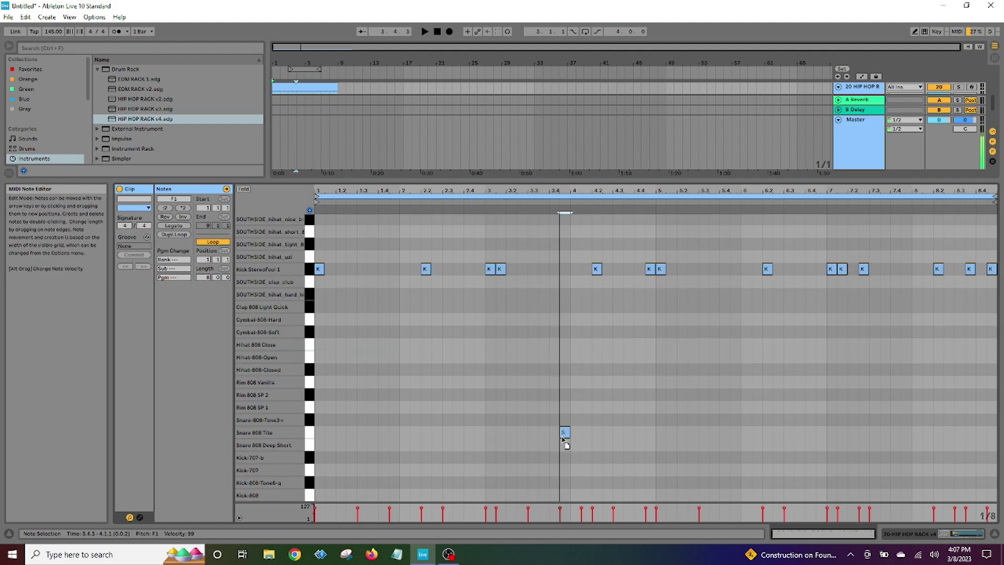
pyautogui.scroll(2, 511, 365)
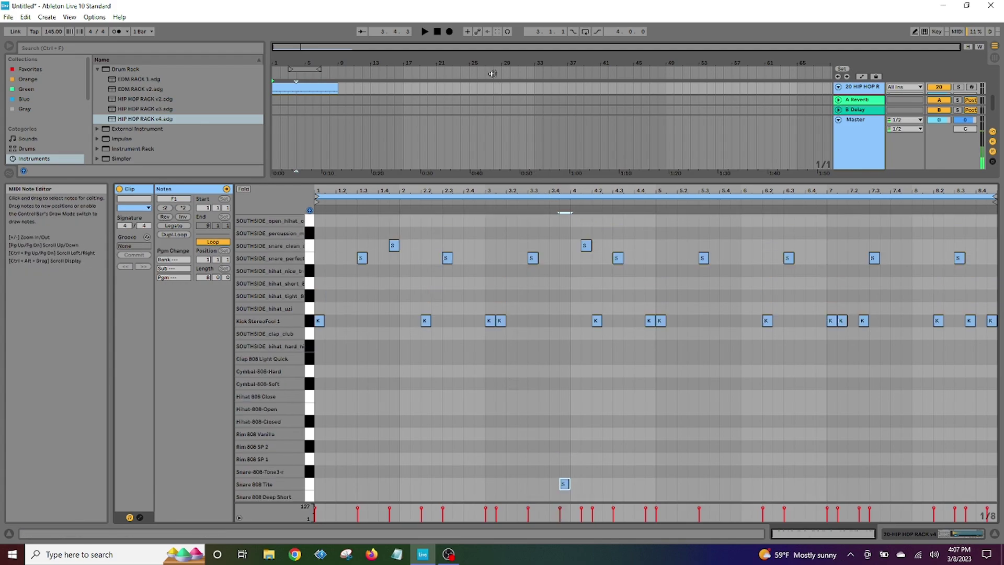
pyautogui.click(425, 32)
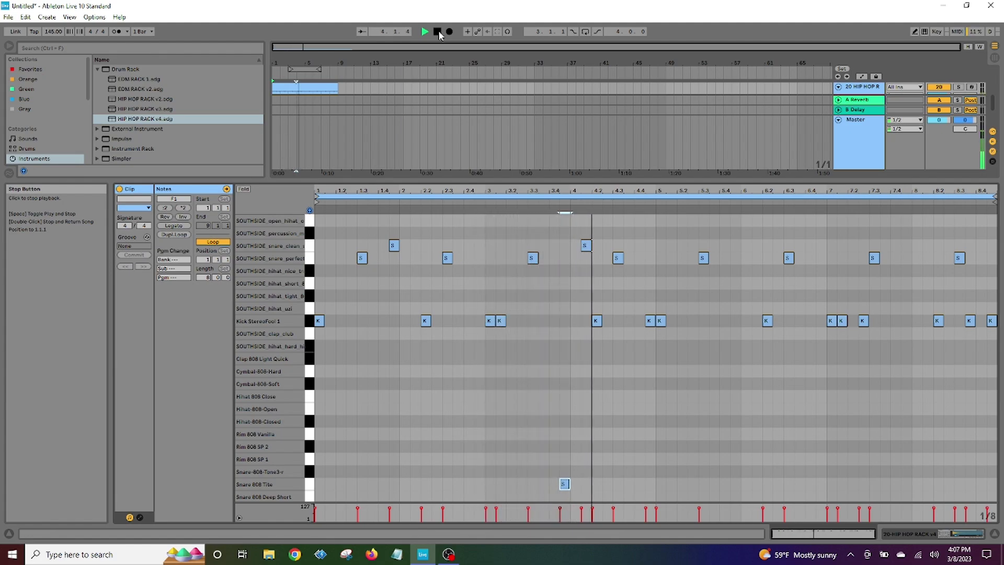
pyautogui.click(437, 32)
# - Swap the two accents, moving the snare clean note to 3.4.3 and the Snare 808 Tite note to 4.1.3, and play them back
pyautogui.moveTo(587, 246); pyautogui.dragTo(564, 246)
pyautogui.moveTo(574, 487)
pyautogui.mouseDown()
pyautogui.moveTo(603, 487)
pyautogui.moveTo(571, 487)
pyautogui.moveTo(588, 487)
pyautogui.mouseUp()
pyautogui.press('space')
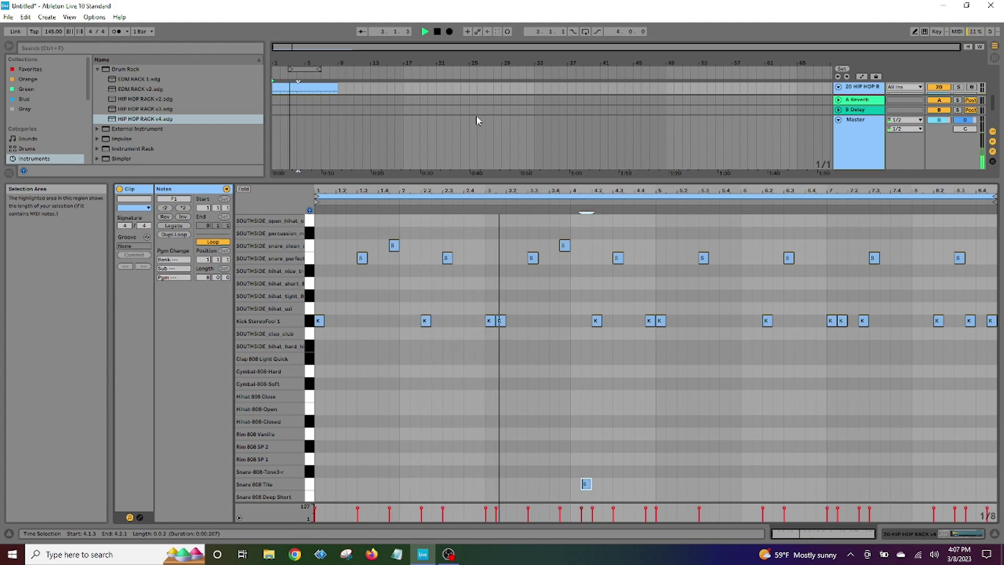
pyautogui.click(437, 32)
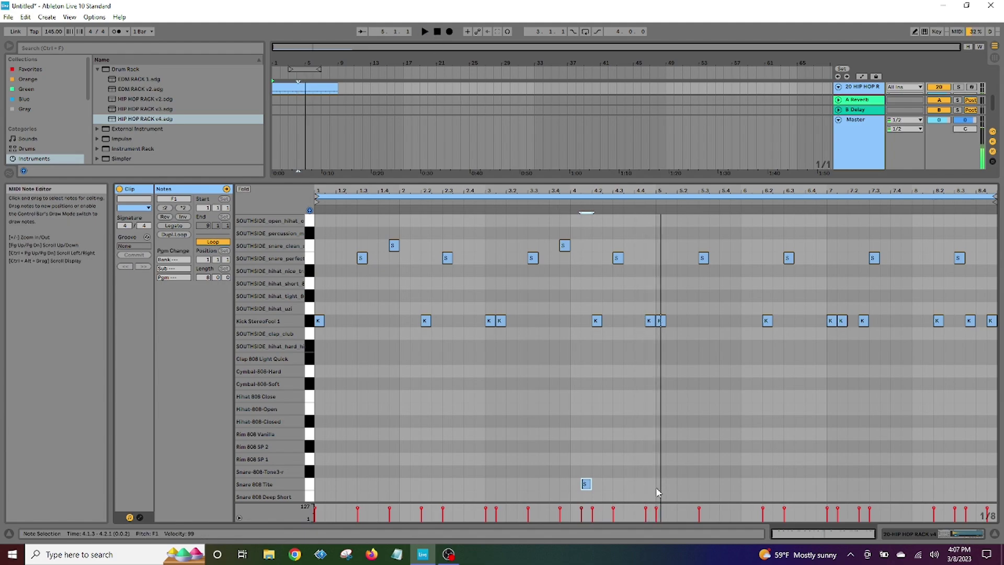
# - Try a second Snare 808 Tite note at 4.4.1 and at 4.3.3 during playback, and delete it
pyautogui.doubleClick(638, 485)
pyautogui.press('space')
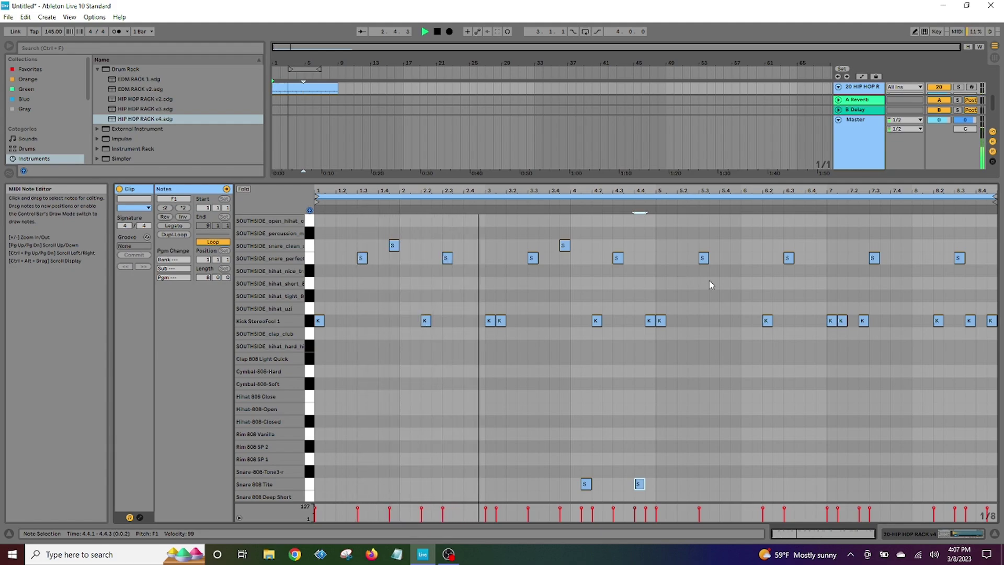
pyautogui.click(439, 32)
pyautogui.click(618, 258)
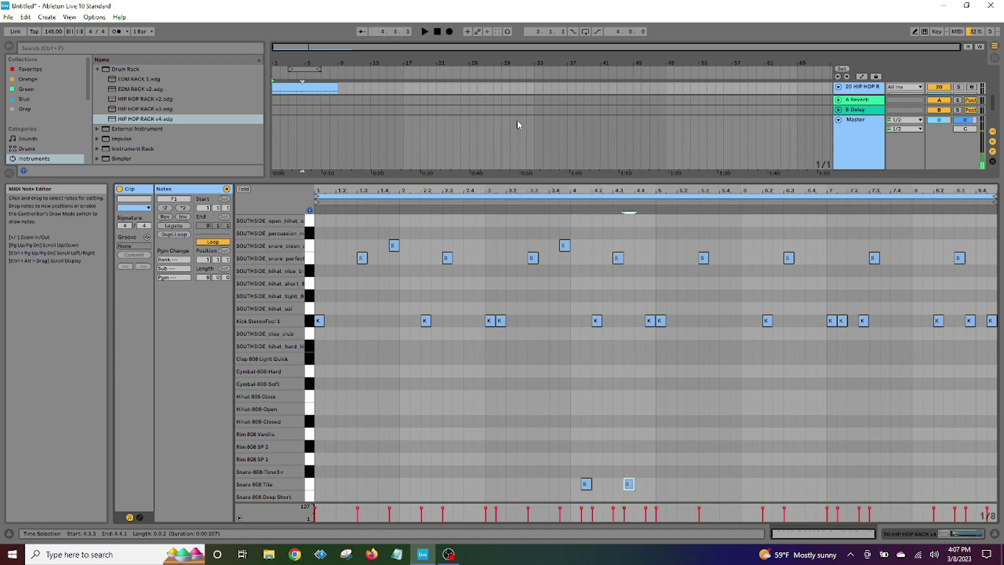
pyautogui.press('space')
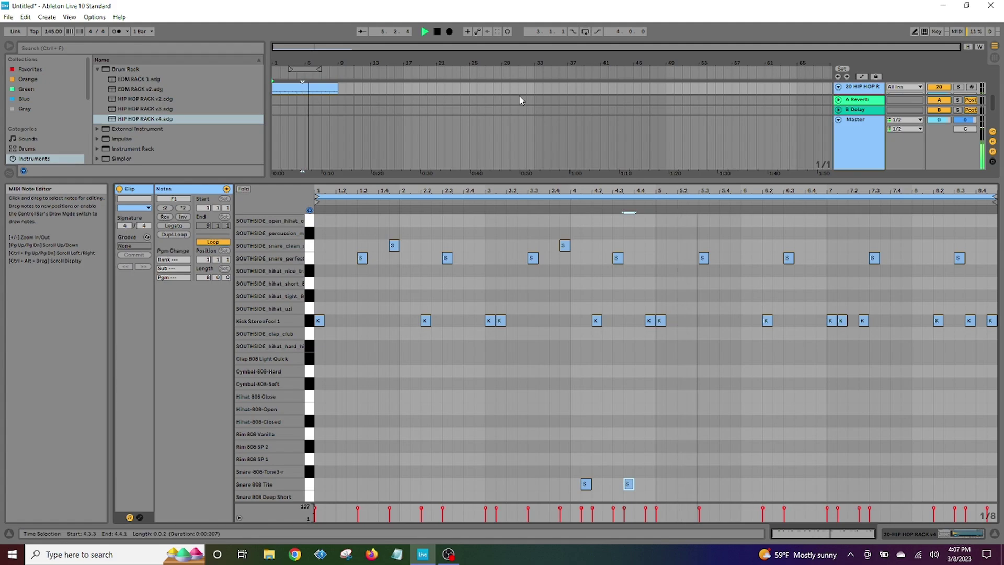
pyautogui.doubleClick(628, 484)
# - Place a Snare 808 Tite note at 4.4.3 and deactivate the kick note at the same position while listening
pyautogui.click(425, 31)
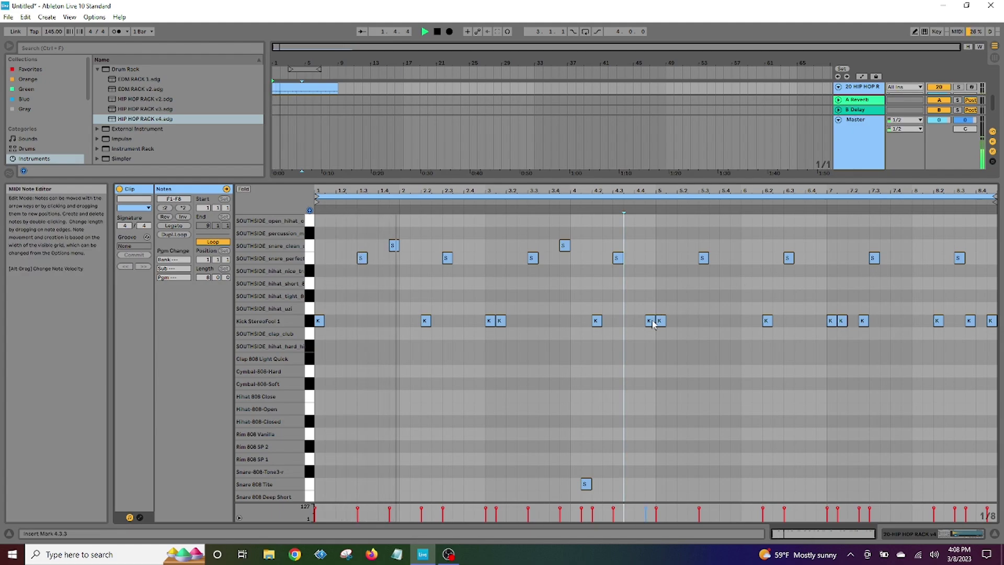
pyautogui.doubleClick(653, 488)
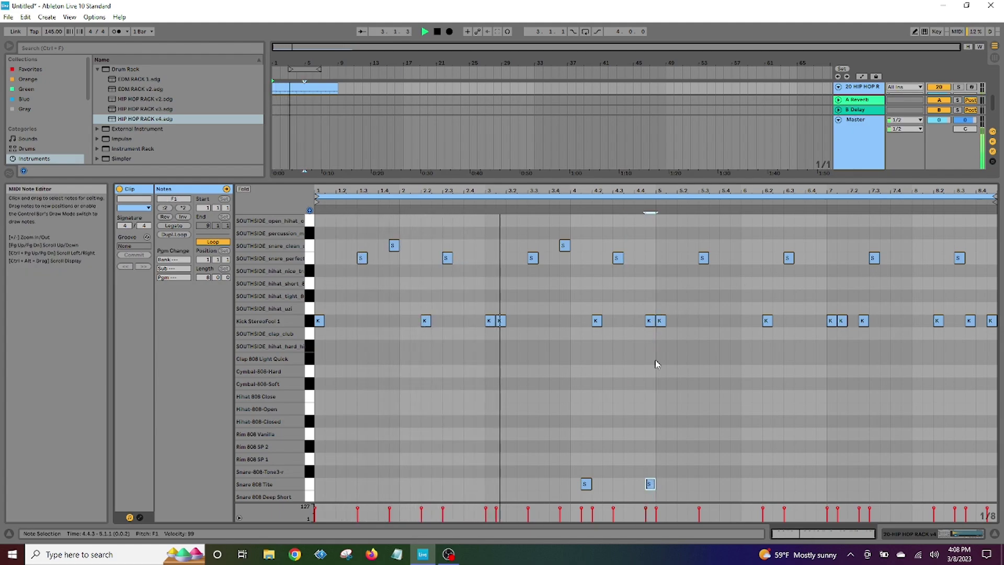
pyautogui.rightClick(651, 320)
pyautogui.click(675, 352)
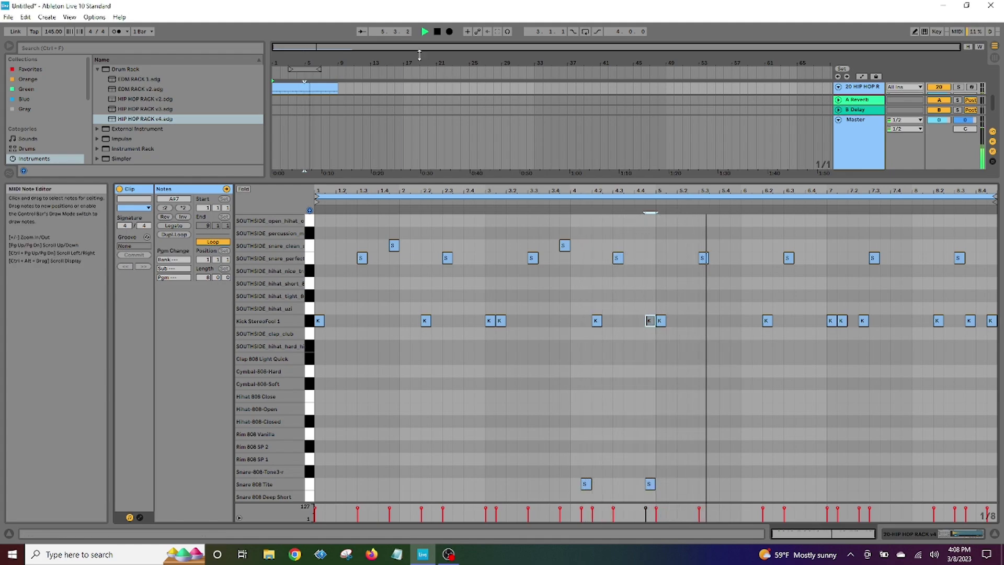
pyautogui.click(437, 32)
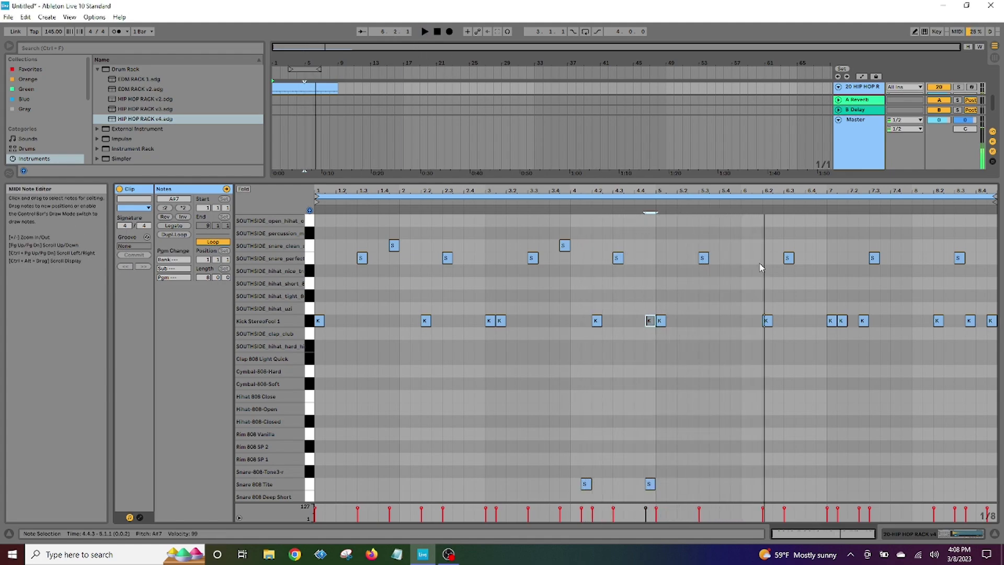
# - Add snare clean notes at 5.4.3 and 6.4.3 and a Kick Stereofool 1 note at 5.2.3 while the pattern plays
pyautogui.click(424, 32)
pyautogui.doubleClick(735, 245)
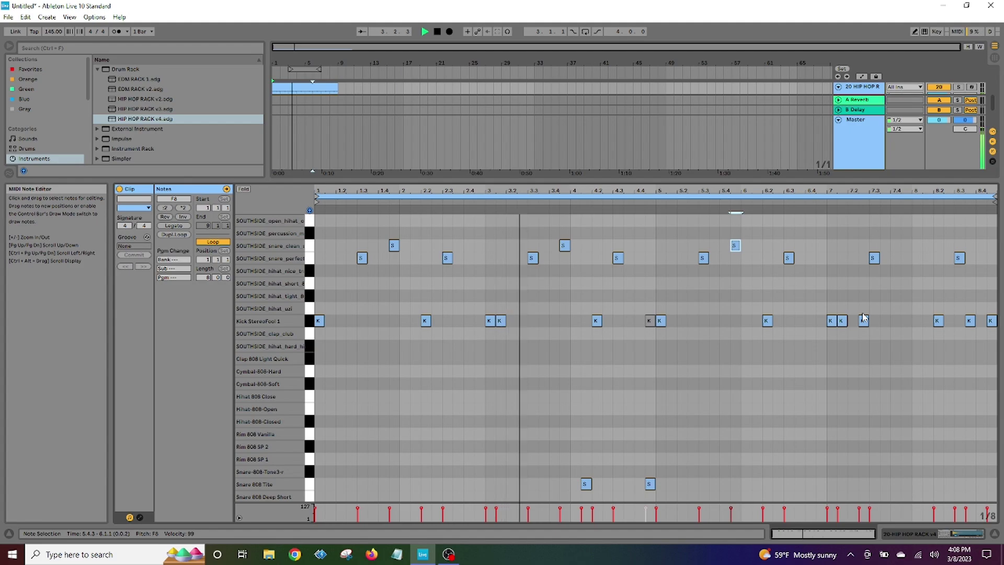
pyautogui.doubleClick(820, 245)
pyautogui.doubleClick(693, 320)
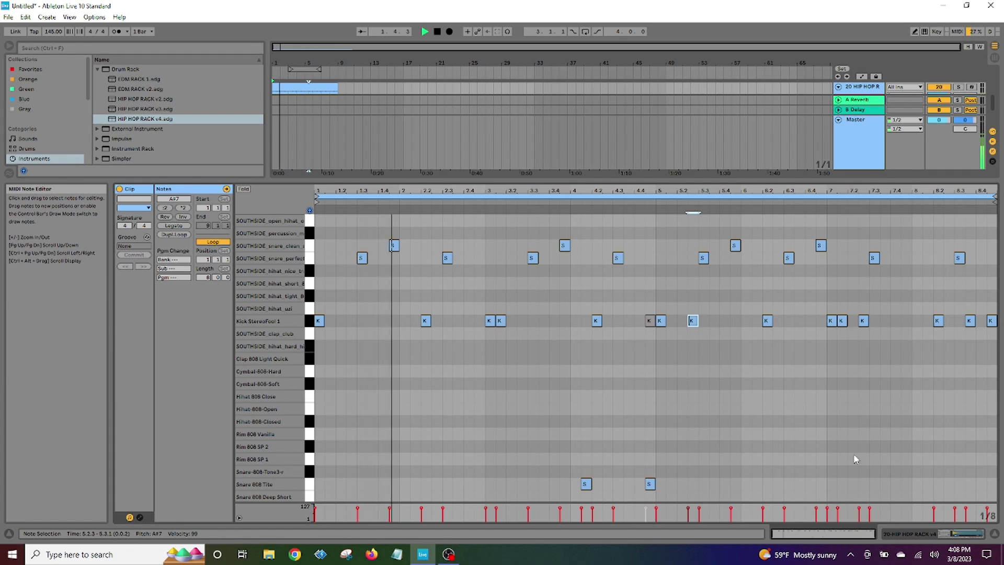
# - Replace the kick at 8.4.3 with a Snare 808 Tite note and add another Snare 808 Tite note at 8.1.3
pyautogui.doubleClick(991, 484)
pyautogui.doubleClick(990, 321)
pyautogui.doubleClick(926, 484)
# - Audition the full pattern, add a snare clean note at 7.4.3, and play it again from the start
pyautogui.click(424, 33)
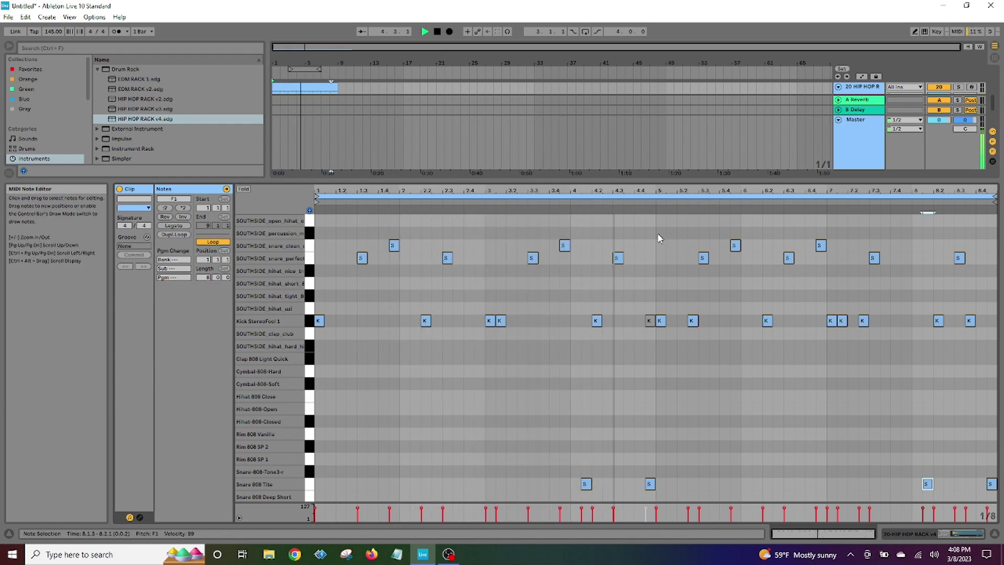
pyautogui.click(438, 32)
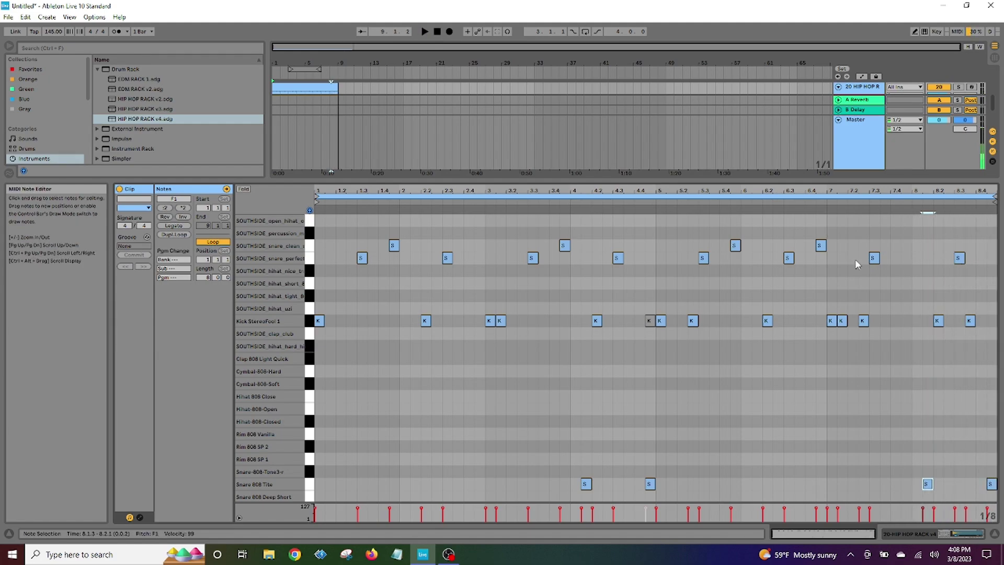
pyautogui.doubleClick(905, 246)
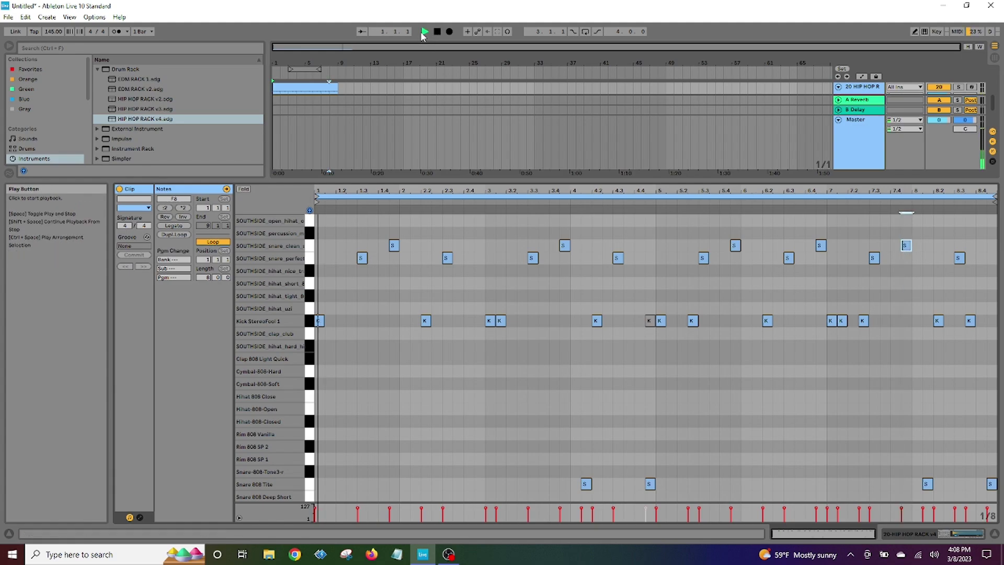
pyautogui.press('space')
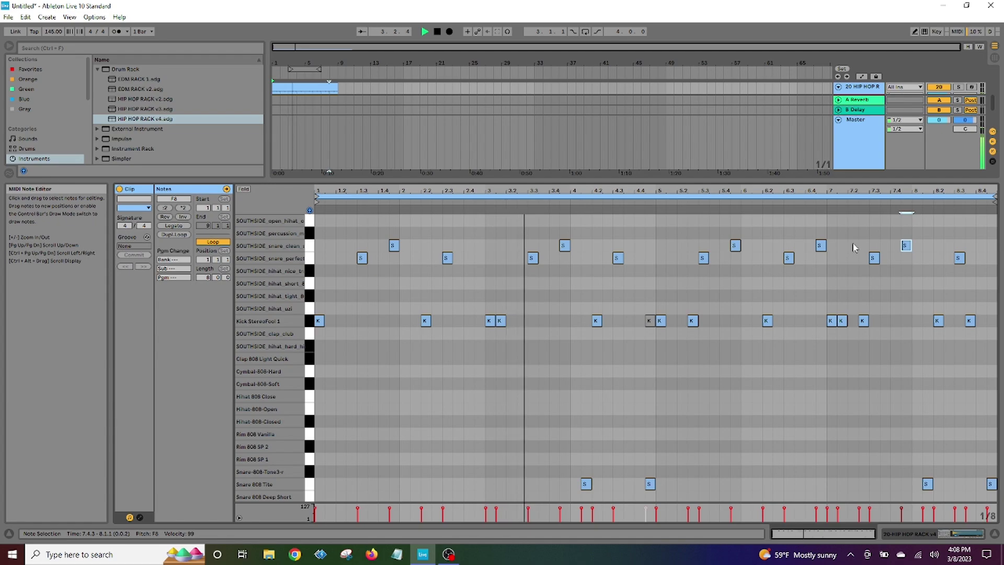
# - Replace the snare clean note at 6.4.3 with a Snare 808 Tite note and play the pattern
pyautogui.click(817, 277)
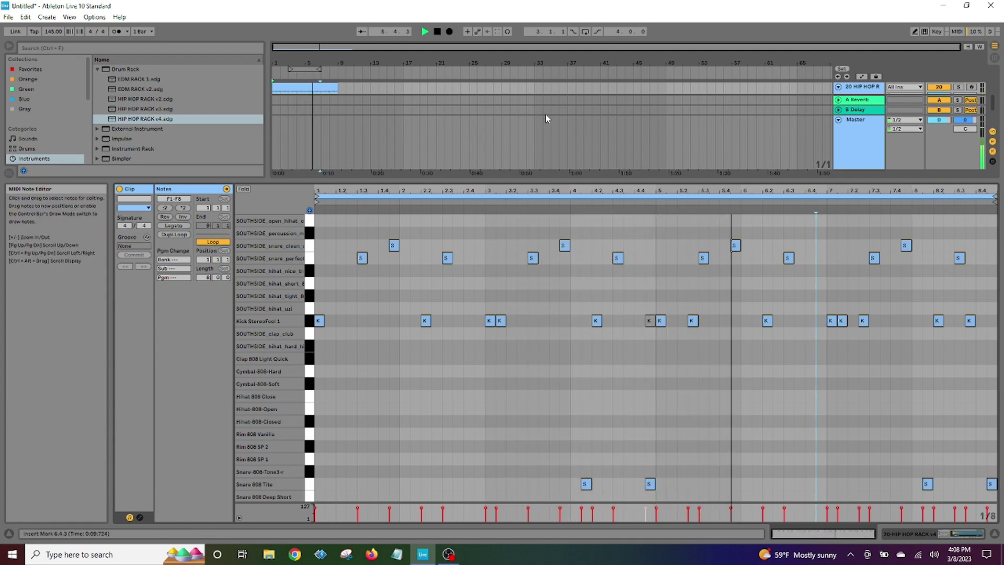
pyautogui.click(437, 32)
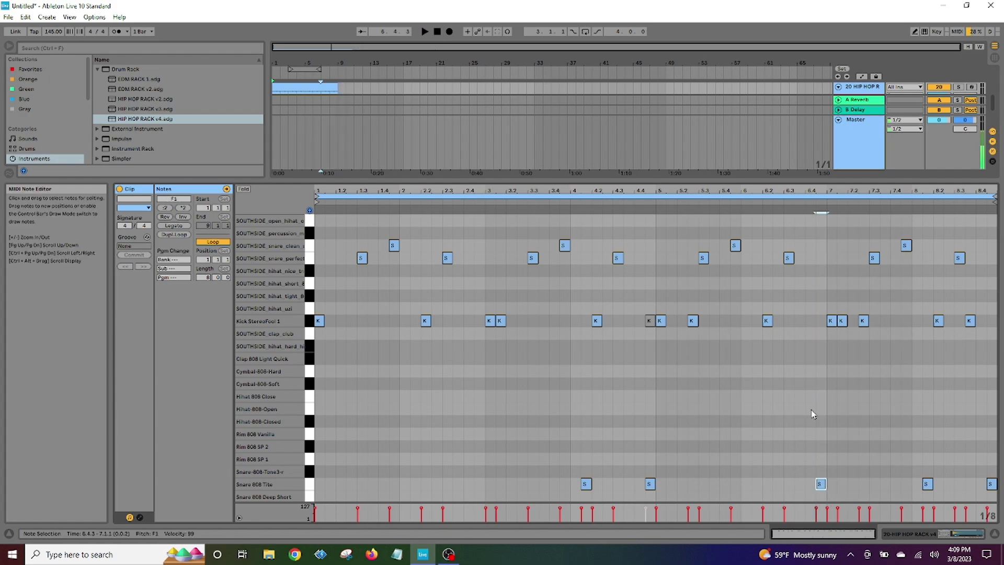
pyautogui.press('space')
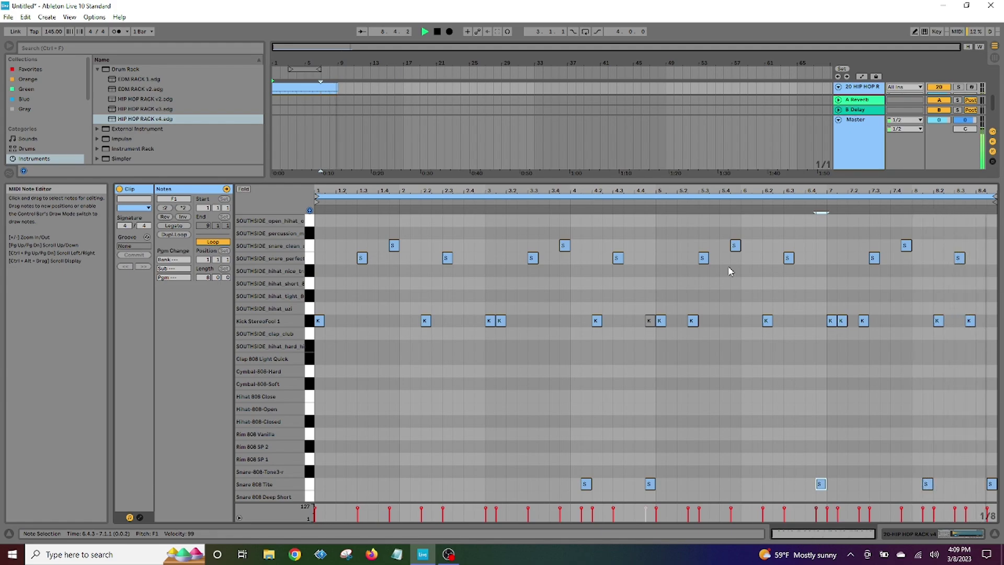
# - Fill bar 1 with eighth-note SOUTHSIDE_hihat_short notes, using two sixteenths at 1.3.1, and play it back
pyautogui.click(311, 286)
pyautogui.click(318, 283)
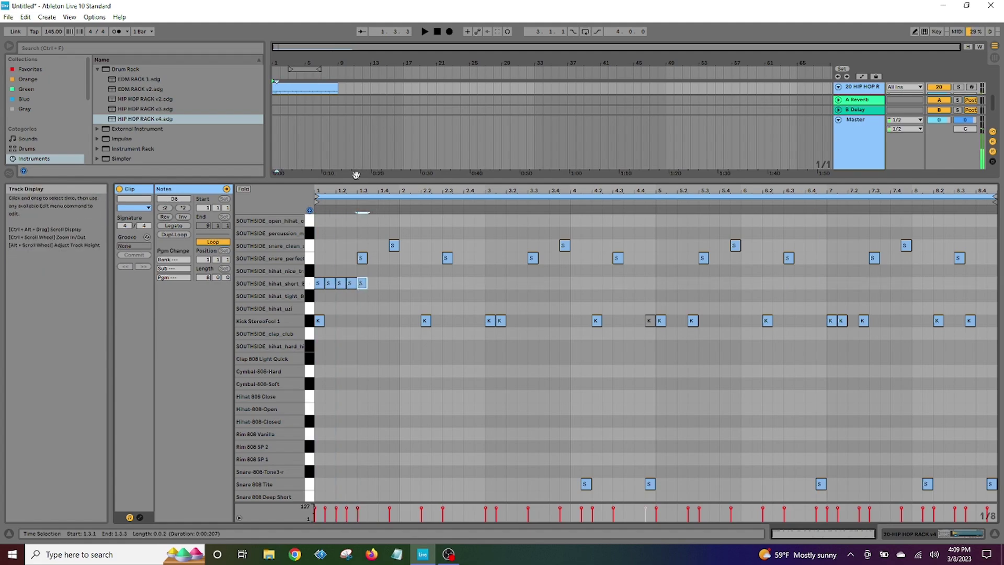
pyautogui.moveTo(393, 194); pyautogui.dragTo(388, 204)
pyautogui.moveTo(419, 286); pyautogui.dragTo(407, 286)
pyautogui.click(416, 290)
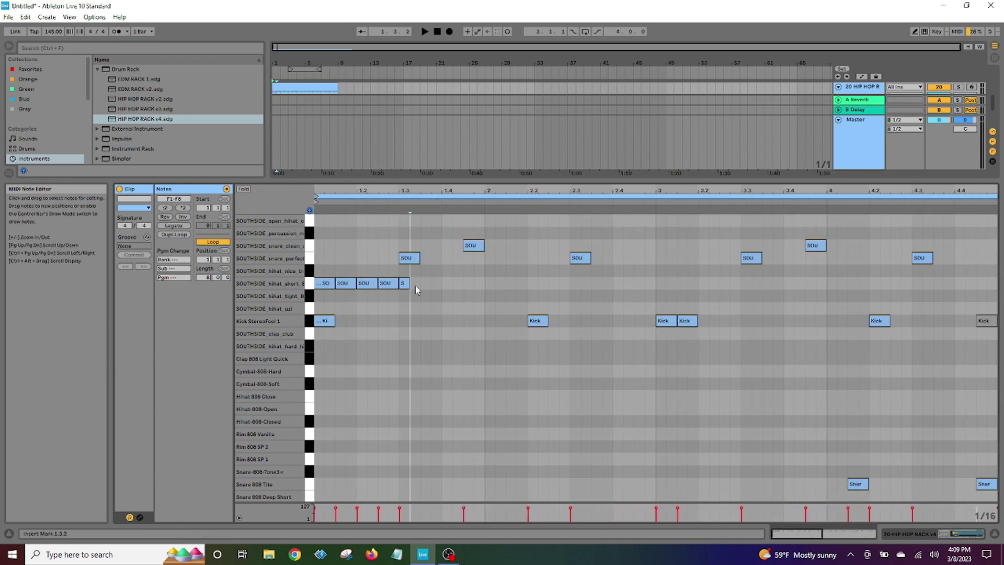
pyautogui.moveTo(442, 194); pyautogui.dragTo(442, 179)
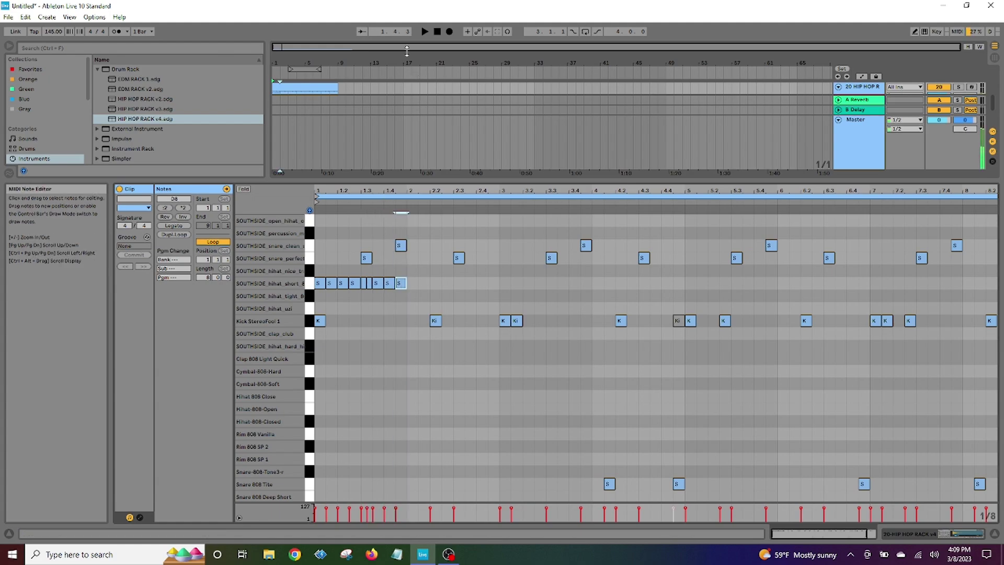
pyautogui.press('space')
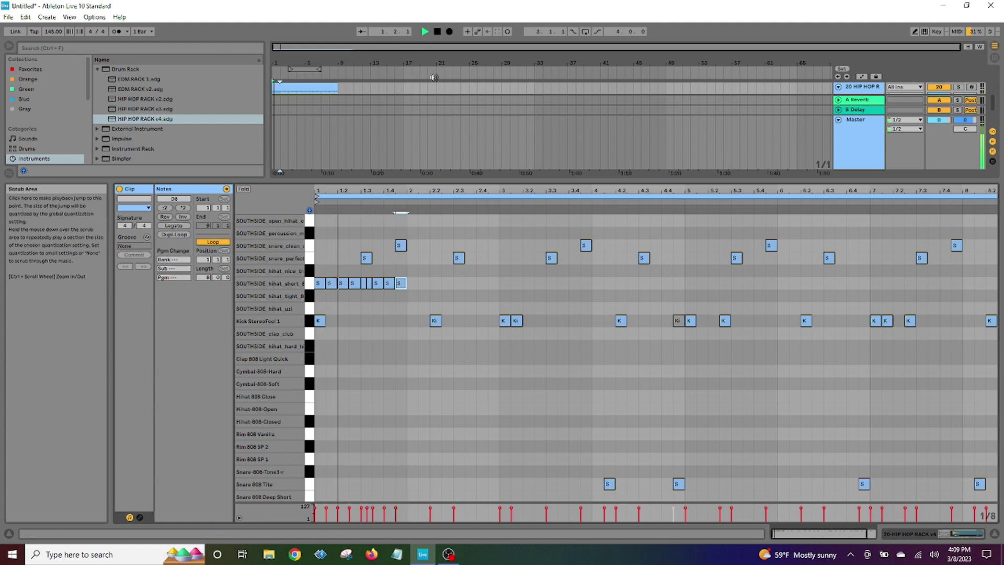
pyautogui.click(437, 31)
# - Try the two sixteenth hi-hats at 1.3.1 and the note at 1.3.3 on the SOUTHSIDE_hihat_nice row, listening to each change
pyautogui.moveTo(443, 191); pyautogui.dragTo(443, 219)
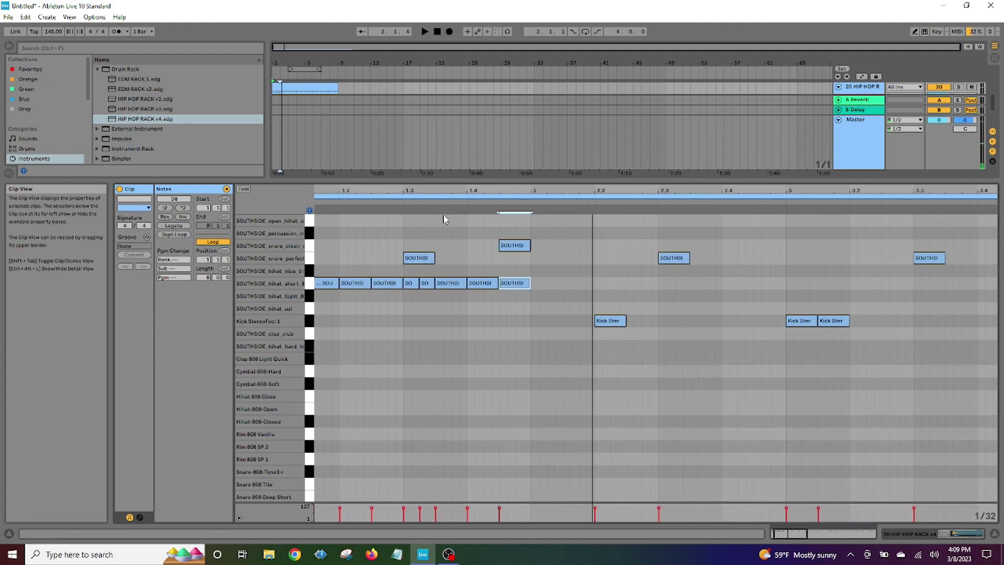
pyautogui.click(410, 283)
pyautogui.keyDown('shift'); pyautogui.click(425, 285); pyautogui.keyUp('shift')
pyautogui.moveTo(411, 283); pyautogui.dragTo(411, 273)
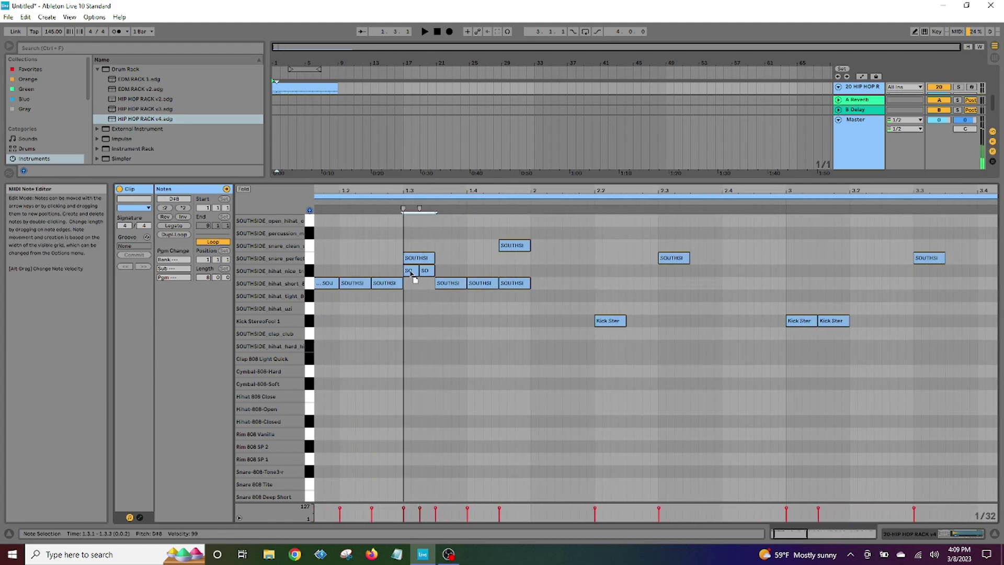
pyautogui.press('space')
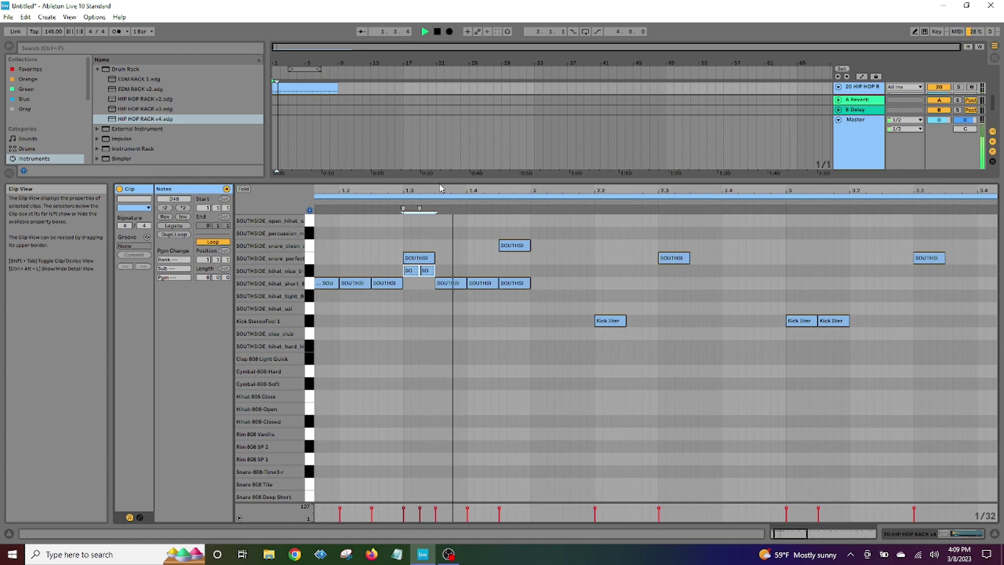
pyautogui.press('space')
pyautogui.click(448, 283)
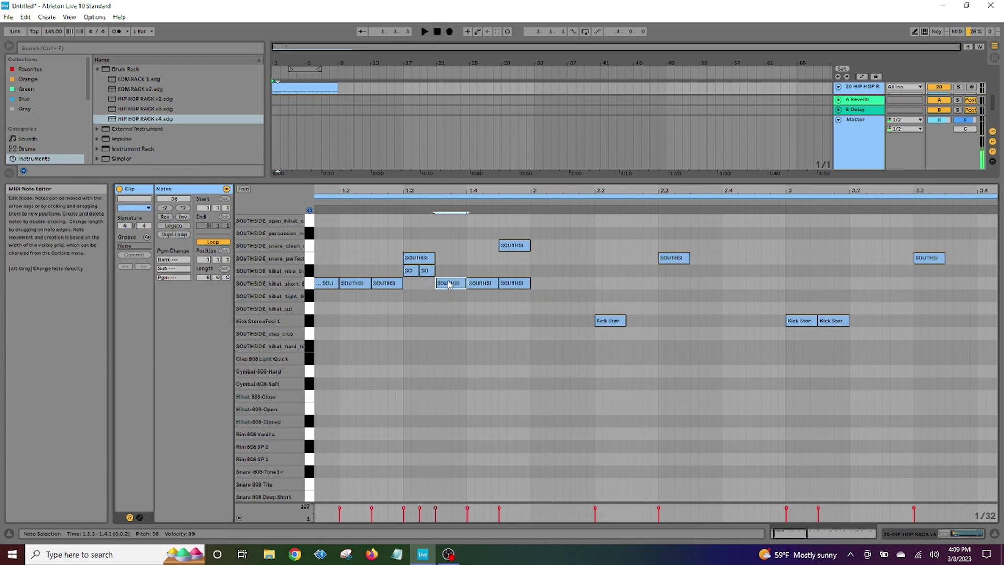
pyautogui.press('space')
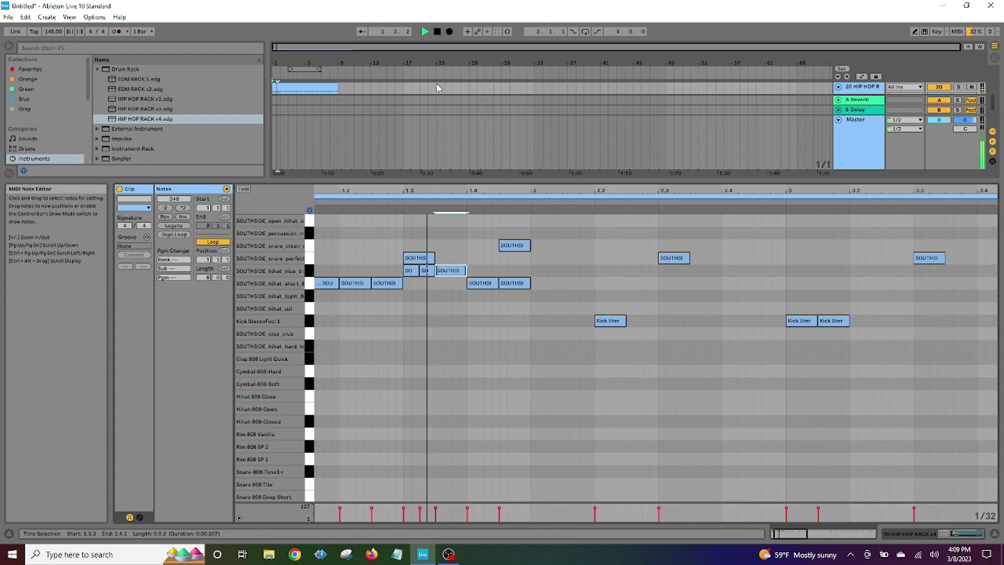
# - Fill bar 2 with eighth-note SOUTHSIDE_hihat_short notes from 2.1.1 through 2.4.3 while the pattern plays
pyautogui.moveTo(532, 191); pyautogui.dragTo(531, 152)
pyautogui.doubleClick(406, 281)
pyautogui.click(424, 284)
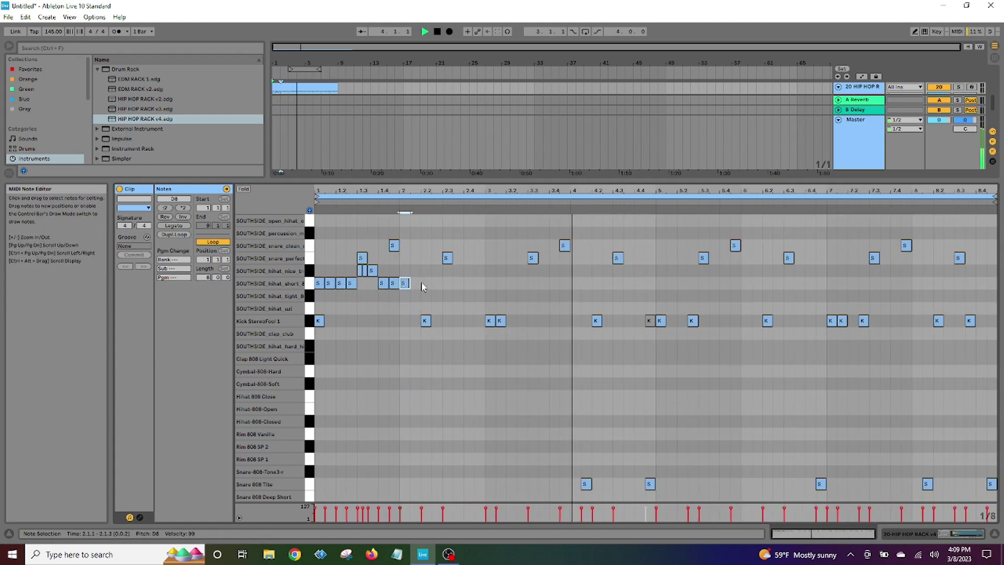
pyautogui.doubleClick(469, 283)
pyautogui.doubleClick(478, 283)
pyautogui.doubleClick(416, 283)
pyautogui.doubleClick(425, 283)
pyautogui.doubleClick(436, 283)
pyautogui.doubleClick(446, 283)
pyautogui.doubleClick(457, 283)
# - Turn the hi-hat at 2.4.1 into a roll of four 1/64 notes followed by a sixteenth note at 2.4.2
pyautogui.moveTo(476, 205); pyautogui.dragTo(436, 272)
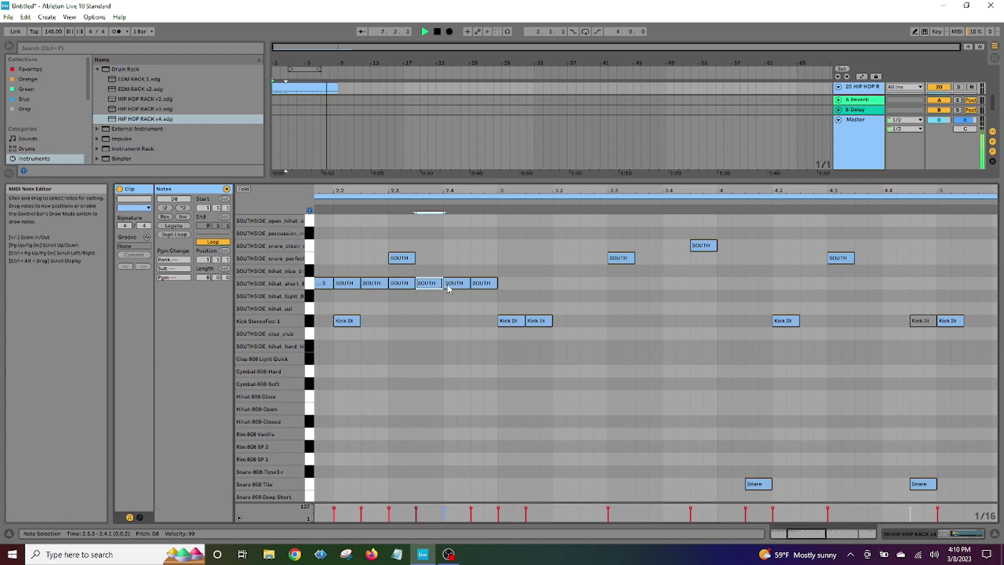
pyautogui.moveTo(431, 283); pyautogui.dragTo(459, 284)
pyautogui.moveTo(446, 187); pyautogui.dragTo(444, 214)
pyautogui.doubleClick(428, 285)
pyautogui.click(439, 286)
pyautogui.doubleClick(447, 285)
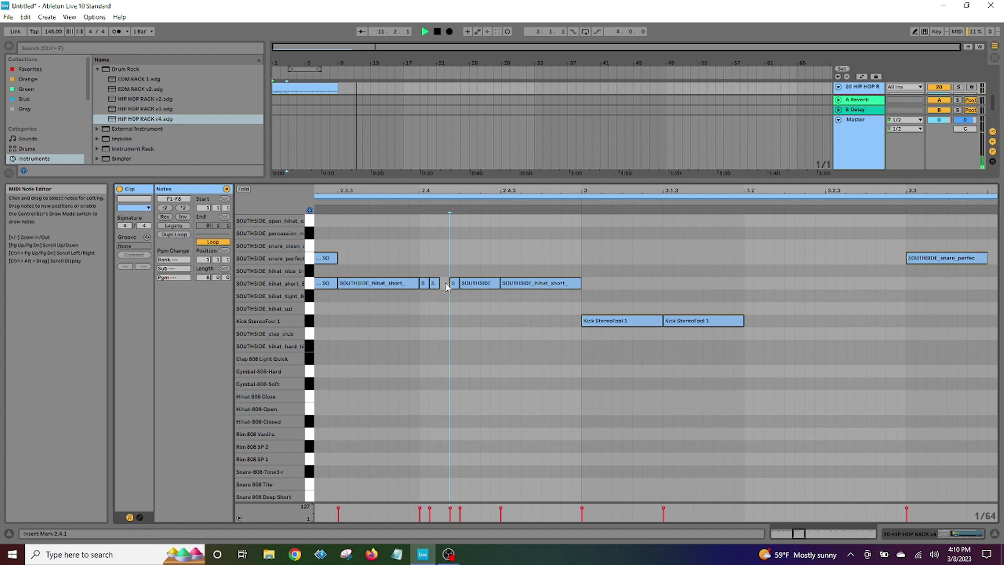
# - Replay the hi-hats from the start and move the three notes from 1.3.1 to 1.3.3 back to the SOUTHSIDE_hihat_short row
pyautogui.click(428, 30)
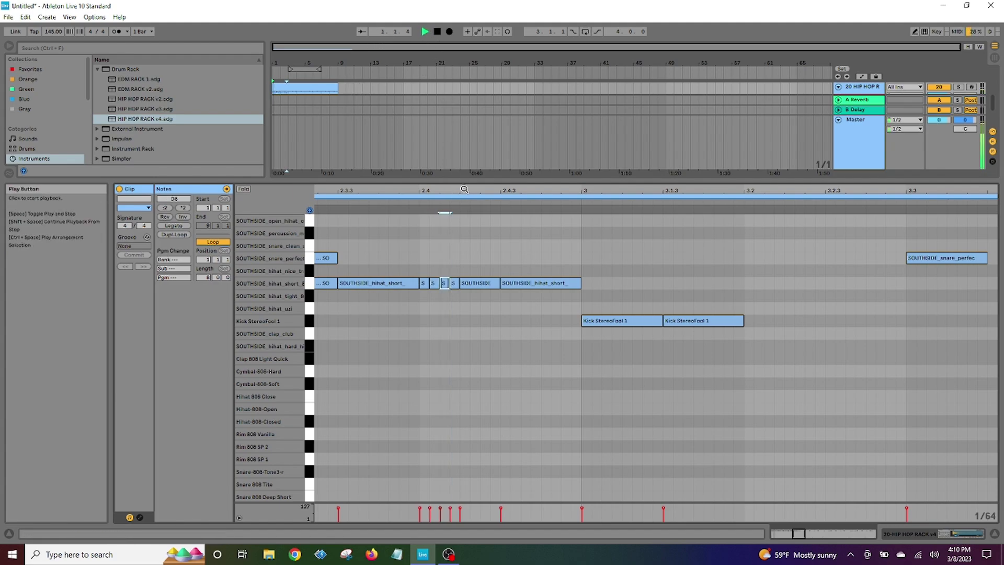
pyautogui.moveTo(465, 189); pyautogui.dragTo(462, 178)
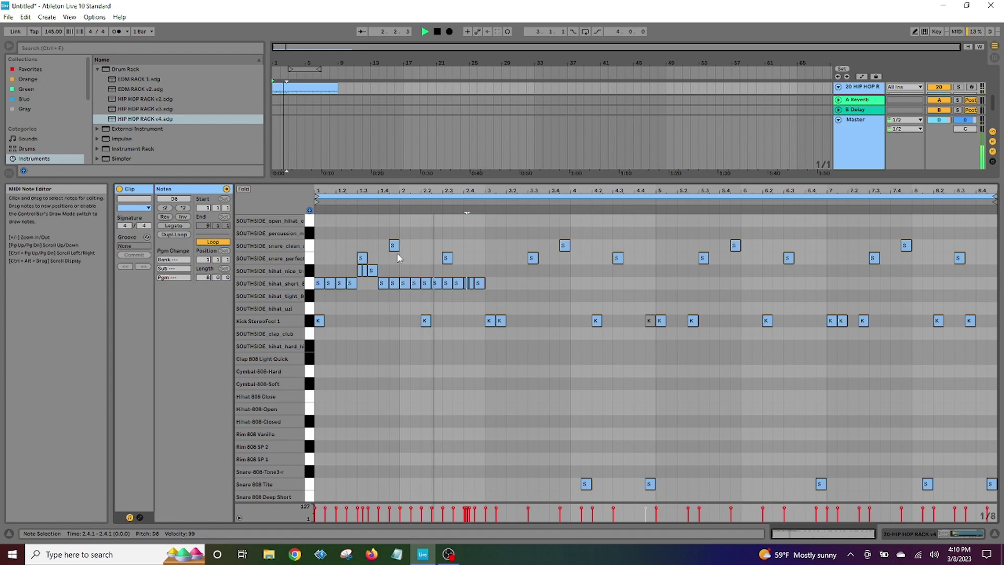
pyautogui.click(425, 32)
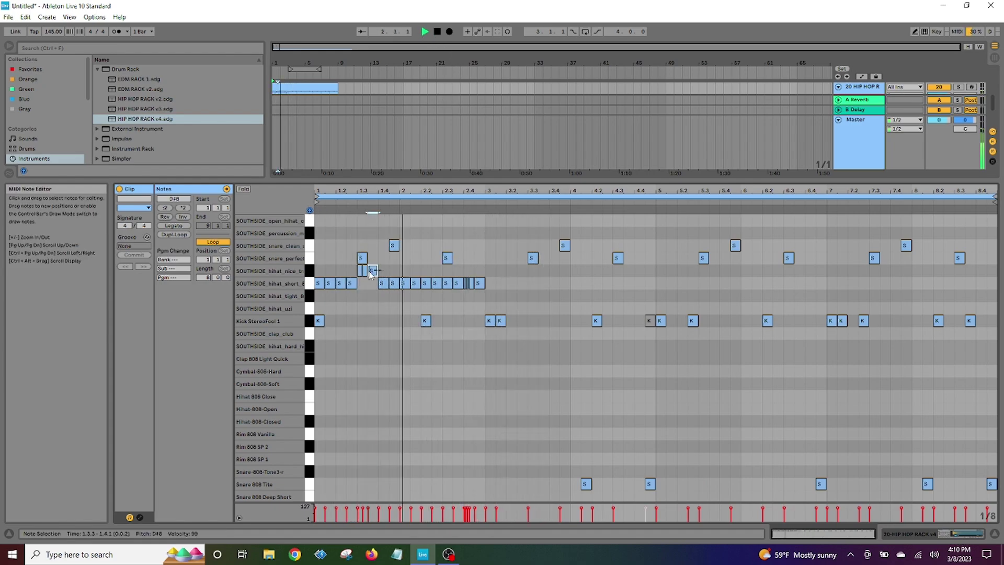
pyautogui.moveTo(371, 271); pyautogui.dragTo(372, 283)
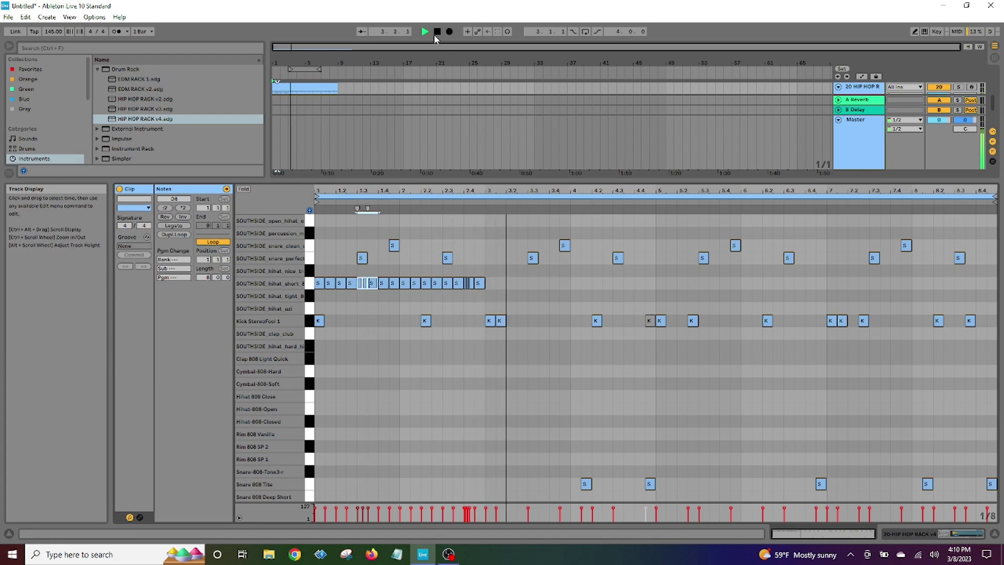
# - Move the sixteenth hi-hat at 2.4.2 to the SOUTHSIDE_hihat_nice row and delete the four 1/64 notes at 2.4.1
pyautogui.moveTo(470, 191); pyautogui.dragTo(469, 237)
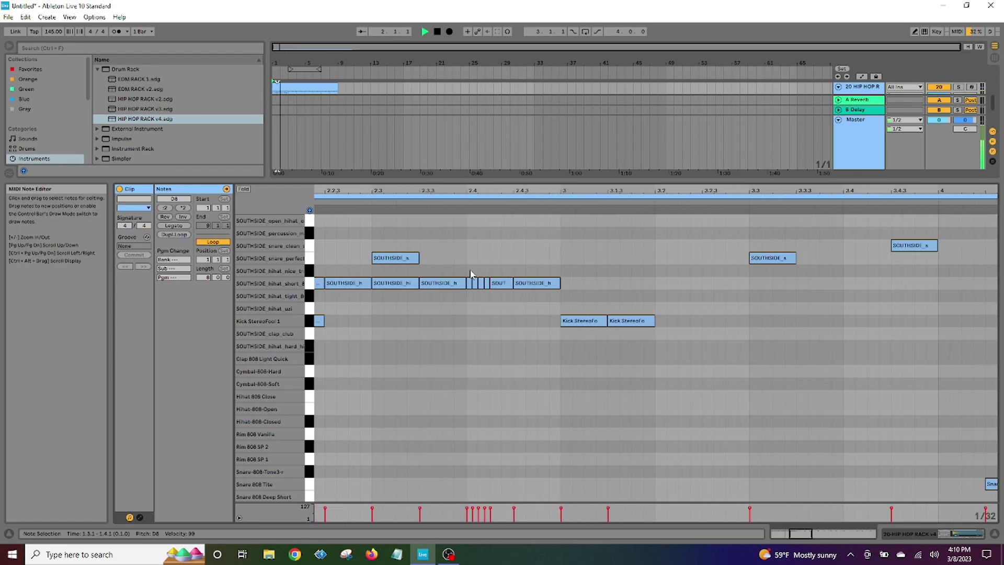
pyautogui.moveTo(493, 286)
pyautogui.mouseDown()
pyautogui.moveTo(498, 272)
pyautogui.moveTo(487, 286)
pyautogui.mouseUp()
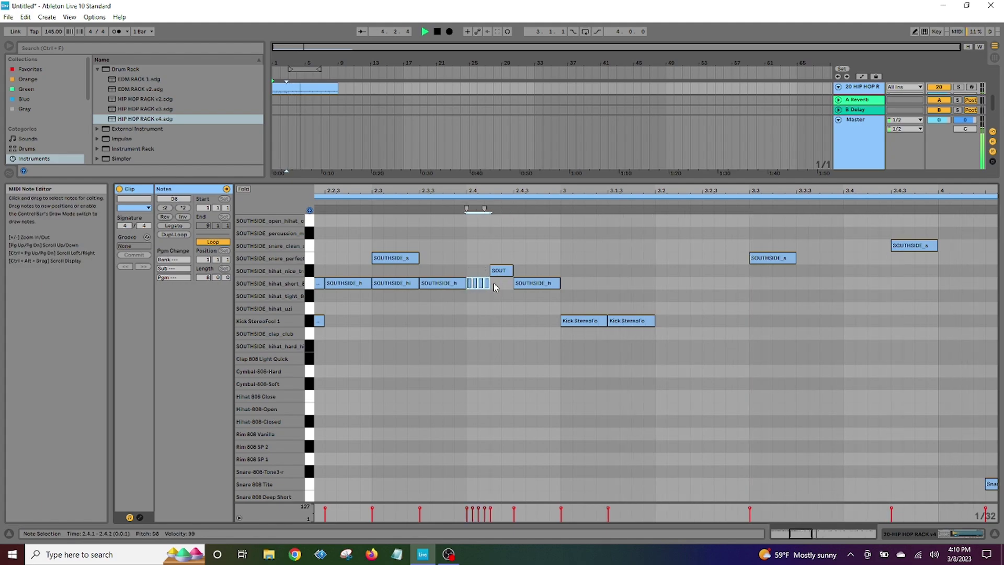
pyautogui.press('Delete')
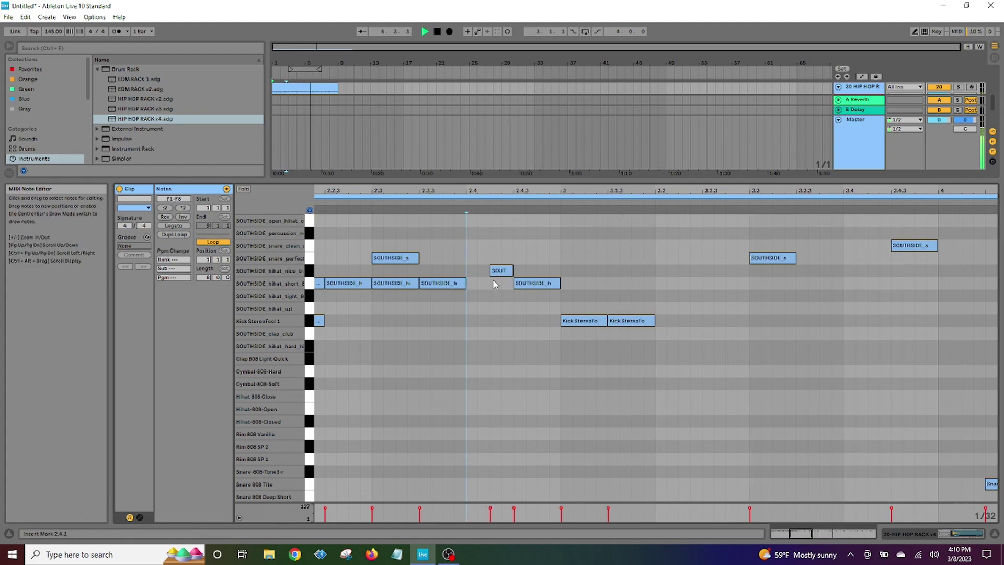
# - Add a sixteenth SOUTHSIDE_hihat_nice note at 2.4.1, move the hi-hat at 2.4.3 to that row, and audition the result
pyautogui.moveTo(474, 191); pyautogui.dragTo(475, 184)
pyautogui.doubleClick(475, 271)
pyautogui.click(428, 34)
pyautogui.moveTo(477, 191); pyautogui.dragTo(471, 174)
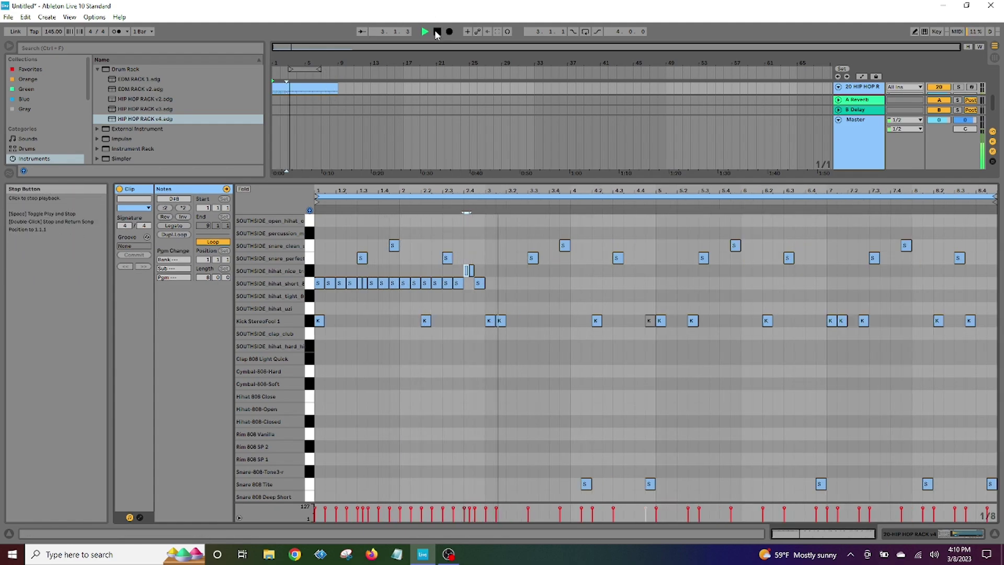
pyautogui.click(480, 283)
pyautogui.press('space')
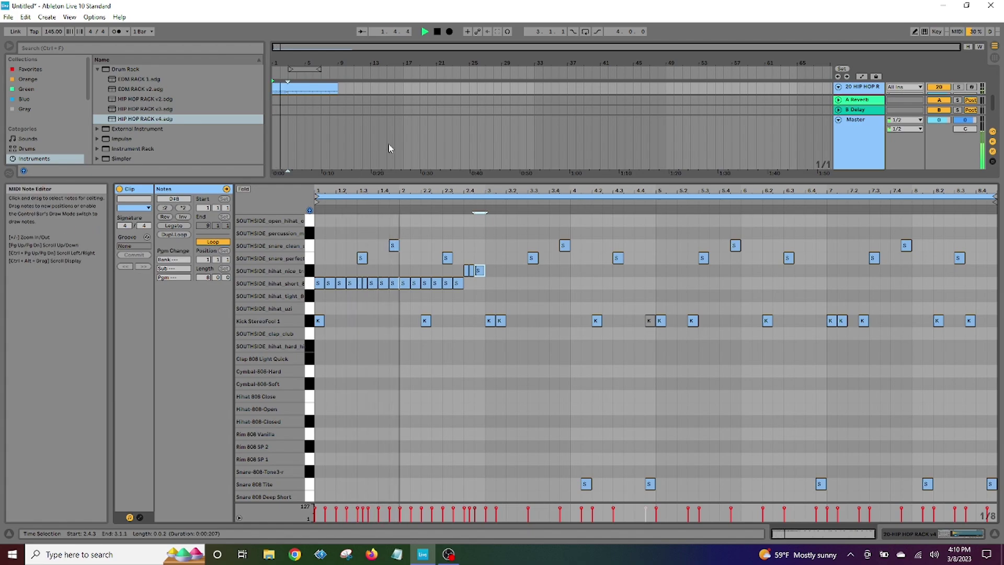
# - Move the three hi-hat notes from 2.4.1 to 2.4.3 back to the SOUTHSIDE_hihat_short row and listen to them
pyautogui.click(438, 32)
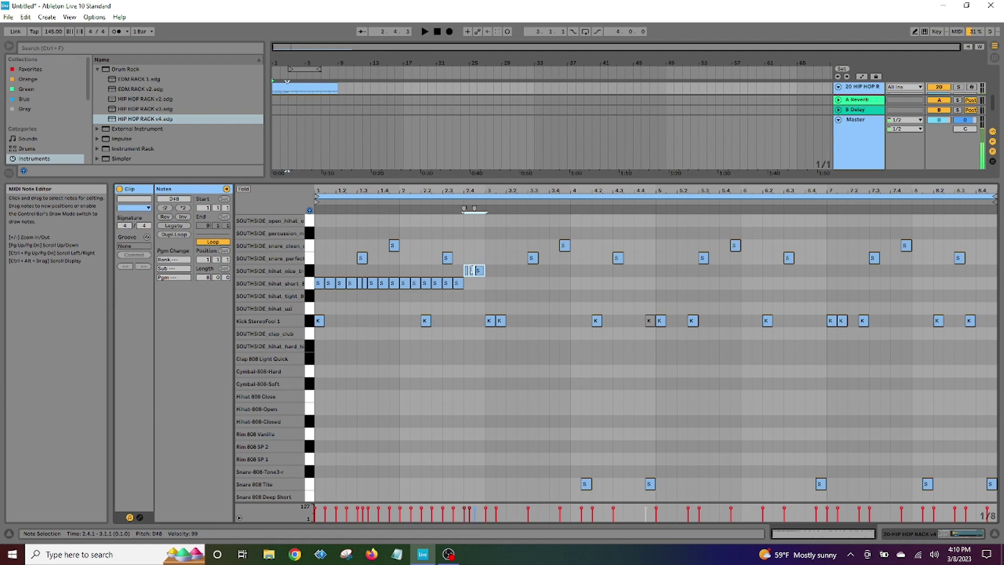
pyautogui.moveTo(481, 279)
pyautogui.mouseDown()
pyautogui.moveTo(501, 285)
pyautogui.moveTo(481, 284)
pyautogui.mouseUp()
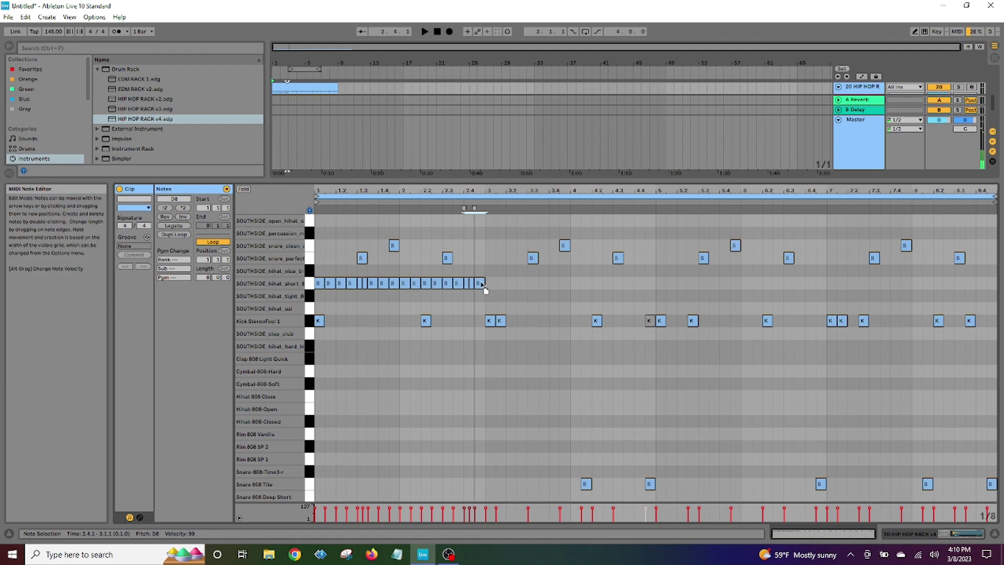
pyautogui.press('space')
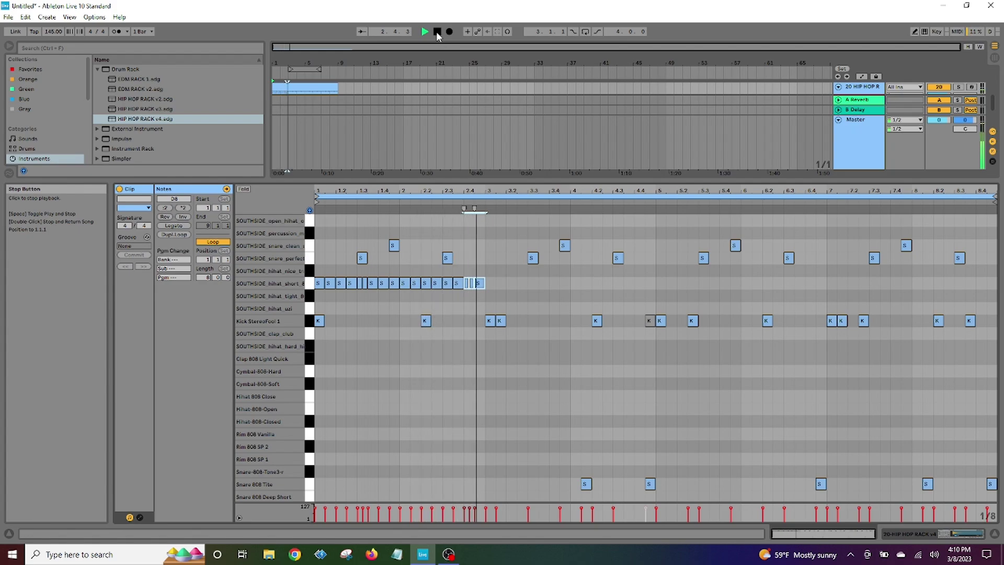
pyautogui.click(437, 32)
# - Shorten the sixteenth hi-hat at 2.4.1 to a 1/64 note and add three more 1/64 notes up to 2.4.2
pyautogui.scroll(3, 481, 203)
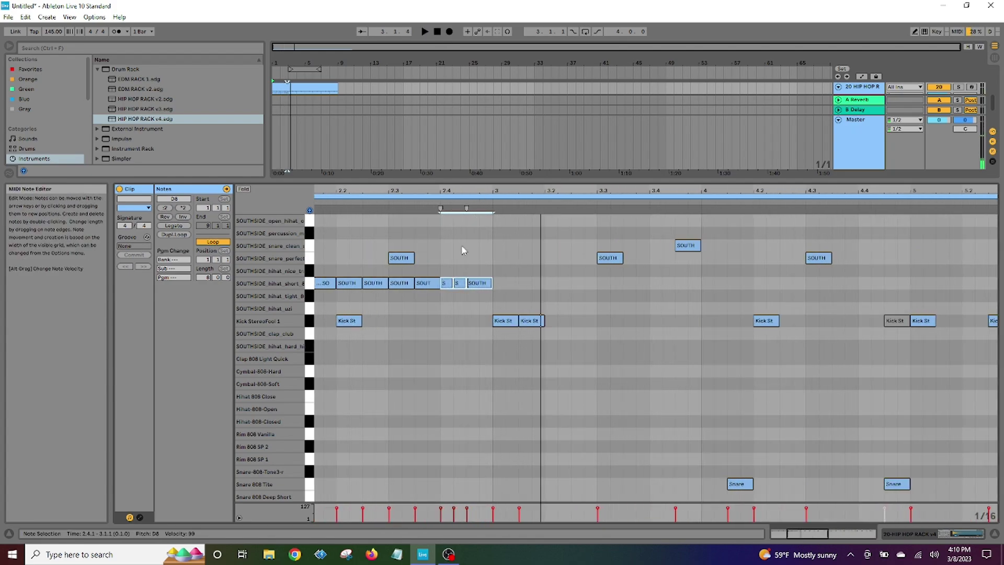
pyautogui.click(462, 272)
pyautogui.scroll(3, 452, 272)
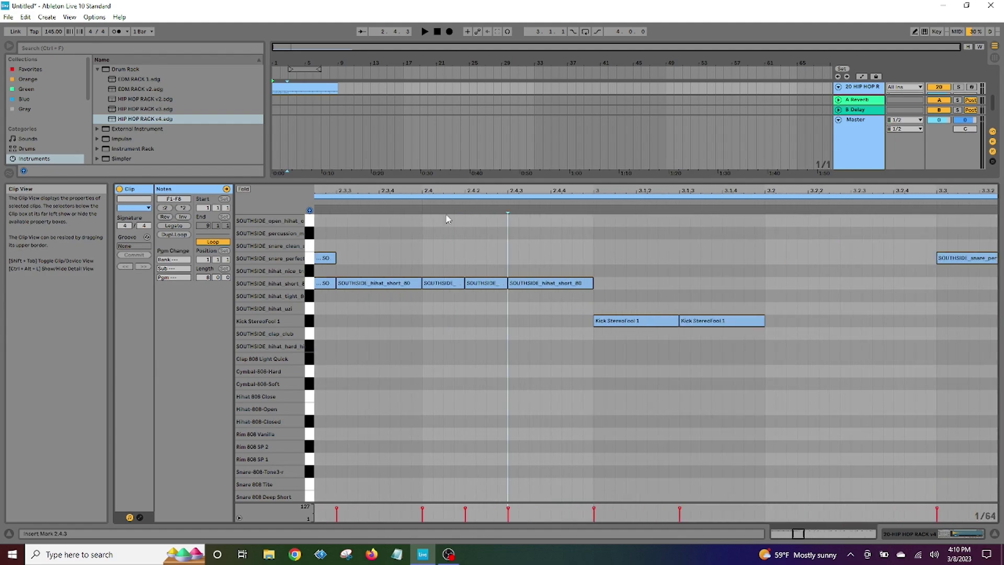
pyautogui.moveTo(464, 283); pyautogui.dragTo(434, 284)
pyautogui.doubleClick(440, 284)
pyautogui.click(454, 284)
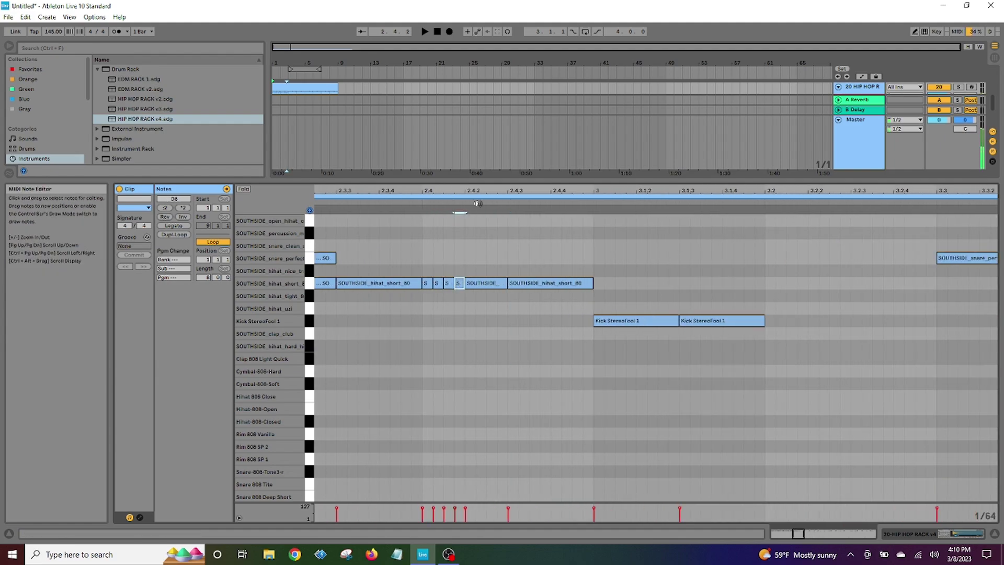
pyautogui.scroll(-5, 478, 202)
# - Duplicate all hi-hat notes of bars 1–2 into bars 3–4 and play the pattern
pyautogui.moveTo(320, 271); pyautogui.dragTo(515, 308)
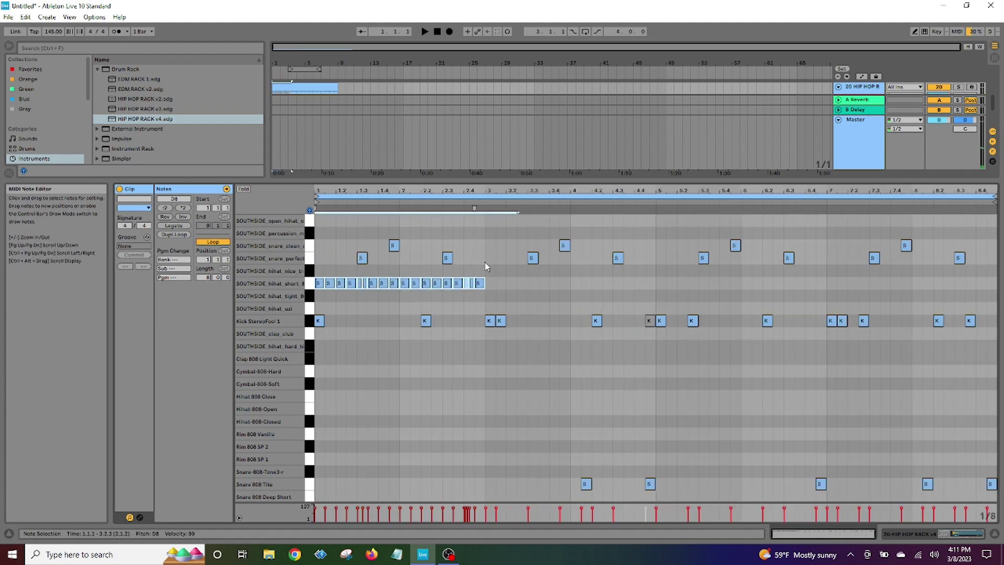
pyautogui.hotkey('ctrl', 'd')
pyautogui.click(425, 32)
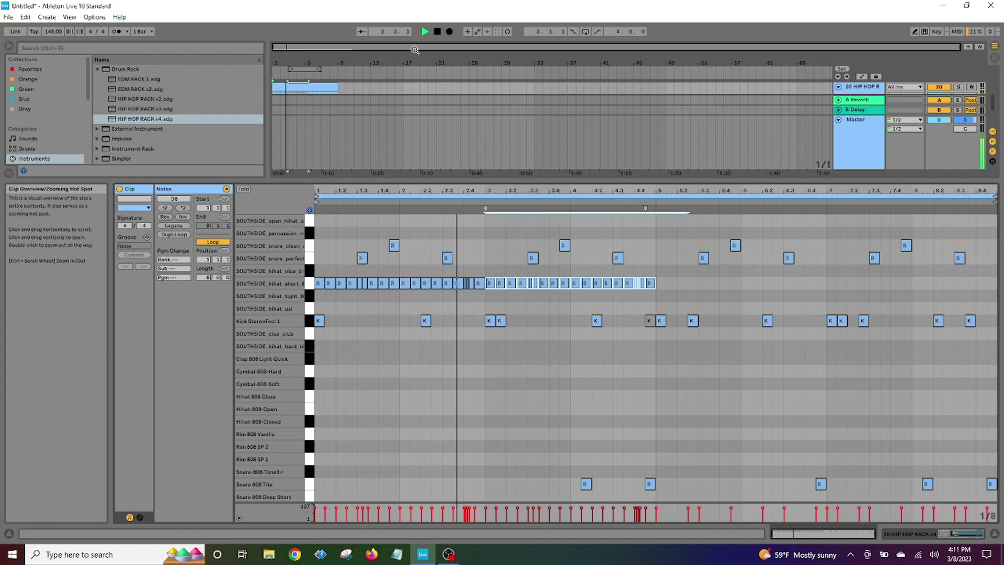
pyautogui.moveTo(630, 190); pyautogui.dragTo(632, 223)
pyautogui.press('space')
pyautogui.moveTo(652, 186); pyautogui.dragTo(651, 162)
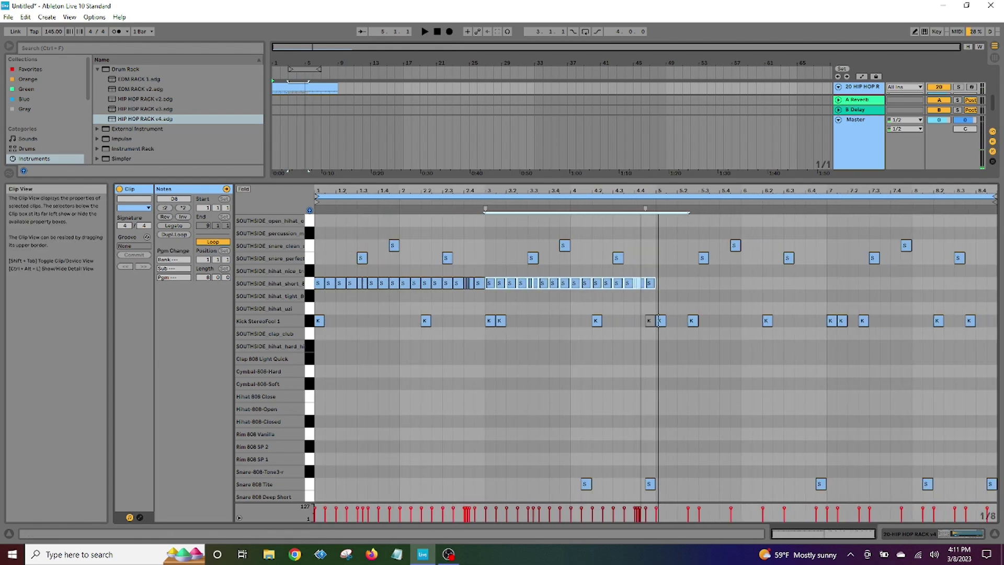
# - Duplicate the hi-hat notes of bars 1–4 into bars 5–8
pyautogui.click(678, 240)
pyautogui.moveTo(320, 273); pyautogui.dragTo(669, 283)
pyautogui.hotkey('ctrl', 'd')
# - Duplicate the hi-hat roll at 8.4.1 to 8.4.3 so it fills the end of bar 8, and play the pattern
pyautogui.click(867, 314)
pyautogui.moveTo(979, 190); pyautogui.dragTo(977, 211)
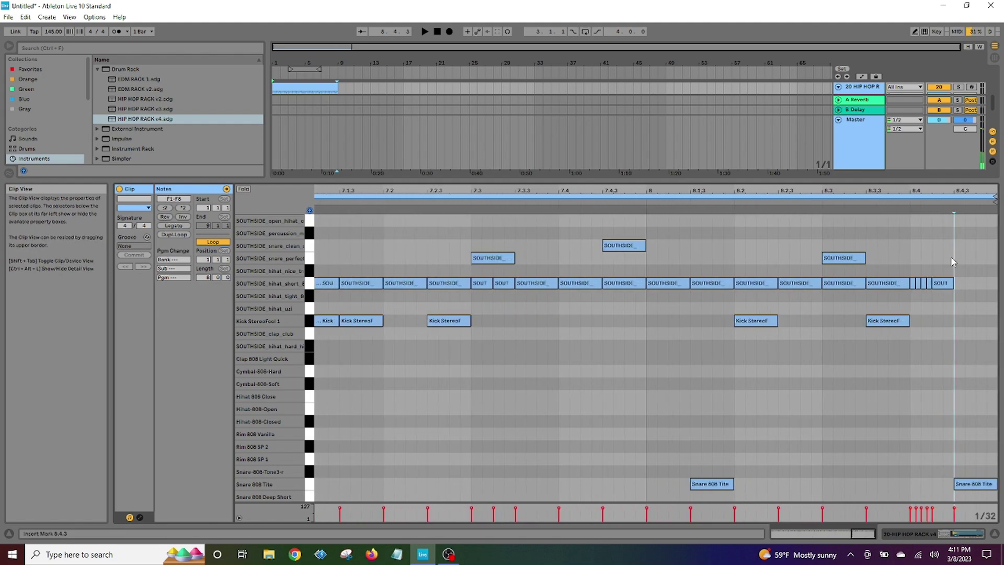
pyautogui.moveTo(913, 274); pyautogui.dragTo(943, 292)
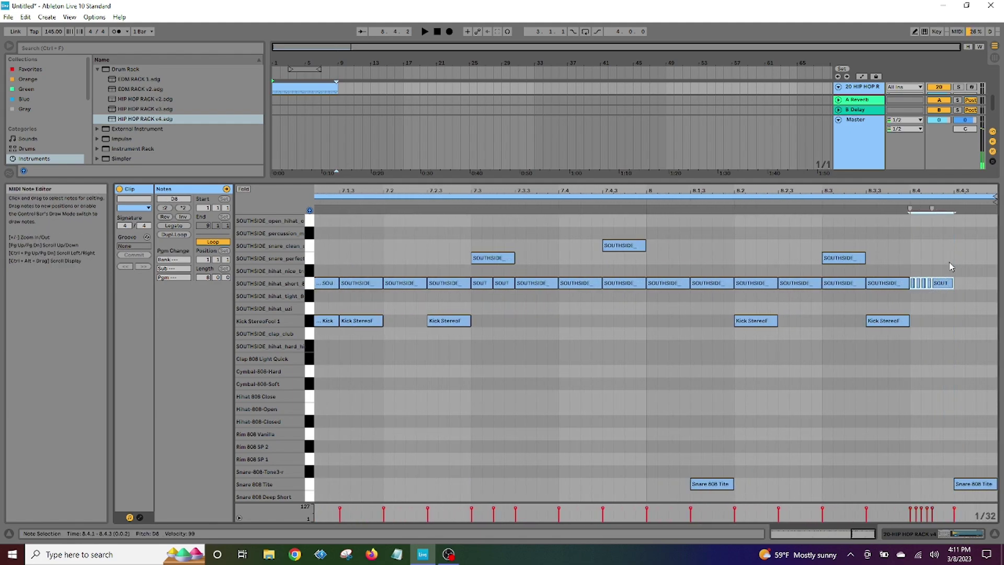
pyautogui.hotkey('ctrl', 'd')
pyautogui.press('space')
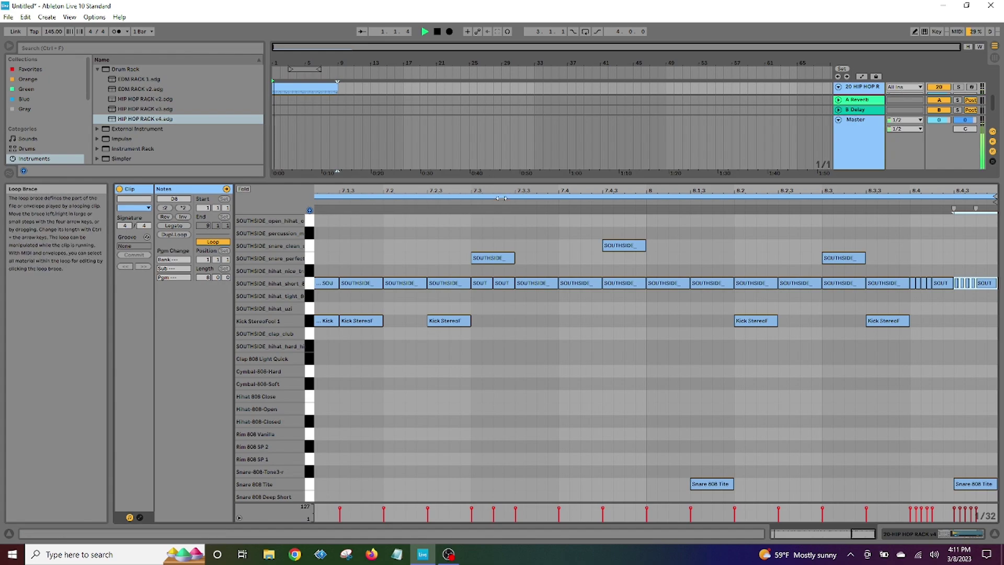
pyautogui.press('-')
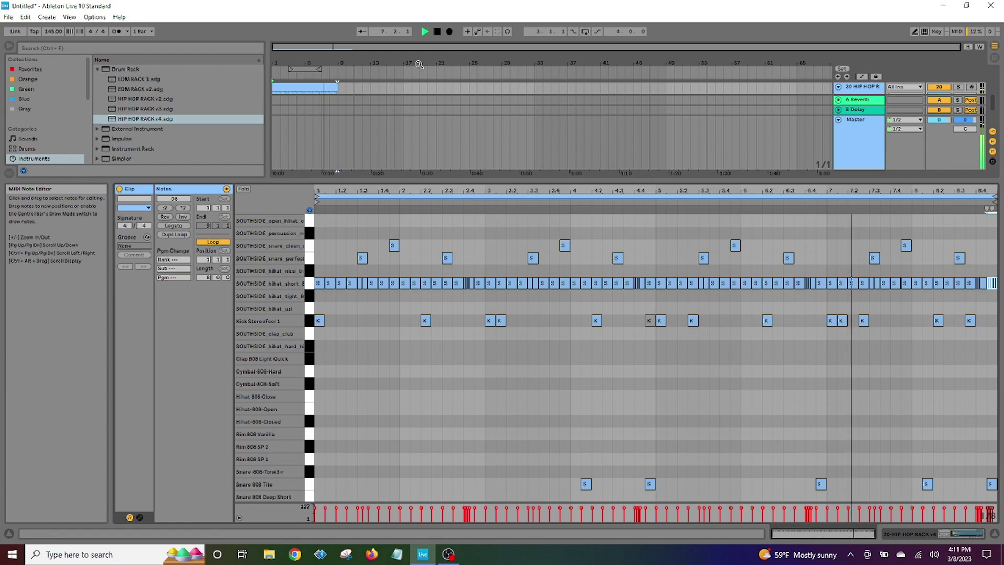
pyautogui.click(437, 32)
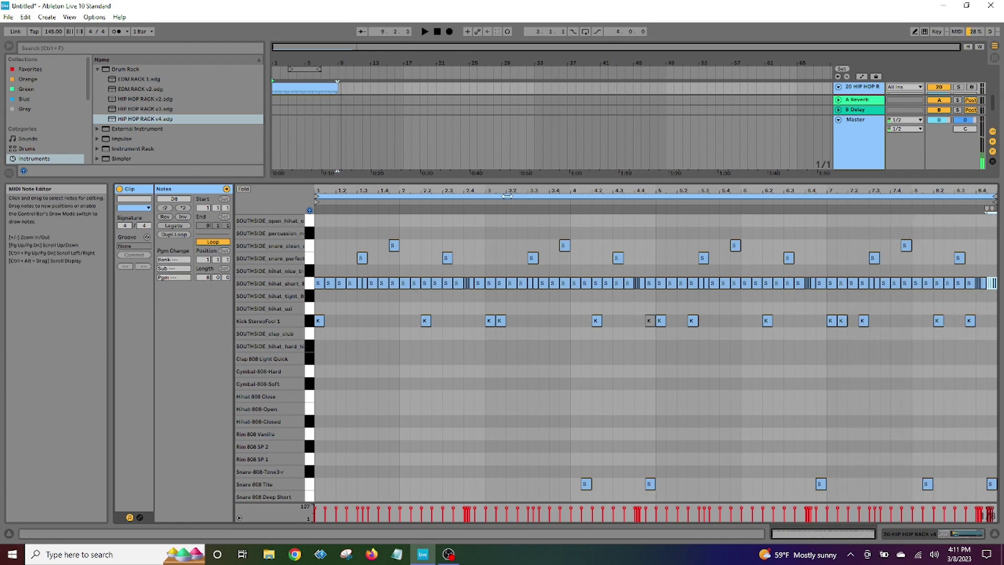
# - Duplicate the HIP HOP RACK v4 track three times to create tracks 21, 22 and 23 with the same clip
pyautogui.moveTo(447, 181); pyautogui.dragTo(447, 353)
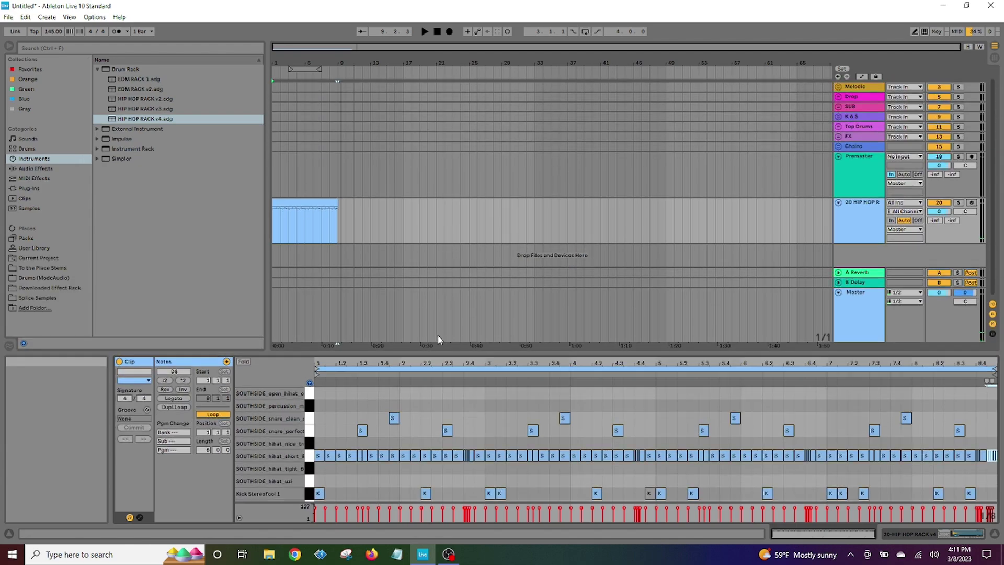
pyautogui.rightClick(849, 224)
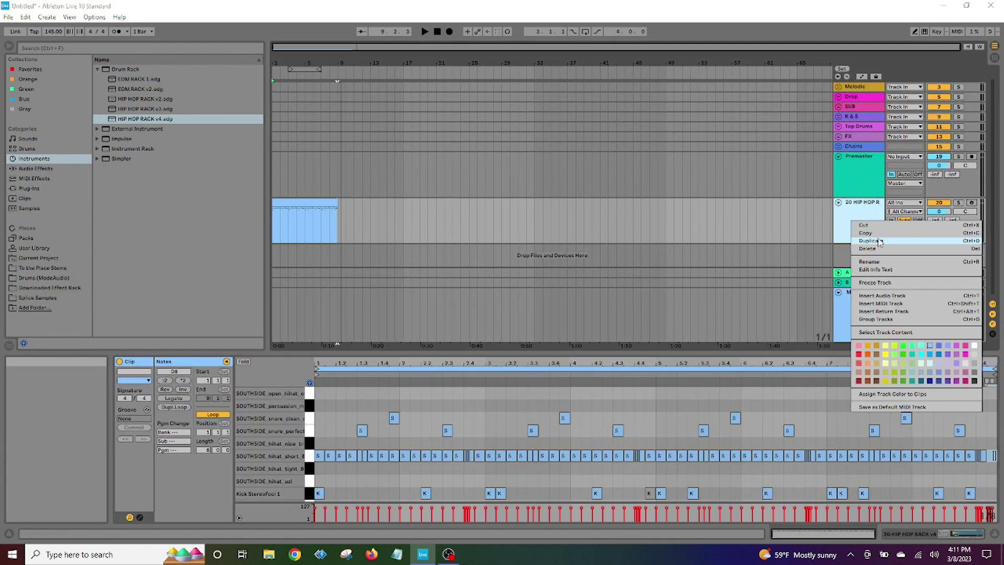
pyautogui.click(880, 241)
pyautogui.rightClick(840, 226)
pyautogui.click(833, 245)
pyautogui.rightClick(877, 234)
pyautogui.click(813, 253)
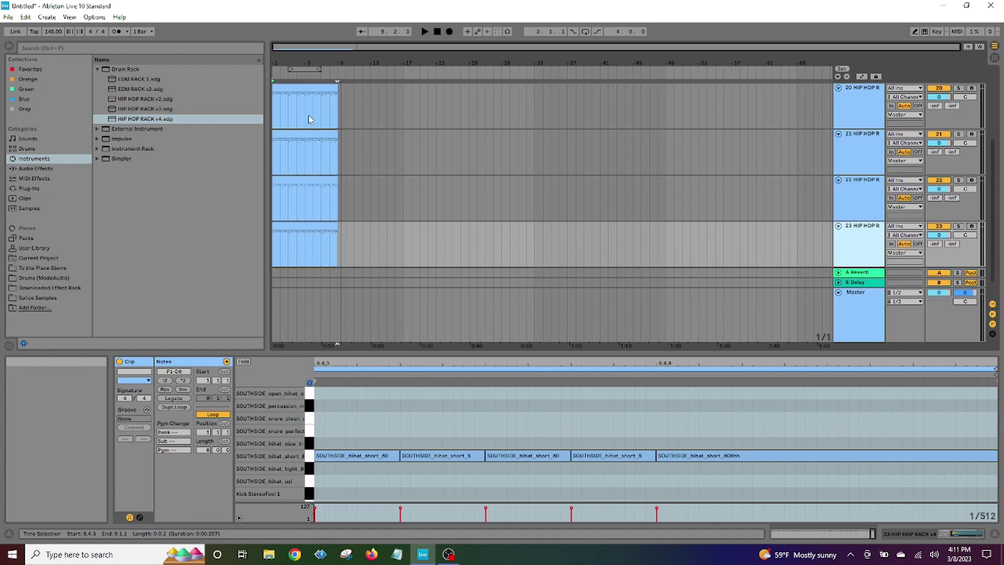
pyautogui.click(318, 90)
pyautogui.moveTo(442, 350); pyautogui.dragTo(444, 159)
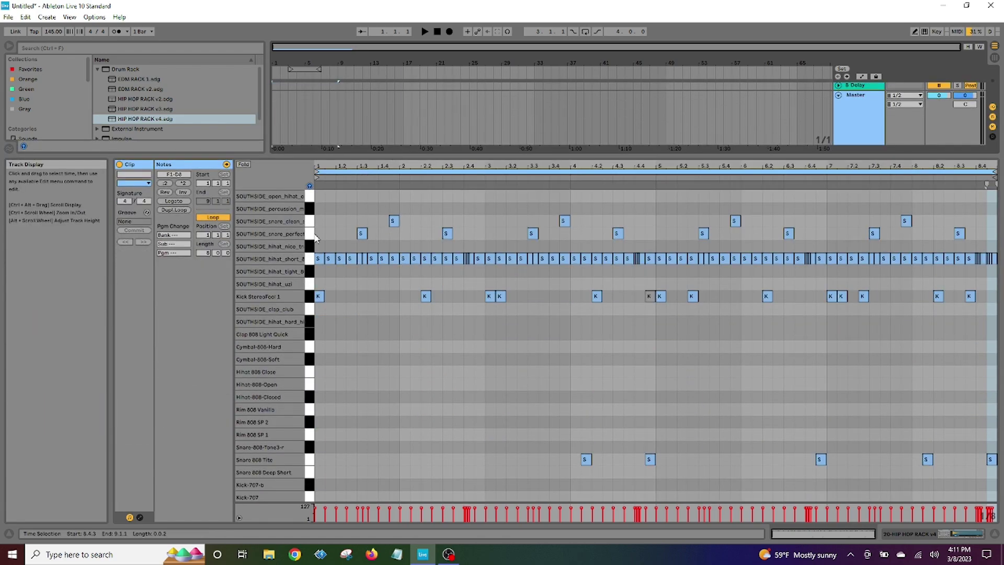
pyautogui.hotkey('ctrl', 'a')
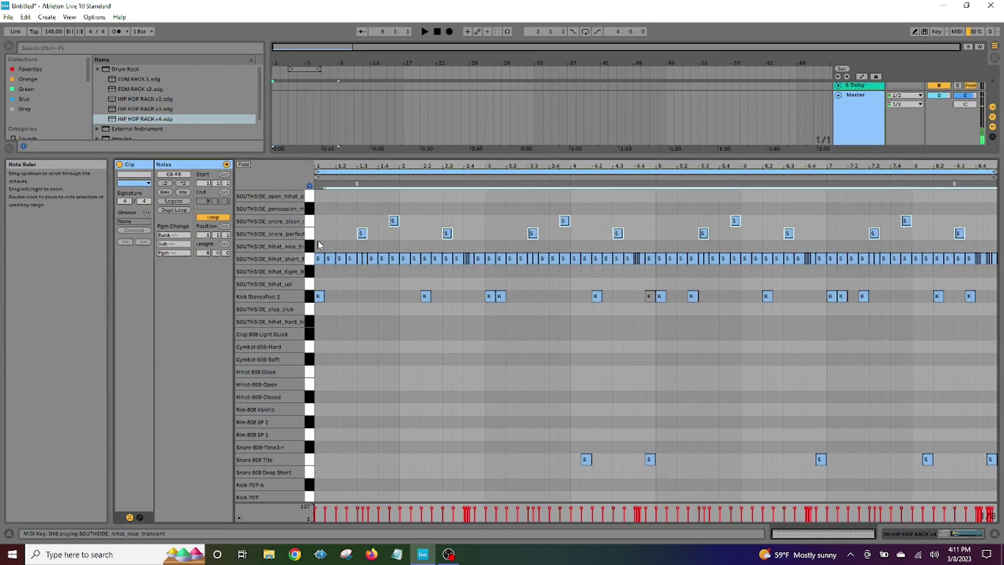
pyautogui.click(389, 277)
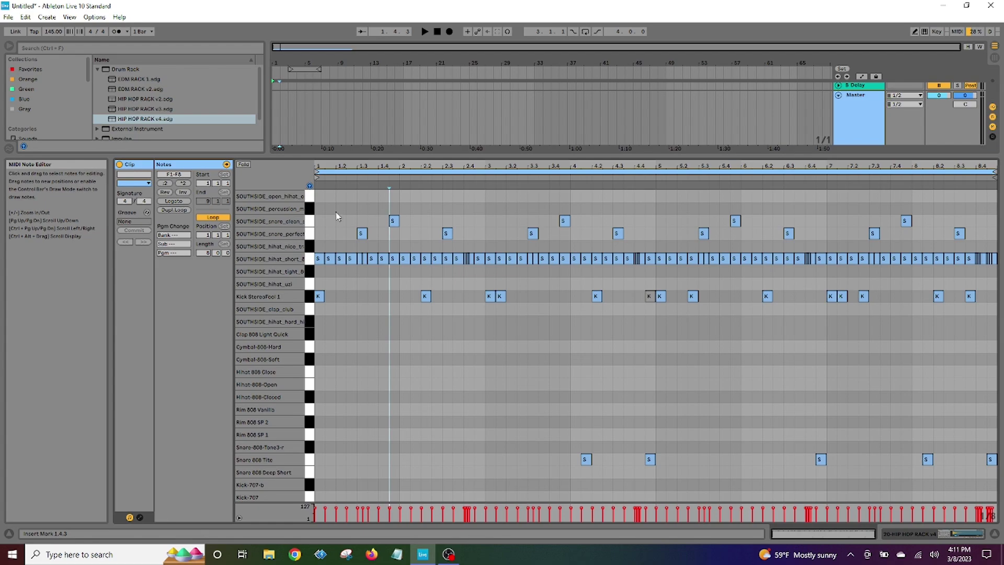
pyautogui.moveTo(403, 156); pyautogui.dragTo(390, 361)
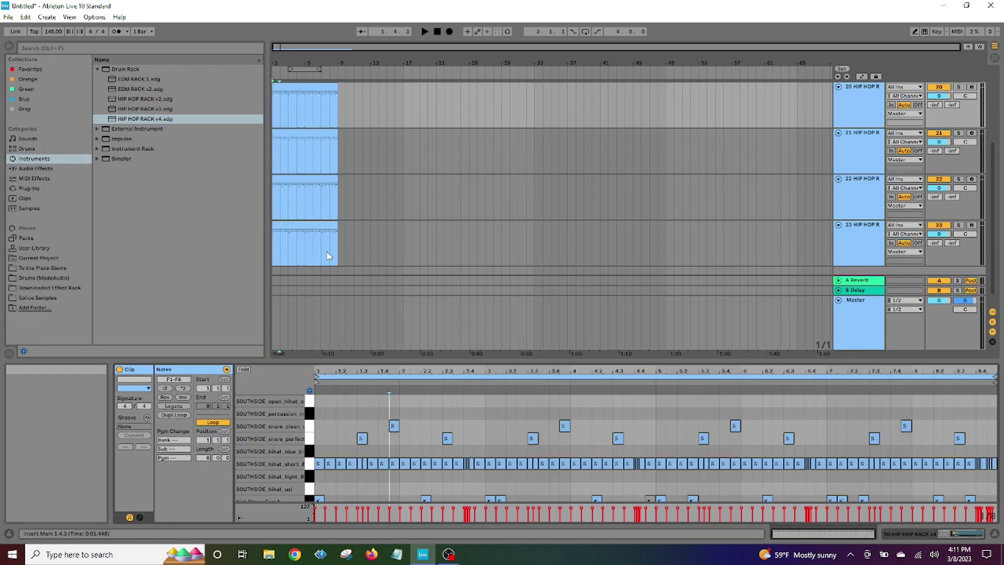
pyautogui.scroll(3, 325, 242)
# - In track 20's clip, add Cymbal-808-Soft notes at 1.1 and 1.3 and duplicate them through bar 4
pyautogui.click(307, 189)
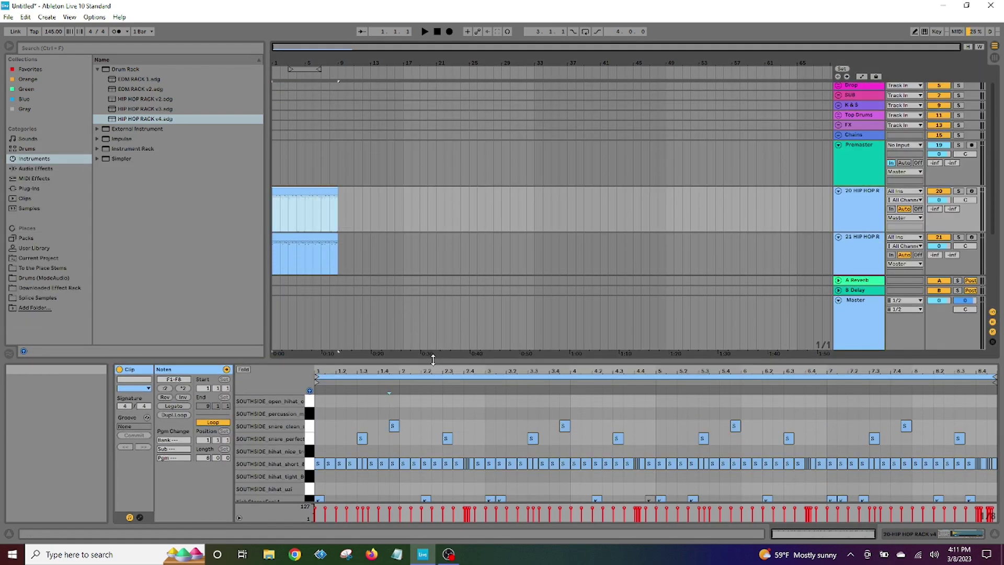
pyautogui.moveTo(433, 359); pyautogui.dragTo(433, 139)
pyautogui.click(309, 293)
pyautogui.click(309, 346)
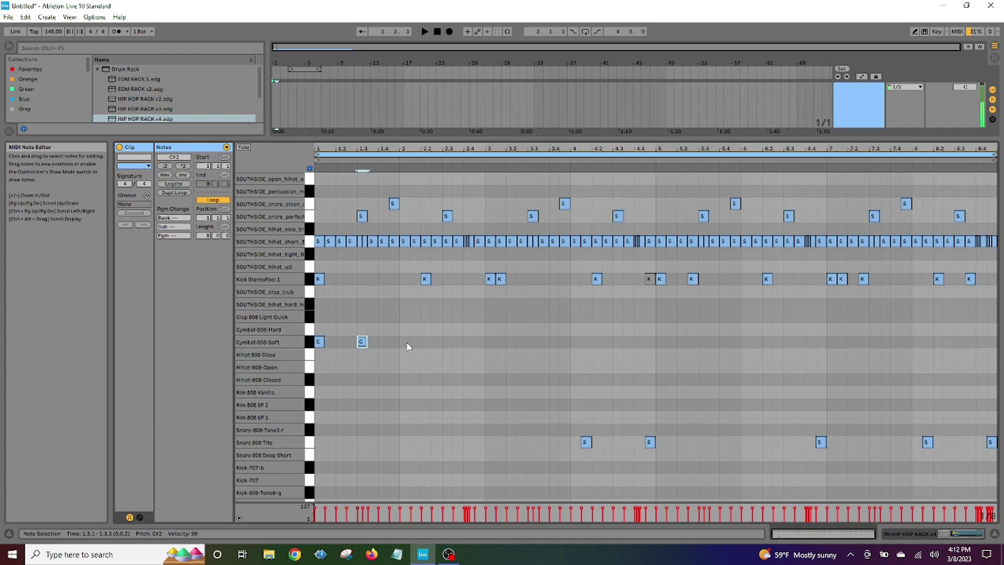
pyautogui.moveTo(469, 377); pyautogui.dragTo(469, 376)
pyautogui.hotkey('ctrl', 'd')
# - Duplicate the Cymbal-808-Soft notes into bars 5–8 so they fall on beats 1 and 3 of each bar
pyautogui.click(663, 330)
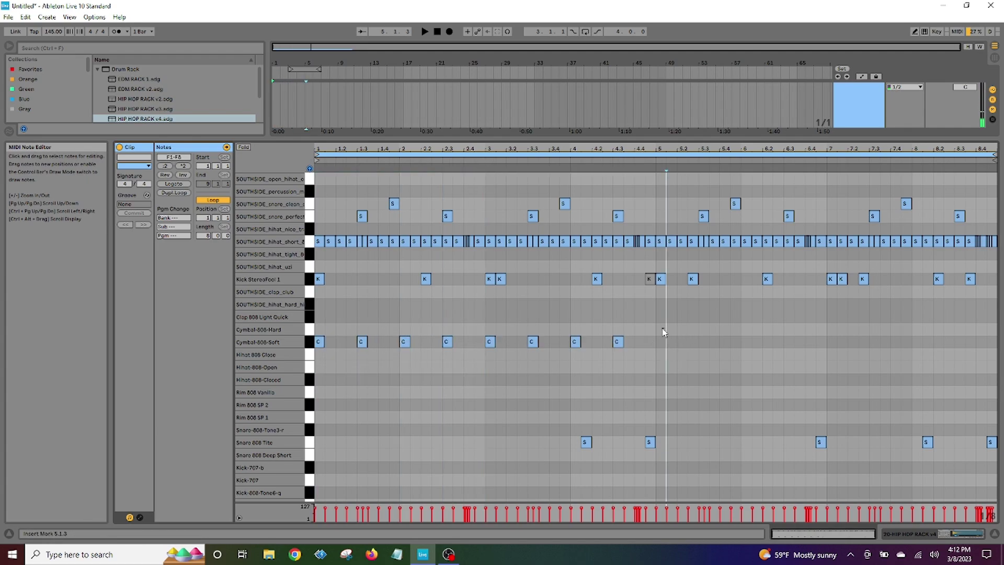
pyautogui.hotkey('ctrl', 'd')
pyautogui.click(822, 330)
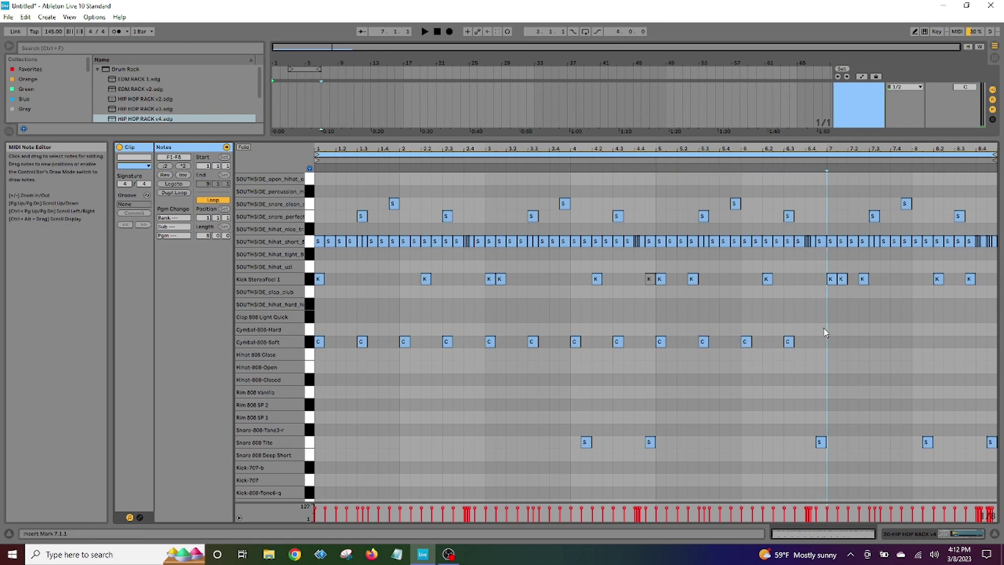
pyautogui.hotkey('ctrl', 'd')
# - Deactivate all SOUTHSIDE snare, hi-hat, kick and Snare 808 Tite notes in track 20's clip, leaving only the cymbals active
pyautogui.moveTo(322, 190); pyautogui.dragTo(997, 275)
pyautogui.rightClick(607, 244)
pyautogui.click(631, 276)
pyautogui.moveTo(355, 374); pyautogui.dragTo(779, 462)
pyautogui.rightClick(587, 444)
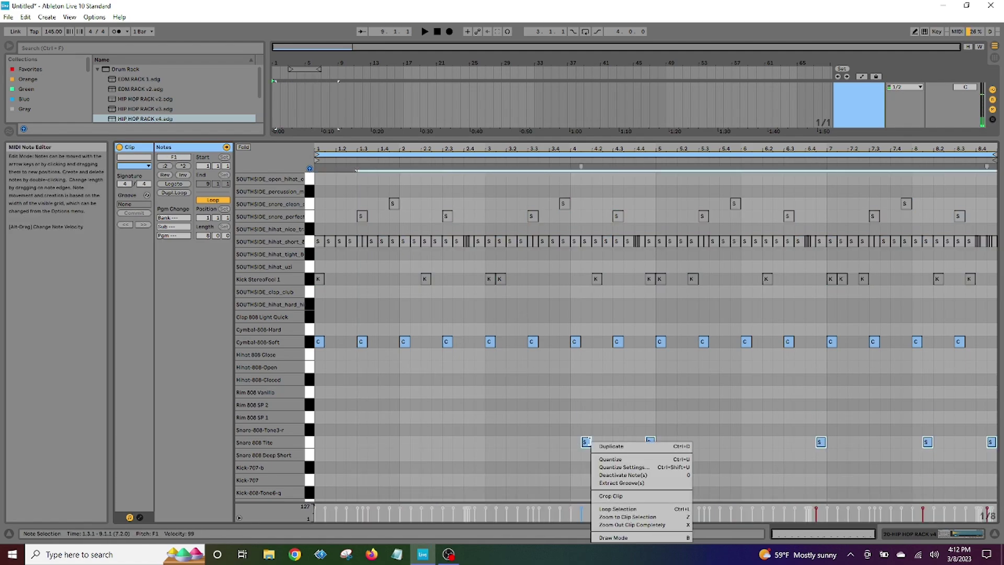
pyautogui.click(611, 475)
# - Open the Cymbal-808-Soft pad in track 20's drum rack and adjust its volume while the pattern plays
pyautogui.moveTo(535, 141); pyautogui.dragTo(534, 358)
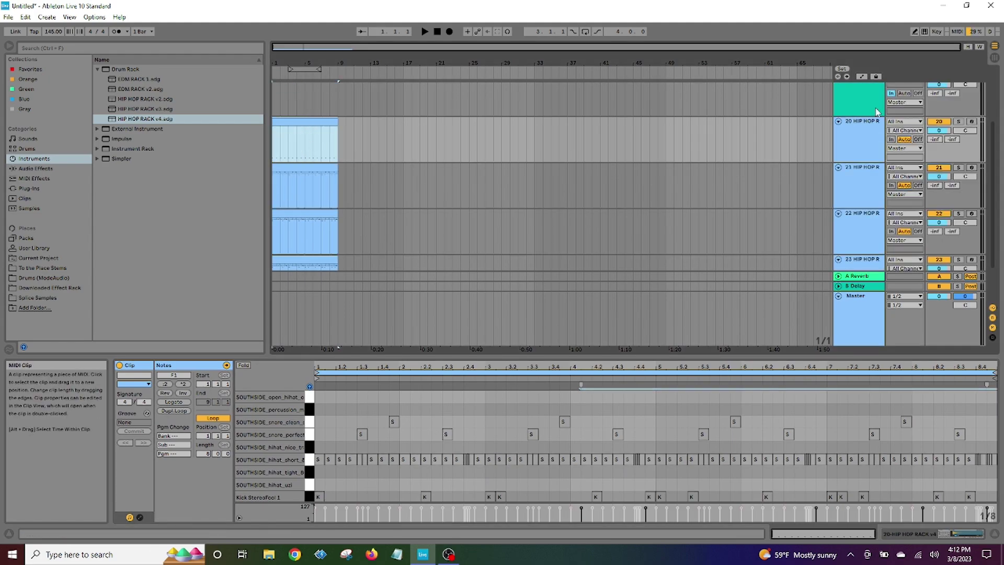
pyautogui.click(861, 121)
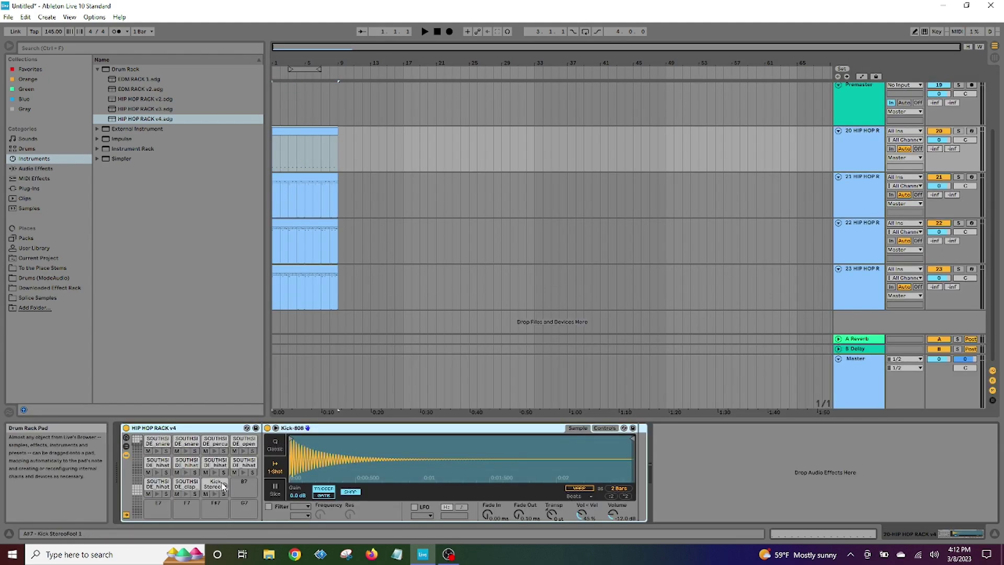
pyautogui.click(137, 490)
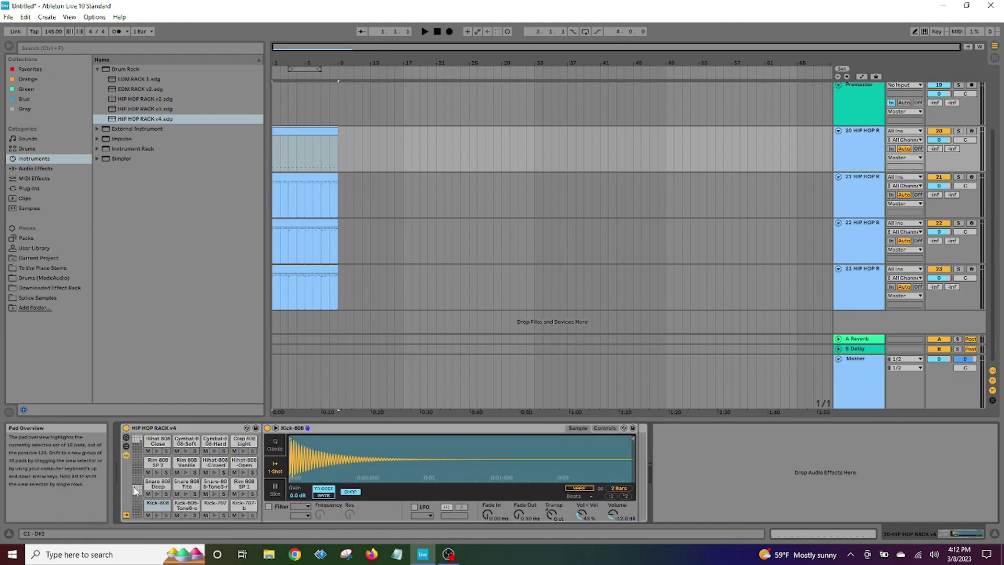
pyautogui.click(215, 442)
pyautogui.press('space')
pyautogui.click(187, 442)
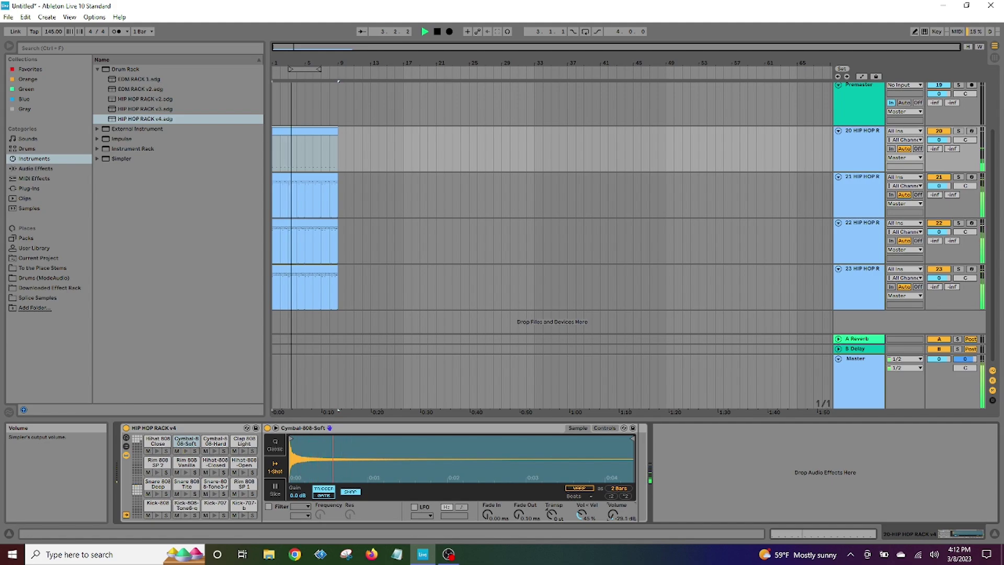
pyautogui.press('space')
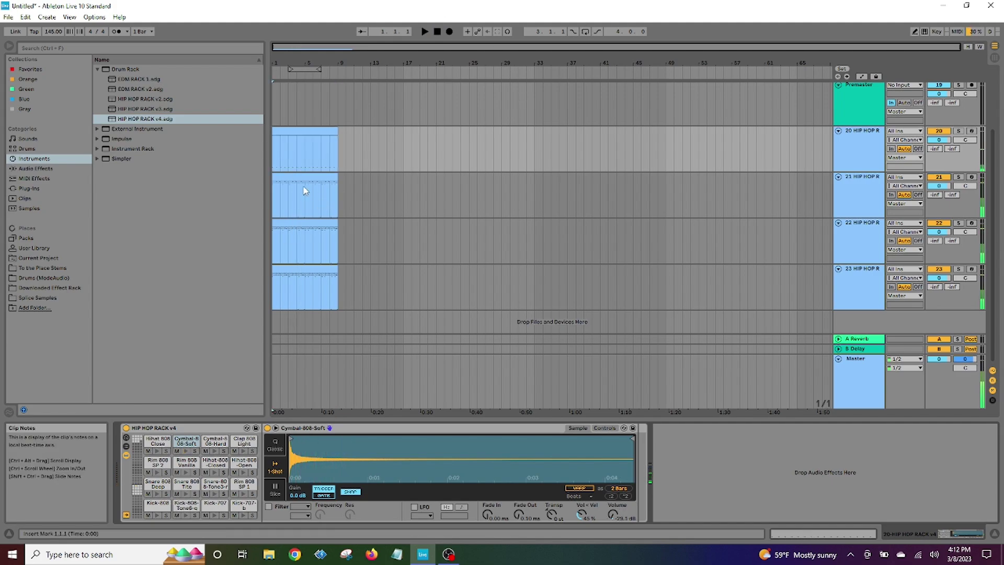
# - In track 21's clip, deactivate all snare, kick and Snare 808 Tite notes, leaving only the hi-hats active
pyautogui.click(298, 178)
pyautogui.doubleClick(320, 176)
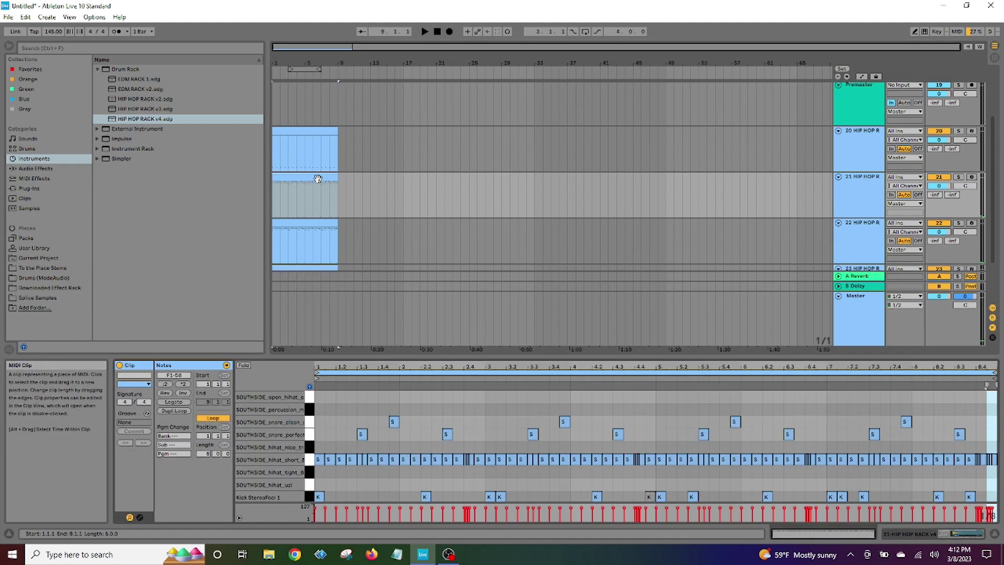
pyautogui.moveTo(565, 355); pyautogui.dragTo(544, 128)
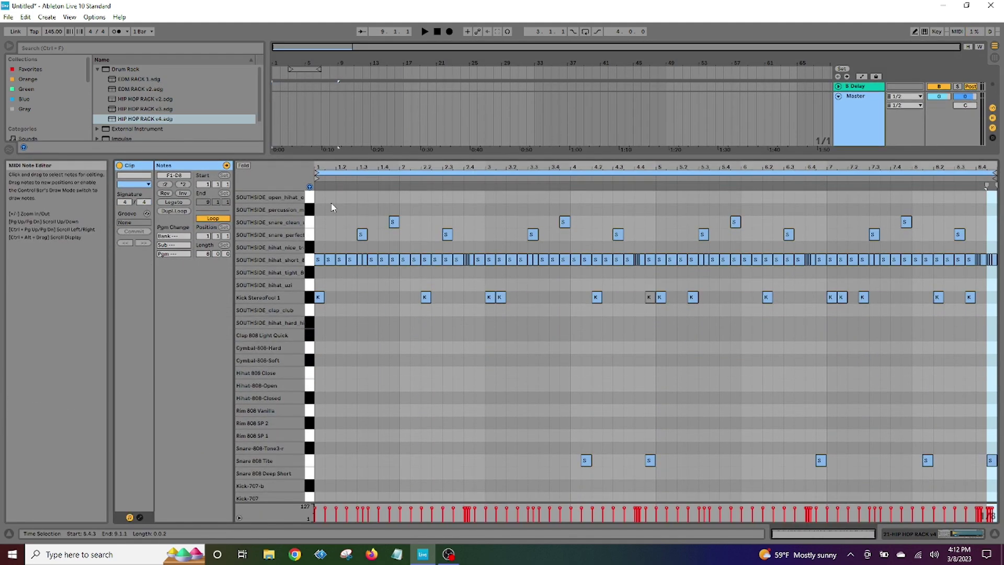
pyautogui.rightClick(532, 238)
pyautogui.click(555, 273)
pyautogui.click(325, 285)
pyautogui.hotkey('ctrl', 'a')
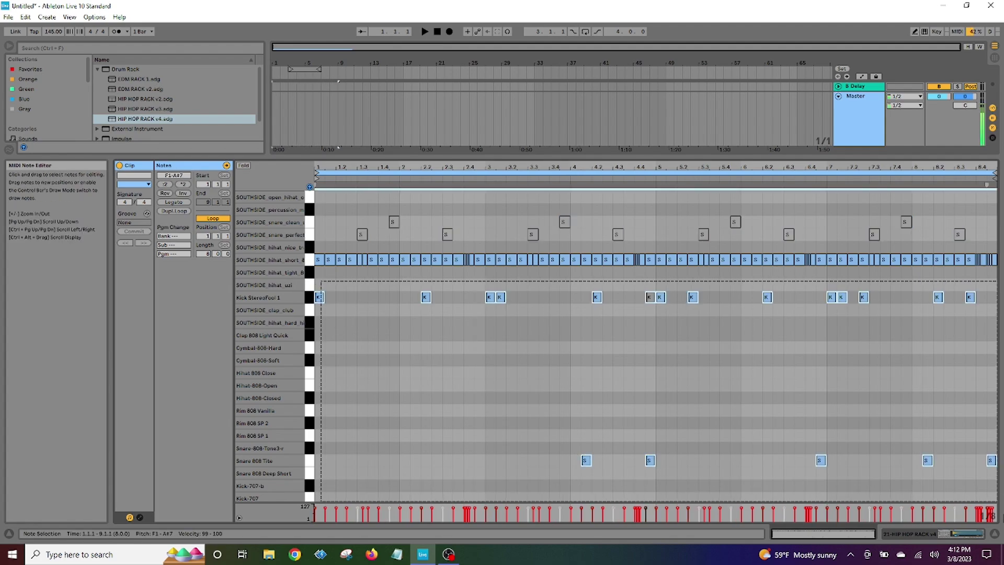
pyautogui.rightClick(661, 300)
pyautogui.click(683, 335)
# - In track 22's clip, deactivate all hi-hat and kick notes, leaving only the snares active
pyautogui.moveTo(576, 186); pyautogui.dragTo(565, 391)
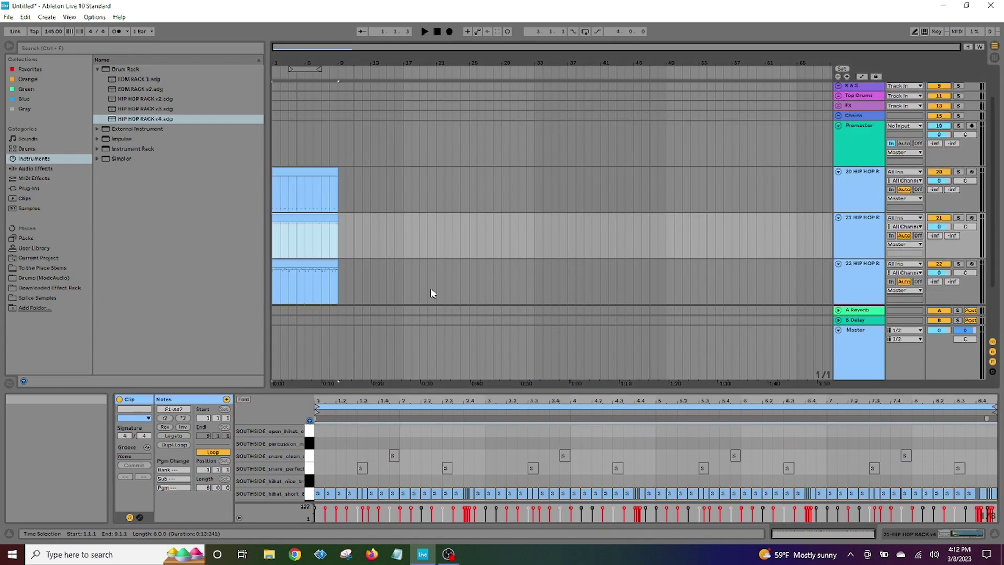
pyautogui.click(320, 264)
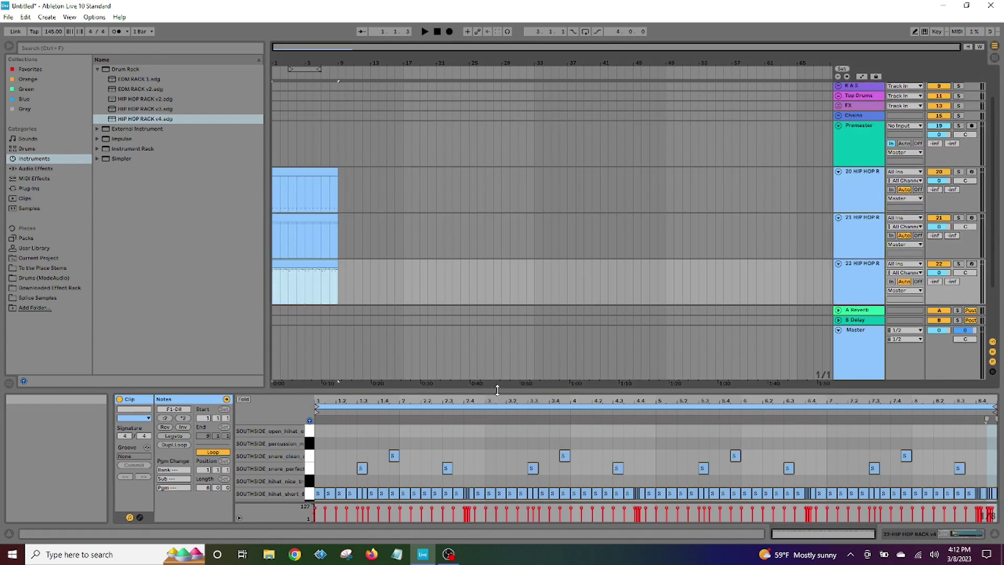
pyautogui.moveTo(497, 390); pyautogui.dragTo(442, 128)
pyautogui.moveTo(316, 225); pyautogui.dragTo(998, 356)
pyautogui.rightClick(571, 229)
pyautogui.click(599, 263)
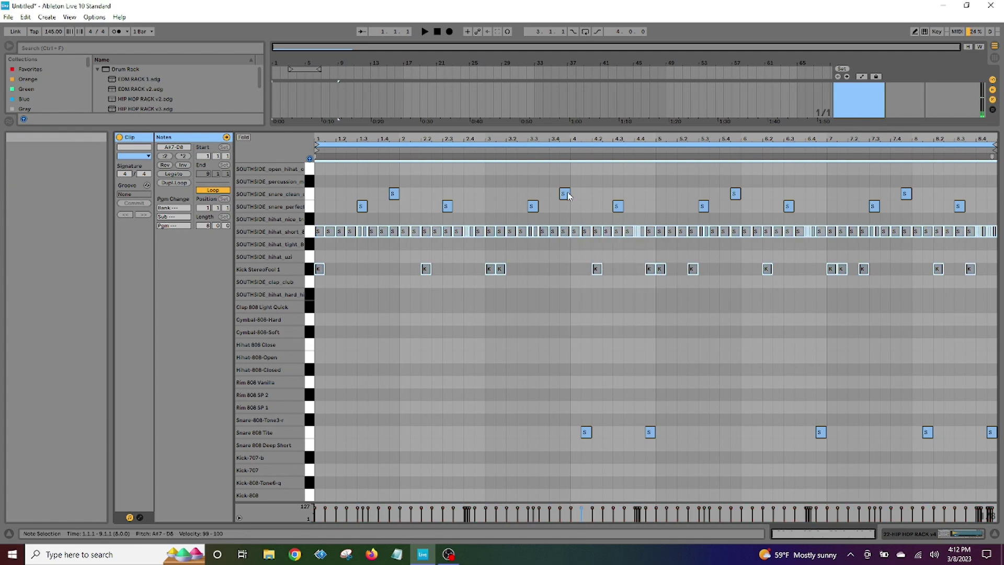
# - In track 23's clip, deactivate all SOUTHSIDE snare, hi-hat and Snare 808 Tite notes, leaving only the kicks active
pyautogui.moveTo(535, 130); pyautogui.dragTo(535, 325)
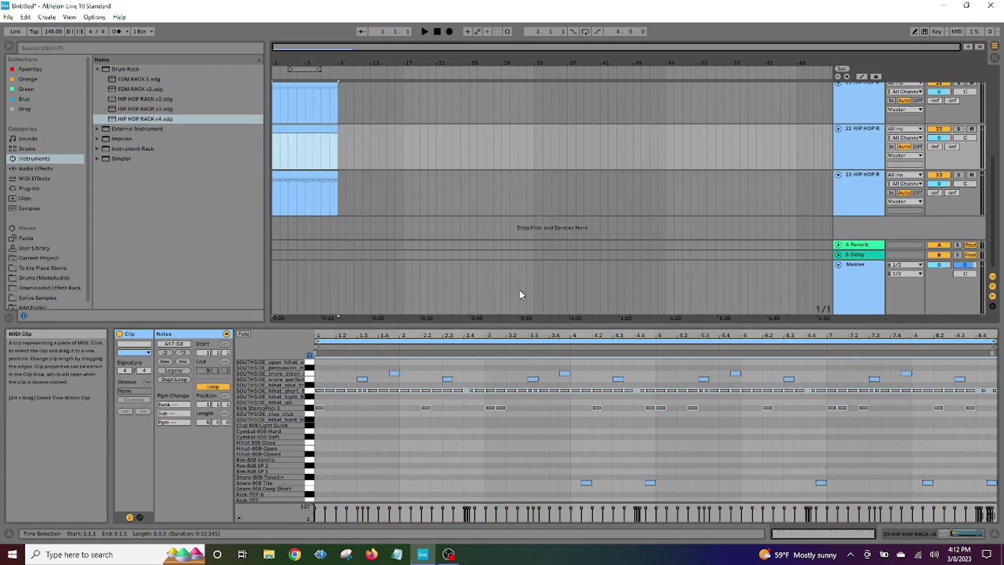
pyautogui.click(318, 174)
pyautogui.moveTo(473, 324); pyautogui.dragTo(462, 140)
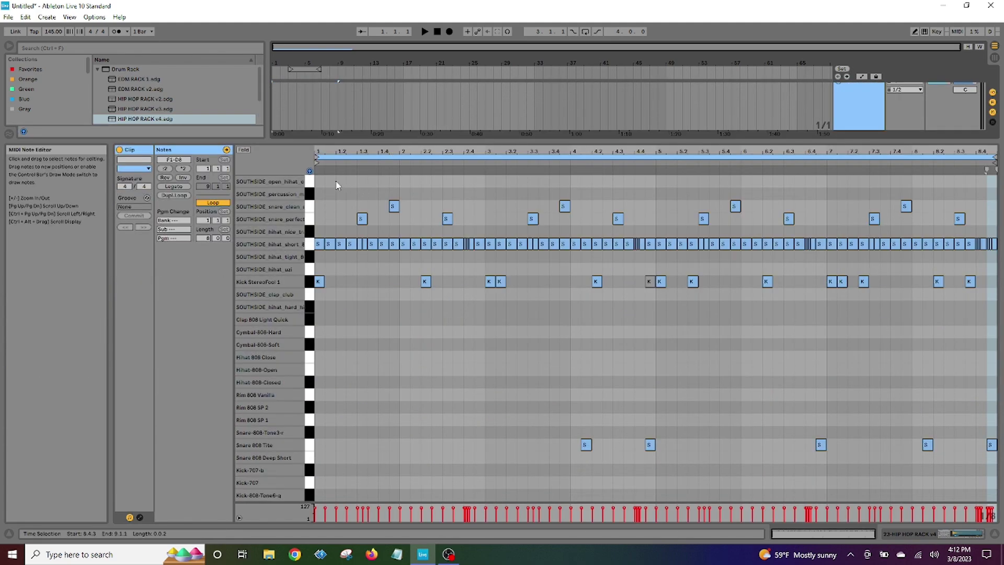
pyautogui.moveTo(311, 185); pyautogui.dragTo(994, 249)
pyautogui.rightClick(525, 245)
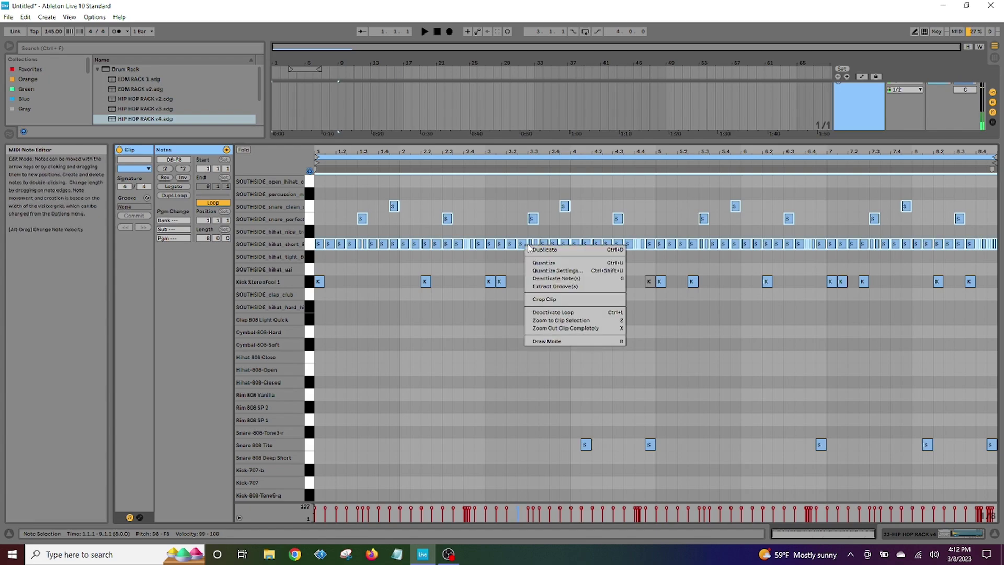
pyautogui.click(560, 278)
pyautogui.moveTo(546, 416); pyautogui.dragTo(1002, 503)
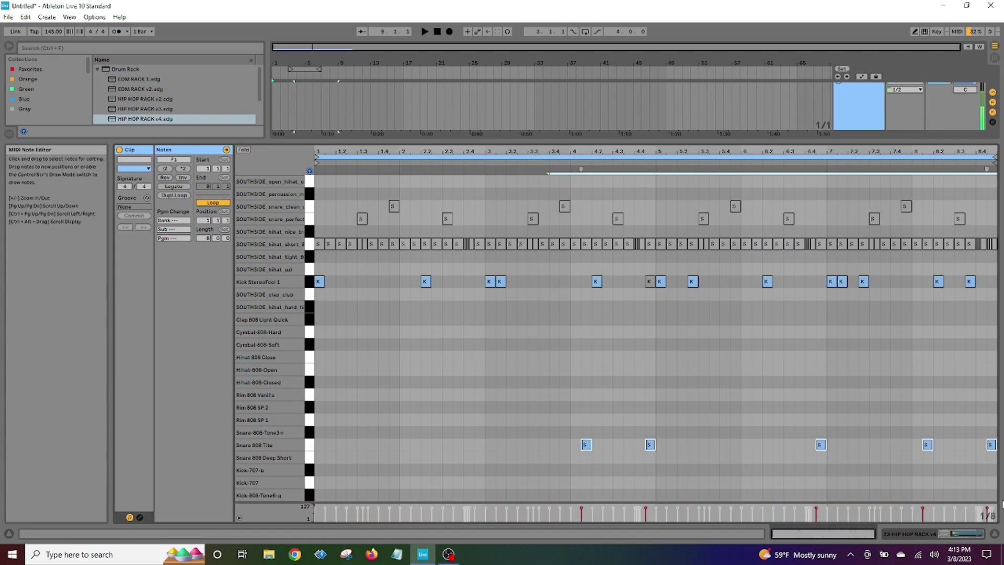
pyautogui.rightClick(585, 446)
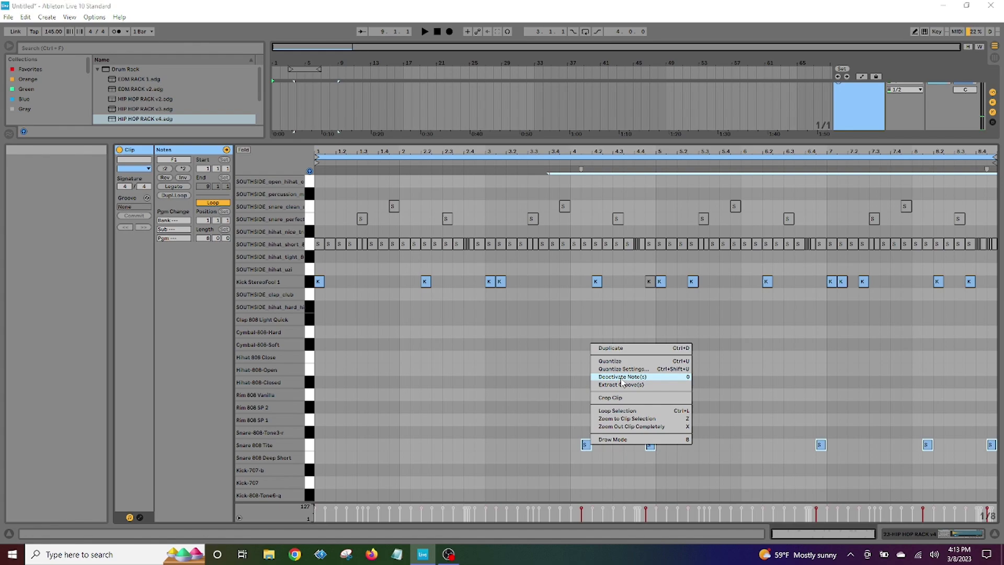
pyautogui.click(615, 381)
# - Start playback, enlarge the arrangement view, and extend the clips on tracks 21, 22 and 23 to bar 17
pyautogui.click(425, 32)
pyautogui.moveTo(473, 140); pyautogui.dragTo(406, 391)
pyautogui.scroll(-1, 342, 259)
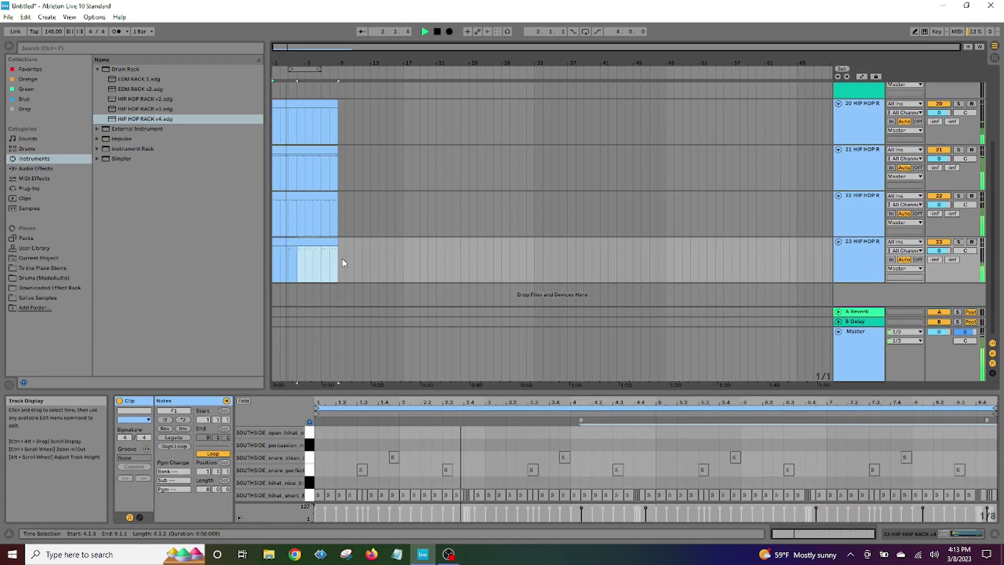
pyautogui.moveTo(337, 243); pyautogui.dragTo(404, 244)
pyautogui.moveTo(338, 198); pyautogui.dragTo(403, 199)
pyautogui.moveTo(338, 152); pyautogui.dragTo(403, 152)
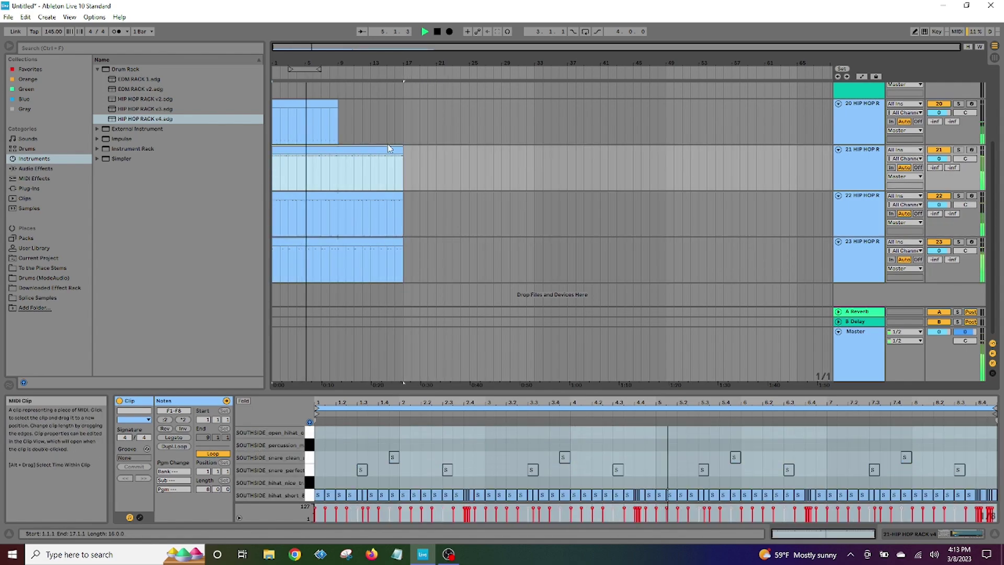
# - Copy track 20's cymbal clip and paste it on the same track at bar 17
pyautogui.moveTo(336, 106); pyautogui.dragTo(338, 105)
pyautogui.rightClick(327, 103)
pyautogui.click(419, 121)
pyautogui.rightClick(403, 120)
pyautogui.click(416, 128)
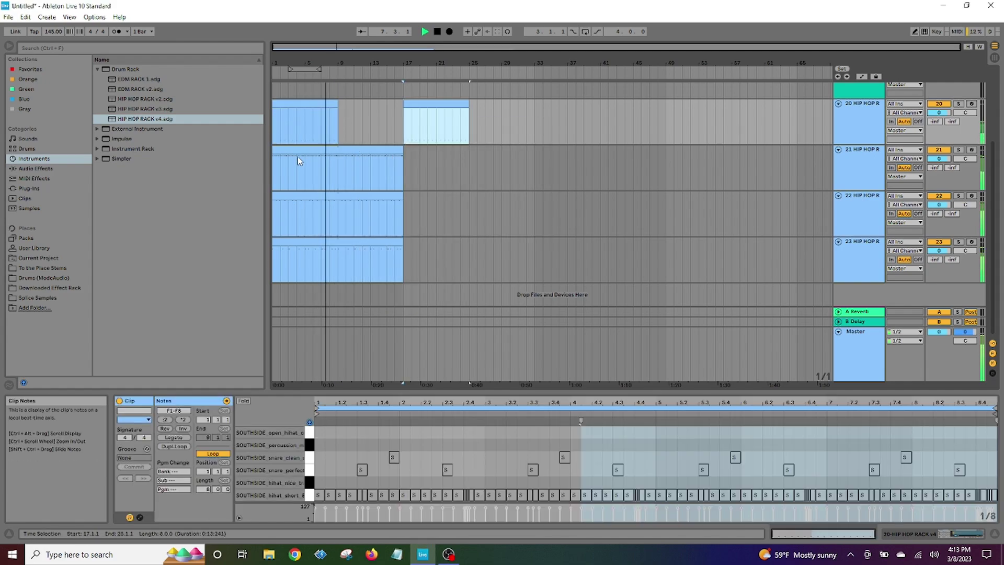
# - Extend the clips on tracks 21, 22 and 23 to bar 25, trim the starts of tracks 21 and 23 to bar 9, and play the arrangement
pyautogui.moveTo(273, 151); pyautogui.dragTo(339, 152)
pyautogui.moveTo(402, 152); pyautogui.dragTo(469, 153)
pyautogui.moveTo(402, 197); pyautogui.dragTo(473, 197)
pyautogui.moveTo(402, 251); pyautogui.dragTo(470, 251)
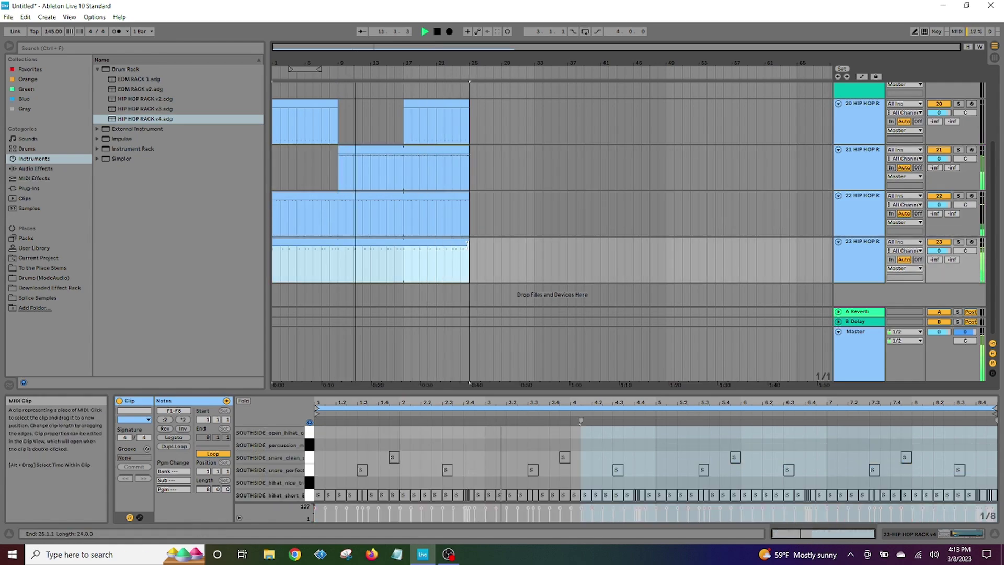
pyautogui.moveTo(273, 251); pyautogui.dragTo(339, 251)
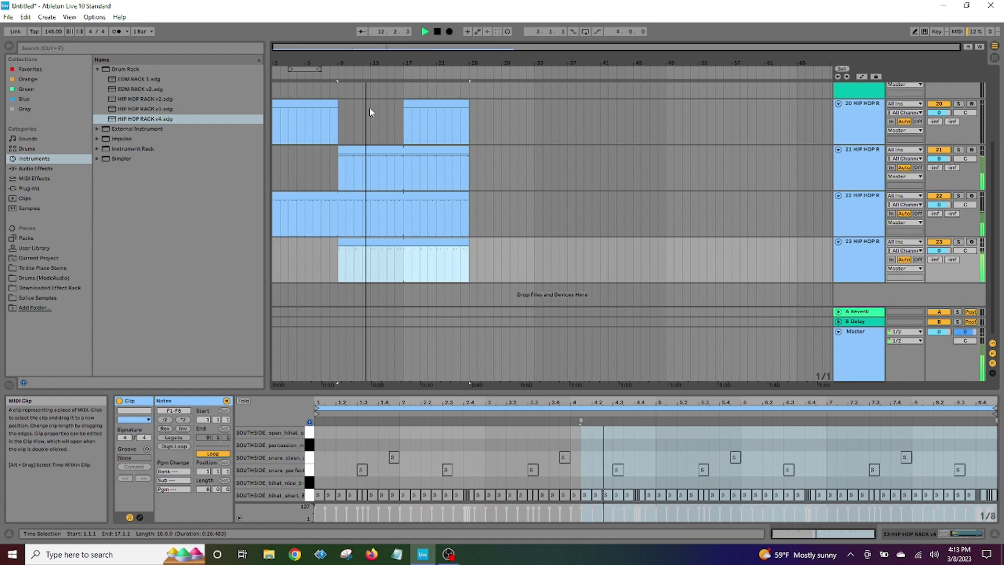
pyautogui.click(426, 33)
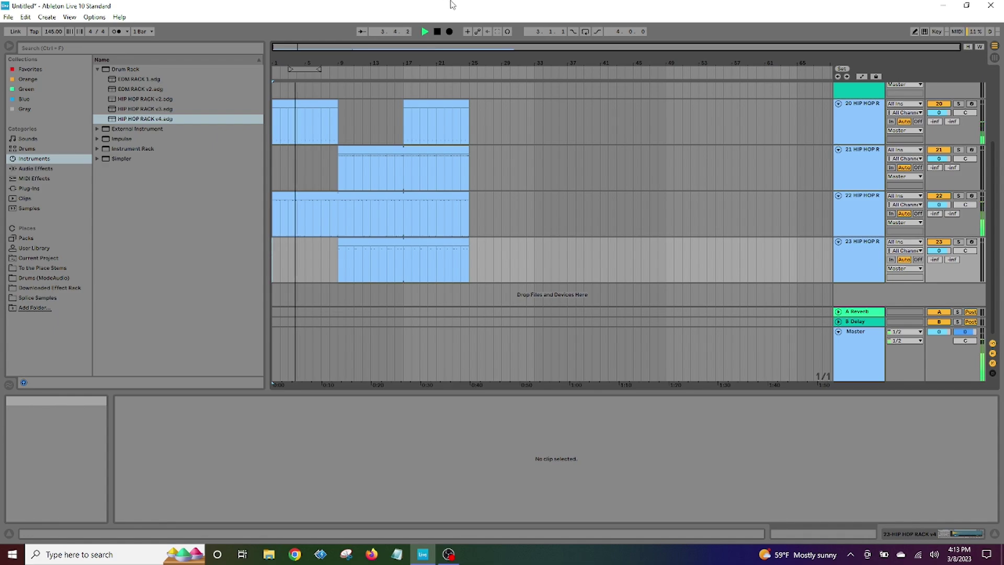
# - Insert a MIDI track below track 23 and create an empty MIDI clip on it from bar 9 to bar 17
pyautogui.rightClick(851, 260)
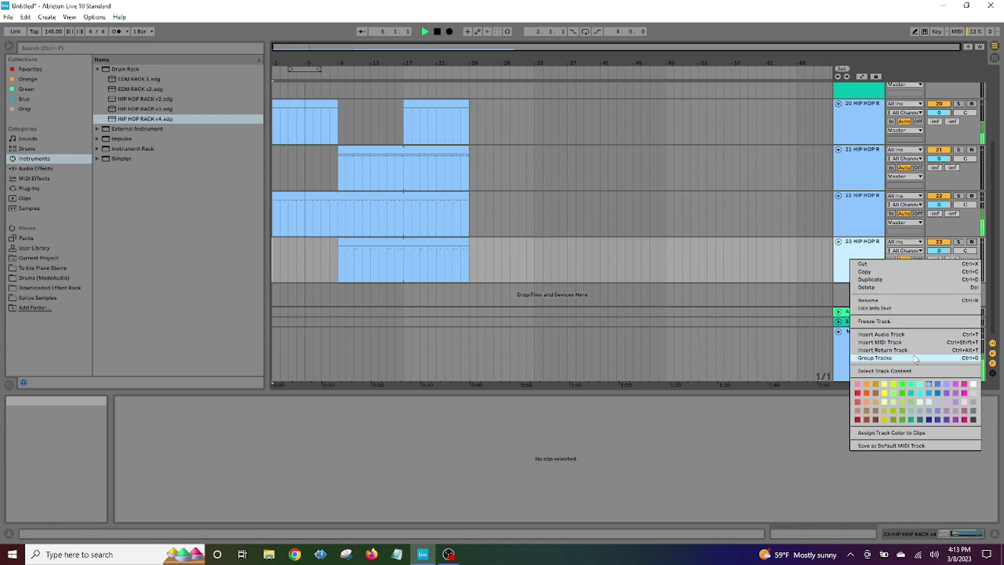
pyautogui.click(882, 342)
pyautogui.moveTo(404, 254); pyautogui.dragTo(337, 258)
pyautogui.click(362, 255)
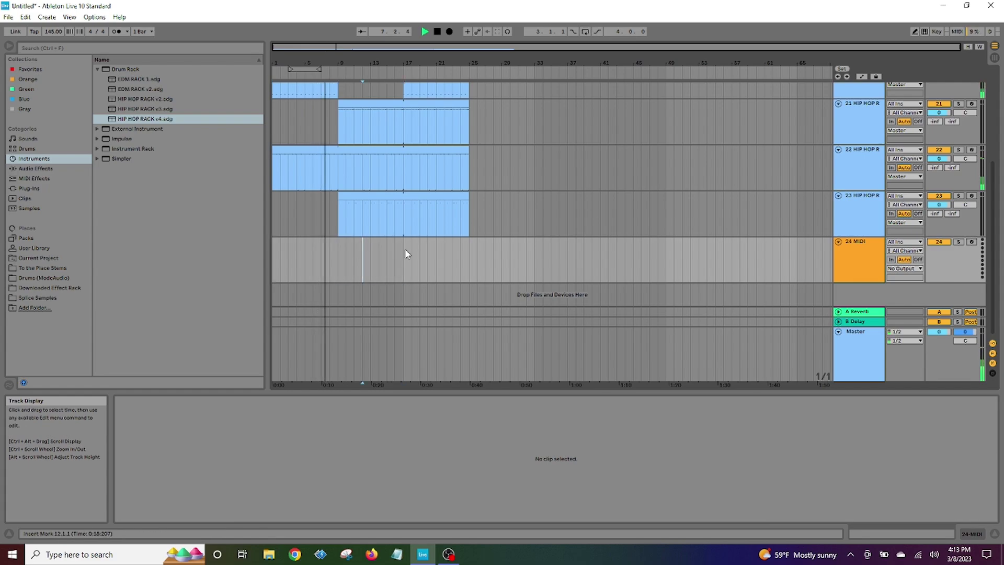
pyautogui.moveTo(408, 254); pyautogui.dragTo(337, 256)
pyautogui.rightClick(353, 253)
pyautogui.click(409, 314)
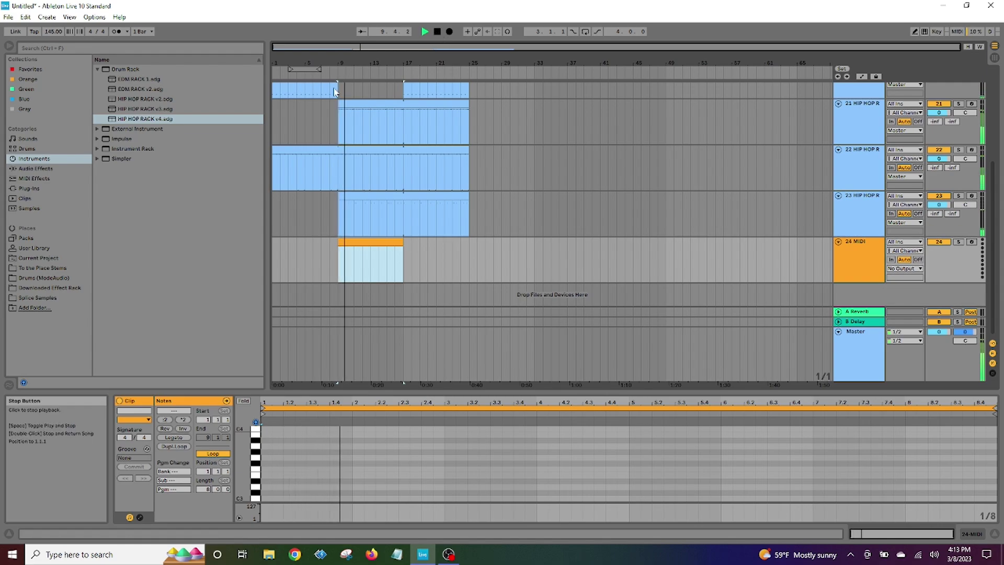
# - Load the Serum_x64 plug-in onto track 24 and choose the user preset BA Tuffybass [GS] LIKE
pyautogui.click(33, 189)
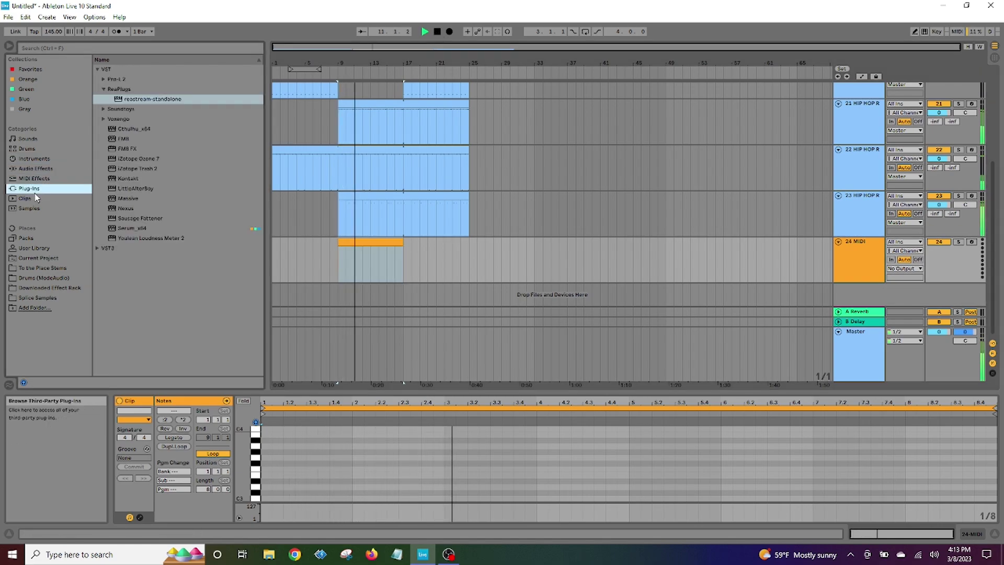
pyautogui.moveTo(128, 229); pyautogui.dragTo(864, 270)
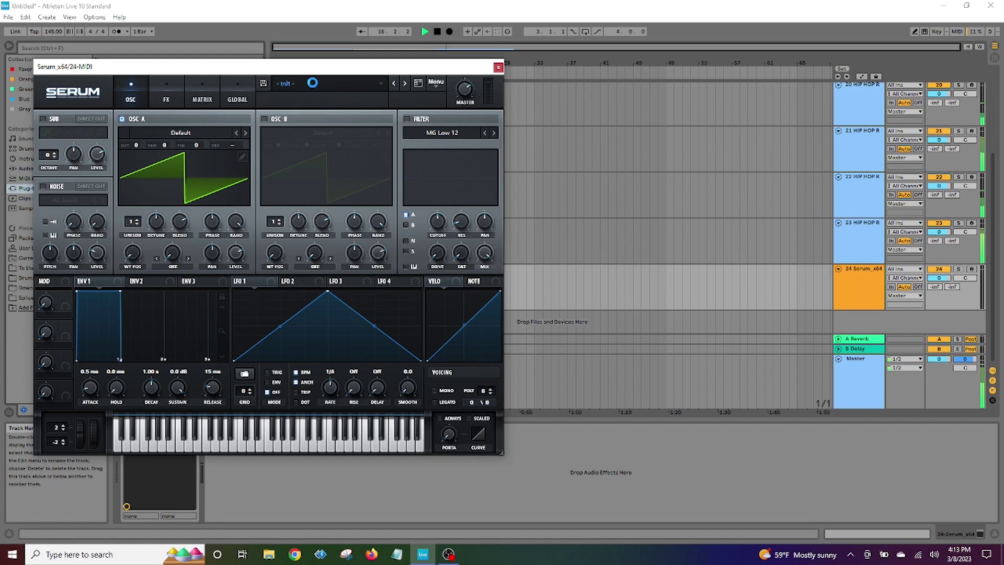
pyautogui.click(312, 83)
pyautogui.moveTo(311, 212)
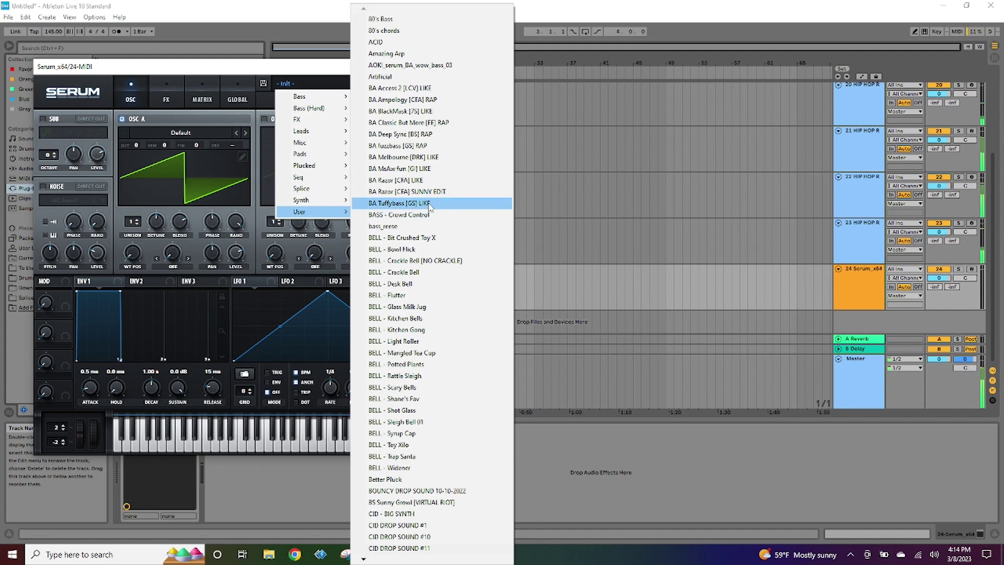
pyautogui.click(399, 203)
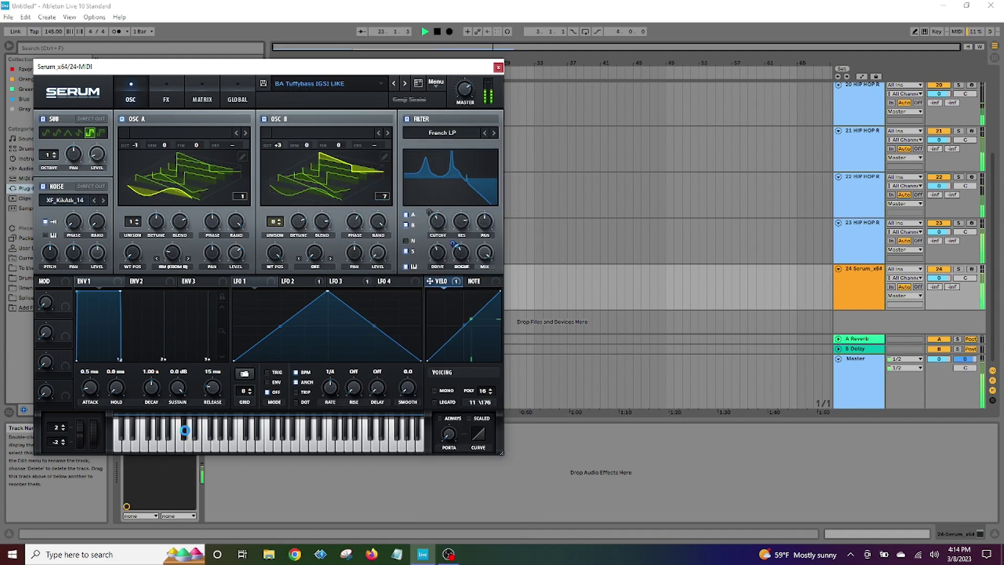
# - Switch Serum to the user preset BELL - Light Roller, audition a note, and close the plug-in window
pyautogui.click(366, 84)
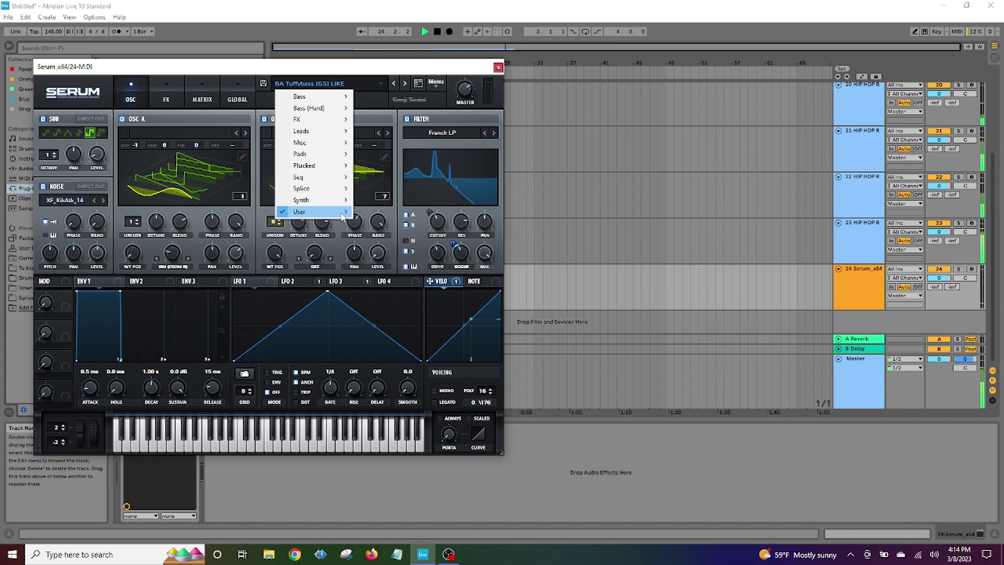
pyautogui.moveTo(343, 216)
pyautogui.click(418, 392)
pyautogui.click(307, 446)
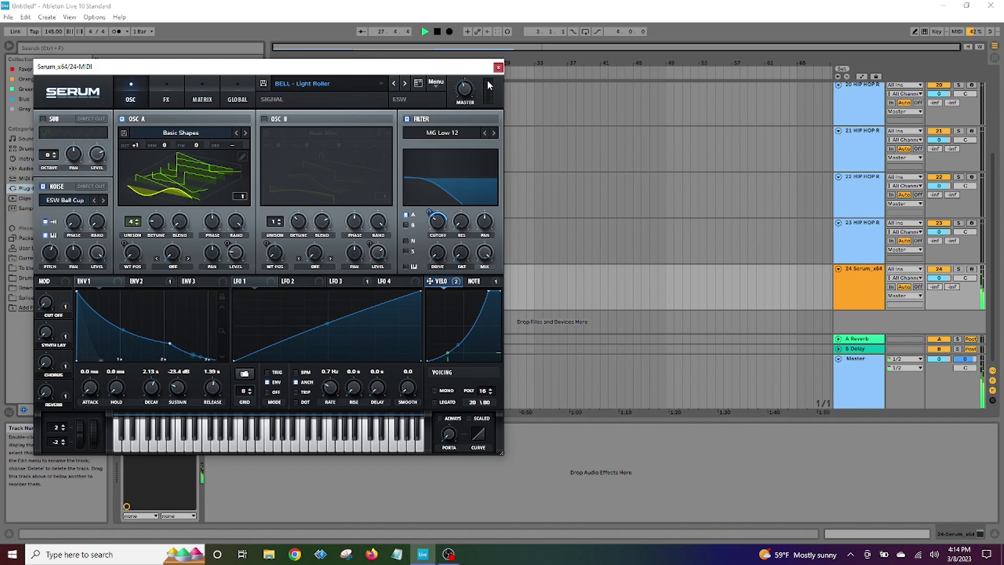
pyautogui.click(498, 68)
# - Open track 24's clip in an enlarged note editor and add B2, F#3, D3 and F#3 on the four beats of bar 1
pyautogui.doubleClick(362, 270)
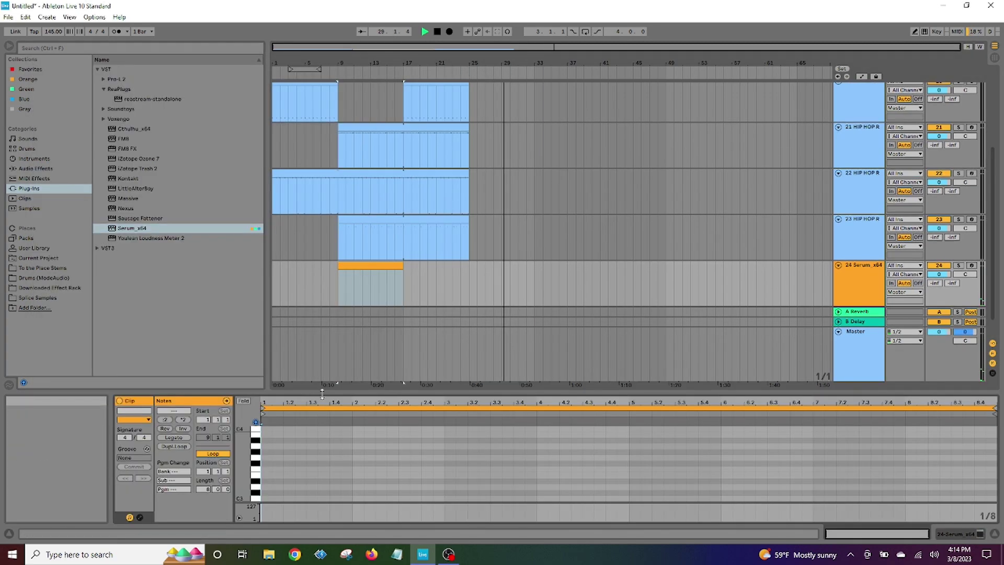
pyautogui.moveTo(323, 393); pyautogui.dragTo(314, 236)
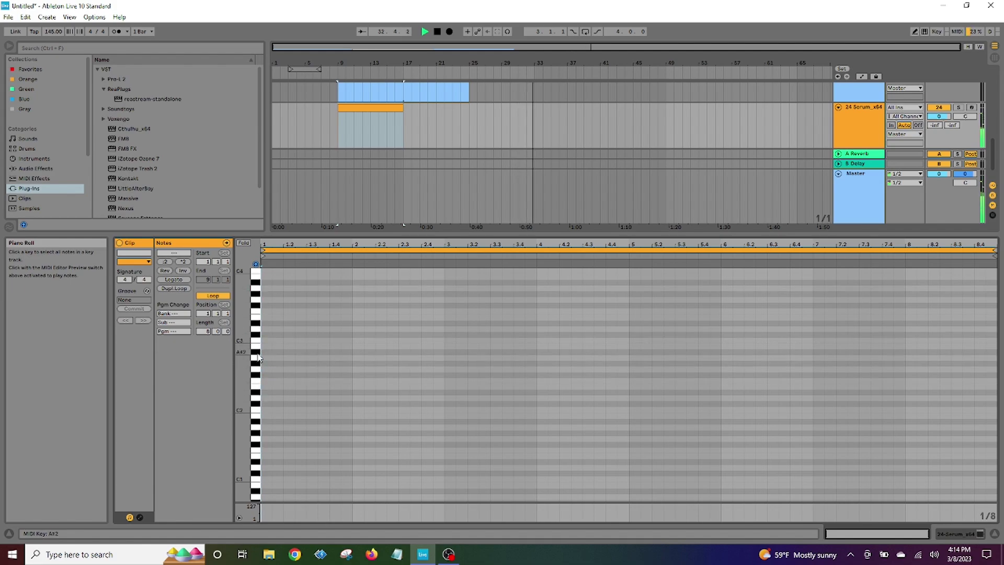
pyautogui.doubleClick(267, 341)
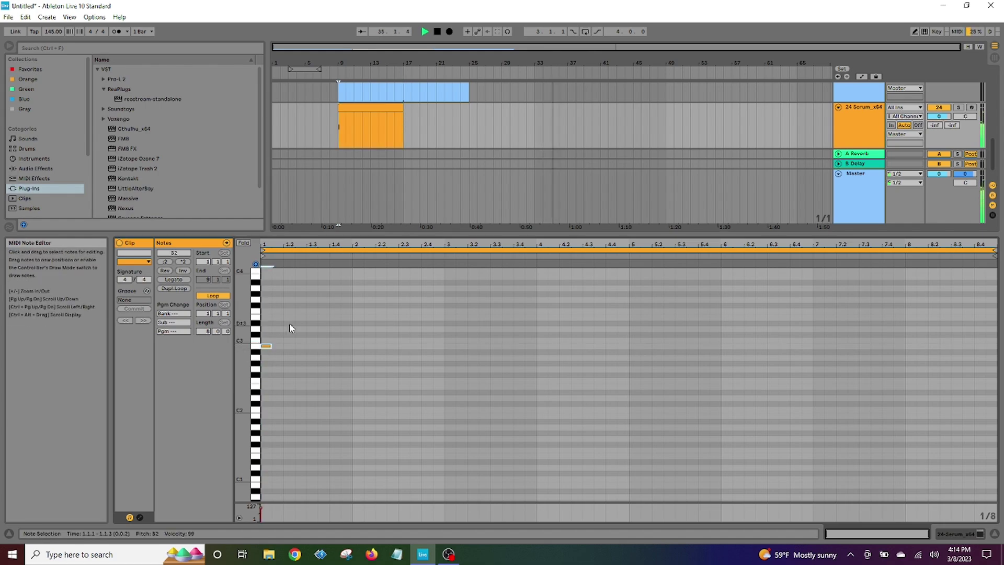
pyautogui.doubleClick(291, 305)
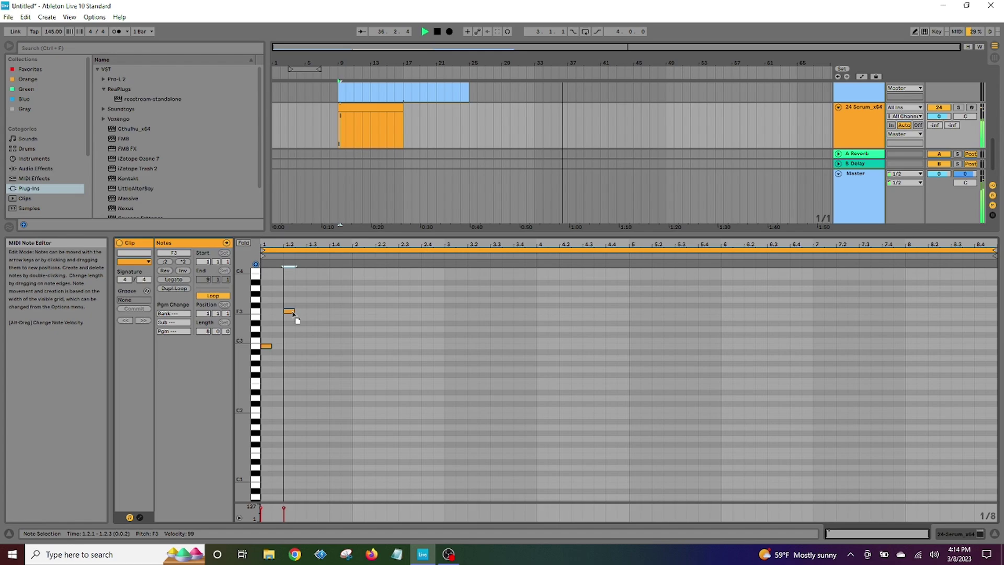
pyautogui.doubleClick(313, 329)
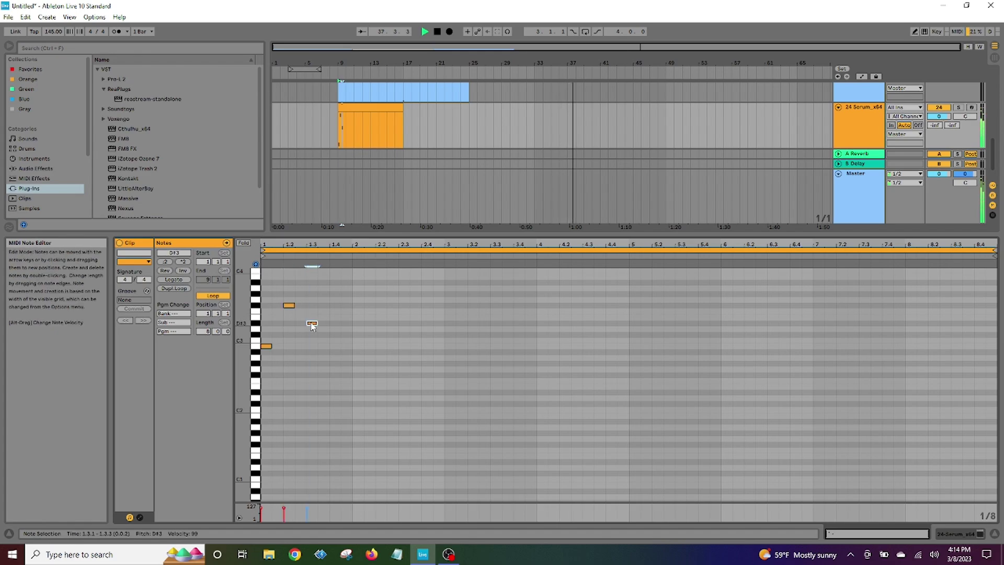
pyautogui.doubleClick(335, 305)
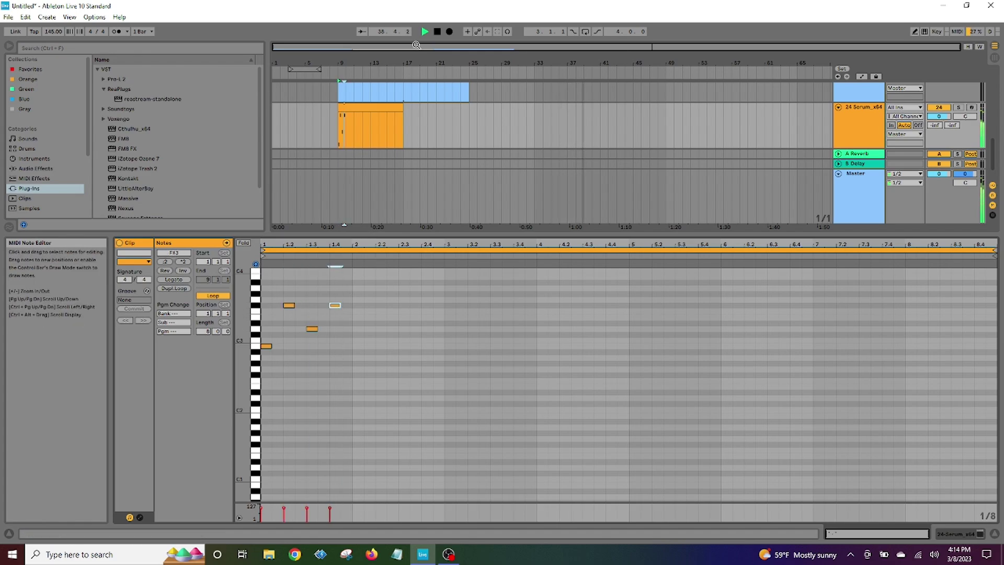
pyautogui.click(437, 32)
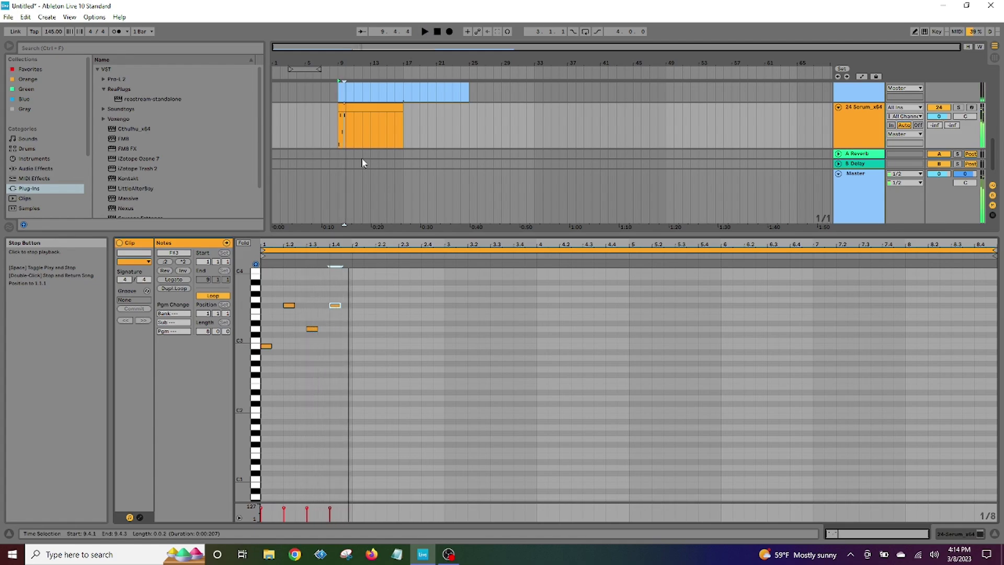
# - Add an F#3 note at the clip's first beat, lower it to D3 above the B2, and audition the phrase
pyautogui.click(267, 346)
pyautogui.doubleClick(267, 306)
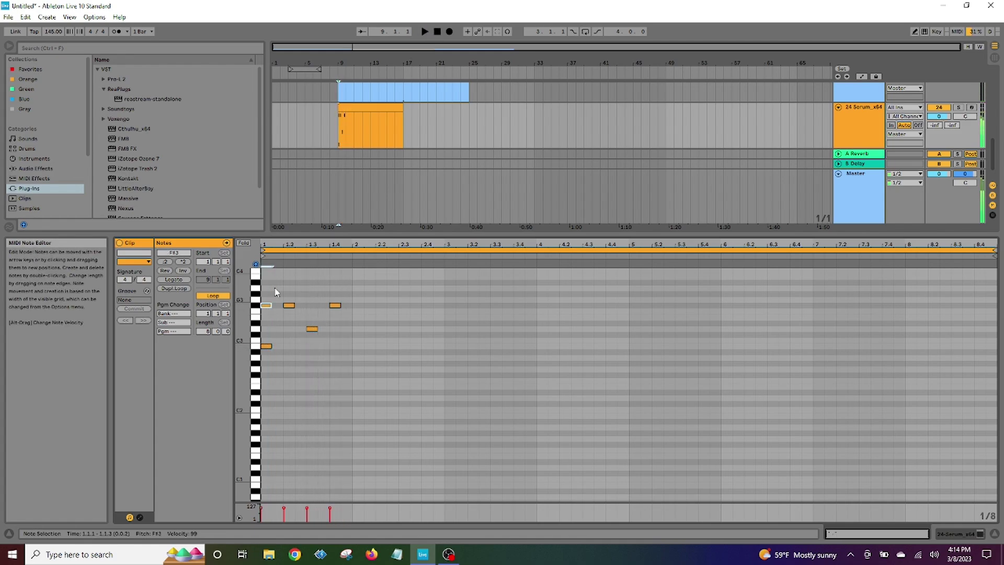
pyautogui.click(425, 33)
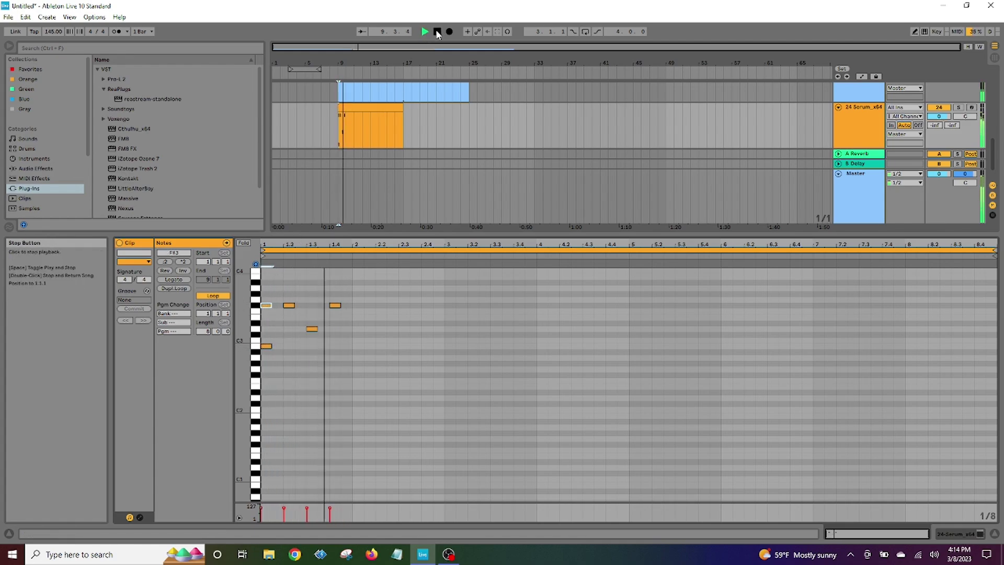
pyautogui.press('space')
pyautogui.moveTo(272, 306); pyautogui.dragTo(273, 330)
pyautogui.press('space')
pyautogui.click(437, 33)
# - Add A3, D3, F#3 and D3 on the four beats of the clip's bar 2 and play the melody
pyautogui.doubleClick(355, 294)
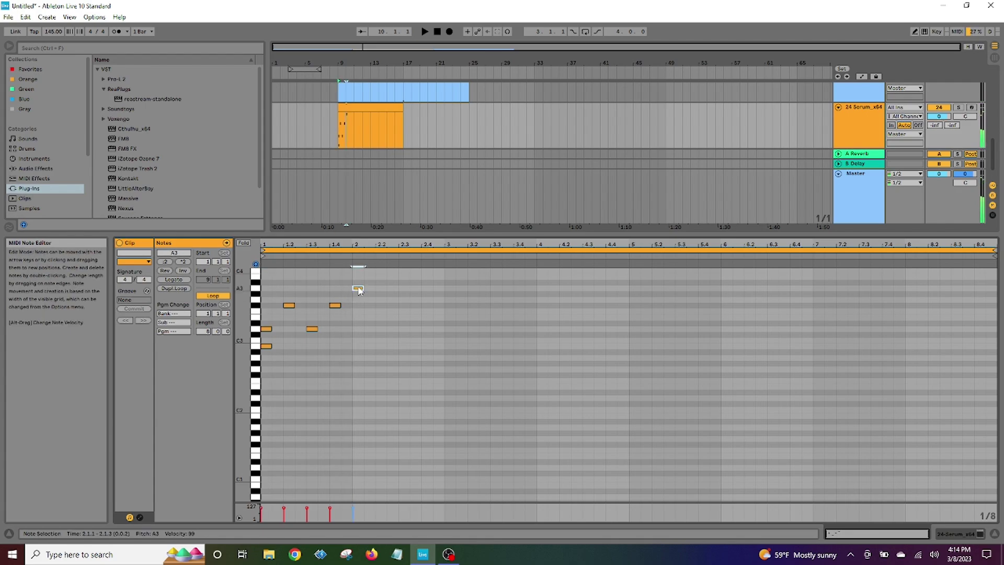
pyautogui.scroll(2, 363, 293)
pyautogui.doubleClick(381, 363)
pyautogui.doubleClick(404, 340)
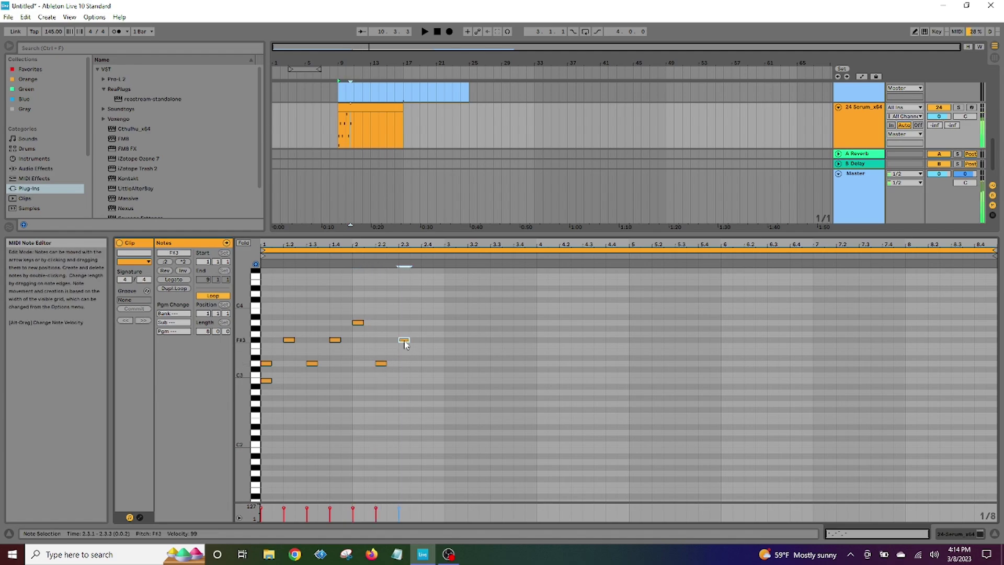
pyautogui.click(425, 364)
pyautogui.doubleClick(425, 363)
pyautogui.click(428, 31)
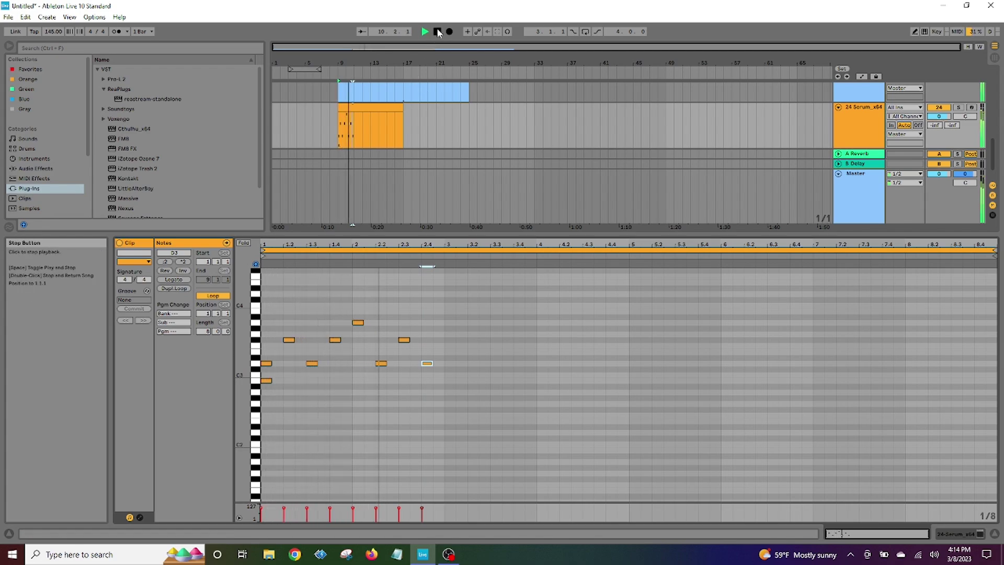
pyautogui.click(438, 32)
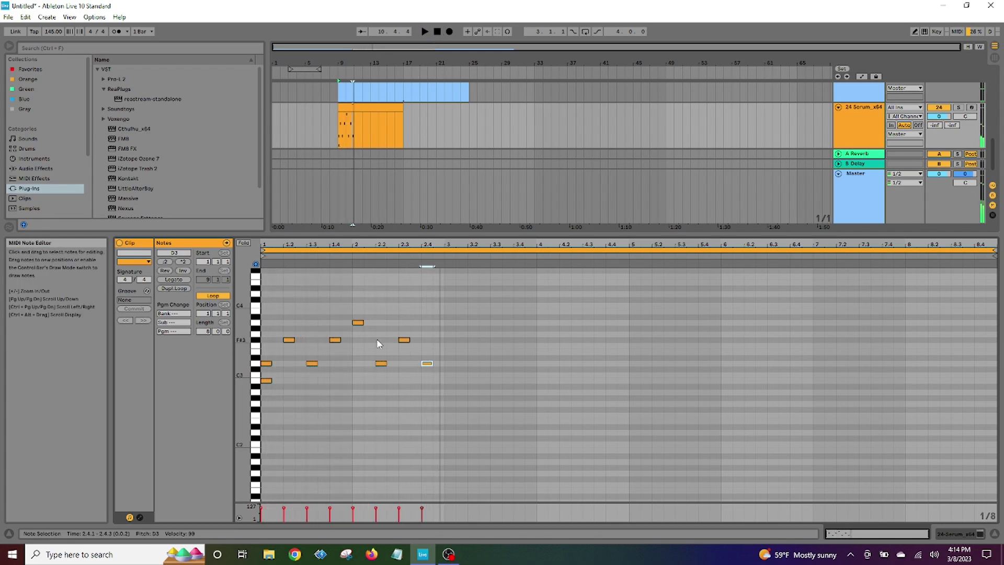
# - Listen to the melody, lower the note on beat 2.4 to B2, and play it again
pyautogui.press('space')
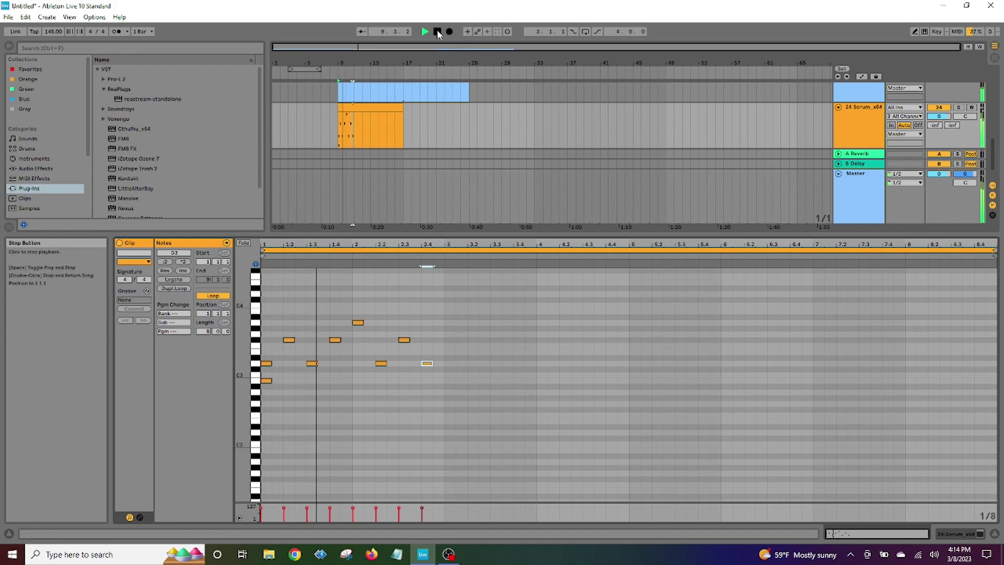
pyautogui.click(438, 32)
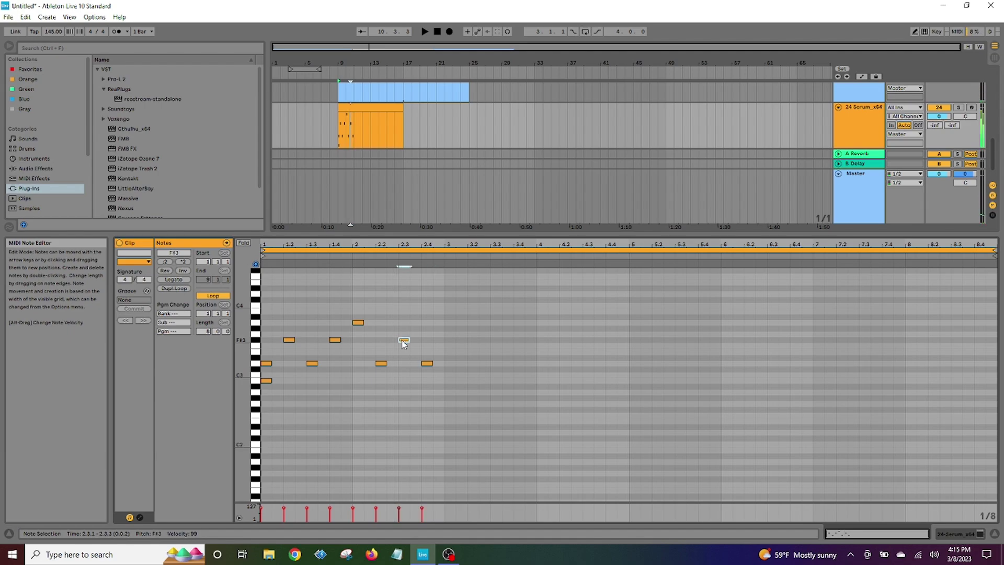
pyautogui.click(427, 364)
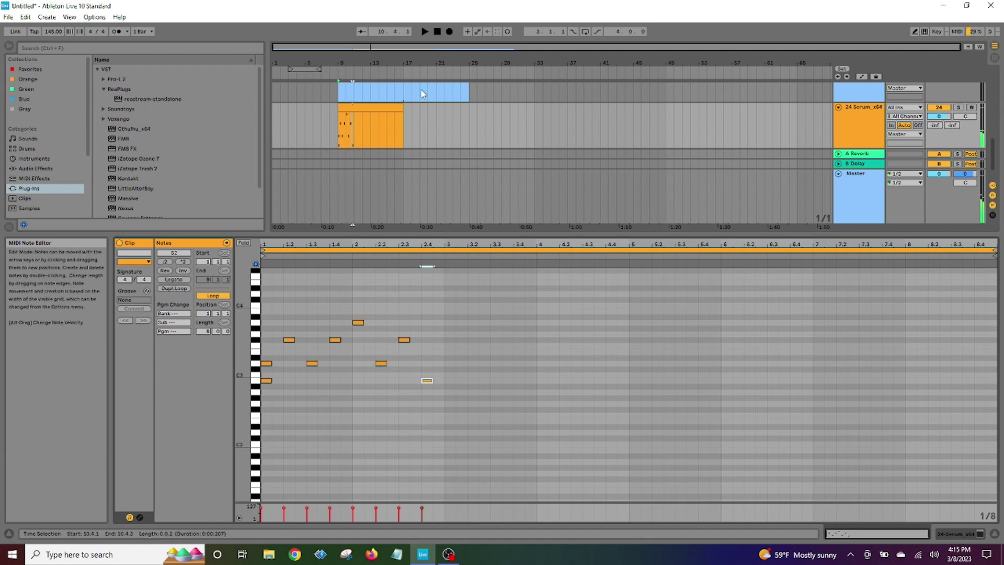
pyautogui.click(424, 31)
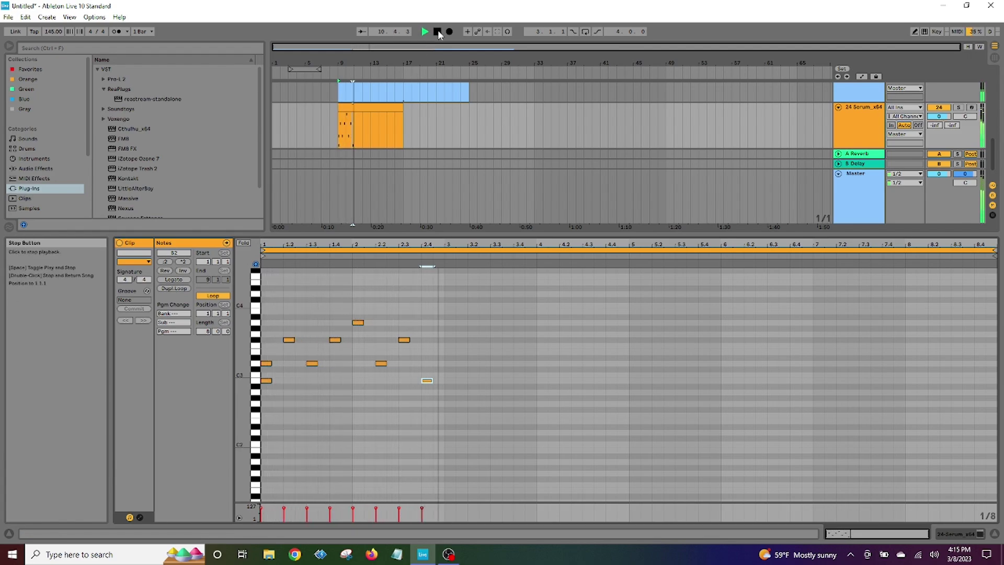
pyautogui.click(438, 33)
# - Duplicate all notes of the two-bar melody into bars 3 and 4 of the clip and play back the result
pyautogui.moveTo(266, 303); pyautogui.dragTo(458, 410)
pyautogui.hotkey('ctrl', 'd')
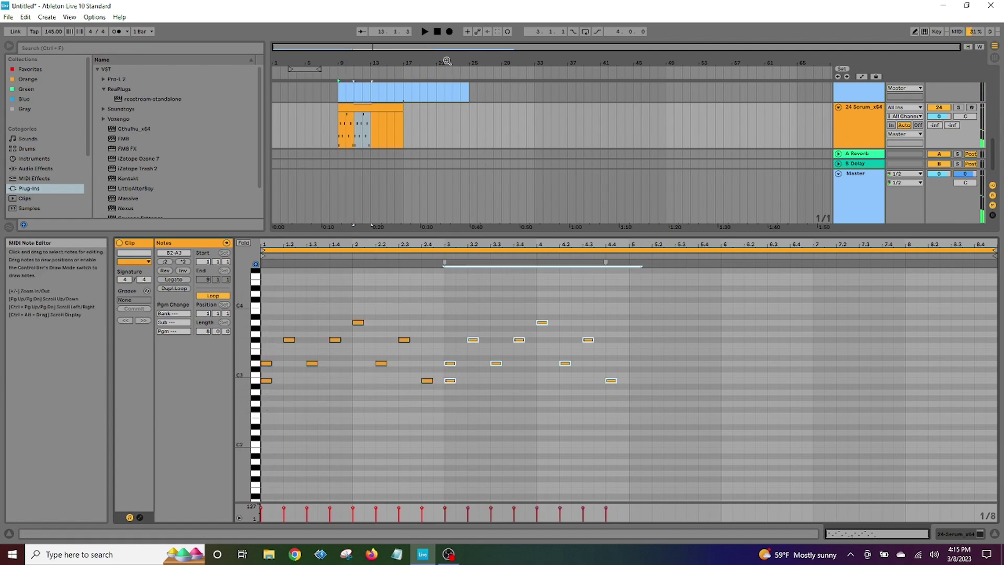
pyautogui.click(424, 33)
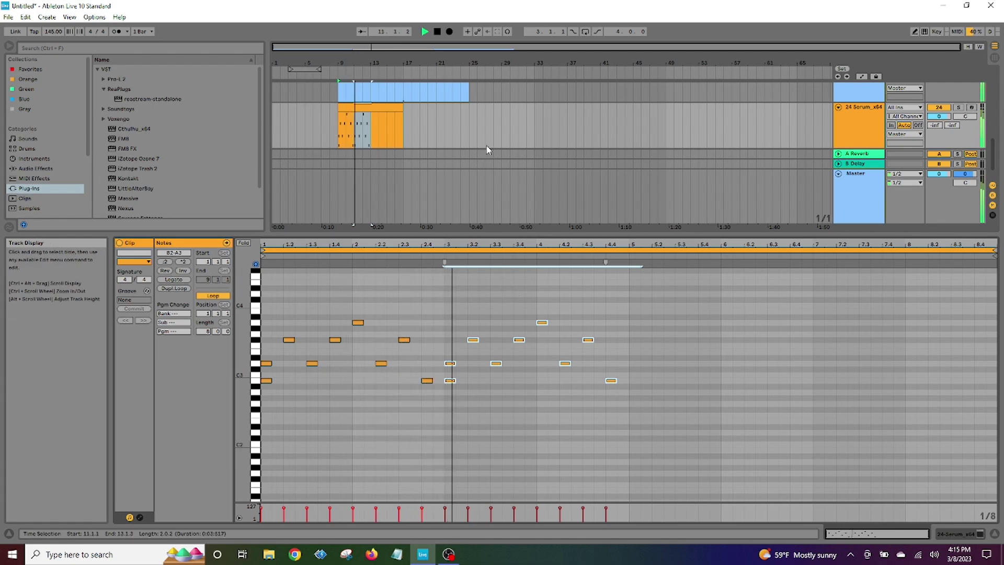
pyautogui.click(437, 32)
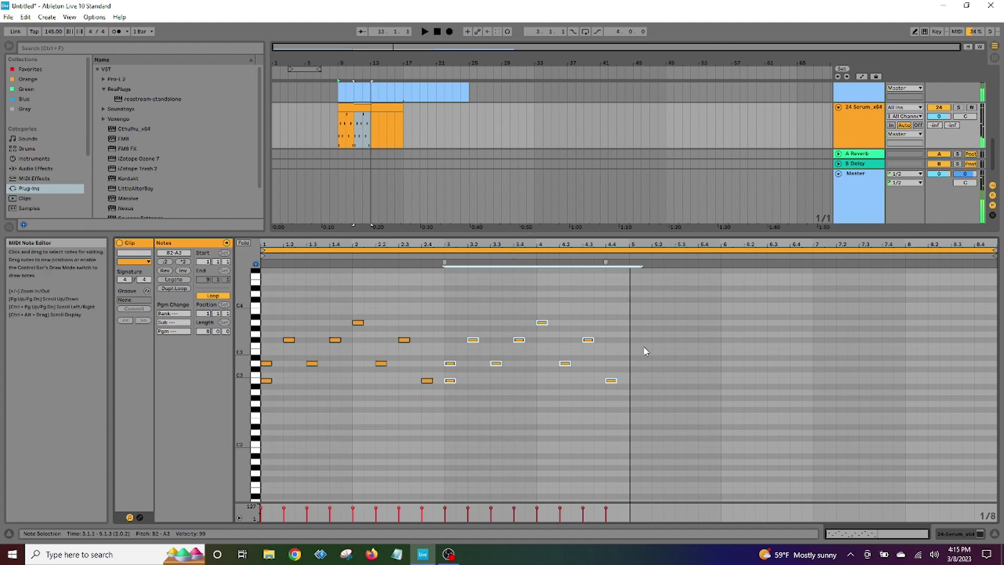
# - Duplicate the two-bar phrase into bars 5 and 6, change beats 6.2, 6.3 and 6.4 to B3, E3 and F#3, and play it
pyautogui.hotkey('ctrl', 'd')
pyautogui.click(664, 320)
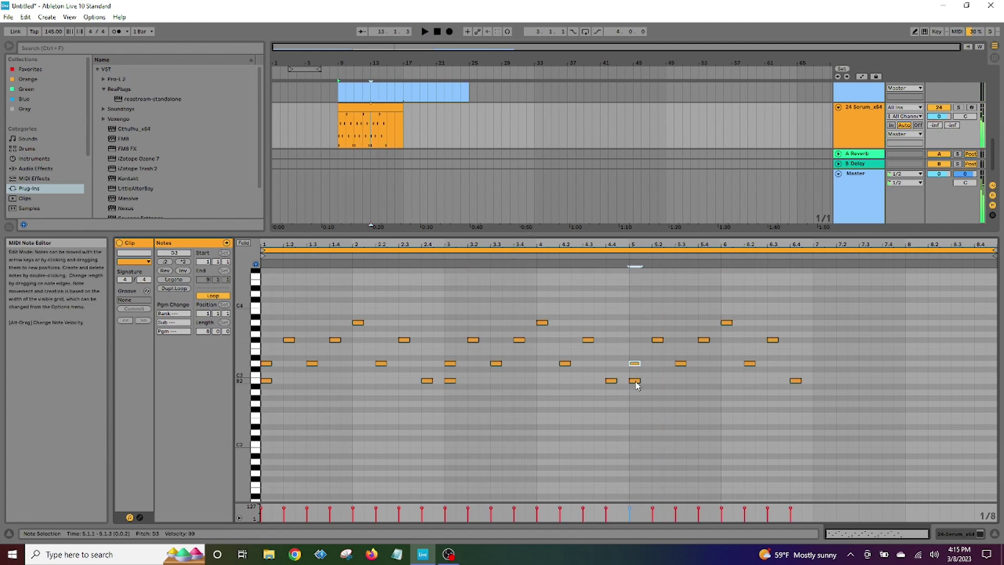
pyautogui.click(657, 340)
pyautogui.click(704, 340)
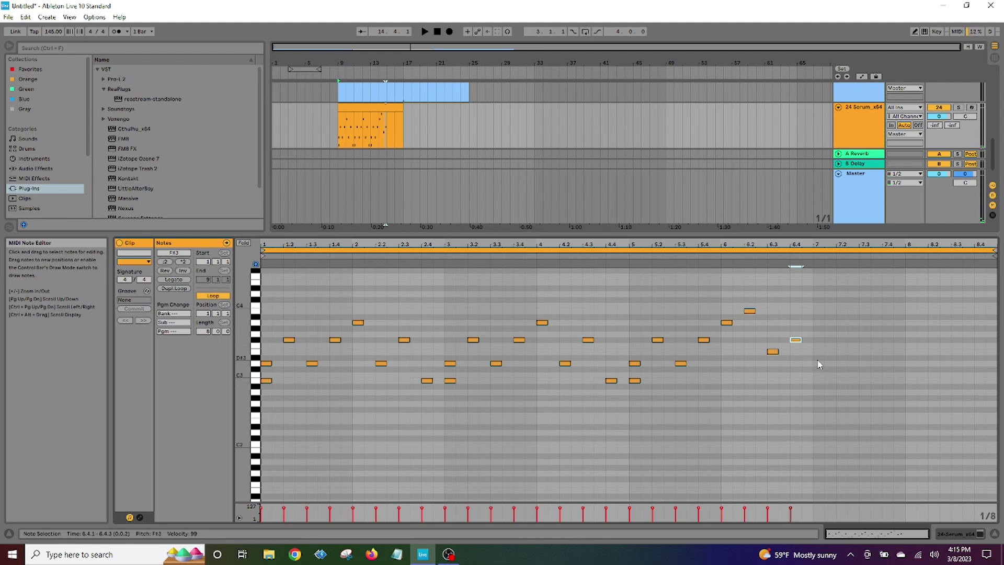
pyautogui.press('space')
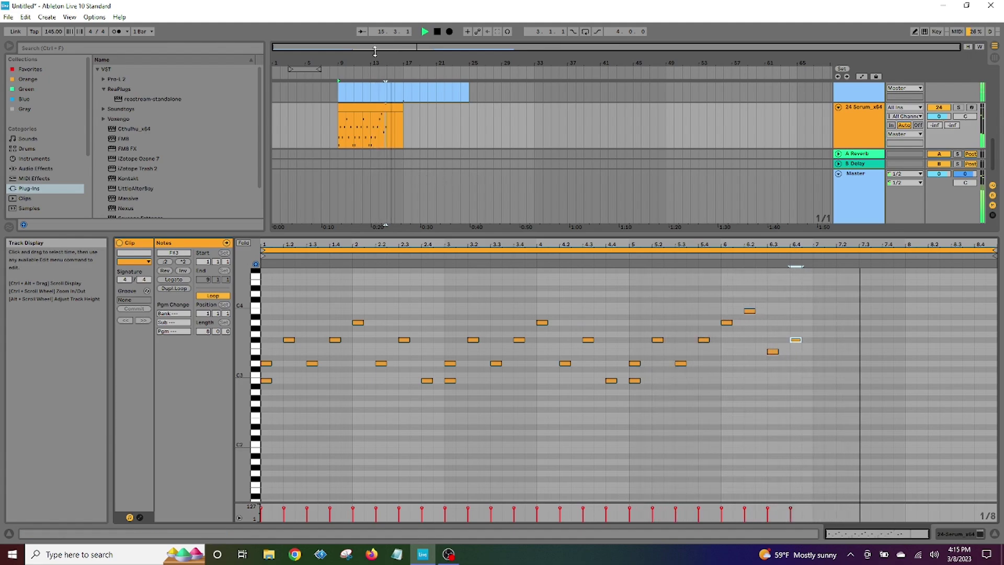
pyautogui.click(437, 31)
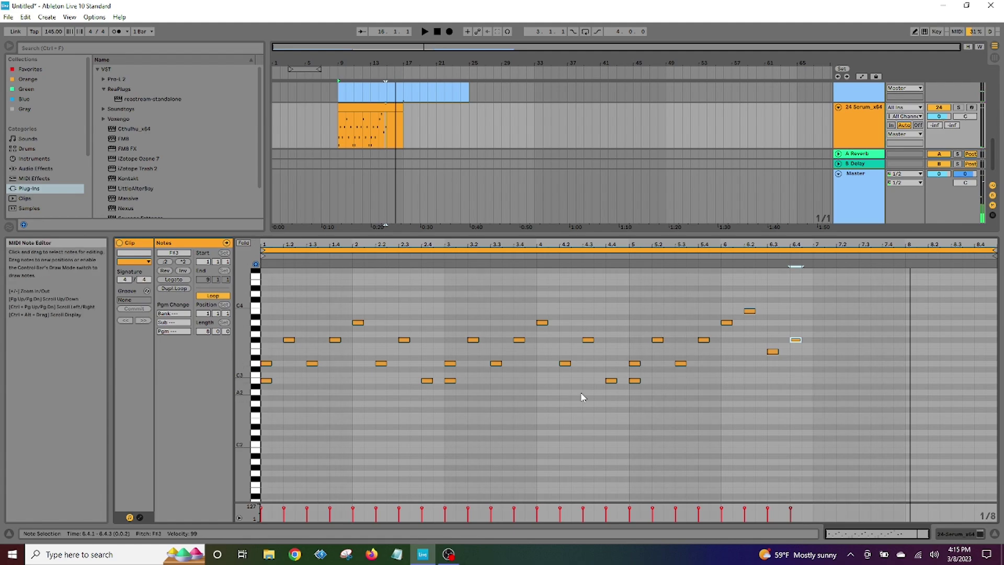
# - Start bar 7 of the melody with C#3 and E3 together on beat 1 and F#3 on beat 2
pyautogui.click(635, 363)
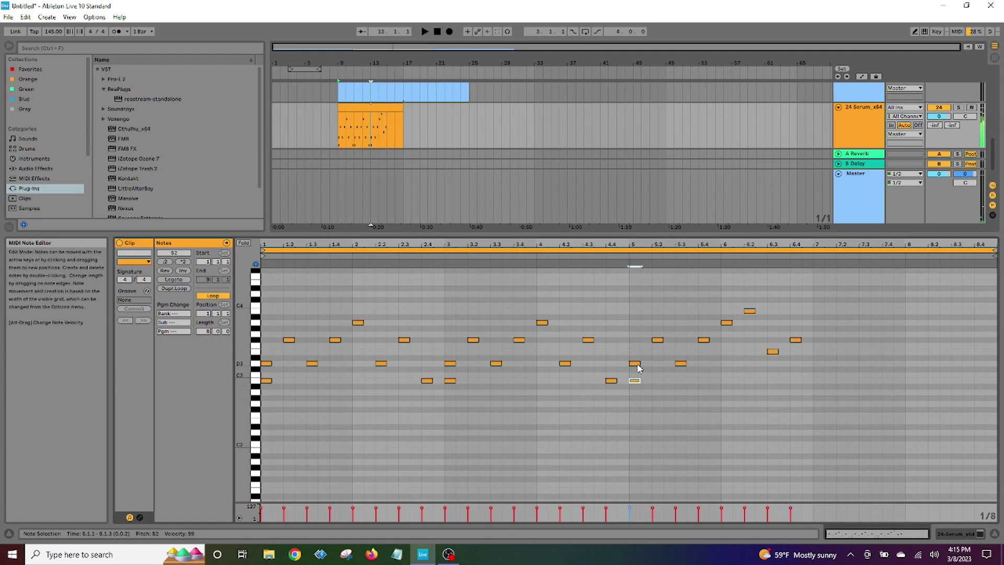
pyautogui.doubleClick(819, 375)
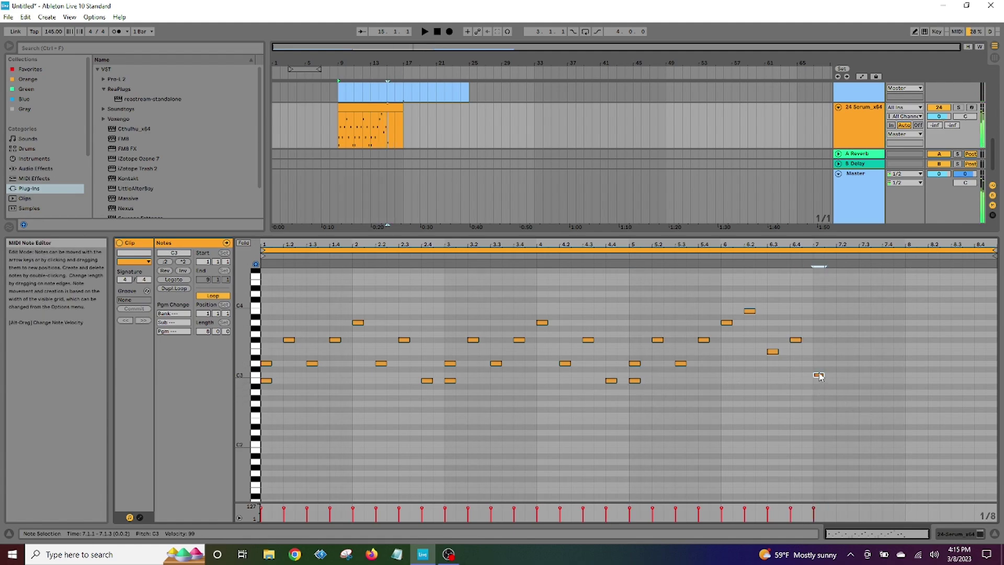
pyautogui.doubleClick(820, 351)
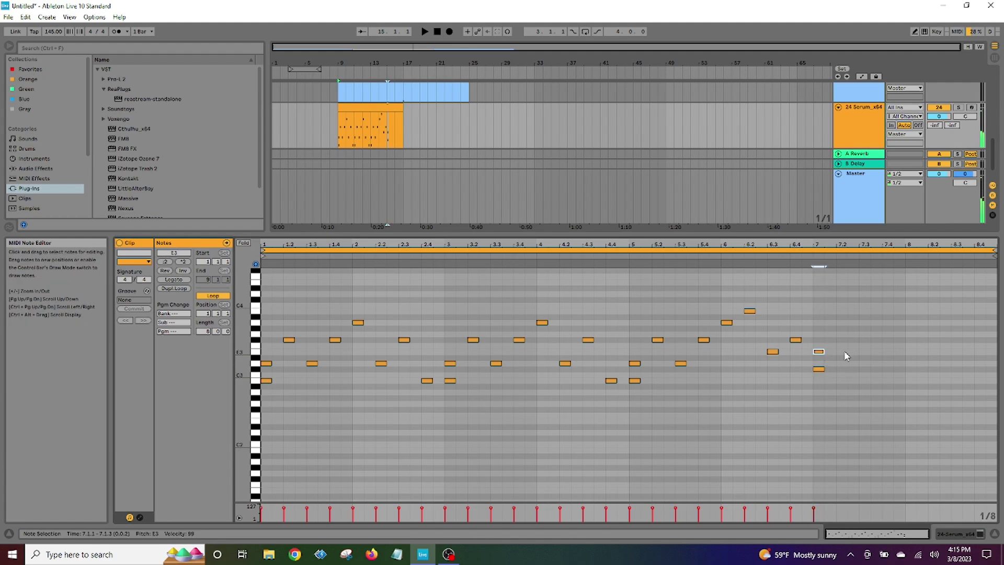
pyautogui.doubleClick(842, 334)
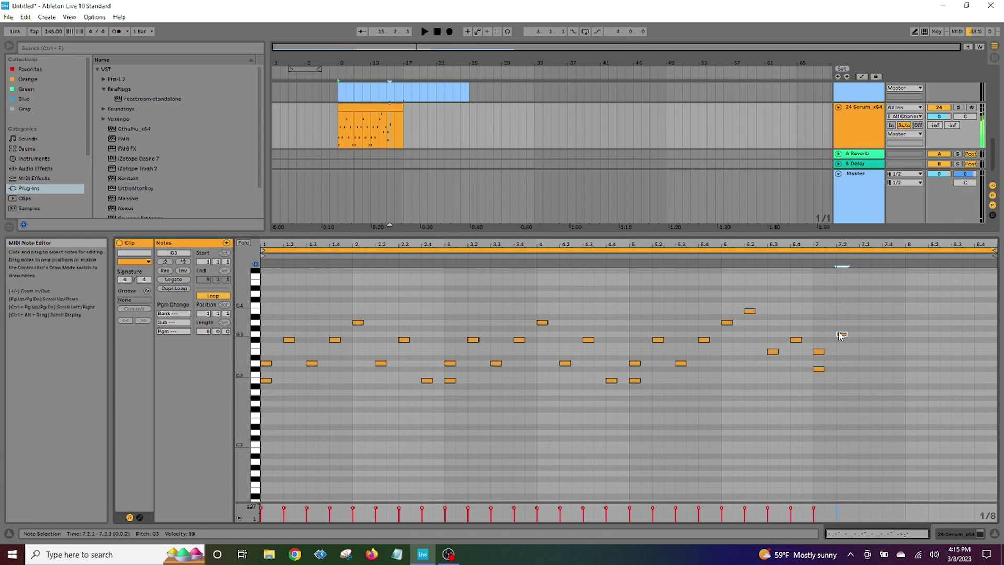
pyautogui.click(819, 369)
pyautogui.click(841, 339)
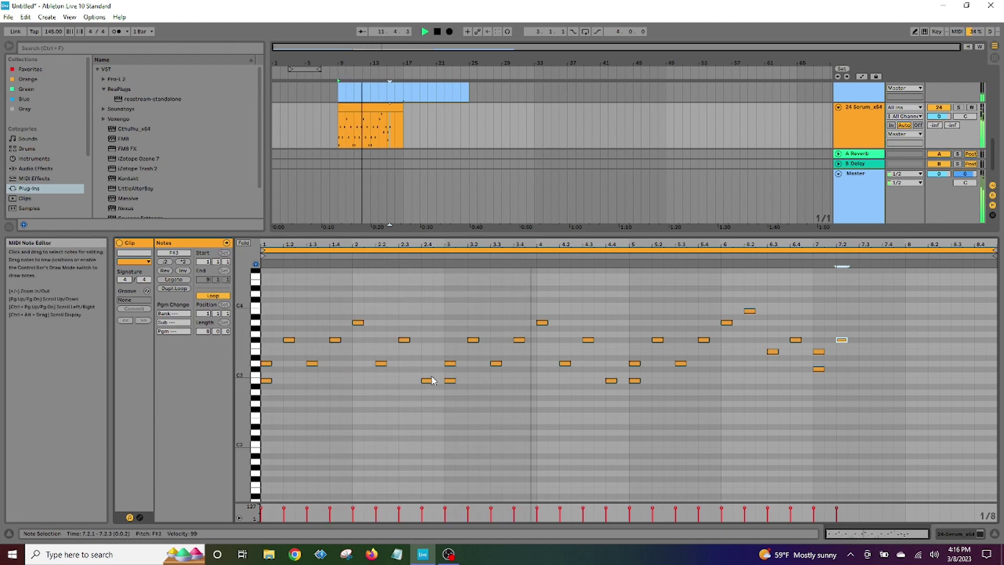
# - Lower the notes on beats 2.4 and 4.4 to A2 while listening to the melody
pyautogui.moveTo(426, 381); pyautogui.dragTo(434, 393)
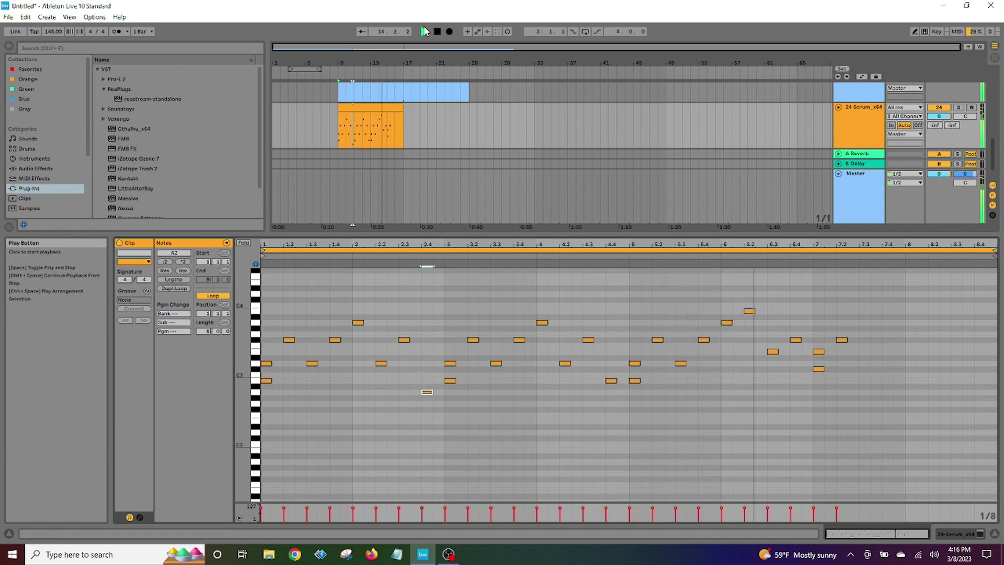
pyautogui.moveTo(615, 385); pyautogui.dragTo(614, 396)
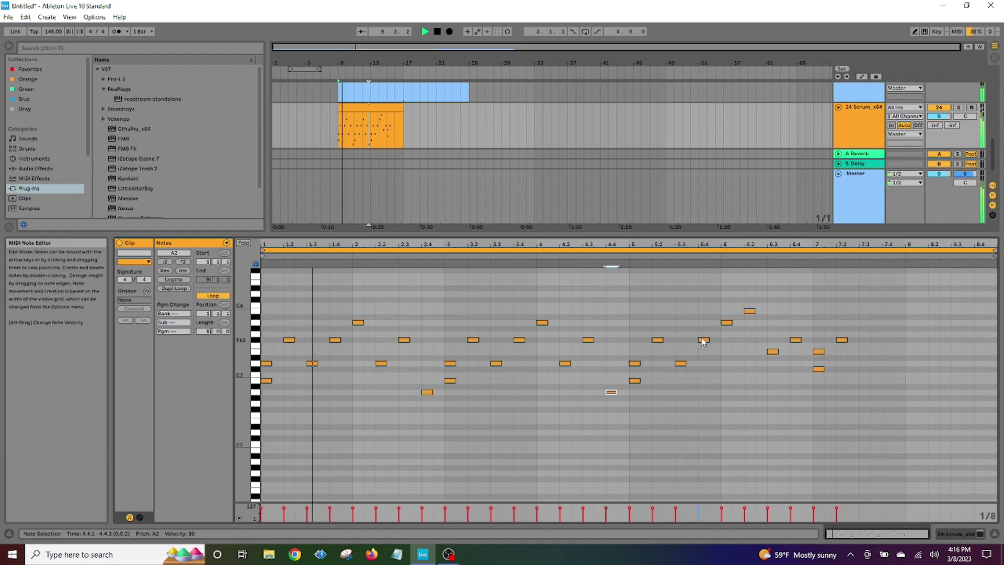
pyautogui.click(438, 31)
# - Try E3 and G3 as the note pair on beat 7.1 and audition it from around bar 5
pyautogui.click(819, 352)
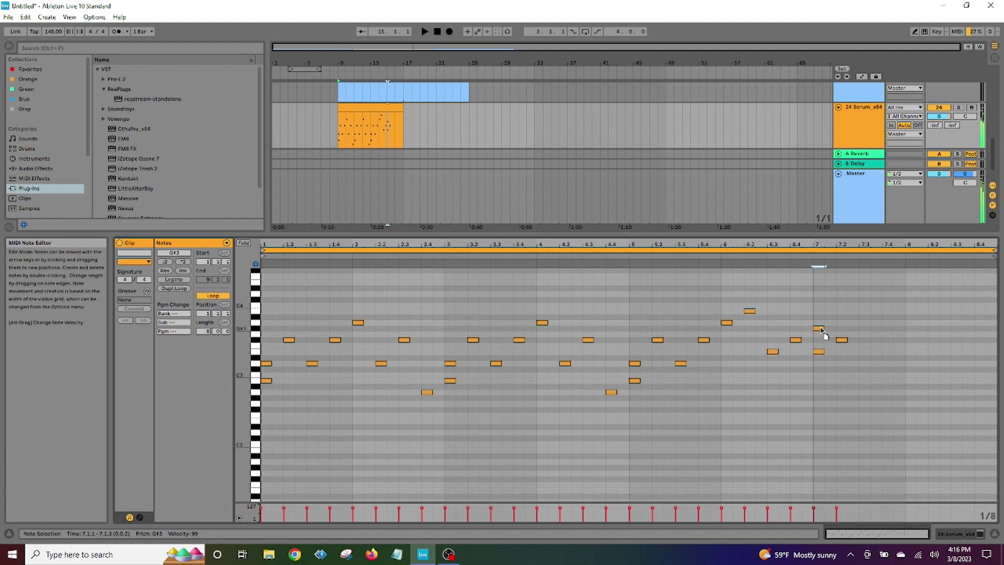
pyautogui.moveTo(819, 320); pyautogui.dragTo(819, 374)
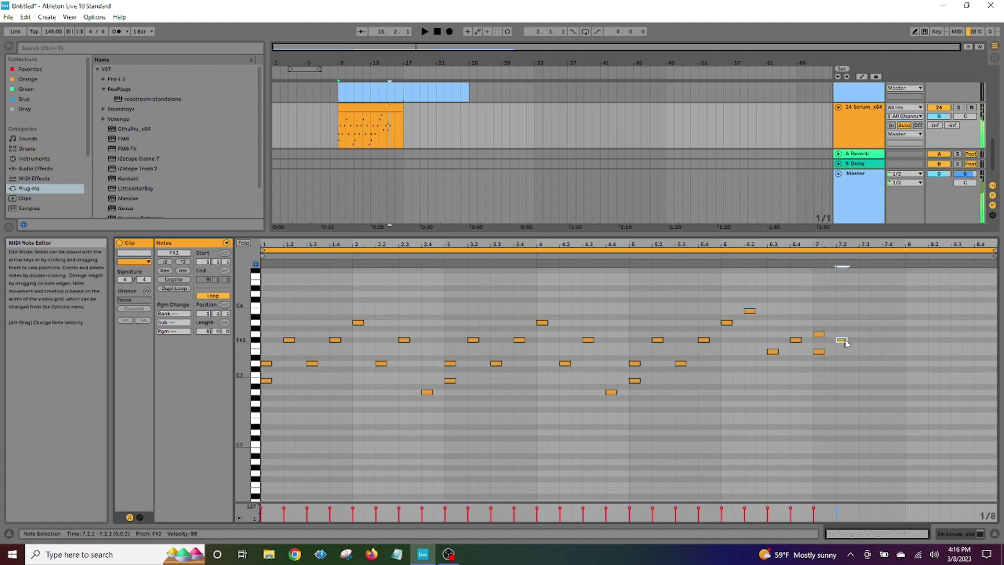
pyautogui.click(626, 255)
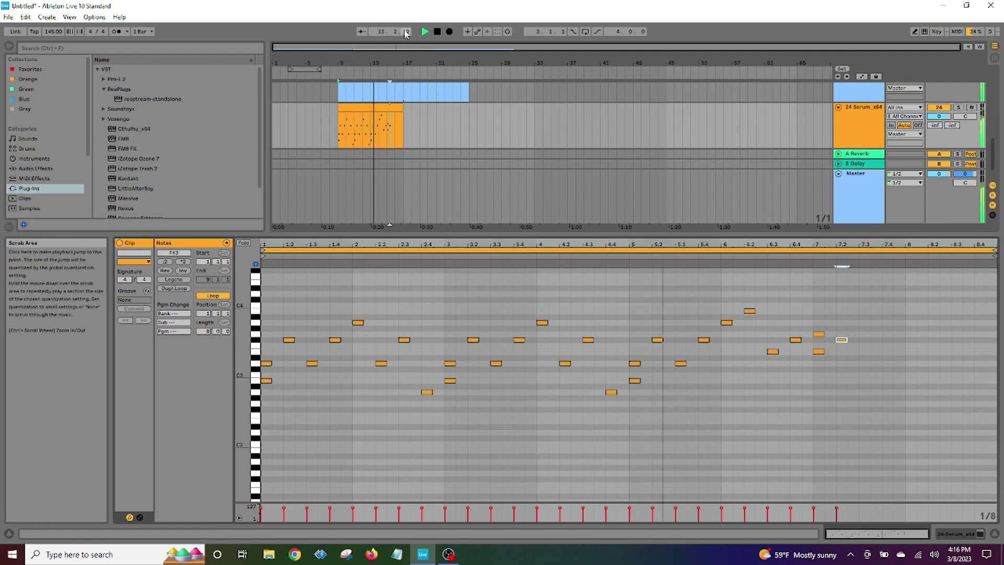
pyautogui.click(437, 32)
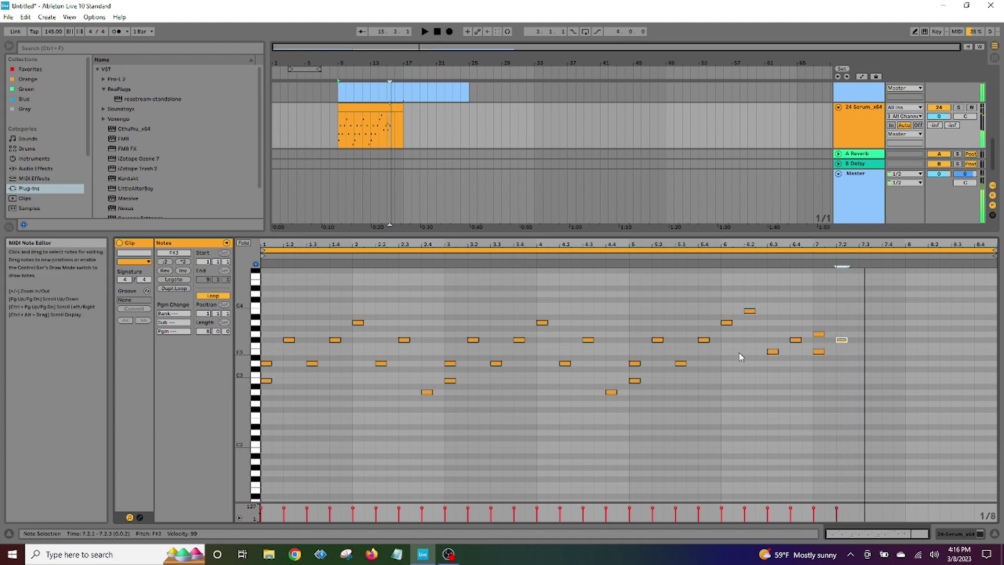
# - Add E3 and C#3 on beats 7.3 and 7.4, then G3, A3, E3 and F#3 across bar 8, and play the melody
pyautogui.doubleClick(865, 353)
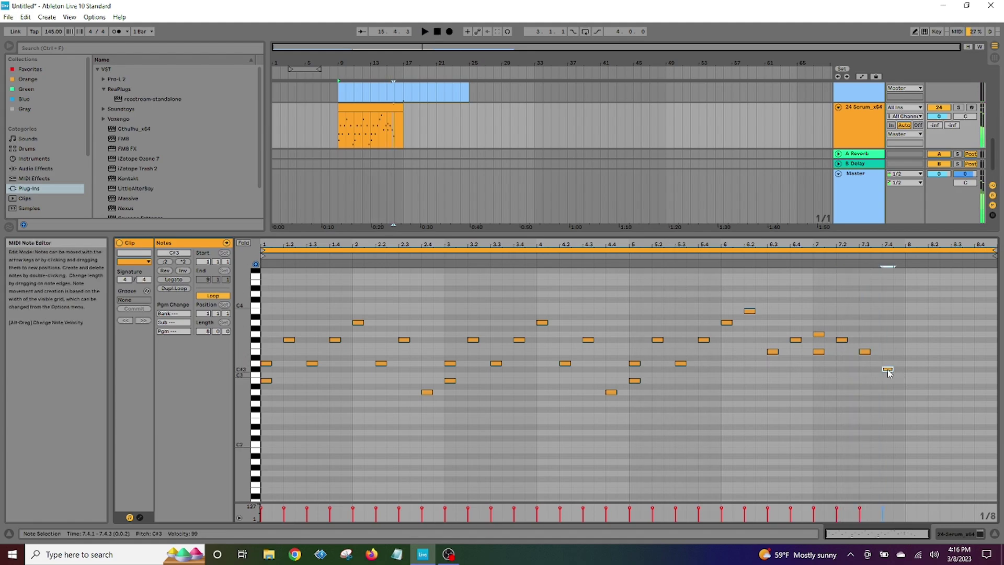
pyautogui.doubleClick(913, 335)
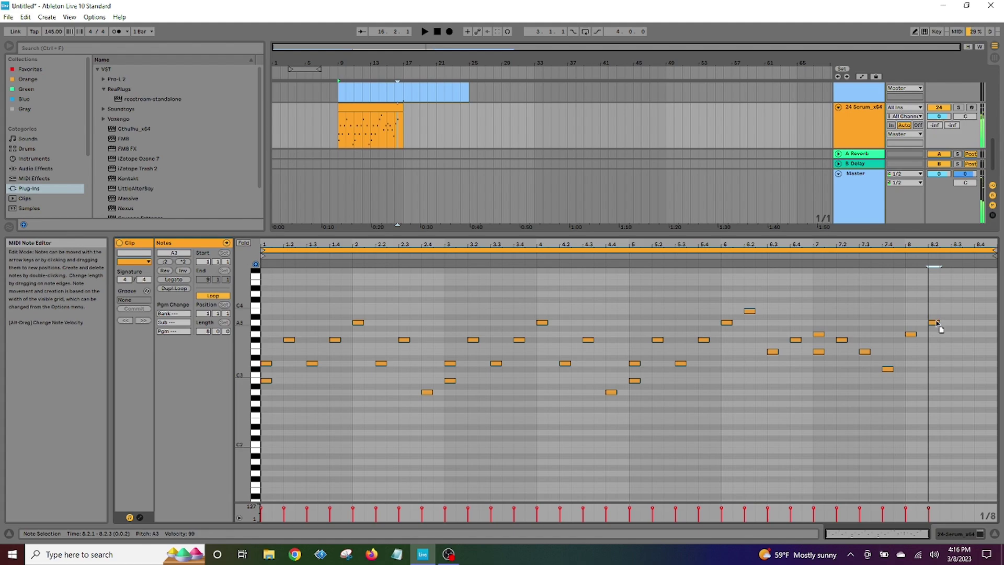
pyautogui.doubleClick(959, 353)
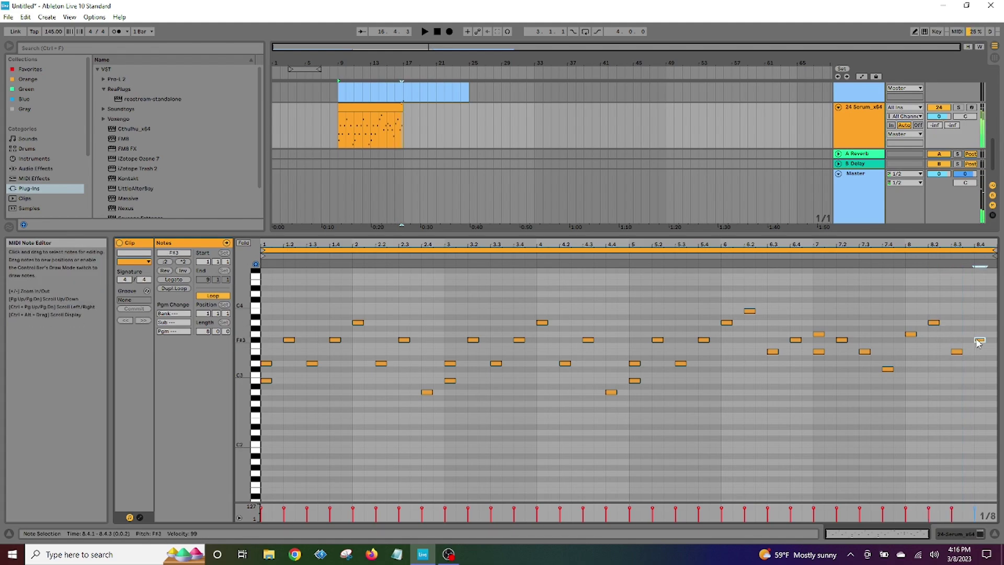
pyautogui.press('space')
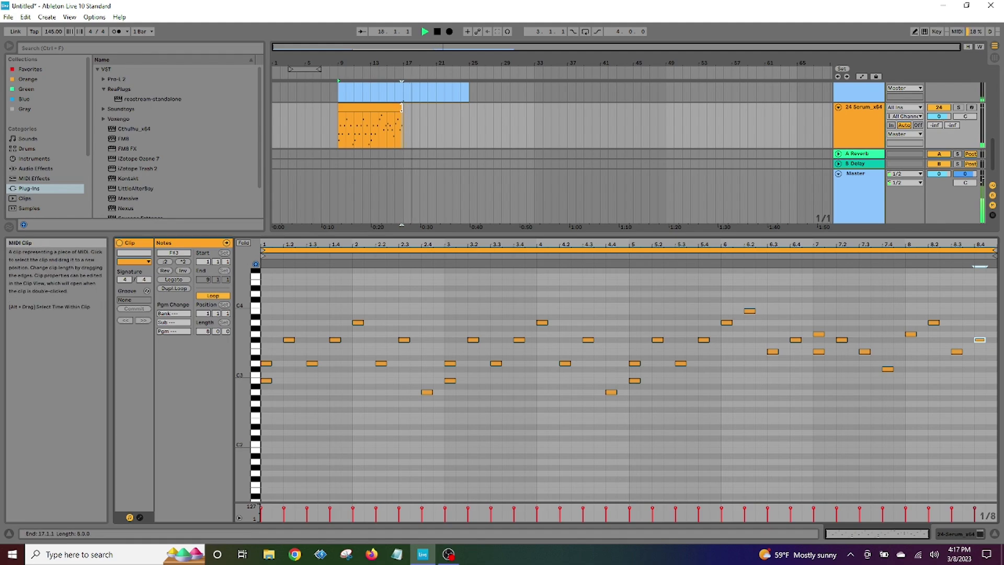
# - Extend the looped melody clip to bar 25, level with the end of the drum clips, and listen to it
pyautogui.moveTo(402, 107); pyautogui.dragTo(467, 109)
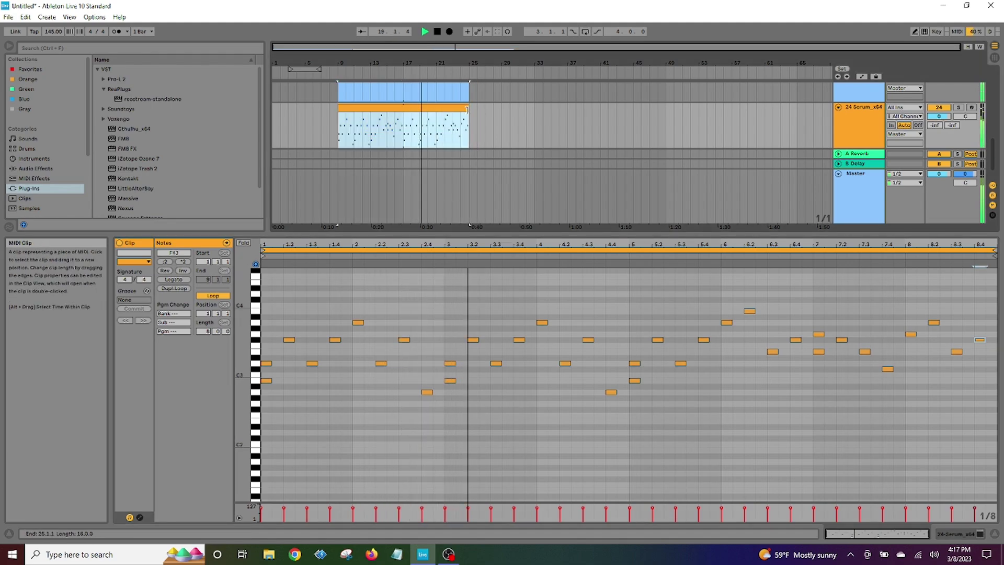
pyautogui.click(802, 375)
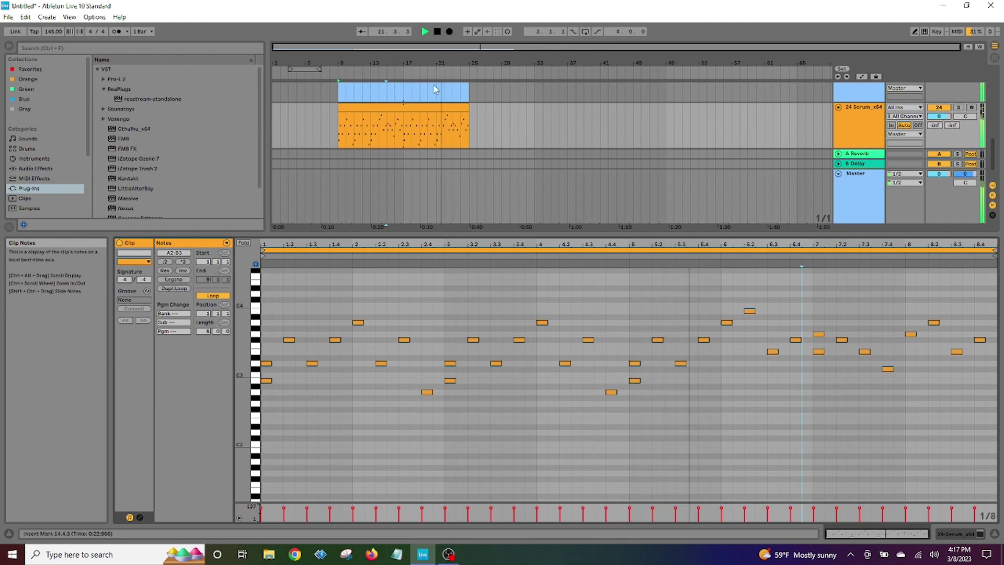
pyautogui.click(437, 33)
# - Revoice the note pair on beat 7.1 to C#3 and E3, auditioning the change from around bar 5
pyautogui.click(635, 364)
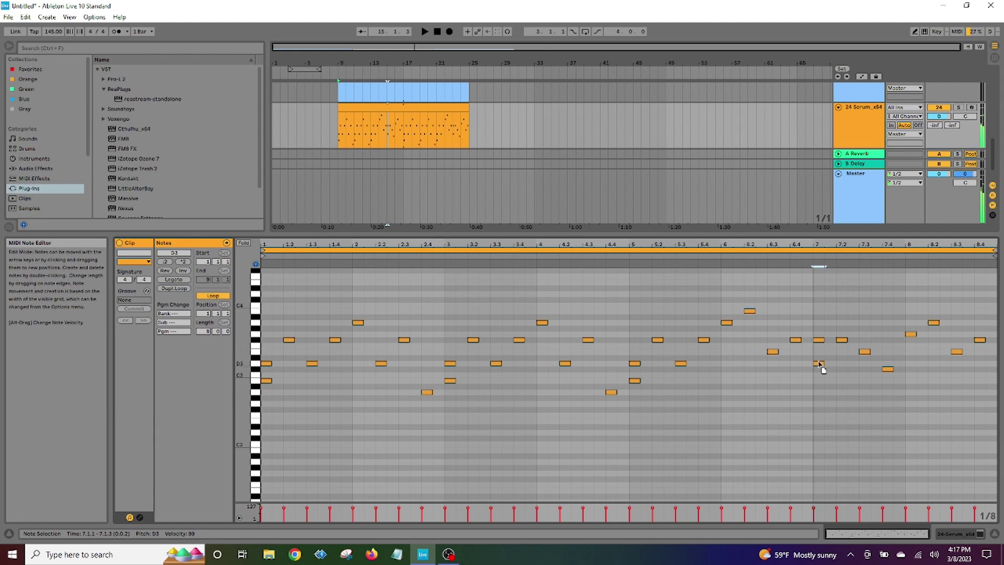
pyautogui.press('space')
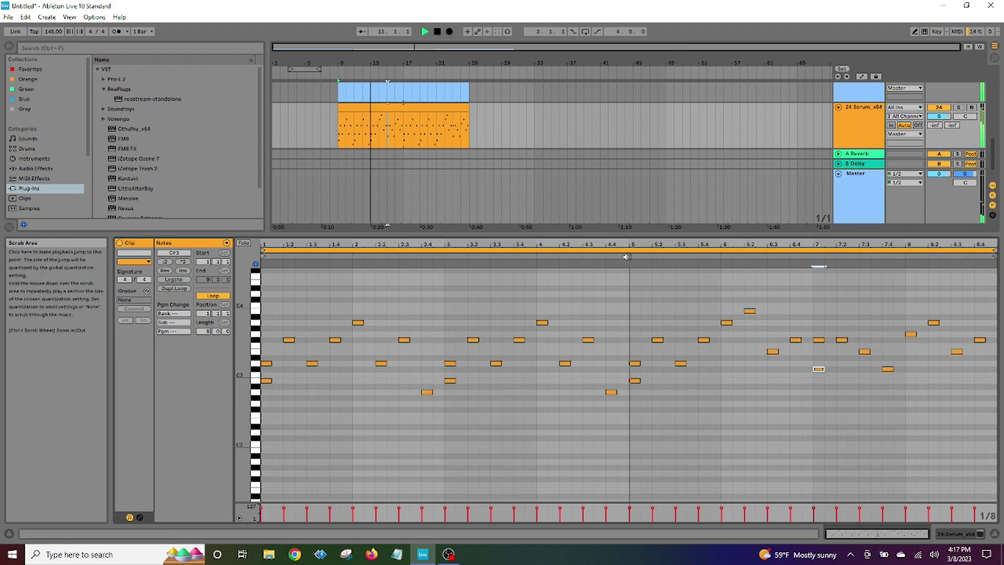
pyautogui.click(439, 34)
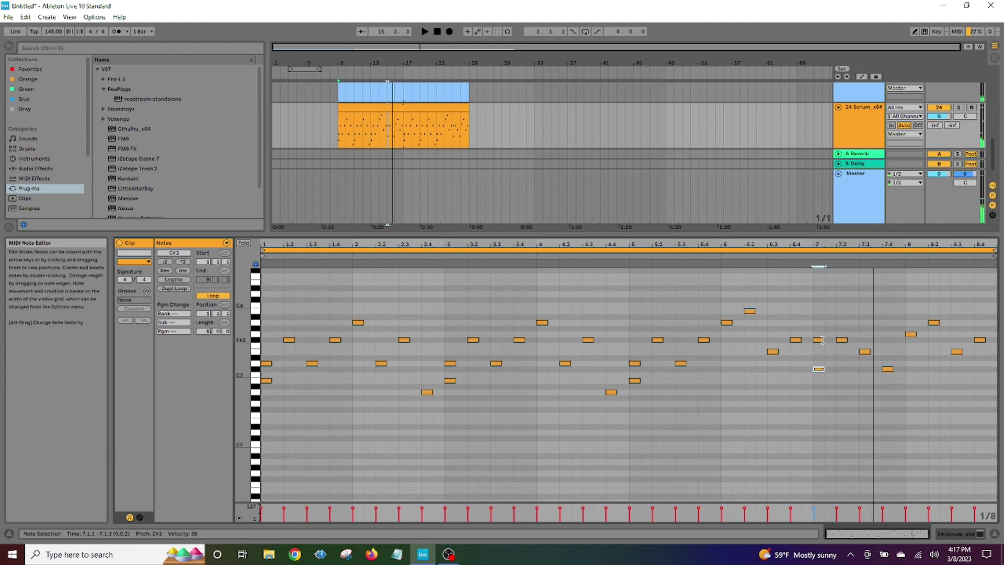
pyautogui.moveTo(825, 368); pyautogui.dragTo(821, 357)
pyautogui.press('space')
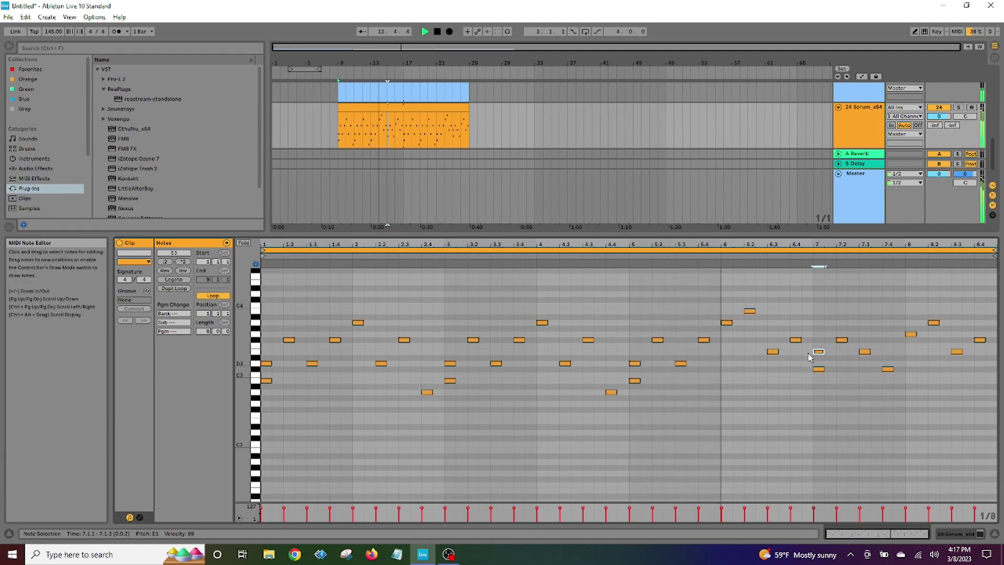
pyautogui.click(438, 33)
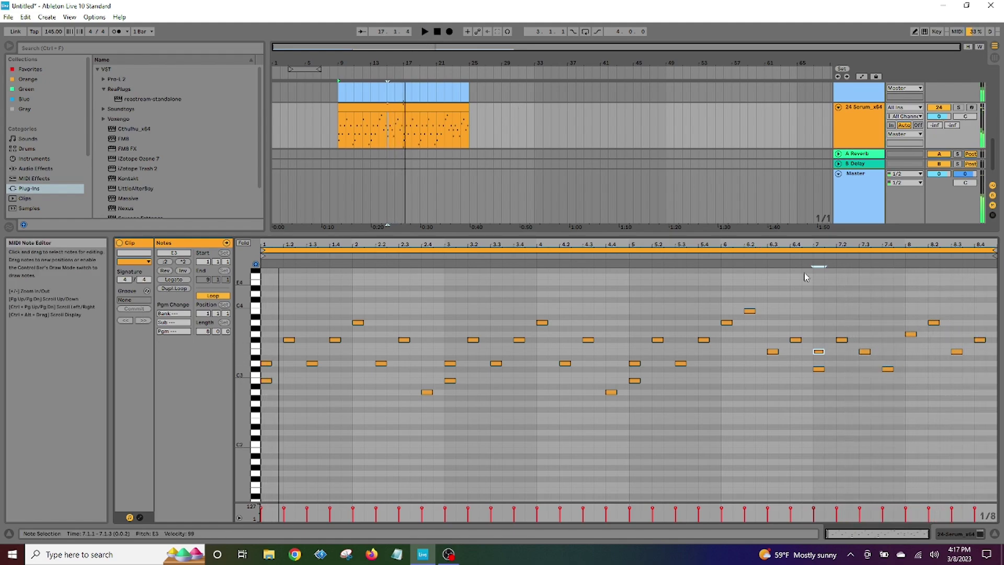
# - Listen to the phrase, lower the final note on beat 8.4 to A2, and play the melody again
pyautogui.click(425, 32)
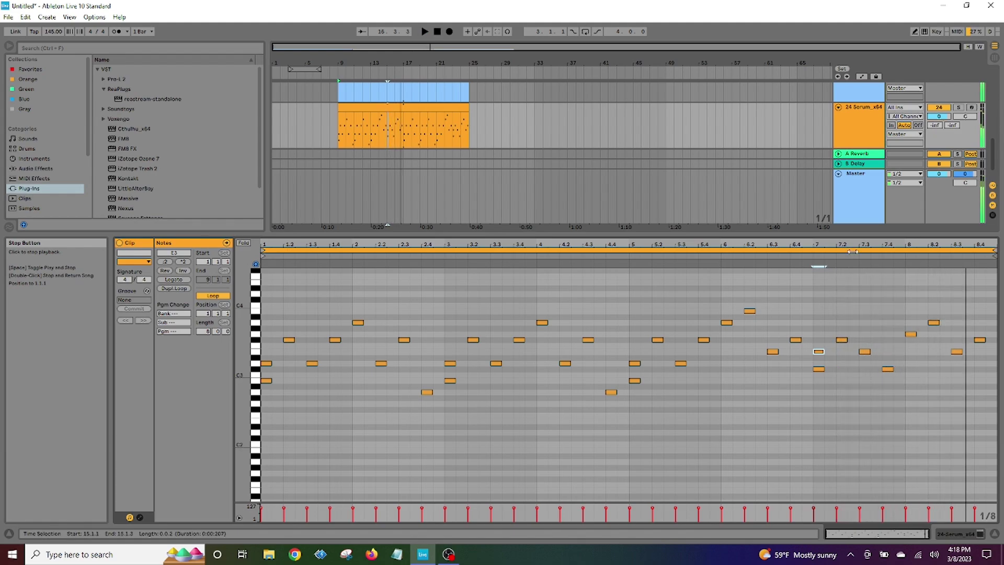
pyautogui.moveTo(980, 339); pyautogui.dragTo(981, 373)
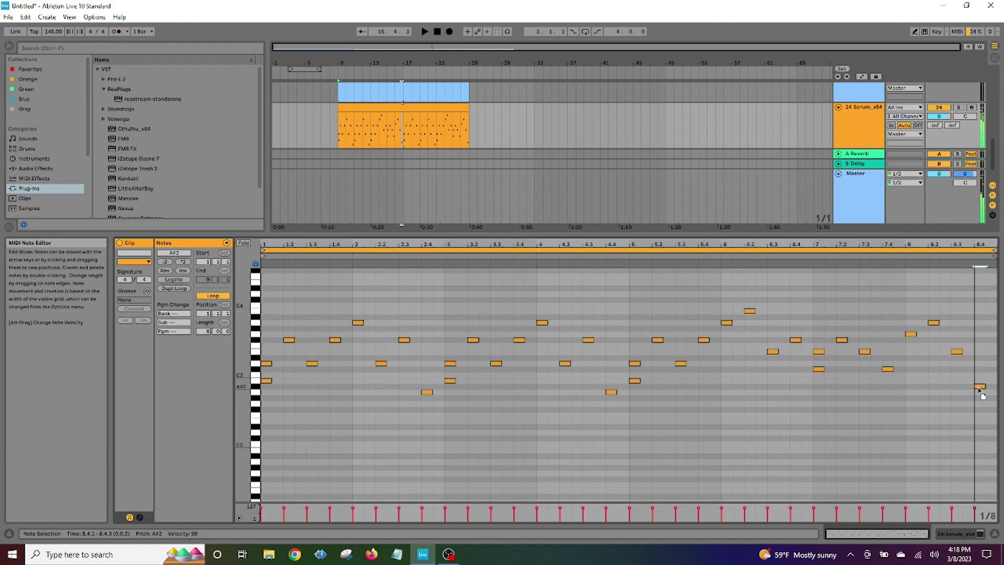
pyautogui.press('space')
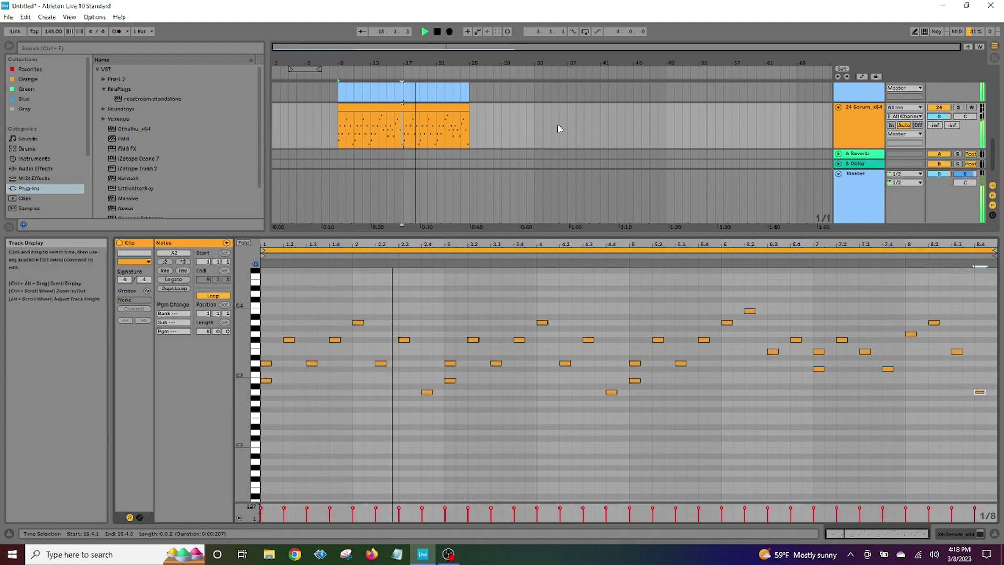
# - Add a Chorus after Serum on track 24 and insert an EQ Three between the two devices
pyautogui.doubleClick(866, 135)
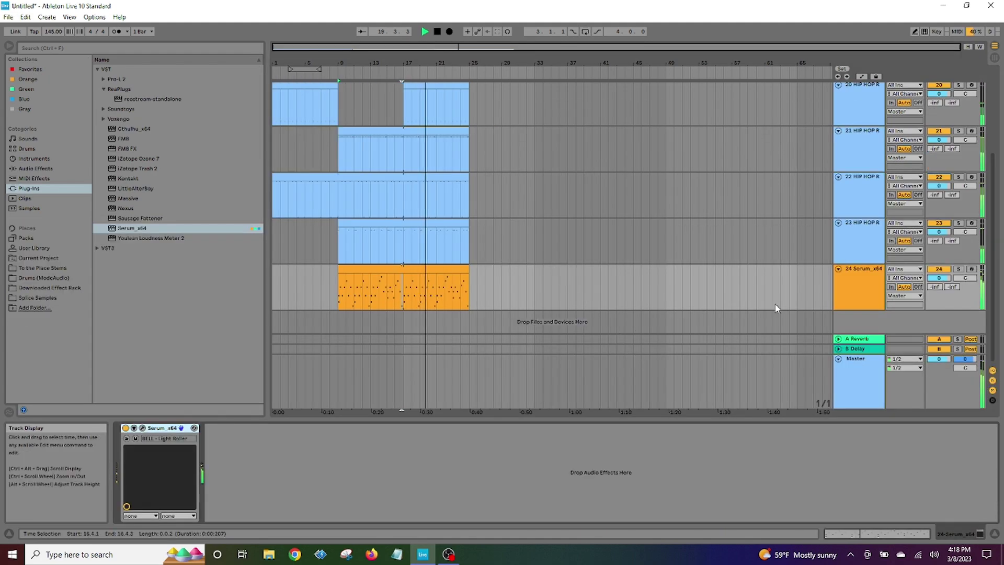
pyautogui.click(43, 168)
pyautogui.moveTo(130, 347); pyautogui.dragTo(224, 464)
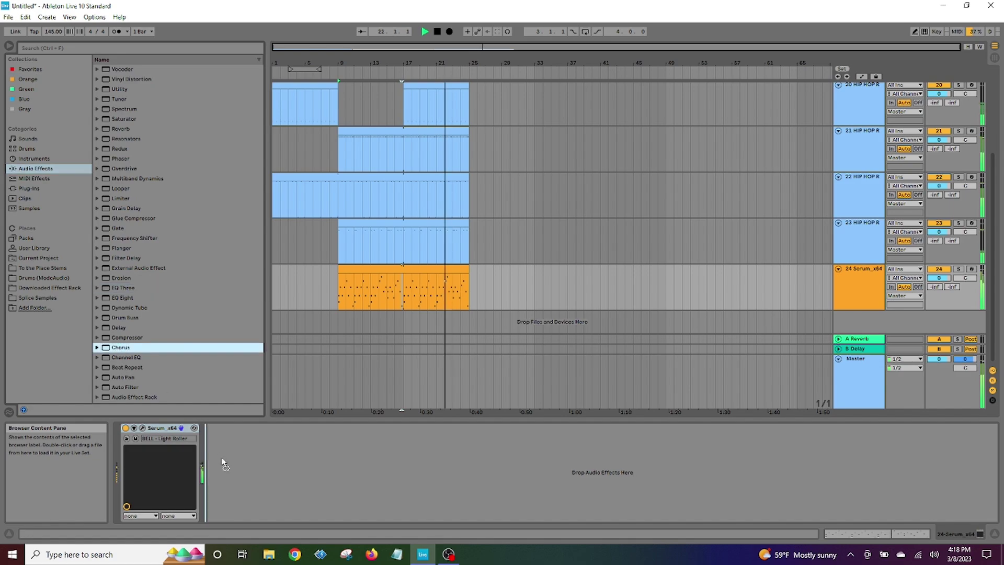
pyautogui.click(121, 288)
pyautogui.moveTo(125, 293); pyautogui.dragTo(212, 471)
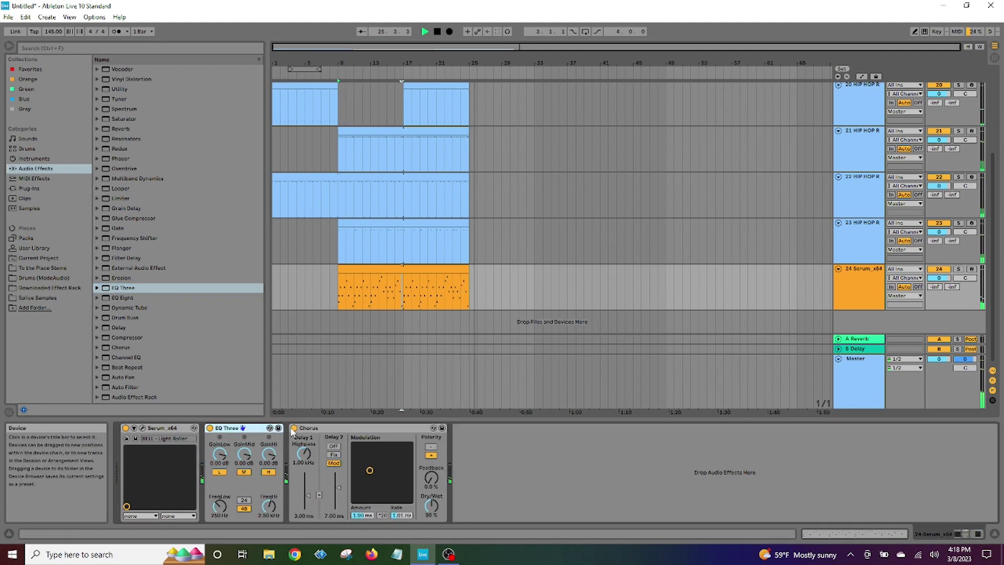
# - Switch off the Chorus and cut EQ Three's GainLow to -inf dB while playing the beat from bar 9
pyautogui.click(338, 74)
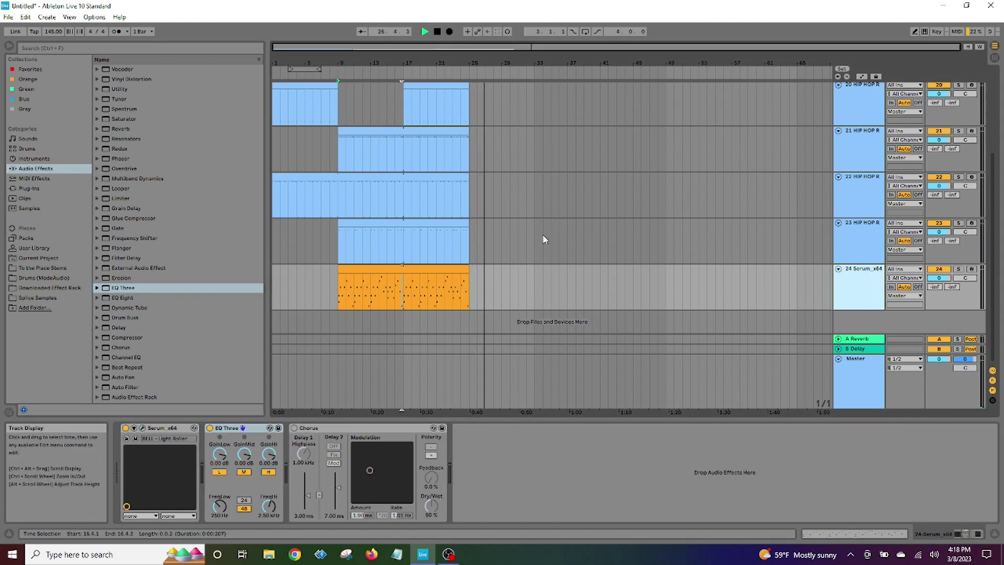
pyautogui.moveTo(220, 454); pyautogui.dragTo(220, 528)
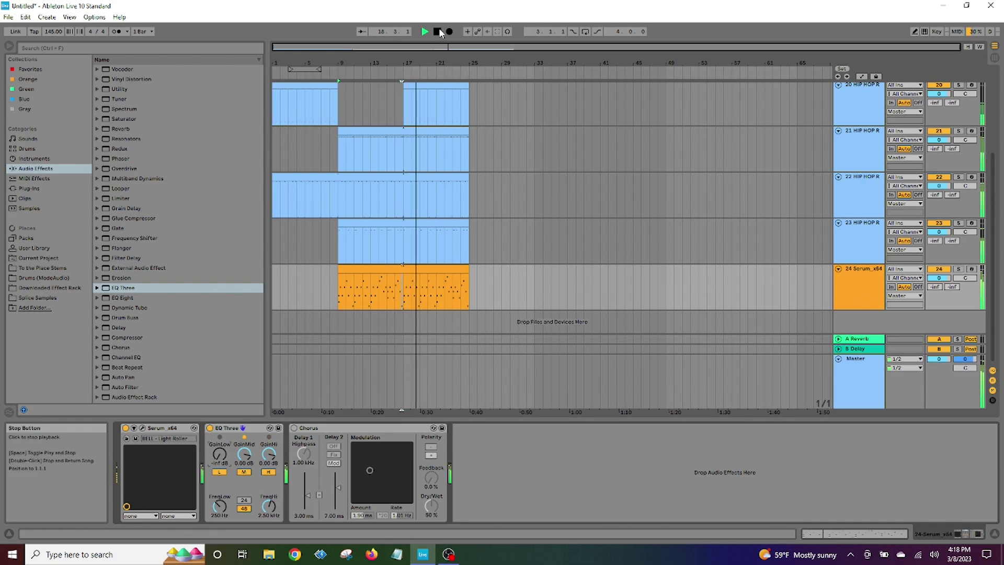
pyautogui.click(866, 289)
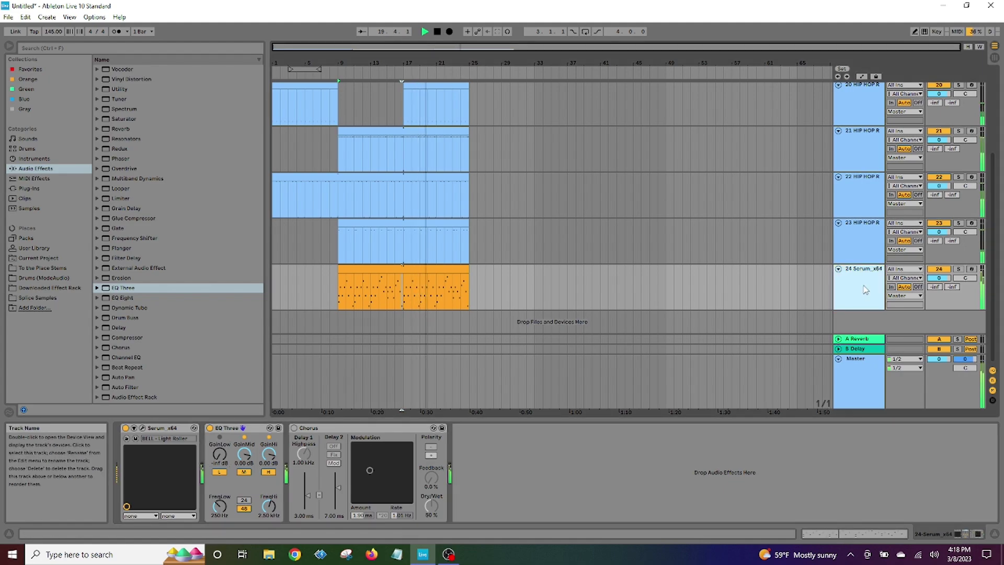
# - Open the melody clip on track 24, stop playback and add a high E4 note on beat 1
pyautogui.click(429, 269)
pyautogui.doubleClick(429, 268)
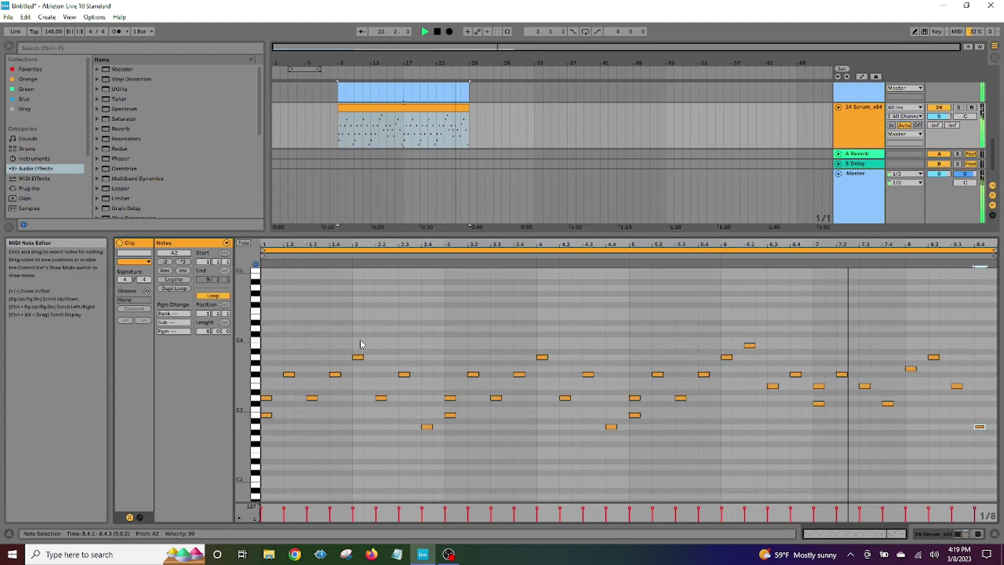
pyautogui.click(439, 34)
pyautogui.click(263, 310)
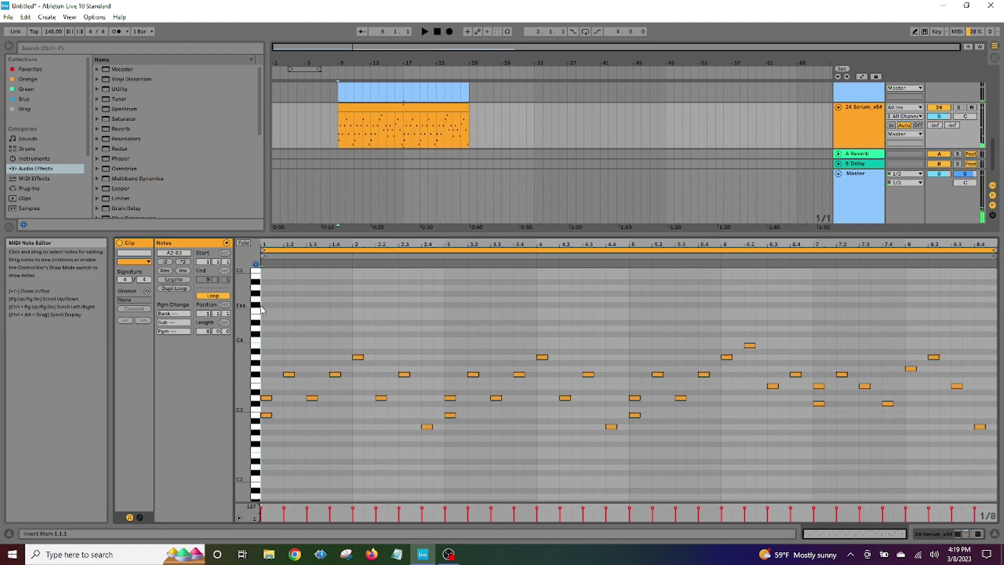
pyautogui.moveTo(267, 306); pyautogui.dragTo(271, 323)
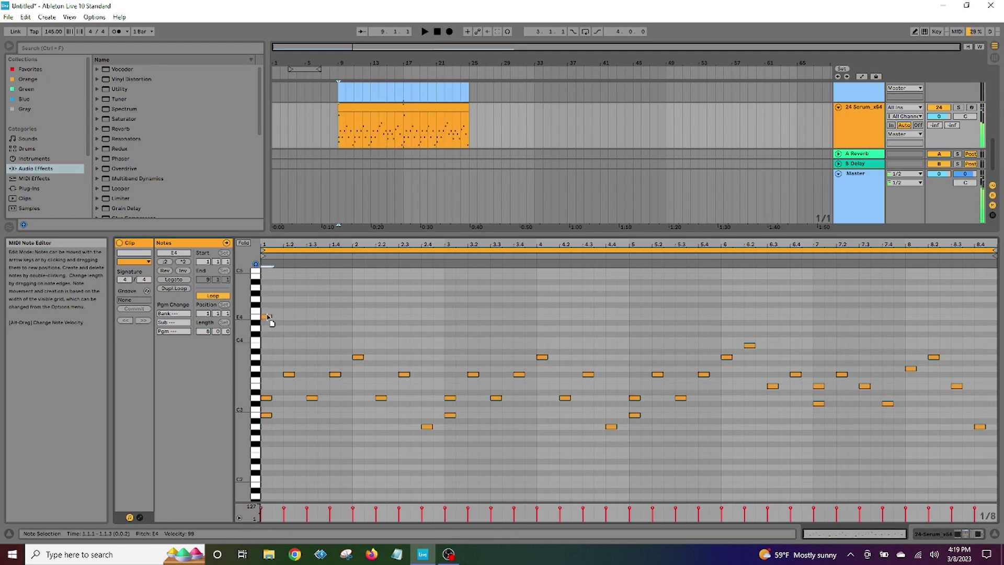
# - Retune the high note on beat 1 to D4, trying C#4 along the way and auditioning the phrase
pyautogui.click(266, 415)
pyautogui.click(265, 316)
pyautogui.click(425, 32)
pyautogui.press('Up')
pyautogui.press('Up')
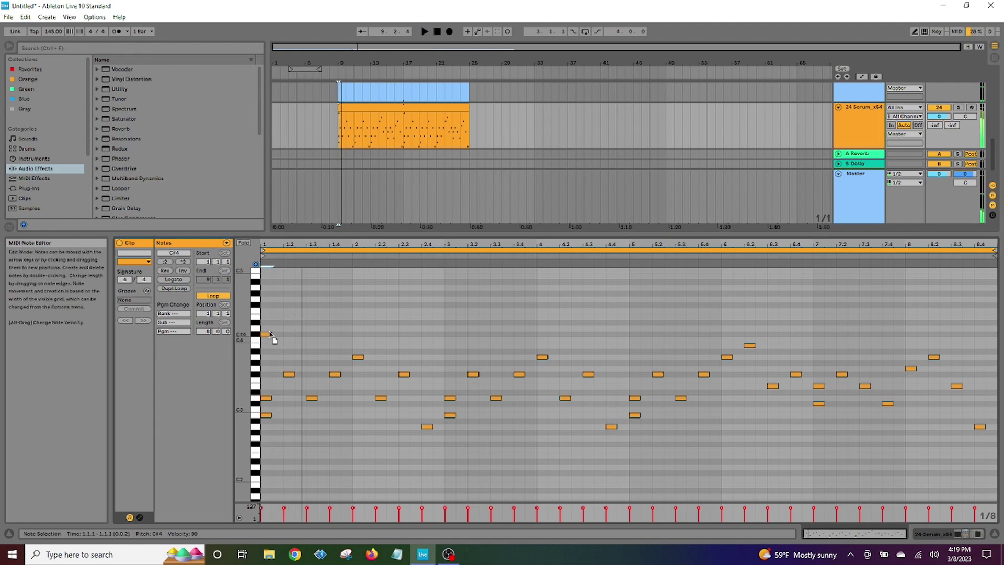
pyautogui.click(438, 32)
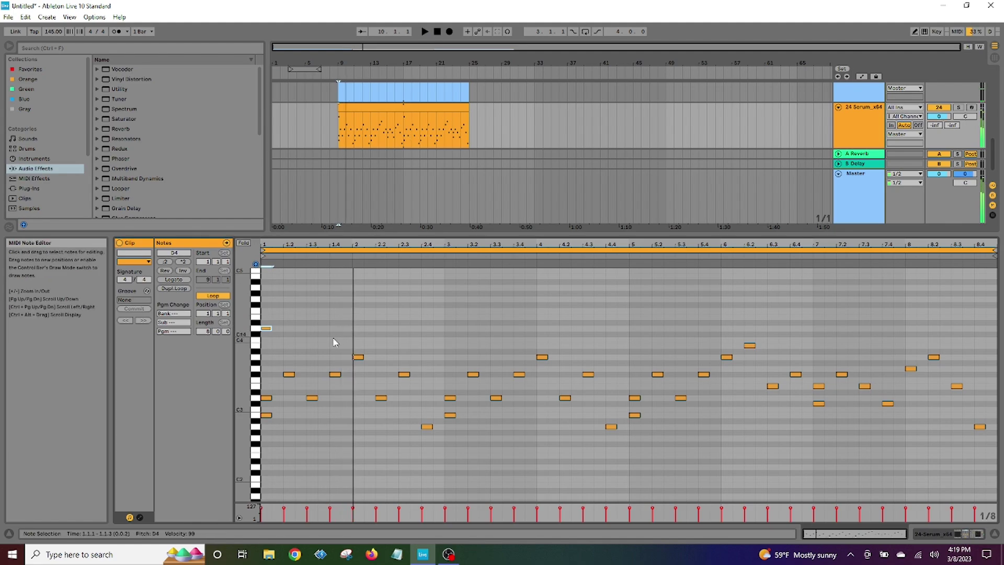
# - Add a D4 on beat 1.3 and shift it in stages to beat 2.2, playing the phrase between moves
pyautogui.doubleClick(313, 327)
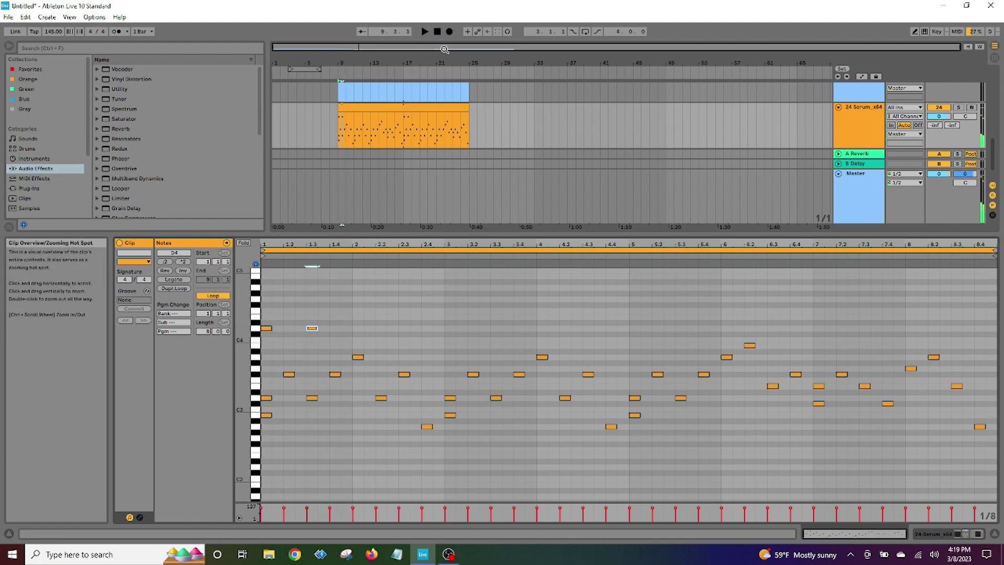
pyautogui.click(428, 32)
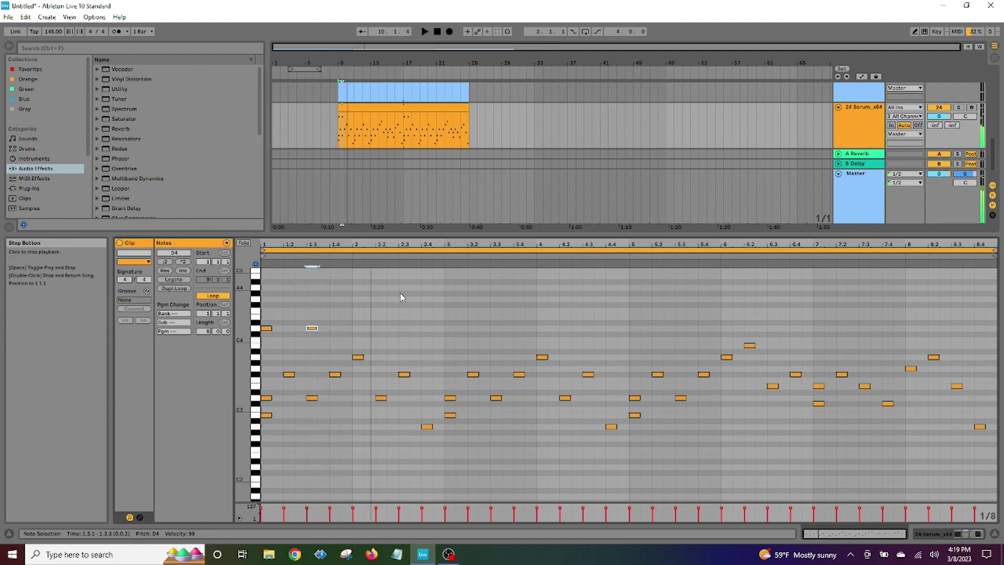
pyautogui.moveTo(308, 328); pyautogui.dragTo(329, 328)
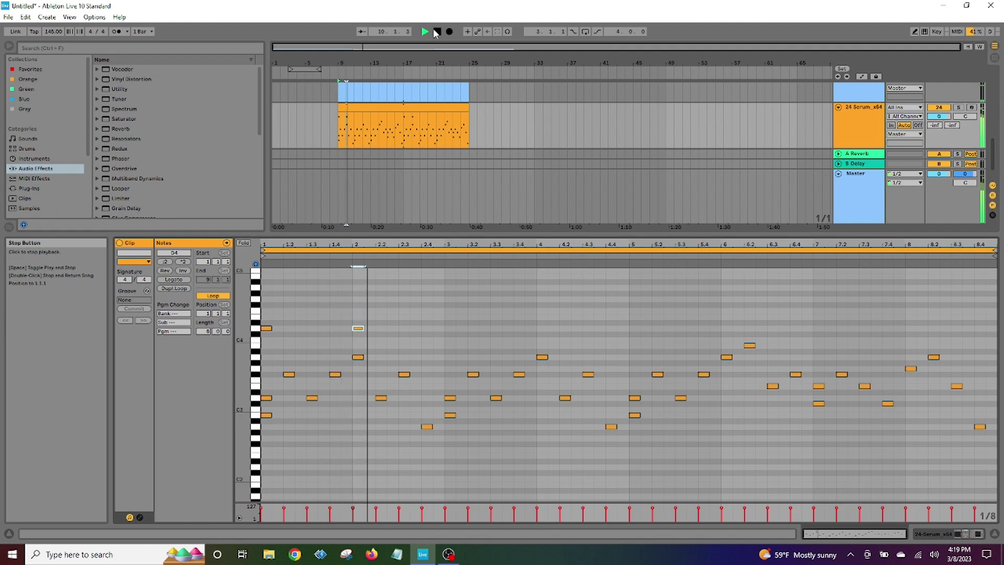
pyautogui.moveTo(363, 330); pyautogui.dragTo(378, 331)
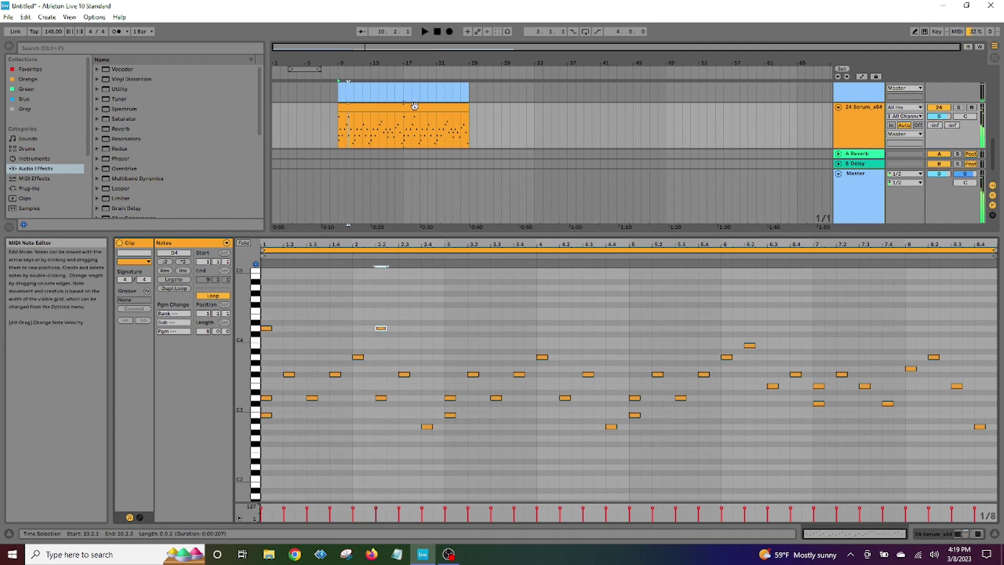
pyautogui.click(424, 33)
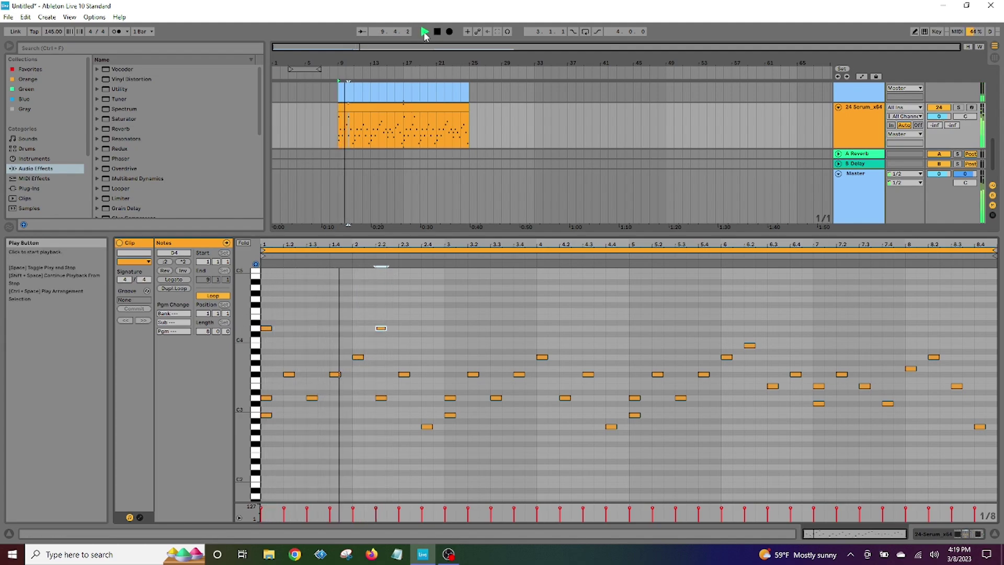
pyautogui.click(437, 32)
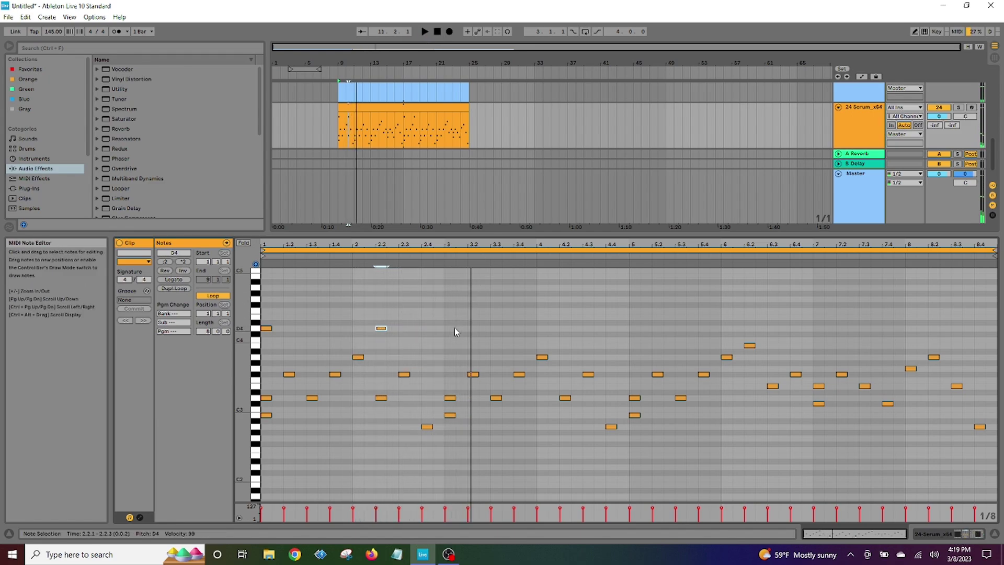
# - Add an F#4 on beat 2.4 and a D4 on beat 3, playing the melody to check them
pyautogui.doubleClick(426, 312)
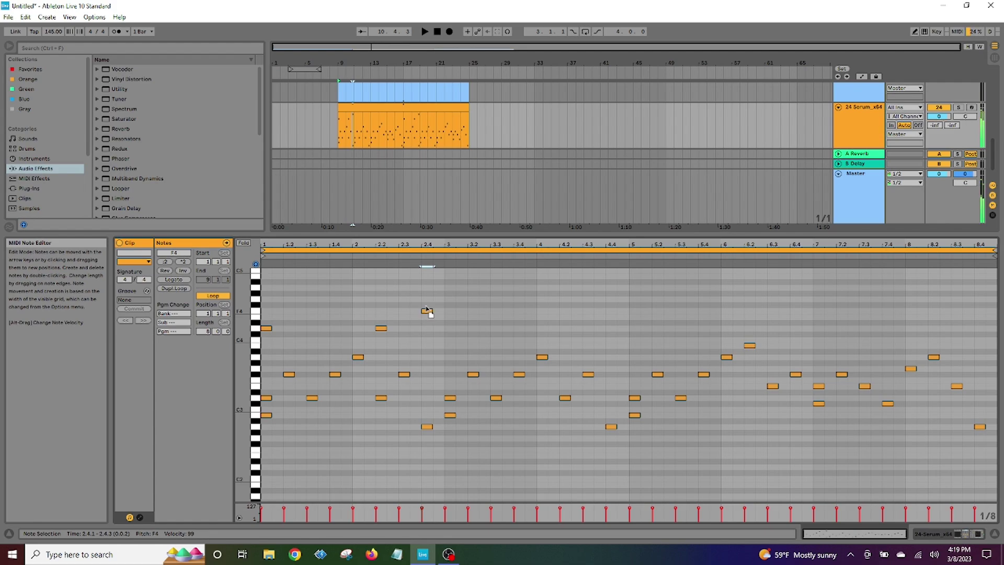
pyautogui.click(425, 32)
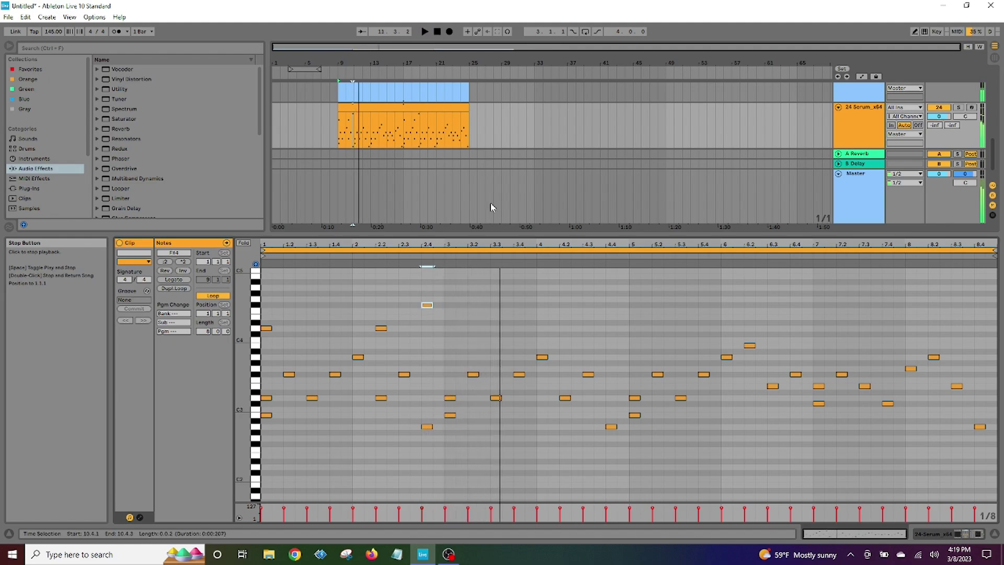
pyautogui.click(449, 333)
pyautogui.press('space')
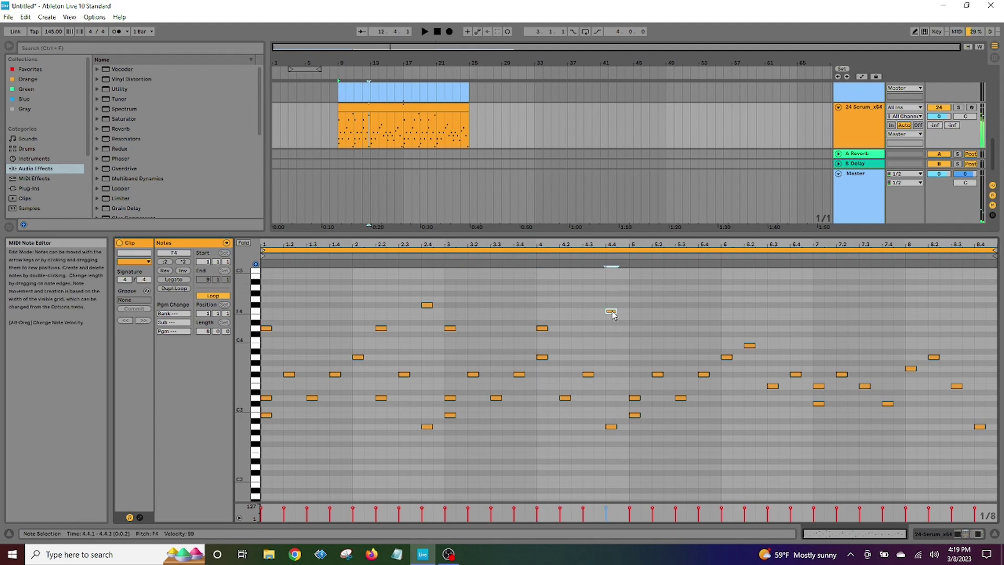
# - Continue the high notes with F#4 on beat 4.4 and D4 on beats 4.2, 5 and 6.3, auditioning the placement
pyautogui.doubleClick(611, 305)
pyautogui.click(425, 32)
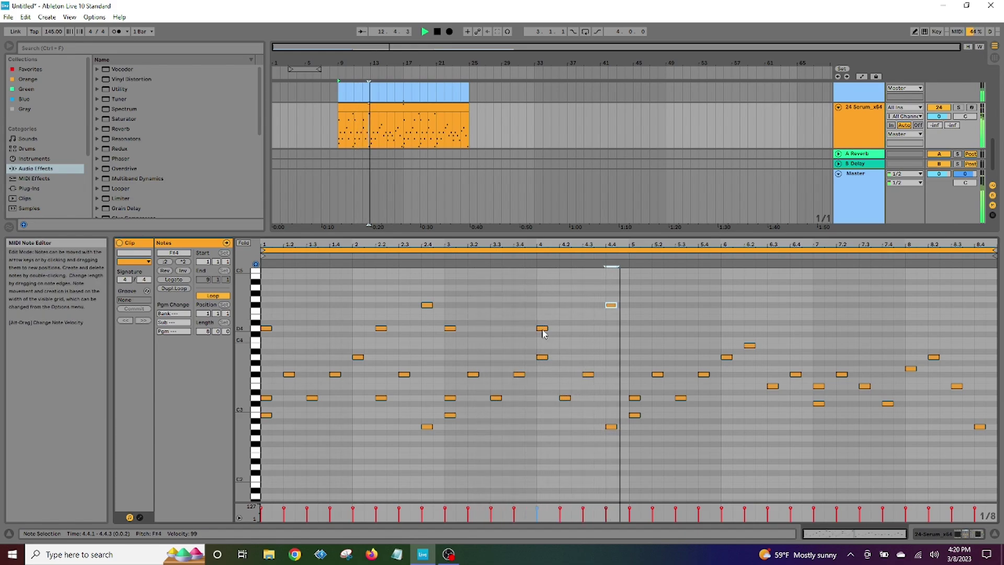
pyautogui.moveTo(544, 328); pyautogui.dragTo(575, 329)
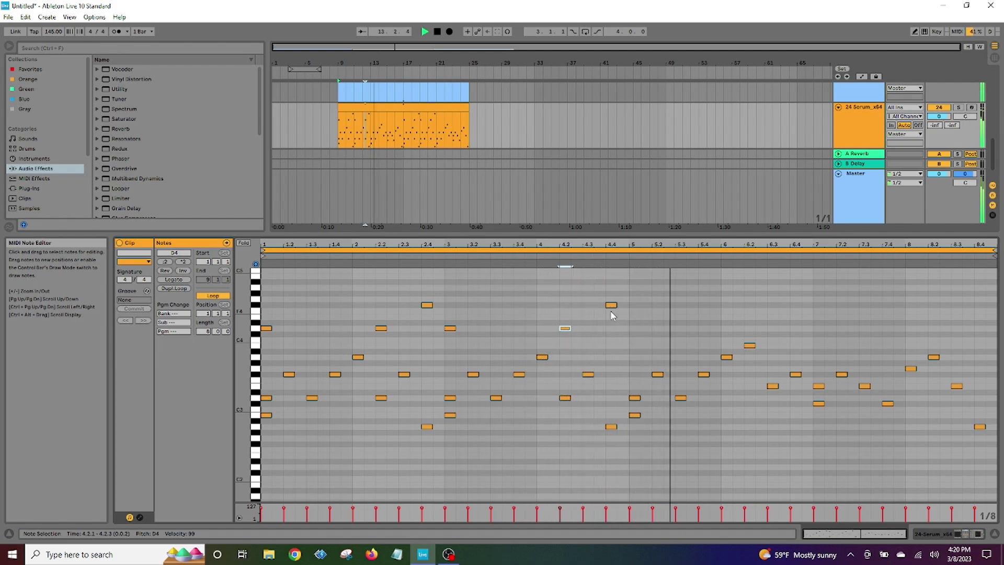
pyautogui.doubleClick(634, 329)
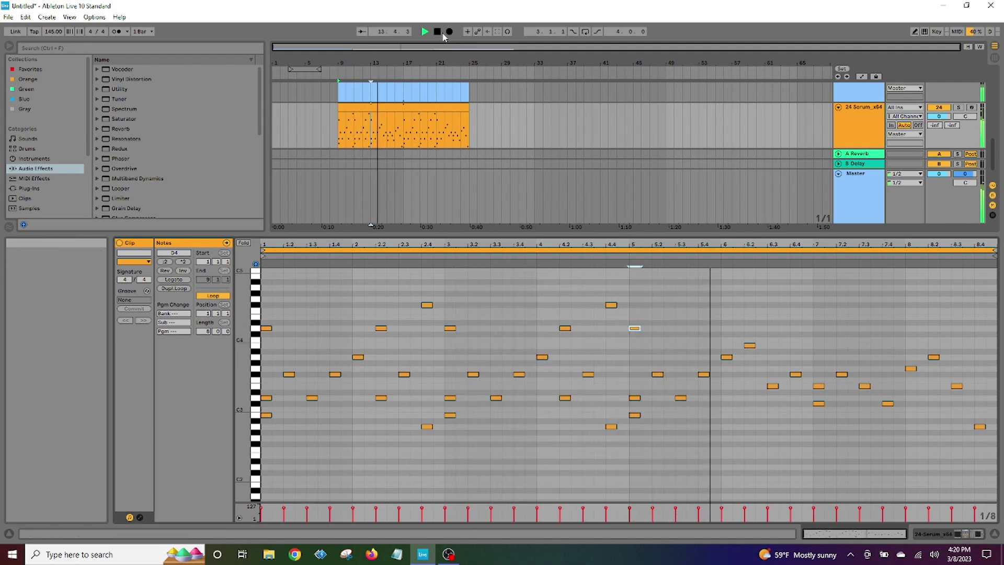
pyautogui.doubleClick(774, 329)
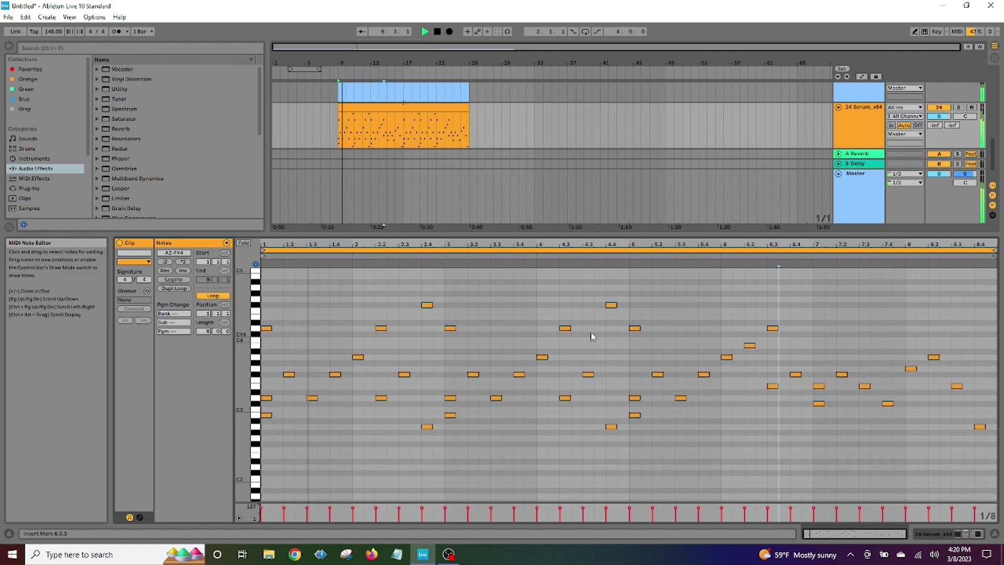
# - Insert a Delay between EQ Three and Chorus on track 24 and set its Dry/Wet to 10%
pyautogui.doubleClick(846, 128)
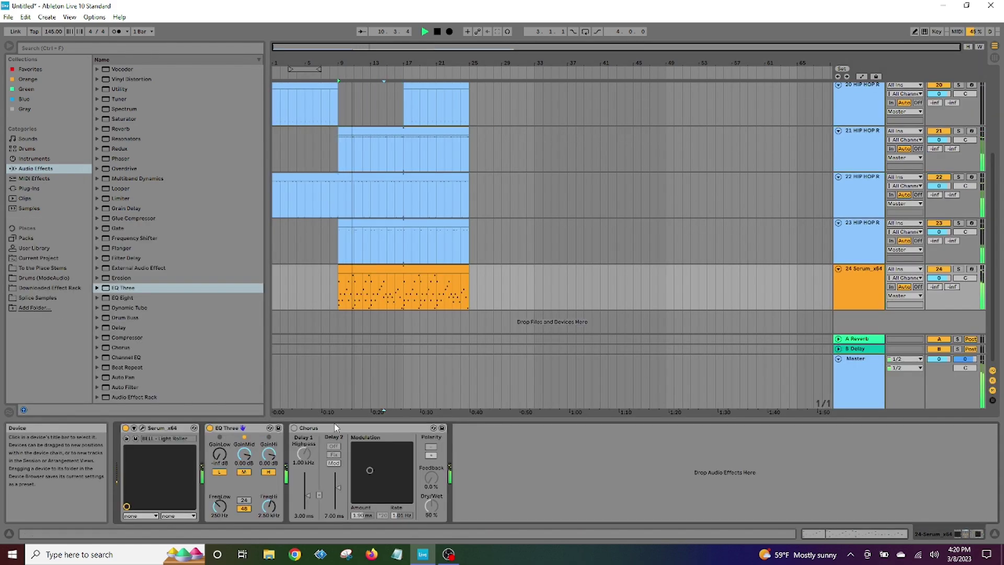
pyautogui.moveTo(119, 328); pyautogui.dragTo(283, 463)
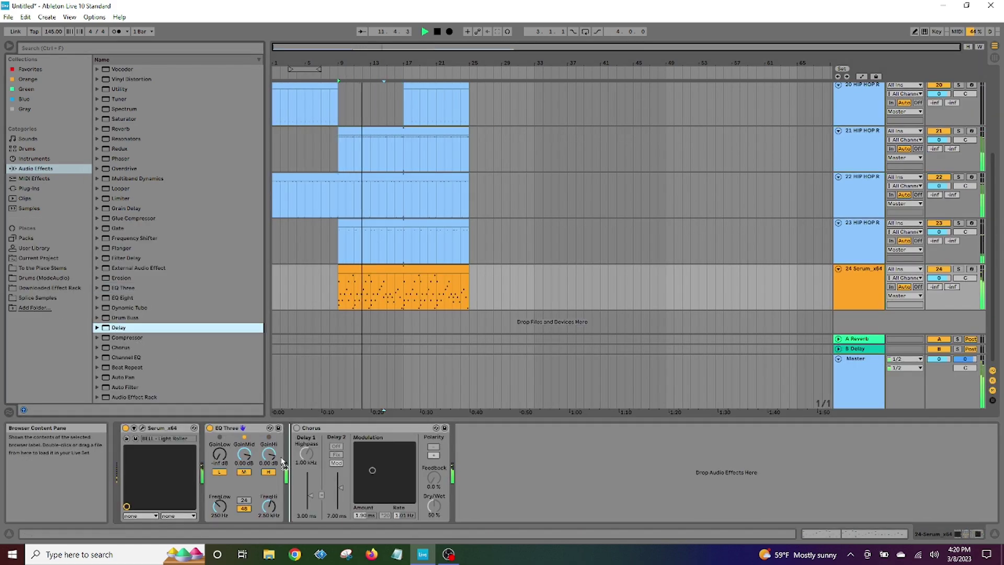
pyautogui.moveTo(350, 448); pyautogui.dragTo(350, 448)
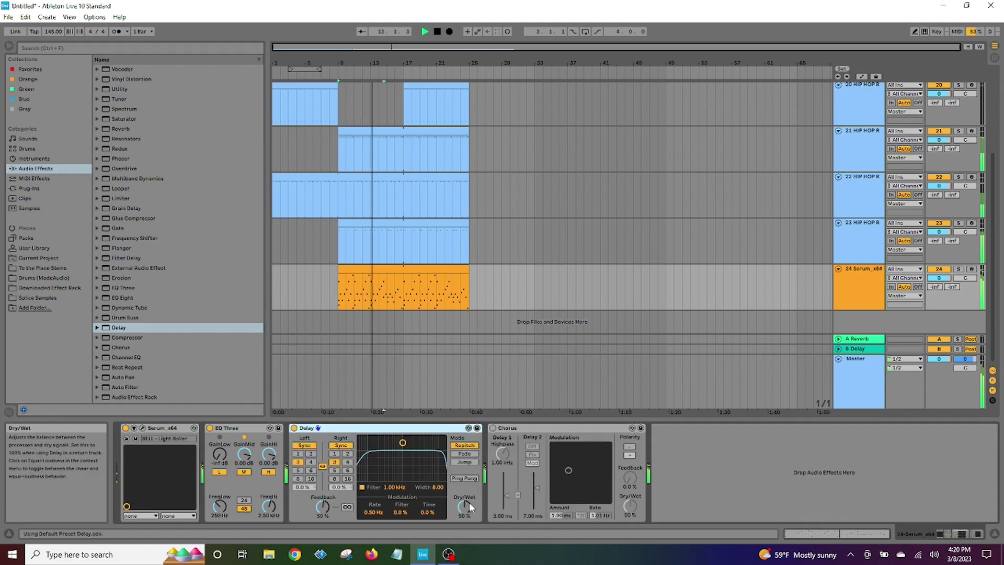
pyautogui.moveTo(464, 507); pyautogui.dragTo(465, 508)
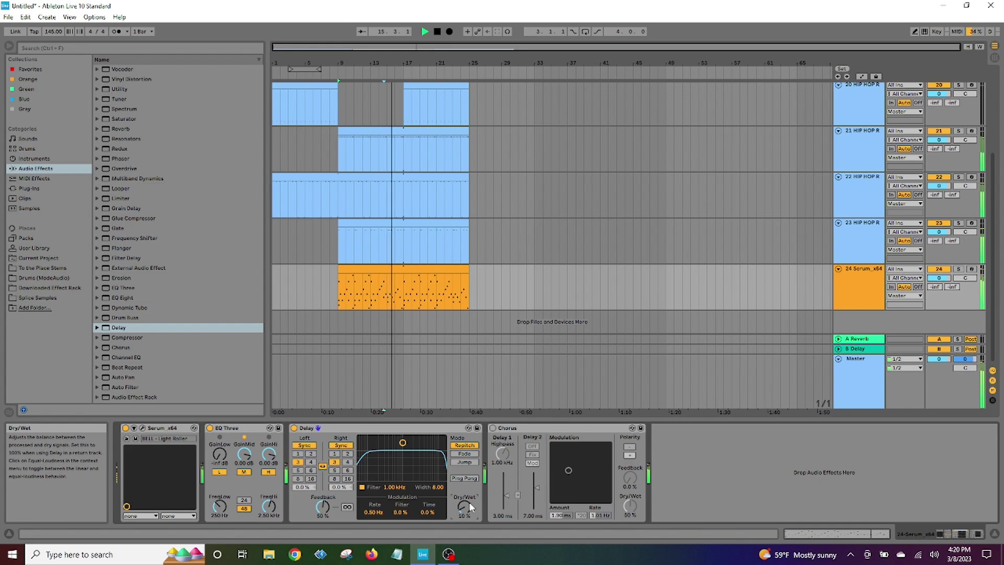
# - Reopen the melody clip, move the D4 from beat 6.3 to 6.2, and add F#4 on 6.4 and E4 on 7
pyautogui.doubleClick(414, 271)
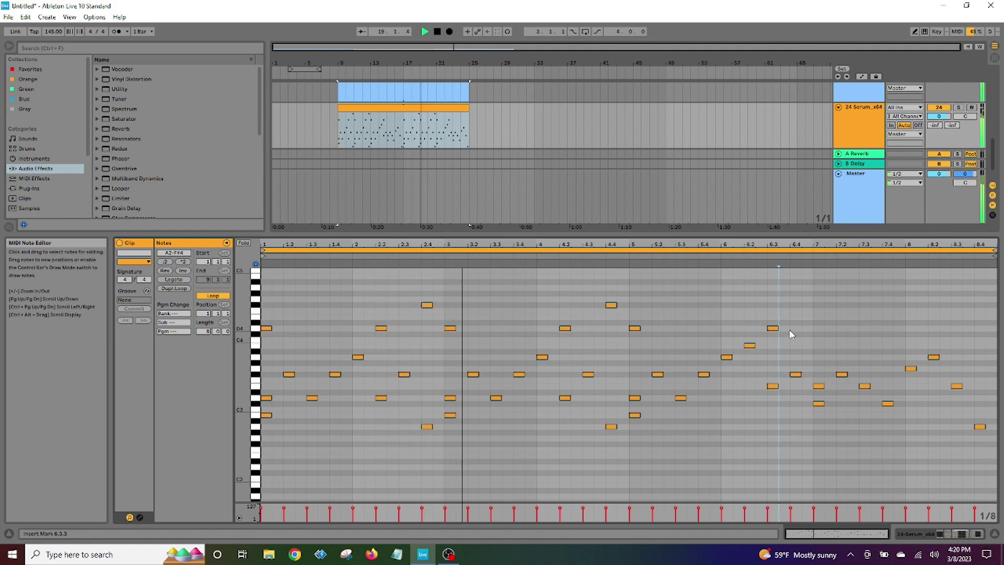
pyautogui.moveTo(774, 329); pyautogui.dragTo(754, 331)
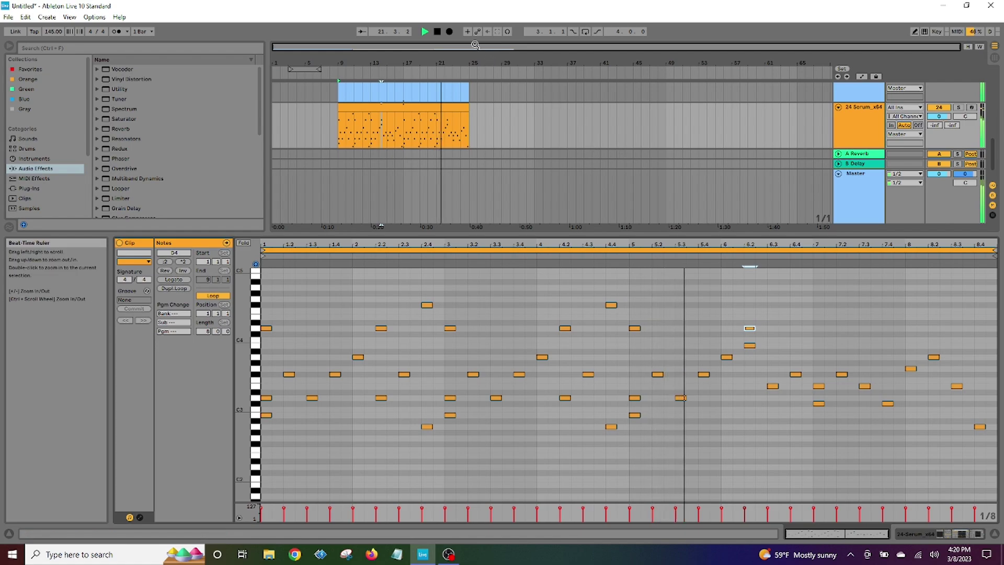
pyautogui.click(438, 32)
pyautogui.doubleClick(796, 305)
pyautogui.doubleClick(822, 323)
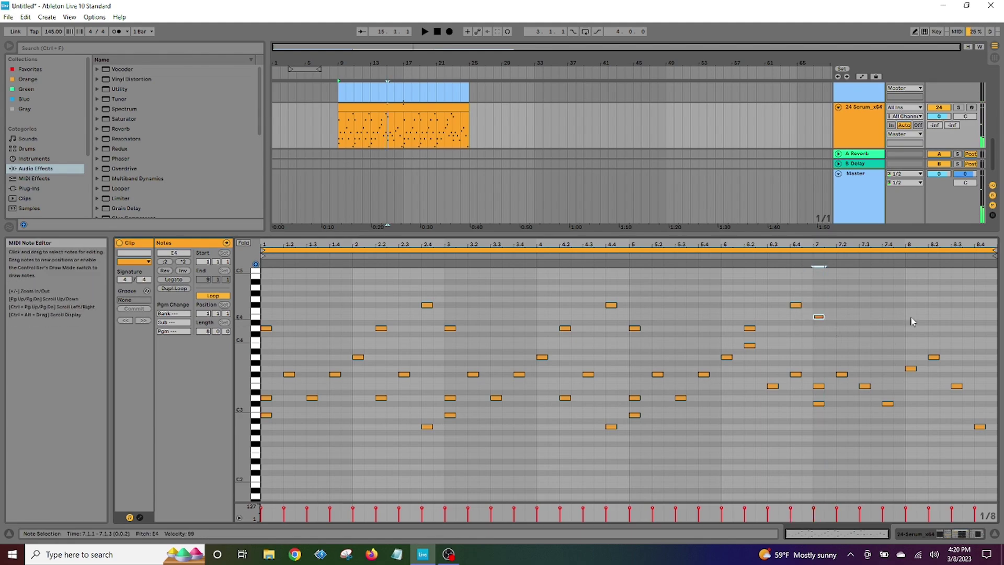
# - Add a C#4 on beat 8.2 and an F#4 on beat 8.4, and play the completed melody
pyautogui.doubleClick(937, 325)
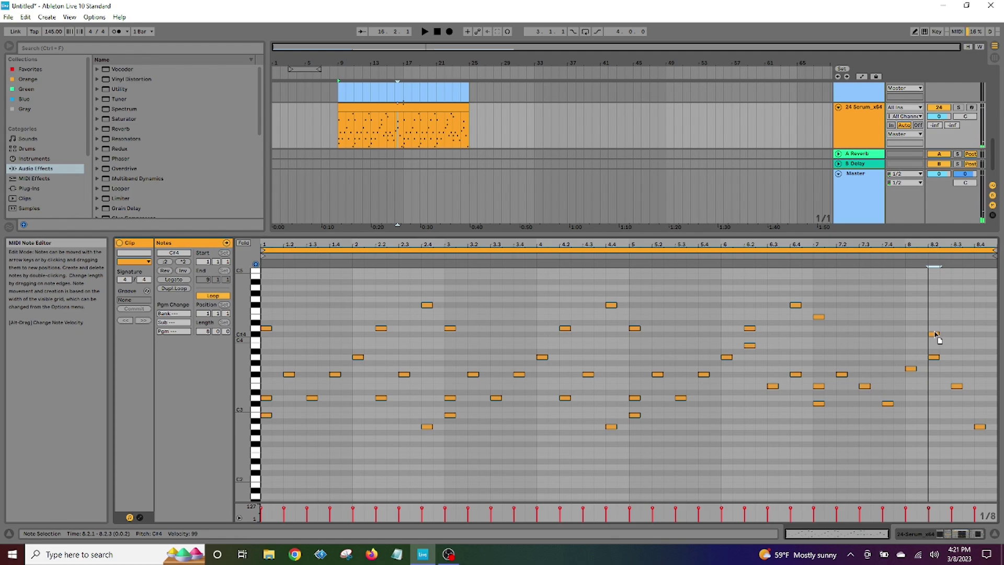
pyautogui.press('space')
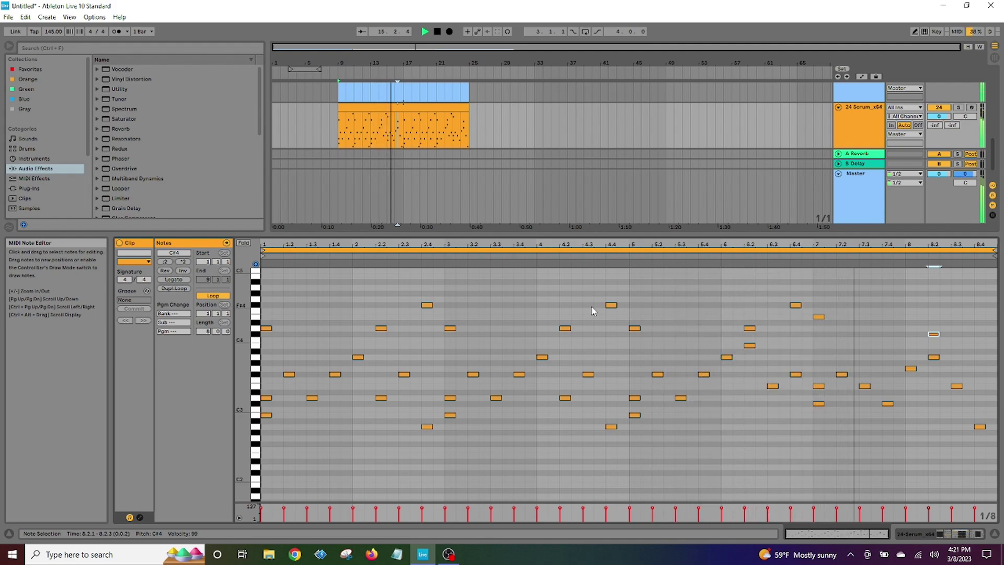
pyautogui.click(438, 31)
pyautogui.doubleClick(993, 313)
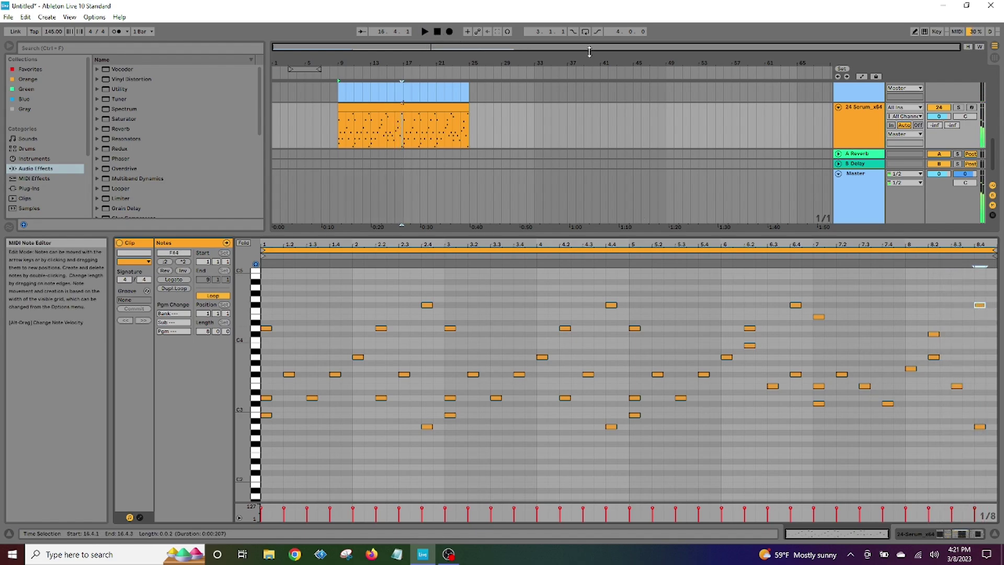
pyautogui.click(425, 31)
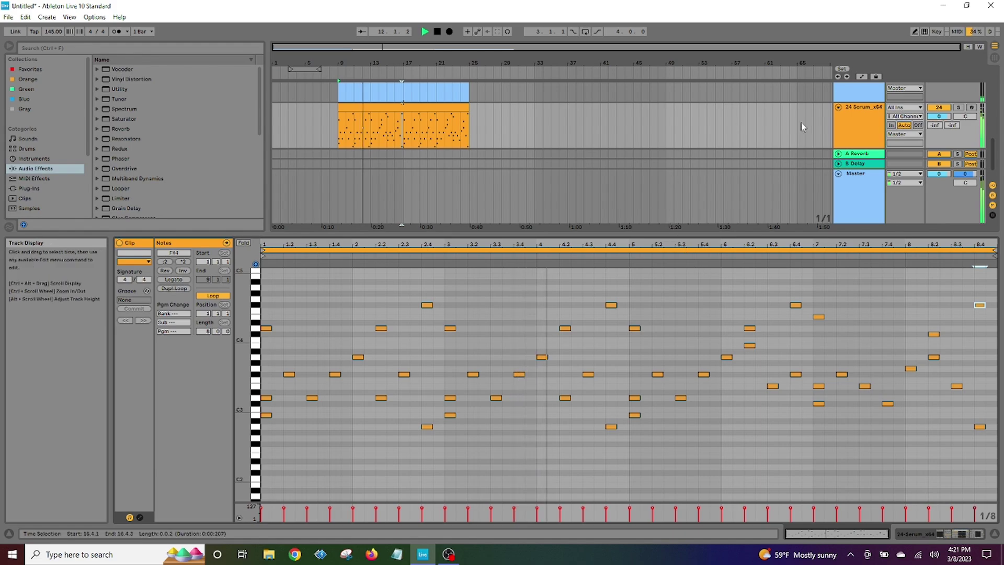
# - Duplicate the Serum track 24 and enlarge the arrangement area to show both copies
pyautogui.click(853, 126)
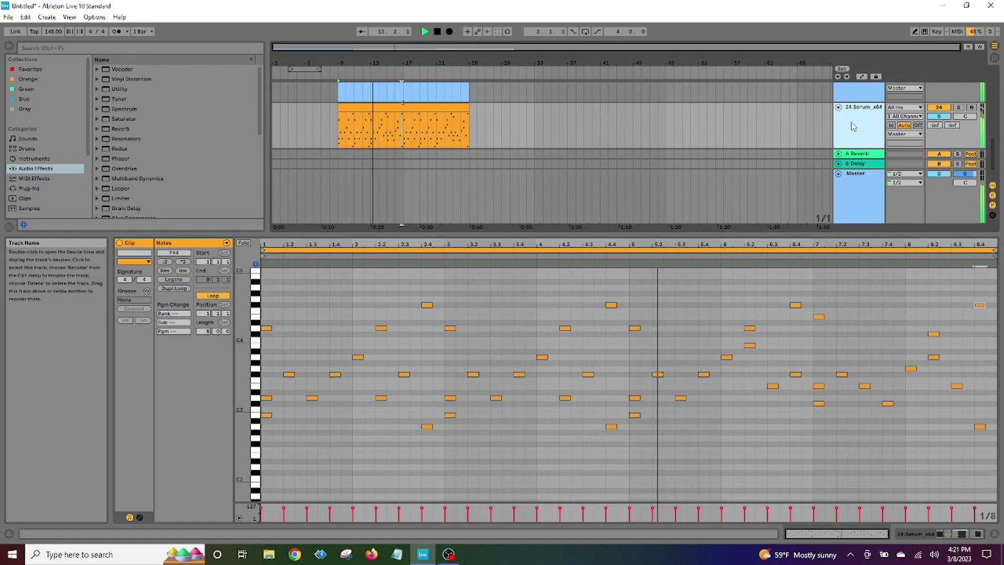
pyautogui.rightClick(852, 126)
pyautogui.press('Escape')
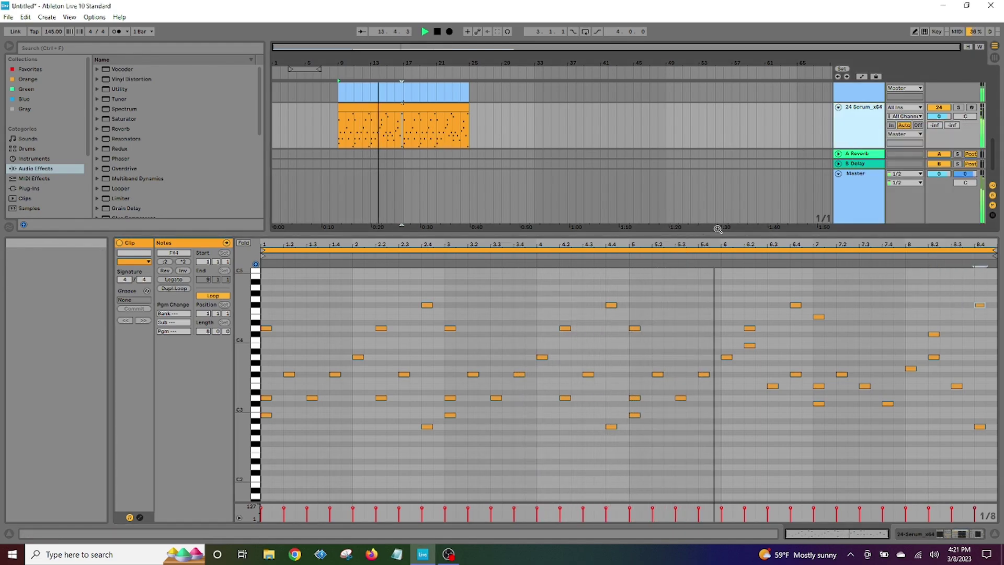
pyautogui.click(637, 210)
pyautogui.moveTo(623, 231); pyautogui.dragTo(602, 373)
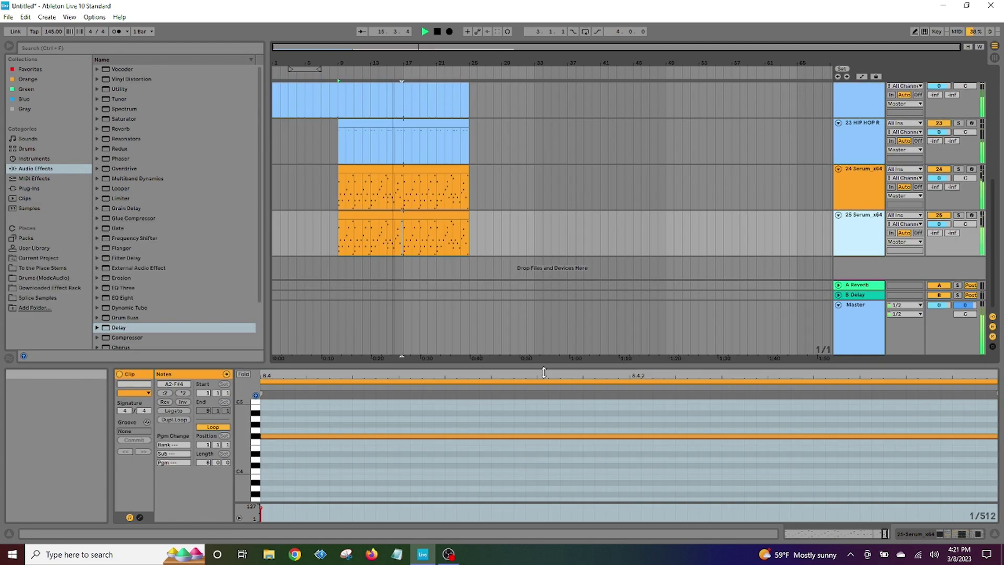
# - Open the Serum melody clip and deactivate all its lower notes from A2 to B3, sparing the added high notes
pyautogui.click(428, 223)
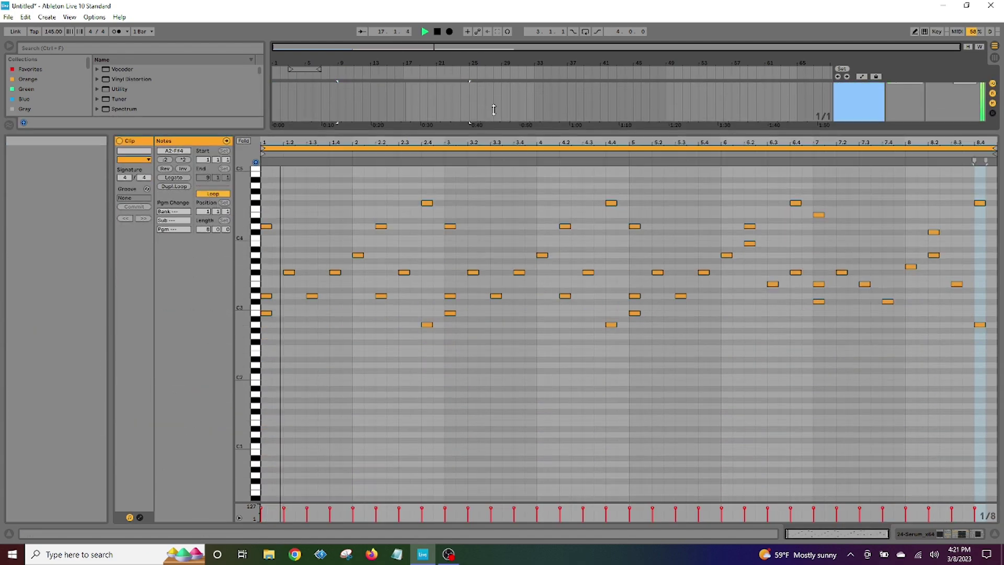
pyautogui.moveTo(418, 372); pyautogui.dragTo(366, 107)
pyautogui.moveTo(265, 215); pyautogui.dragTo(999, 387)
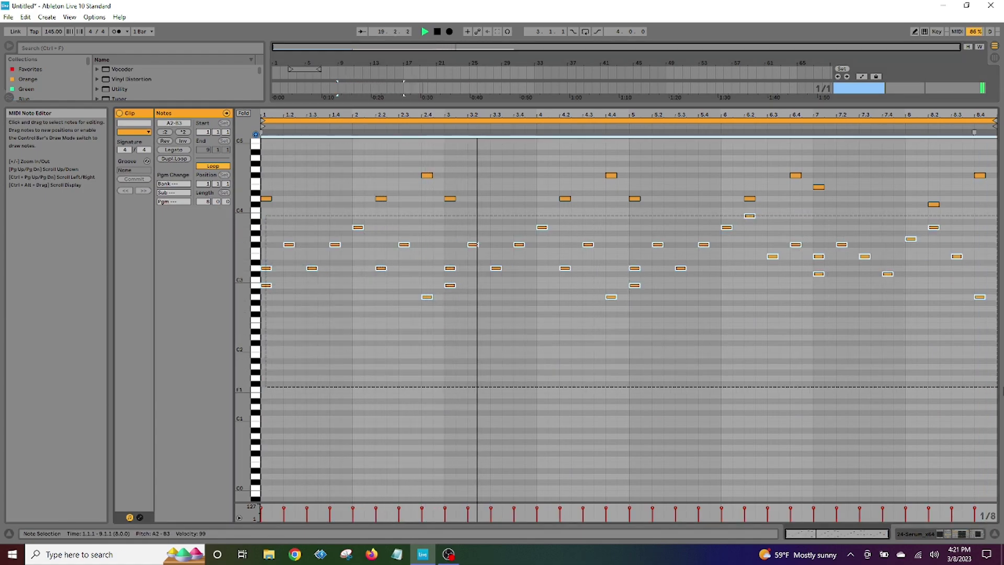
pyautogui.rightClick(476, 252)
pyautogui.click(493, 277)
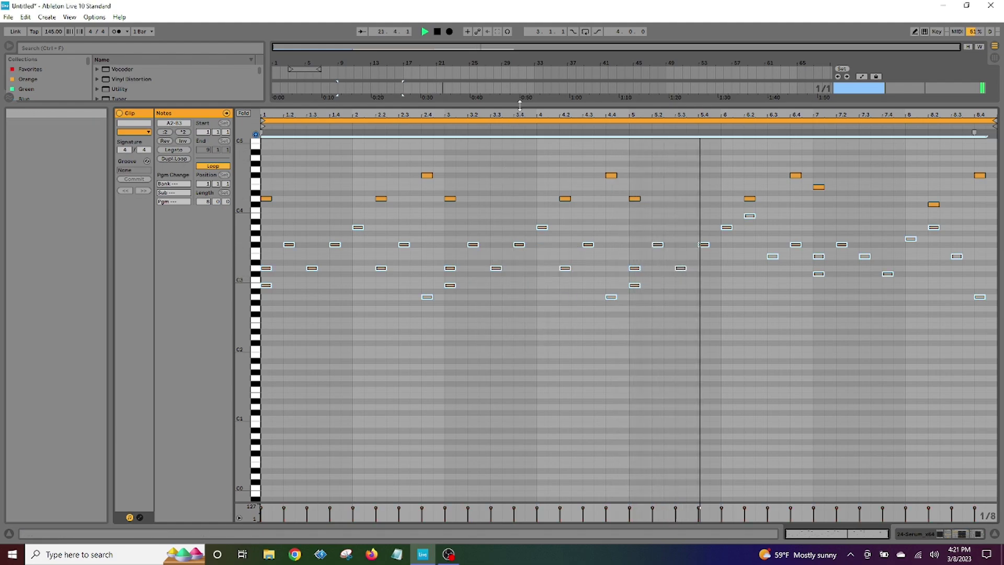
# - Open the melody clip on Serum track 25, deactivate its high notes from C#4 to F#4, and restart playback
pyautogui.moveTo(520, 104); pyautogui.dragTo(519, 292)
pyautogui.click(402, 164)
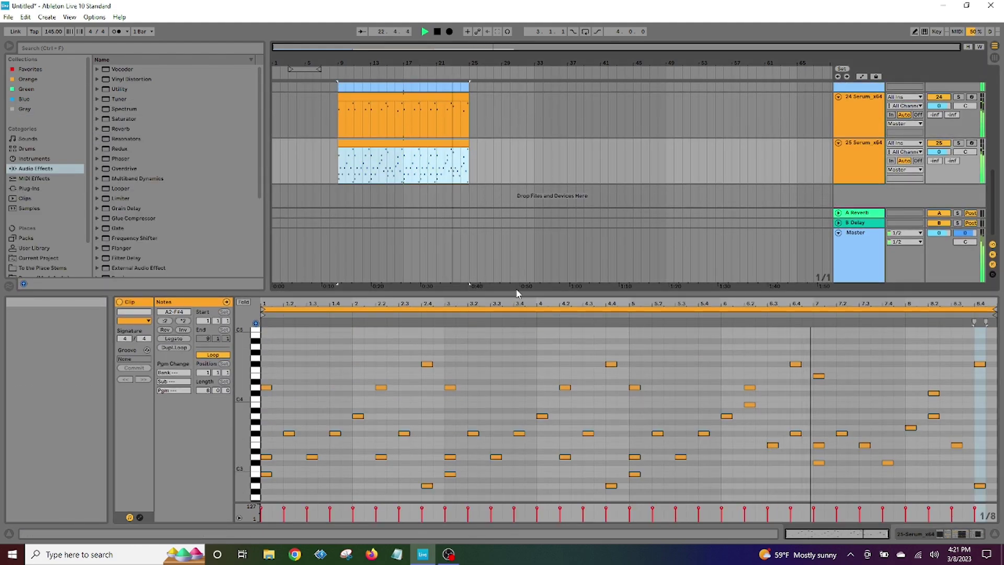
pyautogui.moveTo(516, 293); pyautogui.dragTo(518, 97)
pyautogui.moveTo(263, 150); pyautogui.dragTo(996, 200)
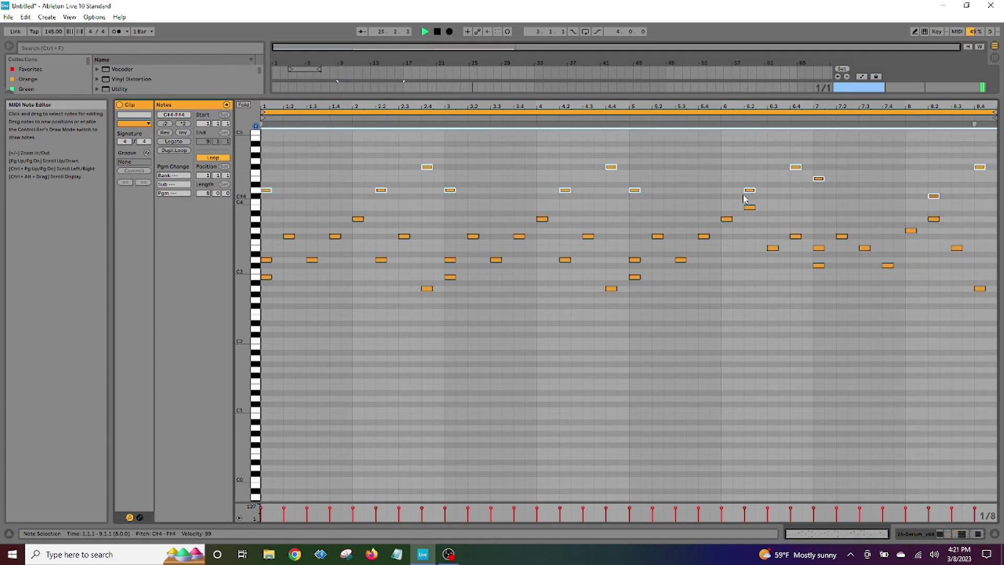
pyautogui.rightClick(744, 196)
pyautogui.click(795, 225)
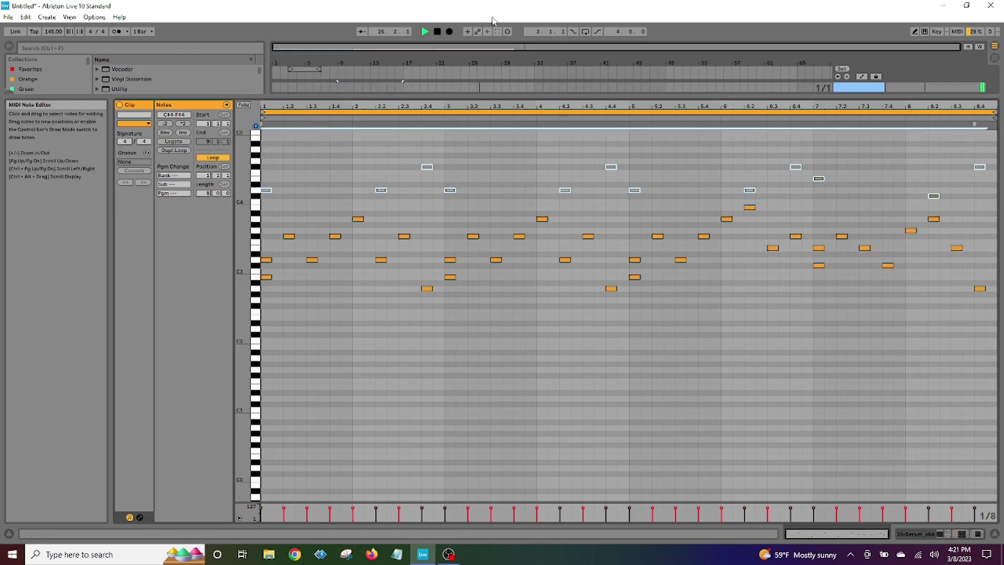
pyautogui.click(427, 32)
# - Enlarge the arrangement, extend the track 25 melody clip back to bar 1, and play it from the start
pyautogui.moveTo(498, 97); pyautogui.dragTo(549, 411)
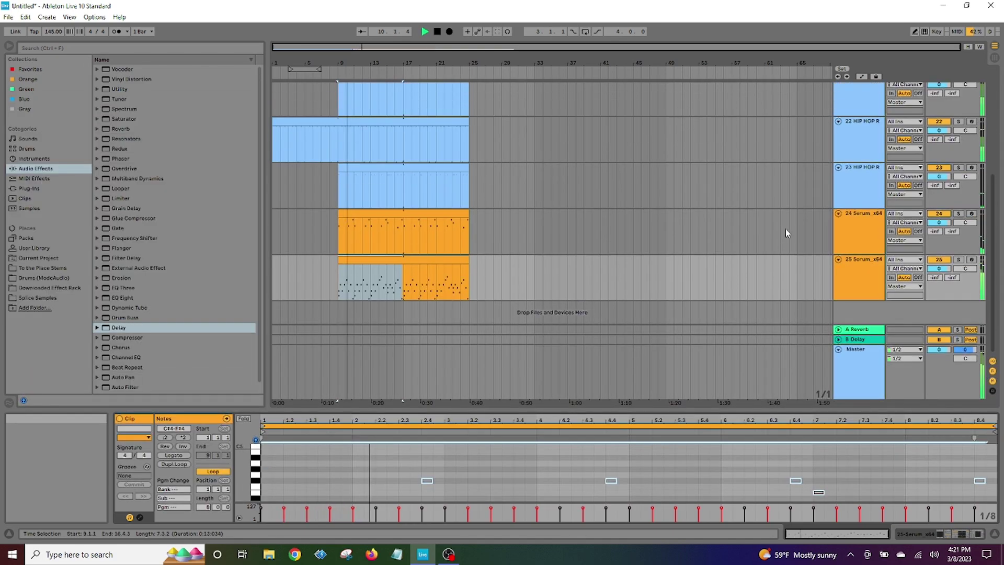
pyautogui.click(785, 234)
pyautogui.hotkey('shift', 'Tab')
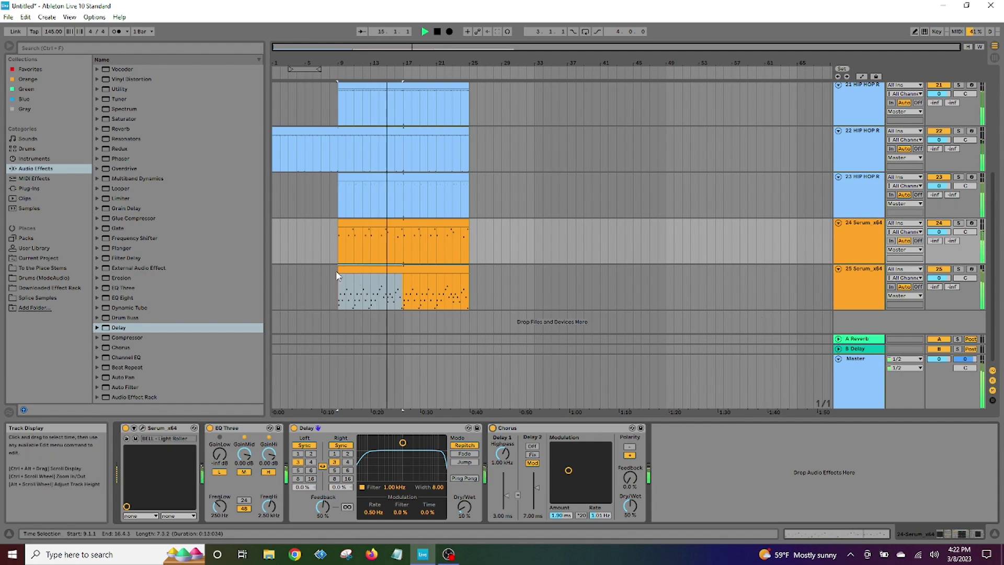
pyautogui.moveTo(337, 271); pyautogui.dragTo(274, 271)
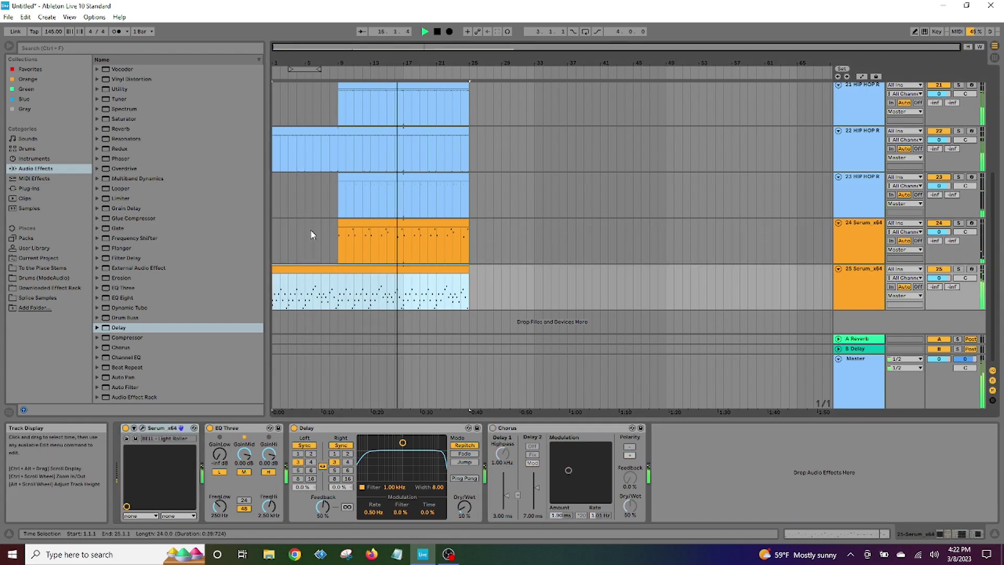
pyautogui.click(439, 33)
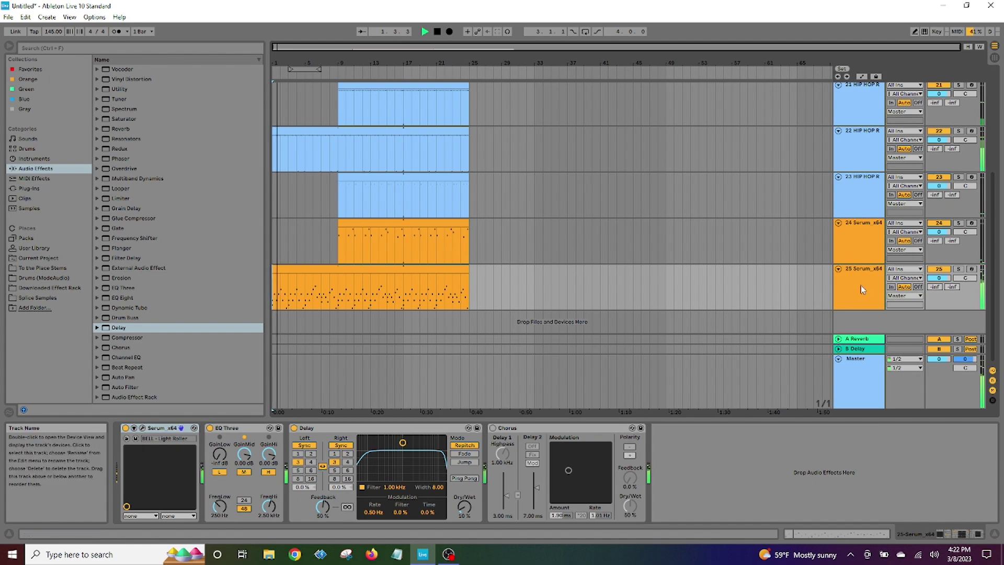
# - Add an Auto Filter between Delay and Chorus on track 25, and paste a copy after the Chorus on track 24
pyautogui.click(123, 387)
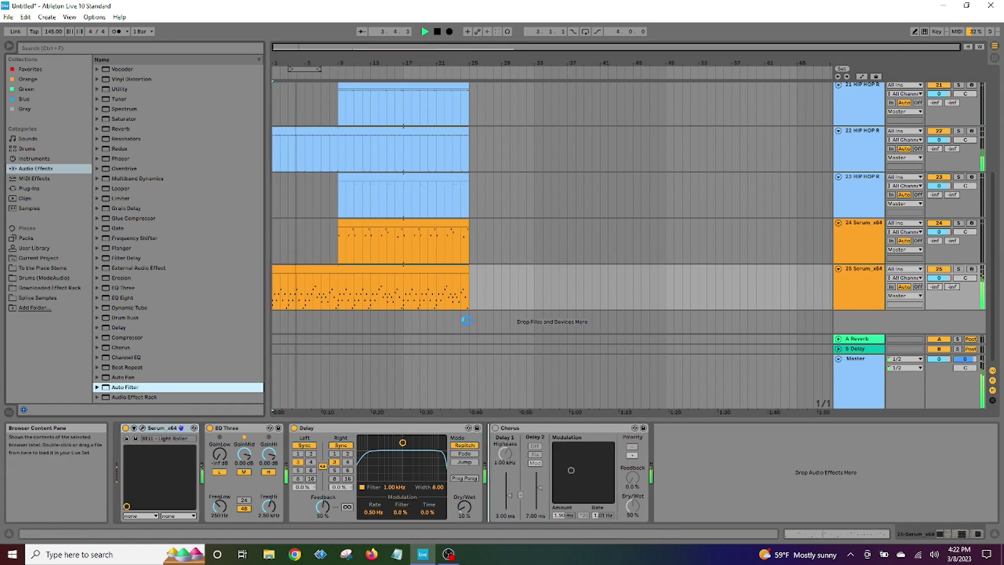
pyautogui.moveTo(534, 455); pyautogui.dragTo(539, 454)
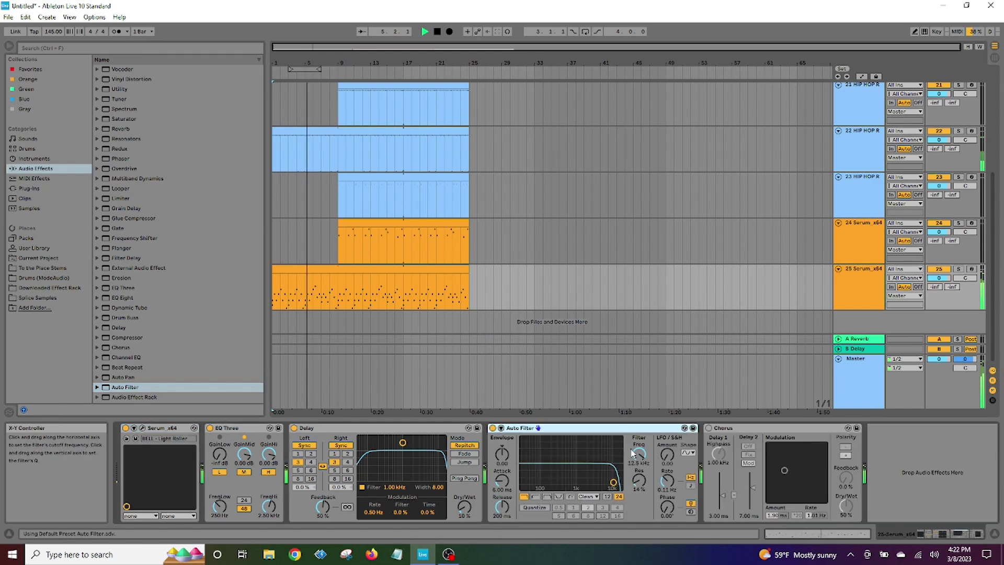
pyautogui.rightClick(626, 427)
pyautogui.click(652, 441)
pyautogui.click(847, 246)
pyautogui.rightClick(704, 474)
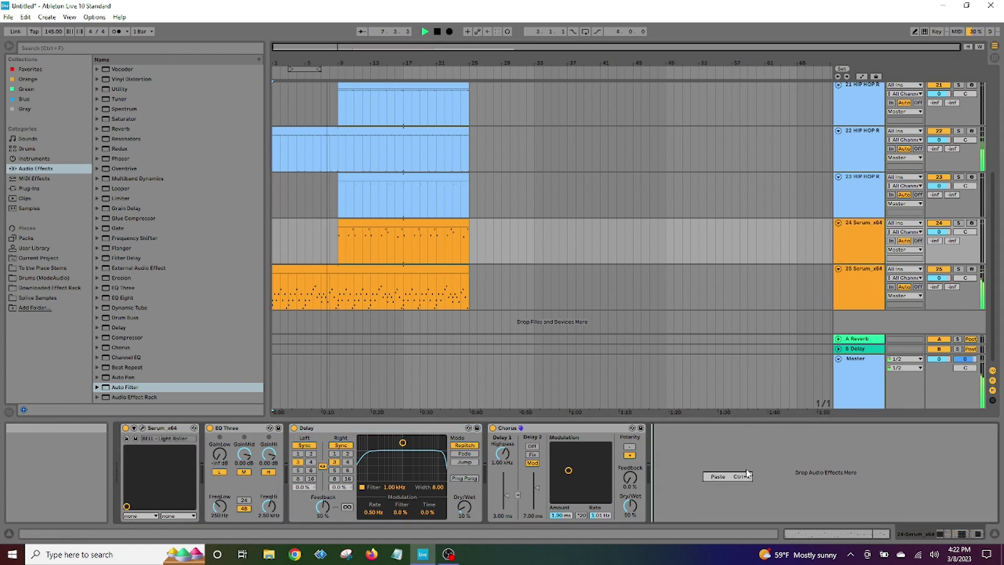
pyautogui.click(746, 476)
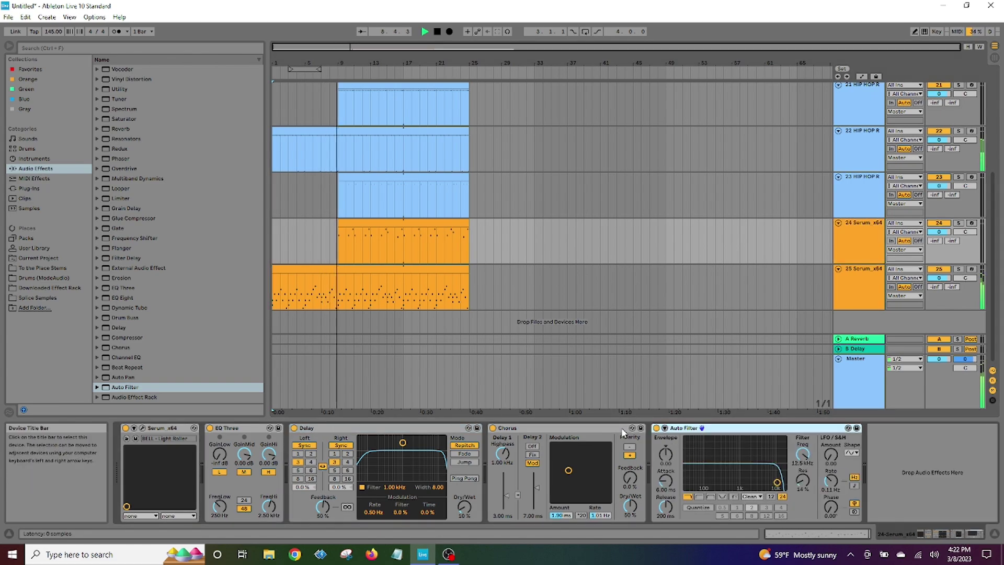
# - Lower the Auto Filter frequency on track 24 to 1.76 kHz and play the arrangement from the start
pyautogui.moveTo(778, 482); pyautogui.dragTo(763, 482)
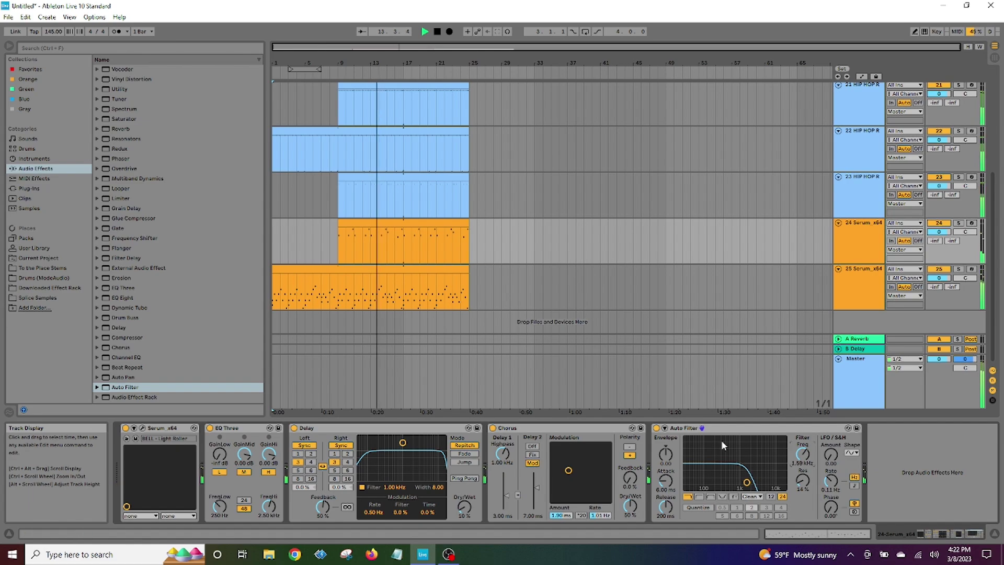
pyautogui.moveTo(803, 454); pyautogui.dragTo(803, 453)
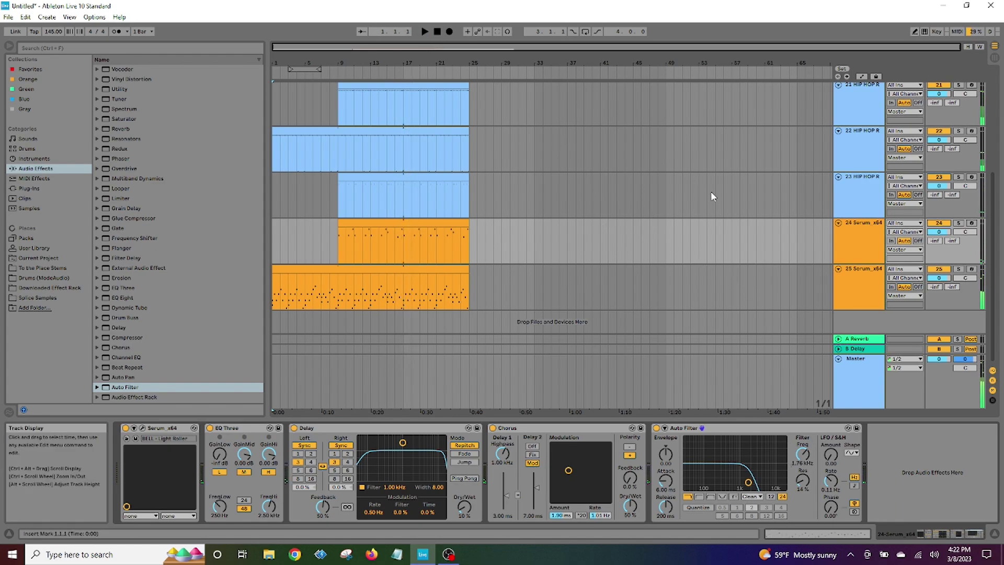
pyautogui.click(425, 32)
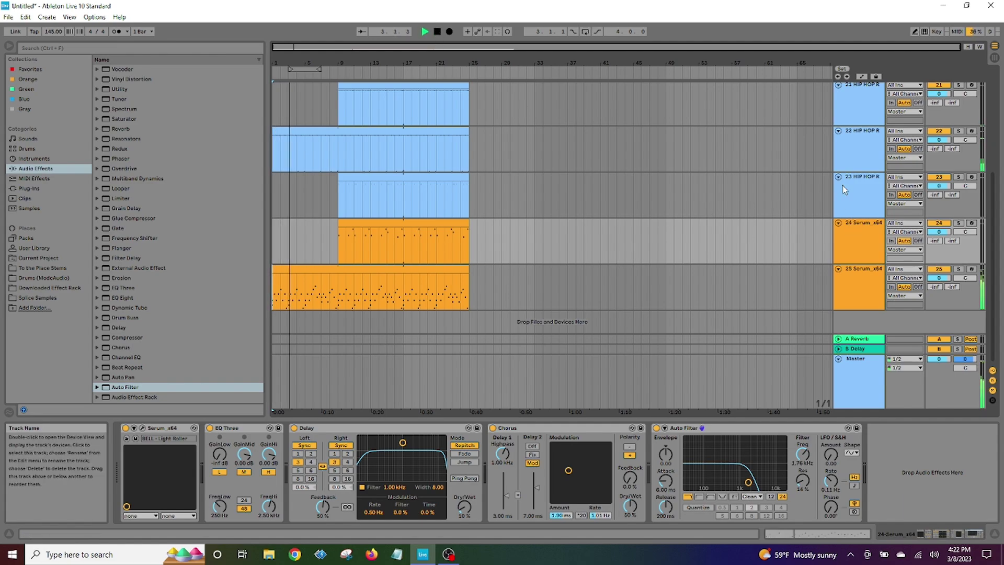
# - Insert a MIDI track below Serum track 25 and create an empty eight-bar MIDI clip on it from bar 1
pyautogui.click(847, 297)
pyautogui.rightClick(847, 296)
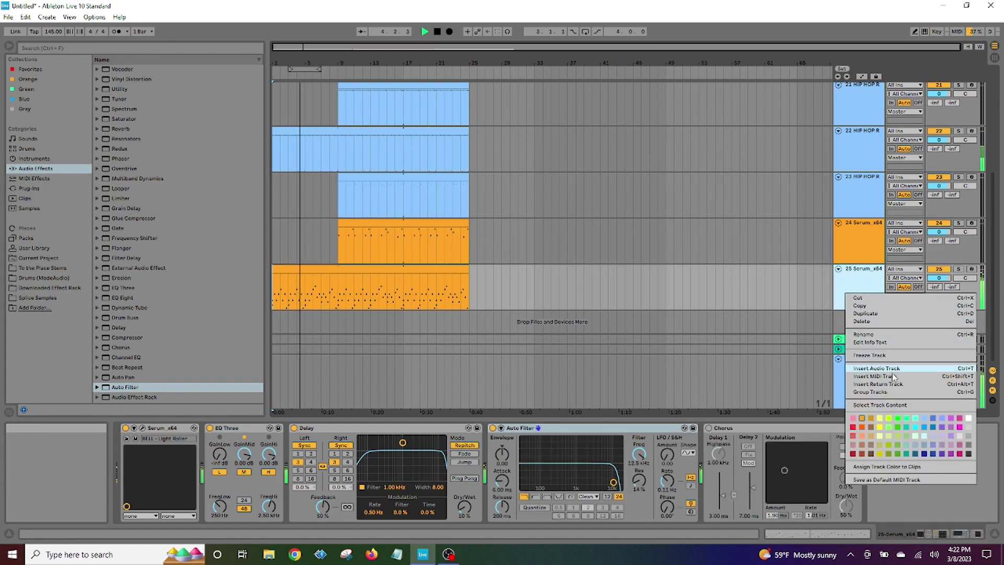
pyautogui.click(894, 378)
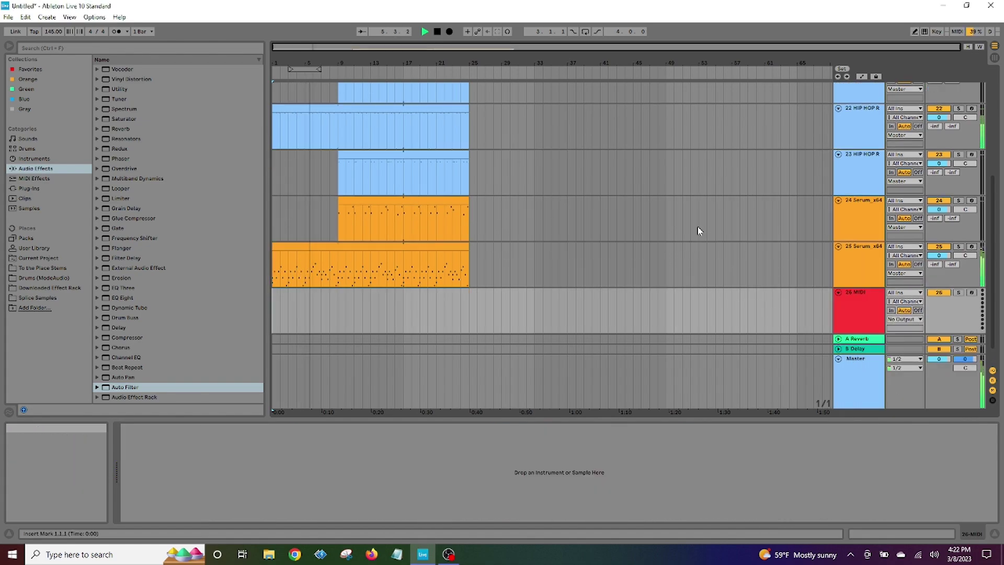
pyautogui.moveTo(336, 268); pyautogui.dragTo(251, 283)
pyautogui.rightClick(301, 283)
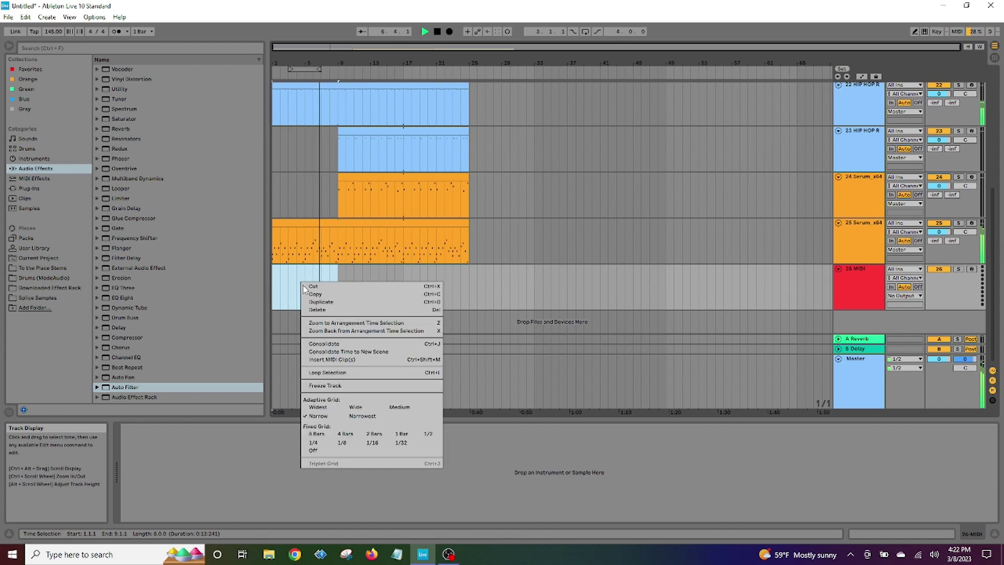
pyautogui.click(332, 361)
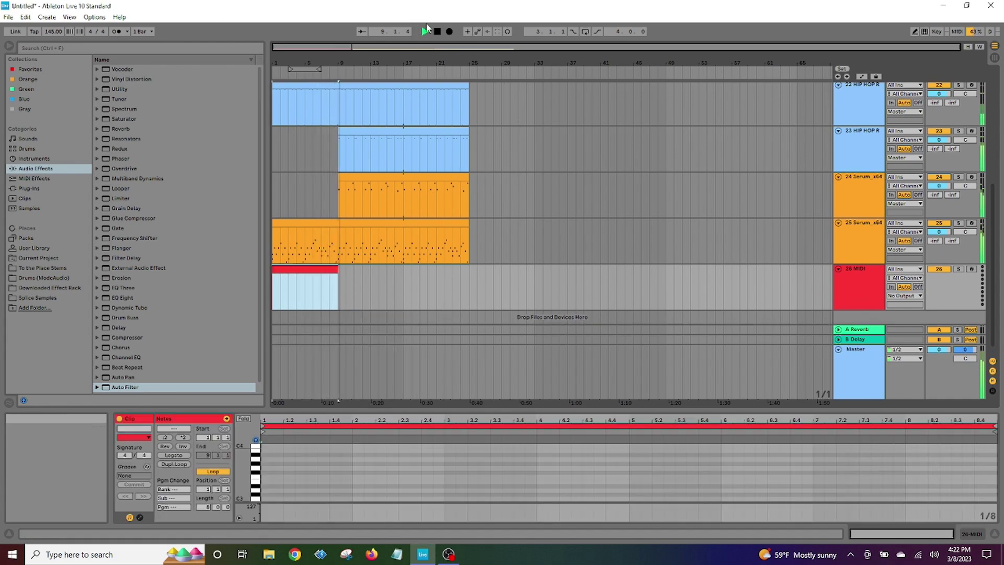
# - Transpose all notes of the track 25 melody clip down one octave to A1–F#3, and play from the start
pyautogui.click(846, 191)
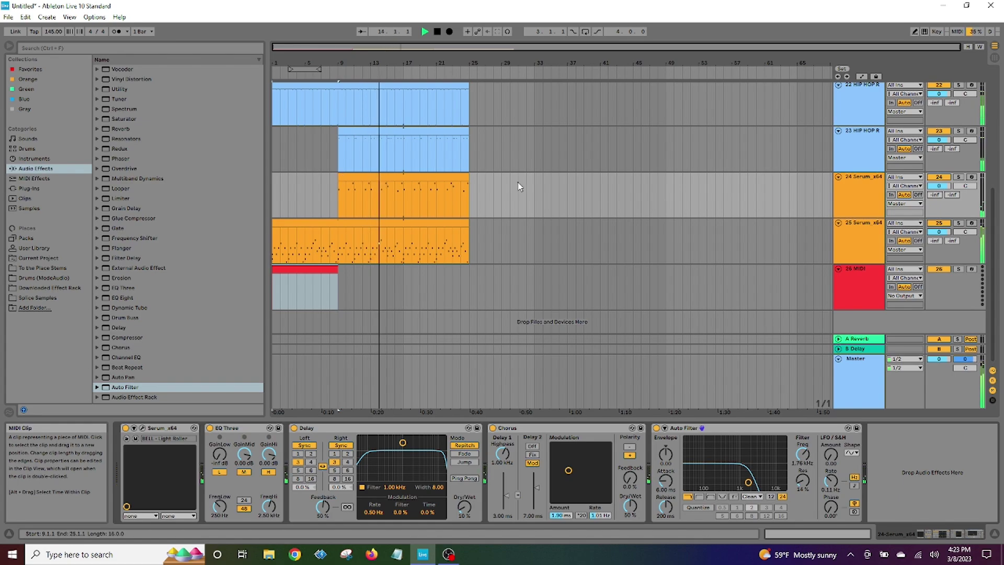
pyautogui.doubleClick(386, 223)
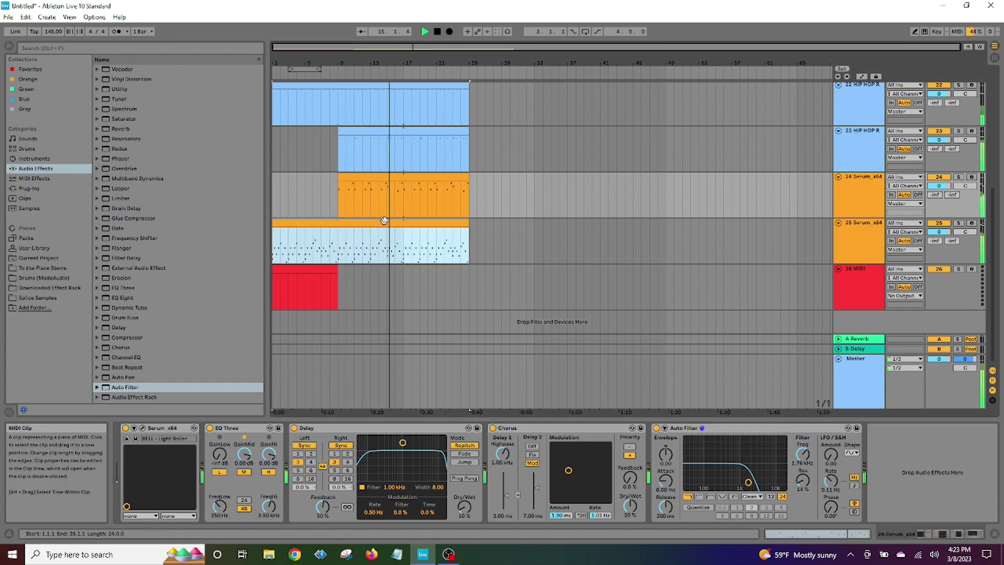
pyautogui.moveTo(565, 408); pyautogui.dragTo(471, 41)
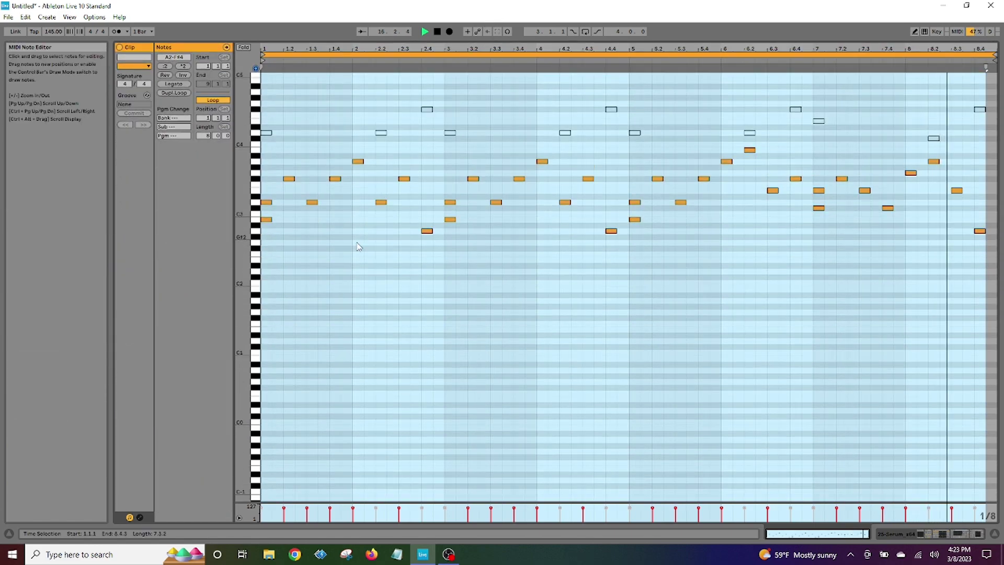
pyautogui.hotkey('ctrl', 'a')
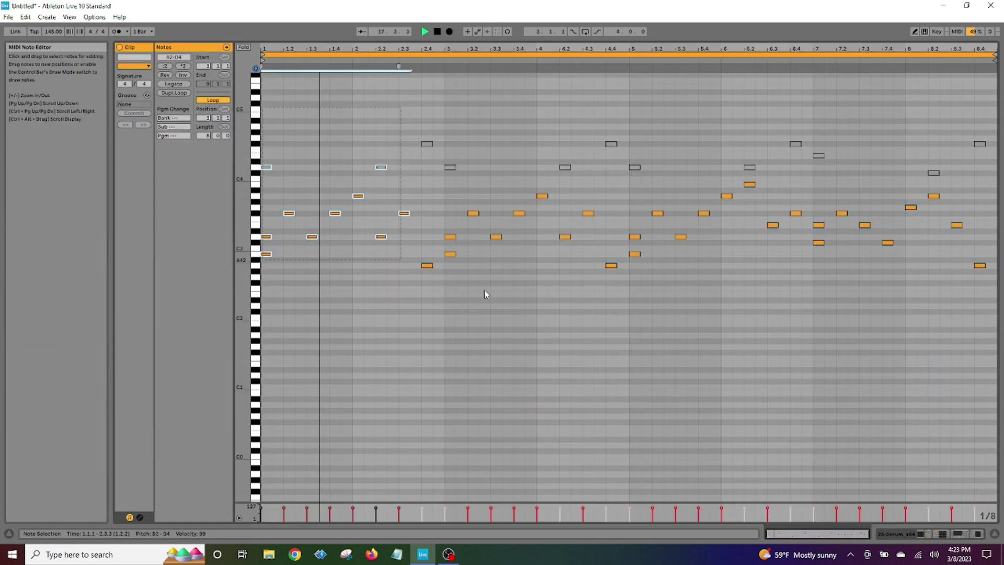
pyautogui.moveTo(268, 254); pyautogui.dragTo(271, 332)
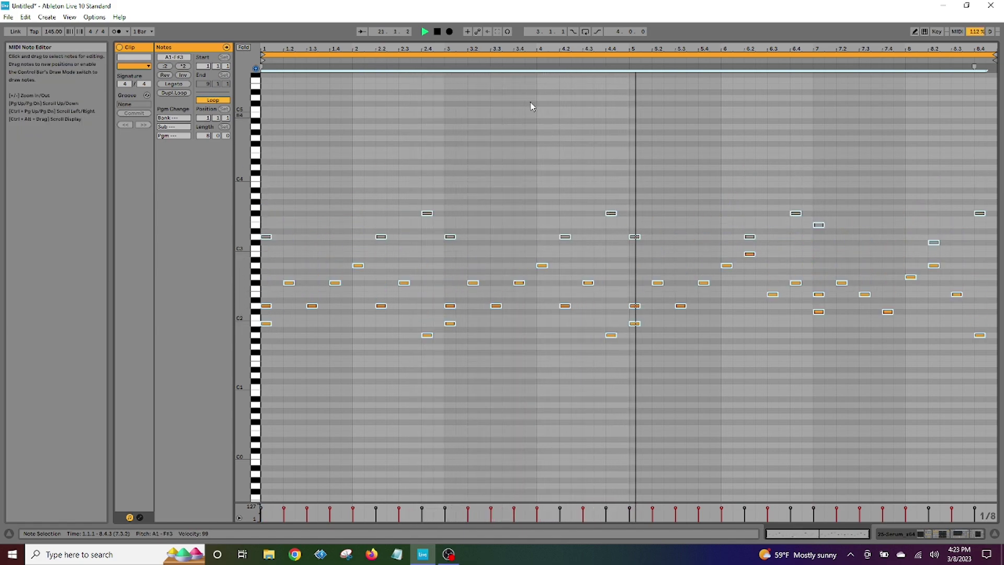
pyautogui.moveTo(496, 41); pyautogui.dragTo(445, 355)
pyautogui.scroll(2, 426, 255)
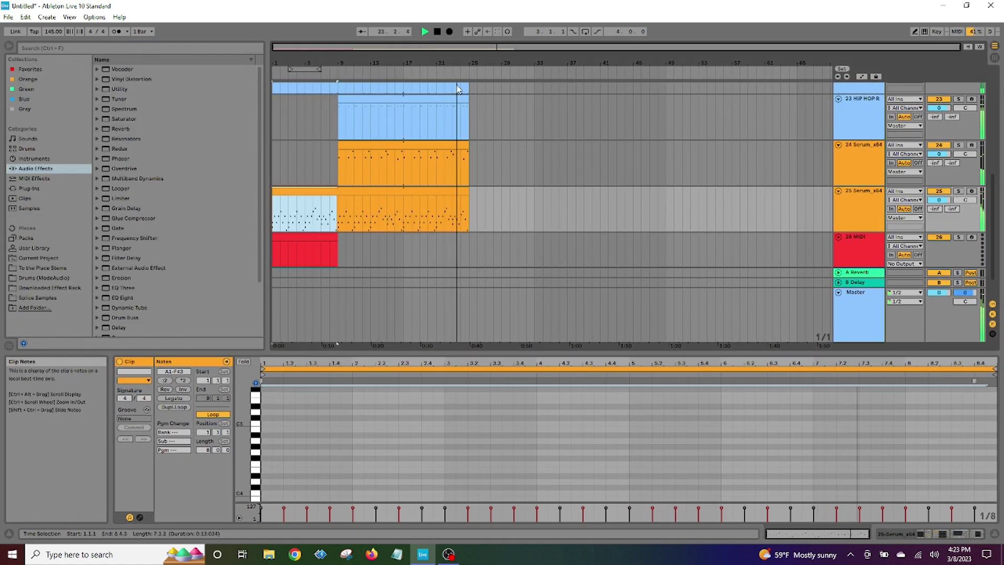
pyautogui.click(437, 32)
pyautogui.press('space')
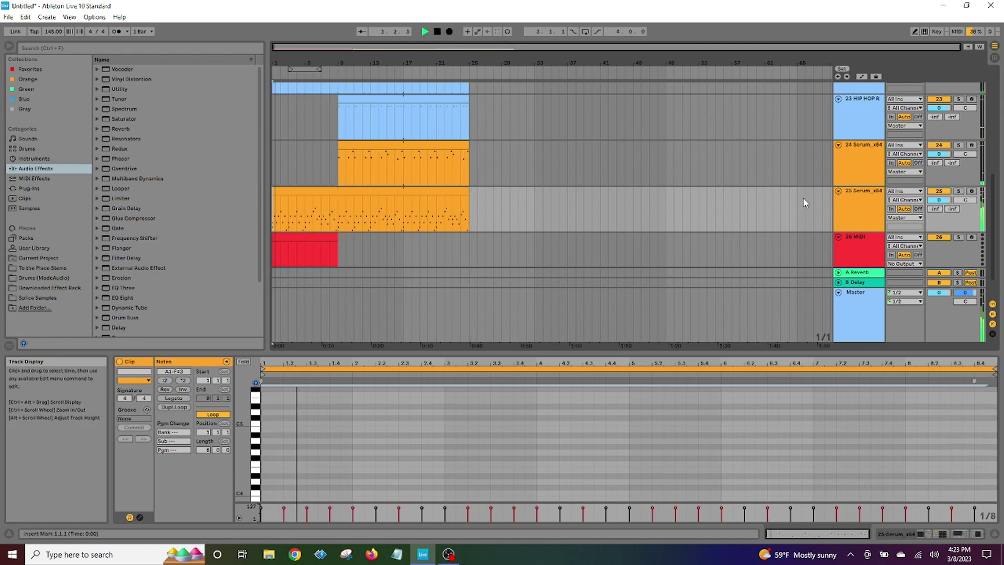
# - Open Serum on track 25 and audition the presets that follow BELL - Light Roller while the beat plays
pyautogui.doubleClick(856, 213)
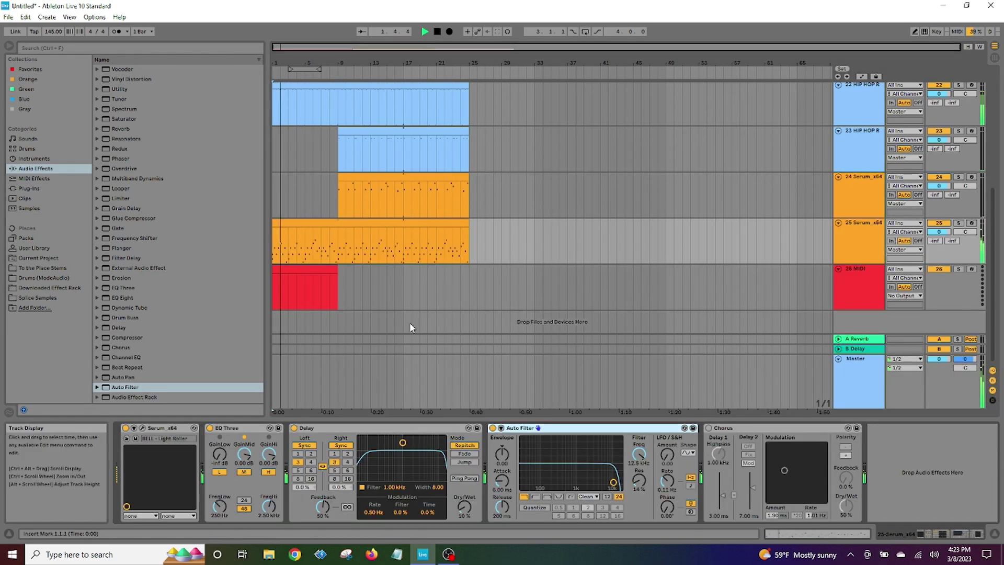
pyautogui.click(142, 428)
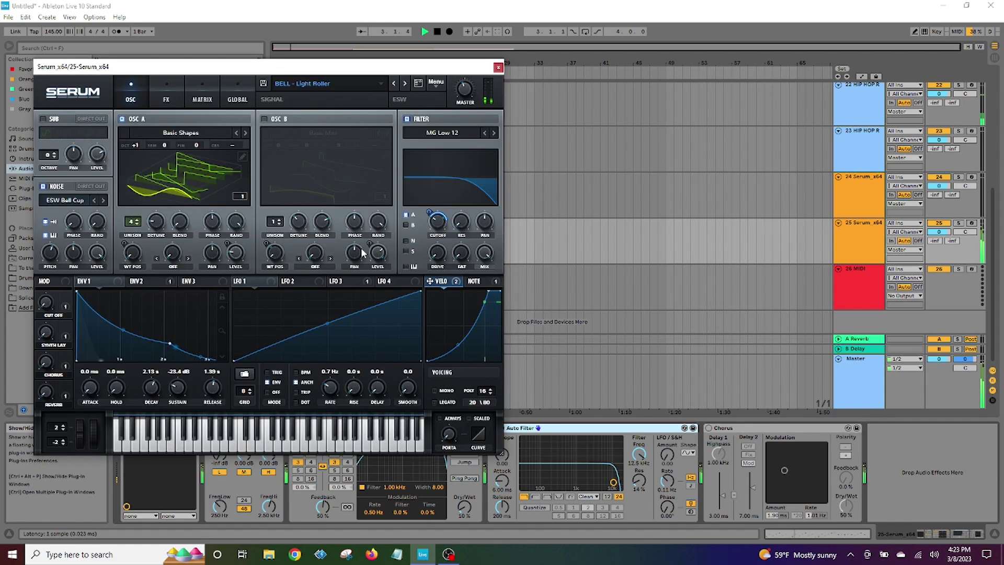
pyautogui.click(407, 84)
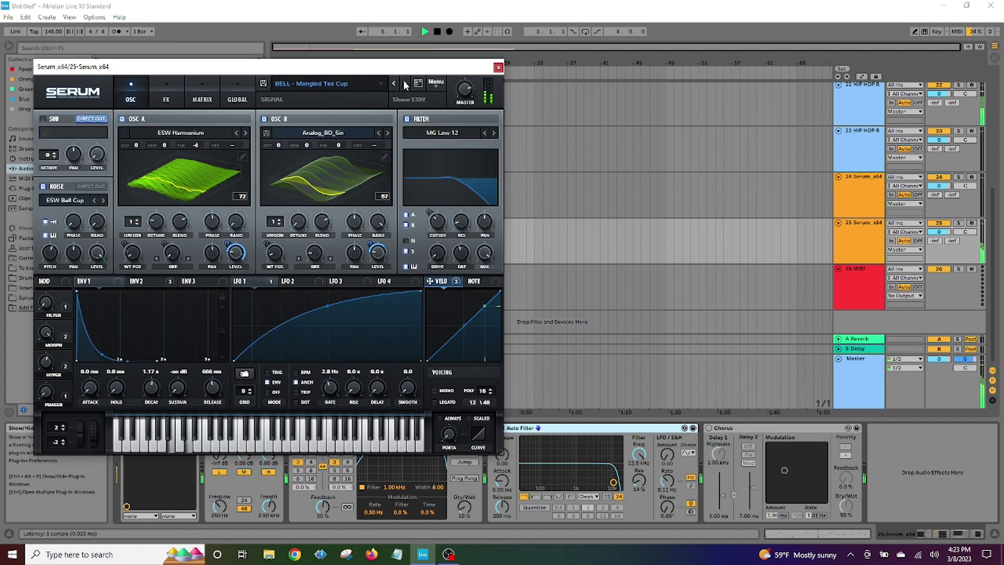
pyautogui.click(405, 84)
pyautogui.click(406, 84)
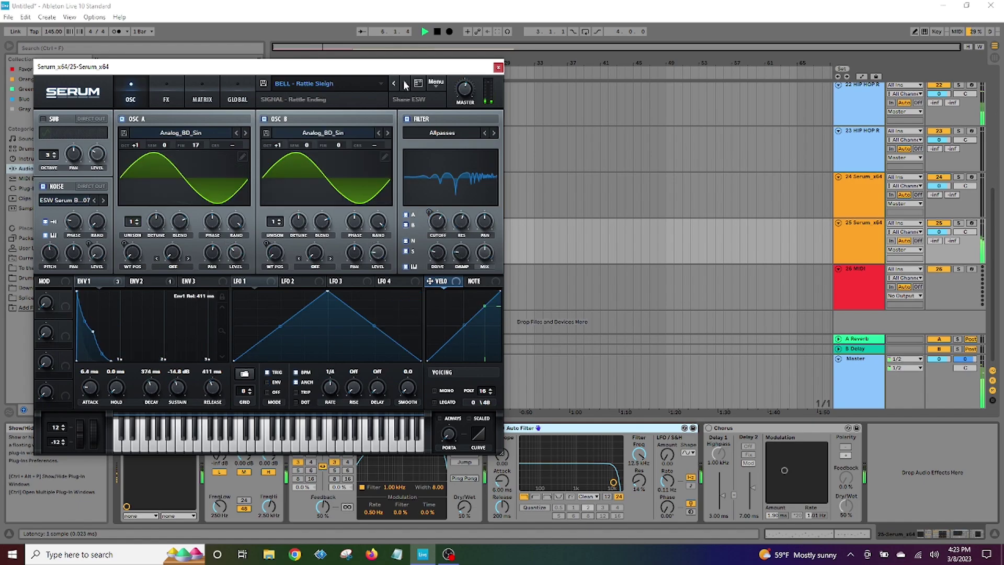
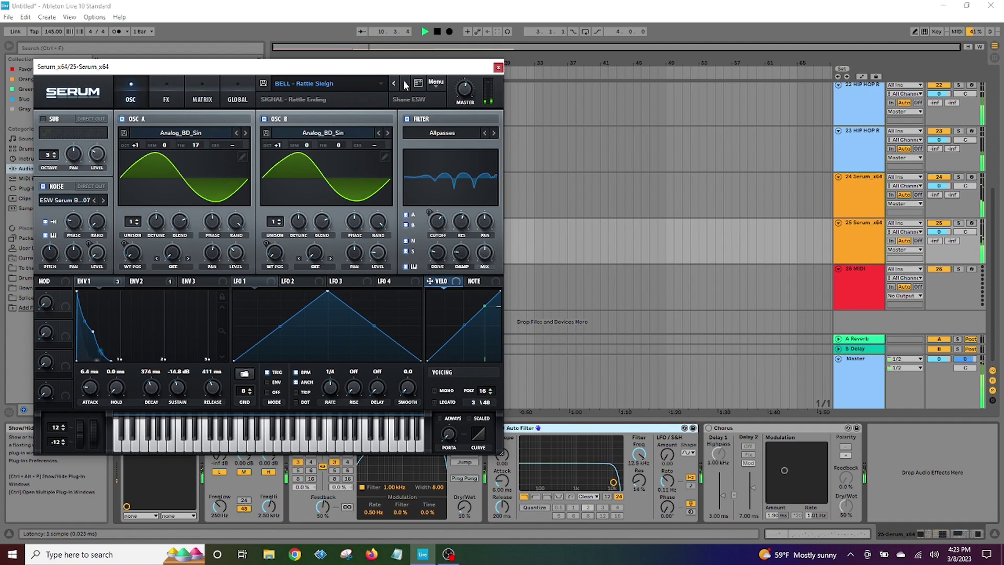
pyautogui.click(405, 83)
pyautogui.click(405, 84)
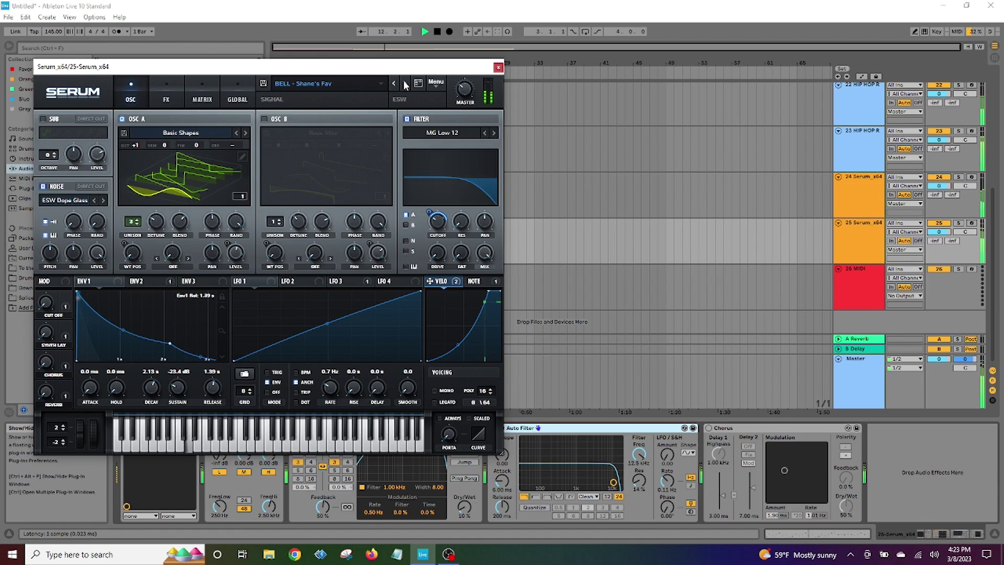
pyautogui.click(405, 84)
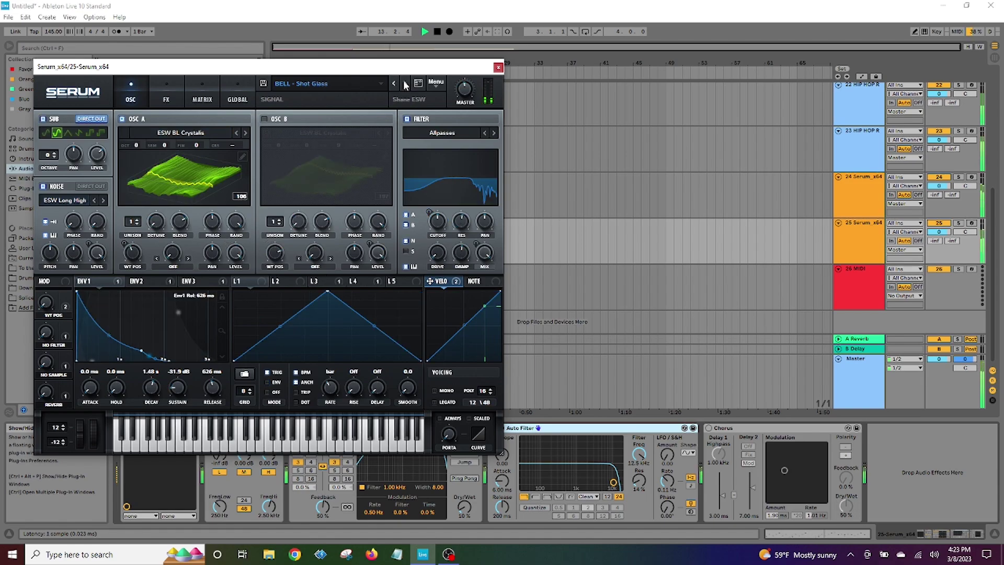
pyautogui.click(405, 83)
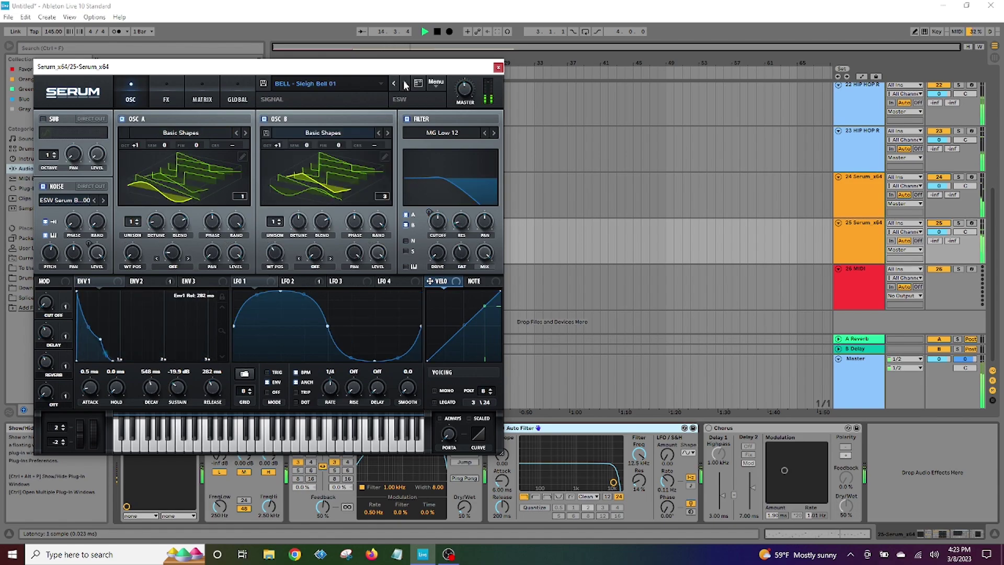
pyautogui.click(406, 84)
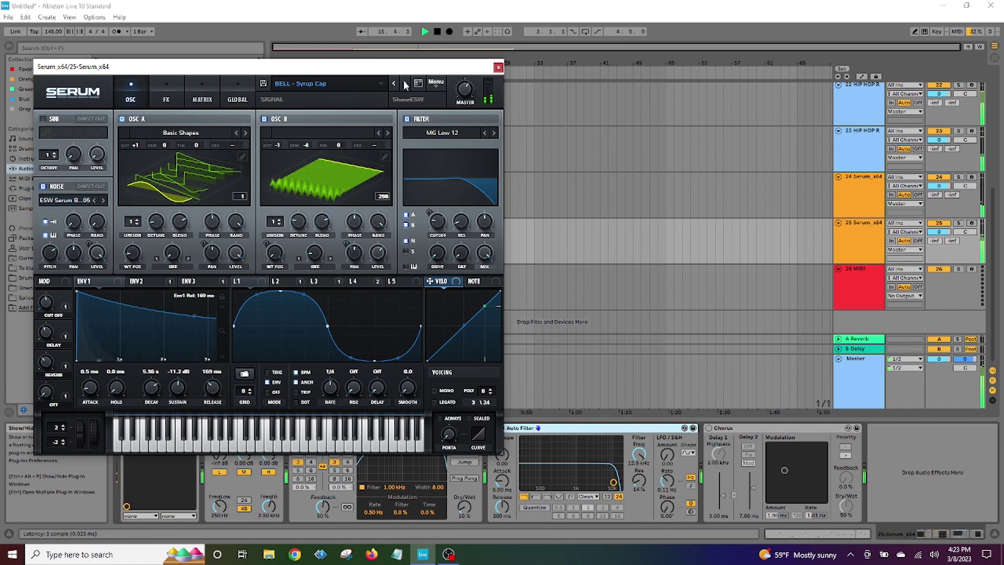
pyautogui.click(405, 83)
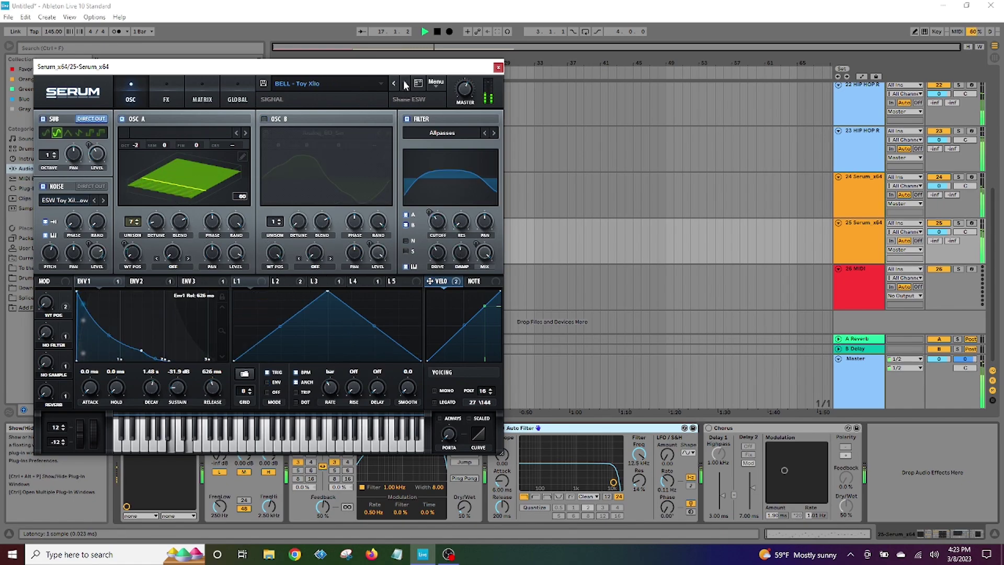
pyautogui.click(406, 84)
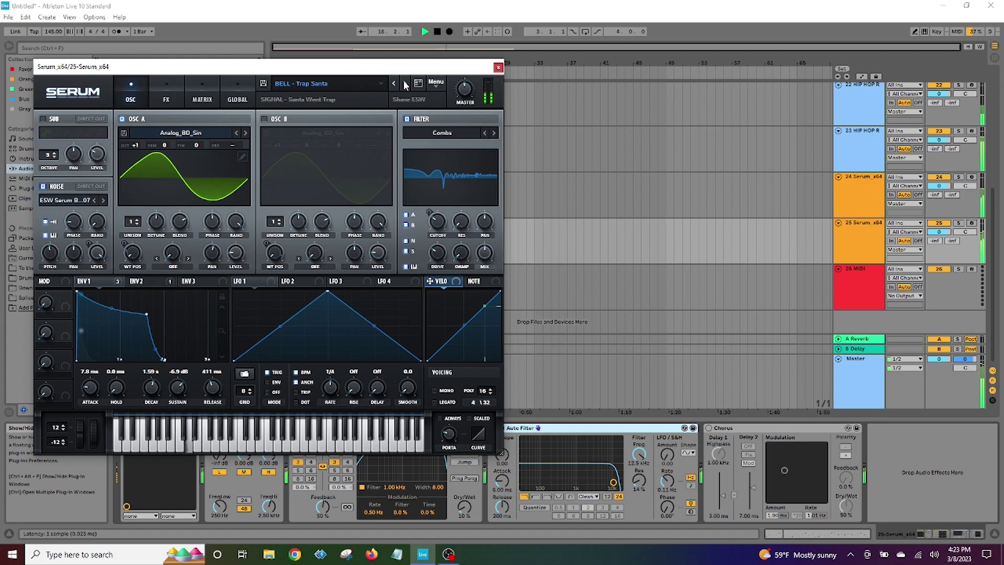
pyautogui.click(405, 84)
pyautogui.click(405, 84)
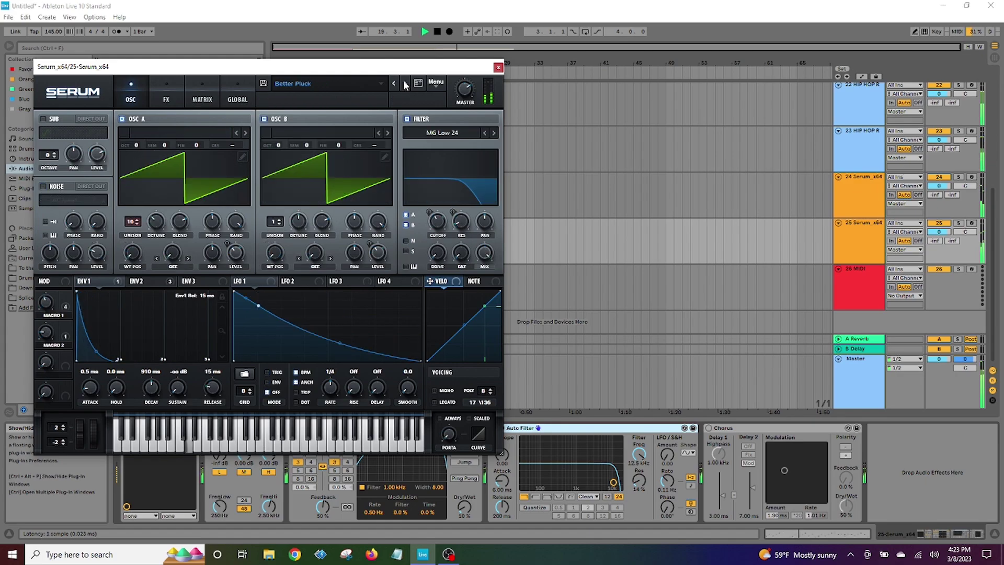
pyautogui.click(406, 84)
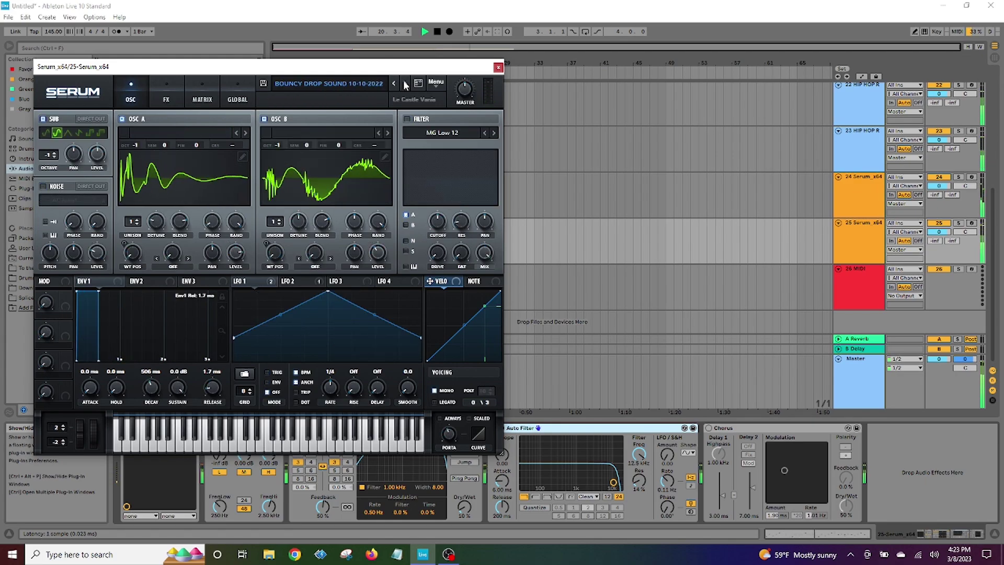
pyautogui.click(405, 83)
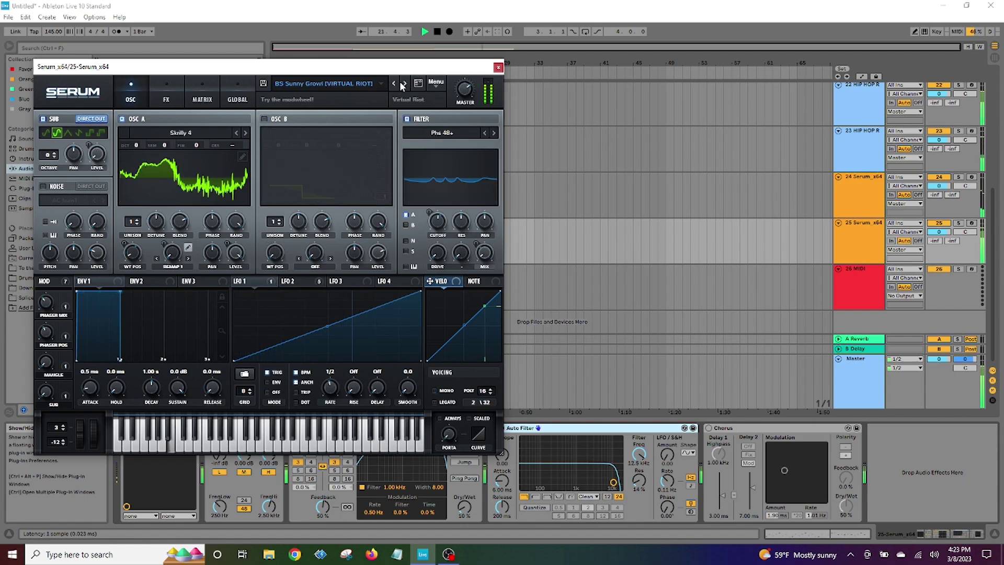
pyautogui.click(405, 83)
# - Audition the Synth preset SY Mtron Saw [SD] from the start of the arrangement, and switch Serum to SY Multicolor [CFA]
pyautogui.click(362, 84)
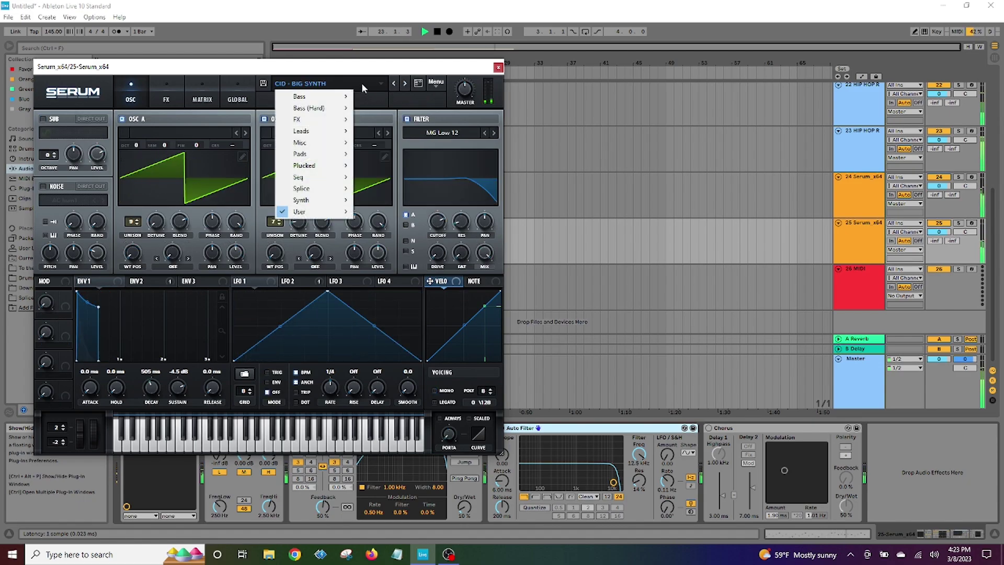
pyautogui.moveTo(325, 182)
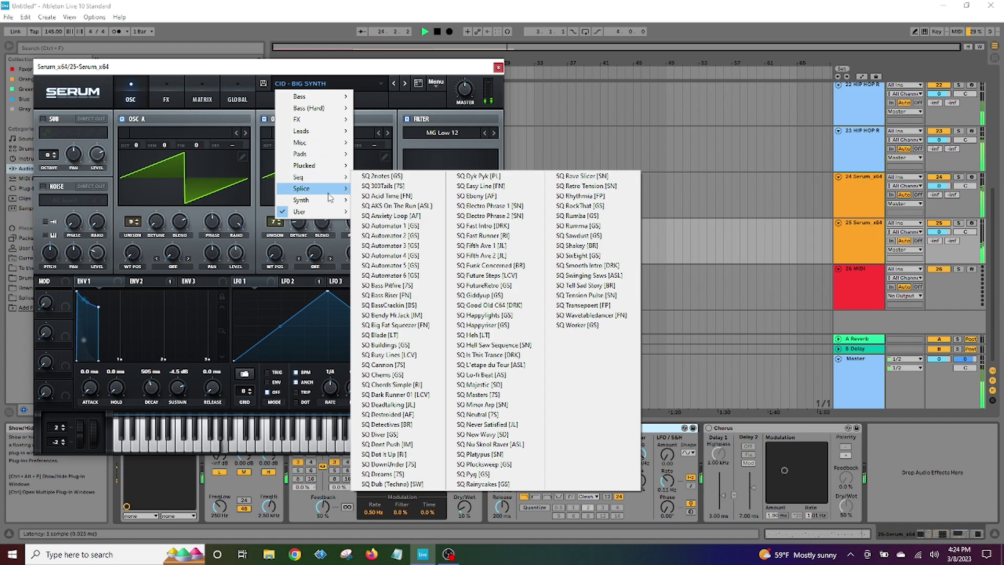
pyautogui.moveTo(335, 204)
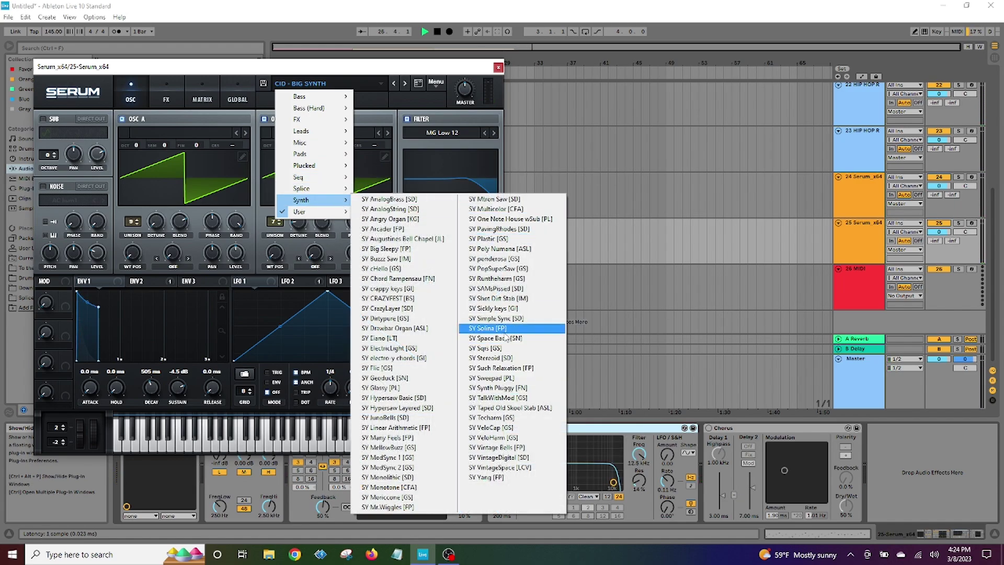
pyautogui.click(494, 199)
pyautogui.click(425, 31)
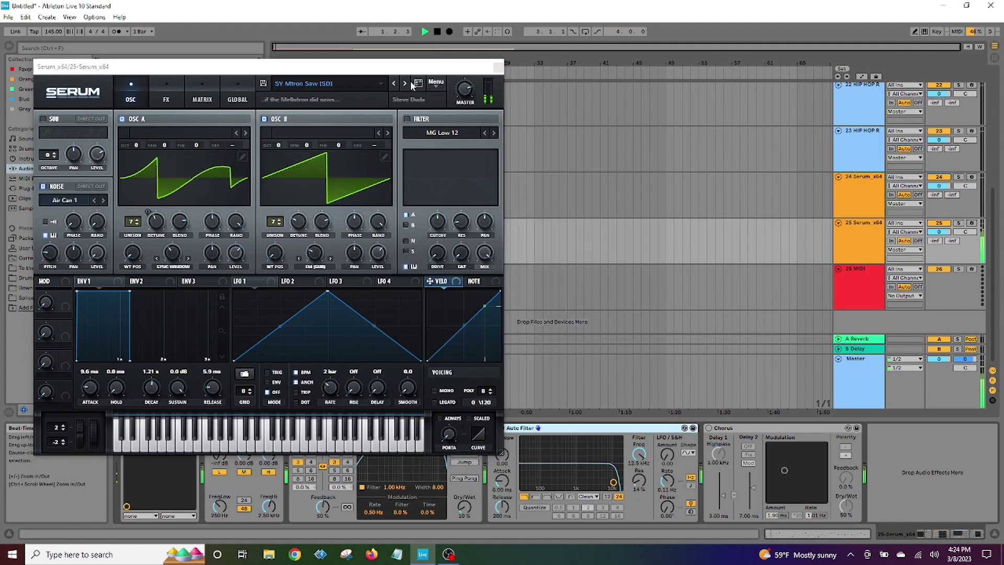
pyautogui.click(405, 83)
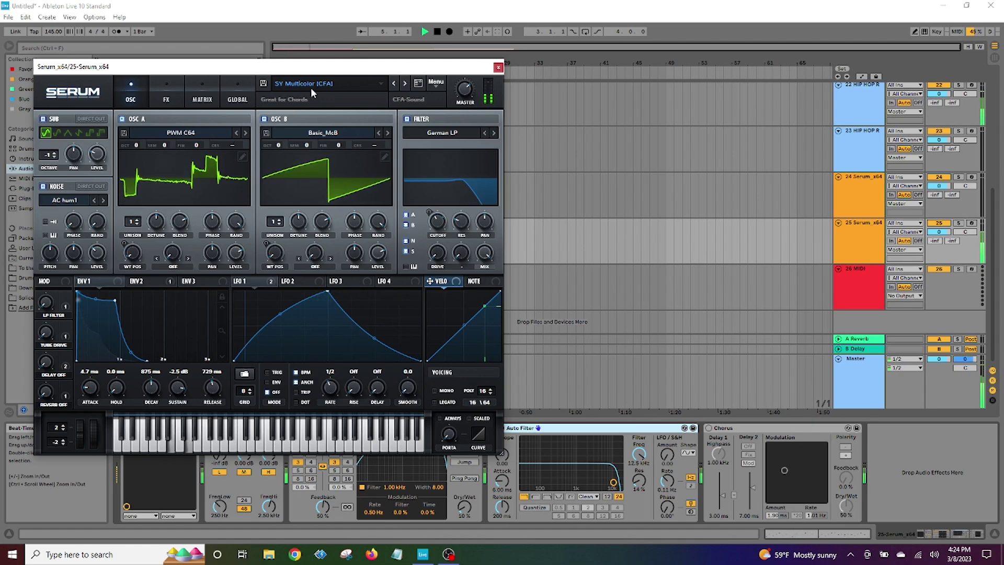
# - Review Serum's effects on track 25 and try bypassing the track's Delay device
pyautogui.click(177, 93)
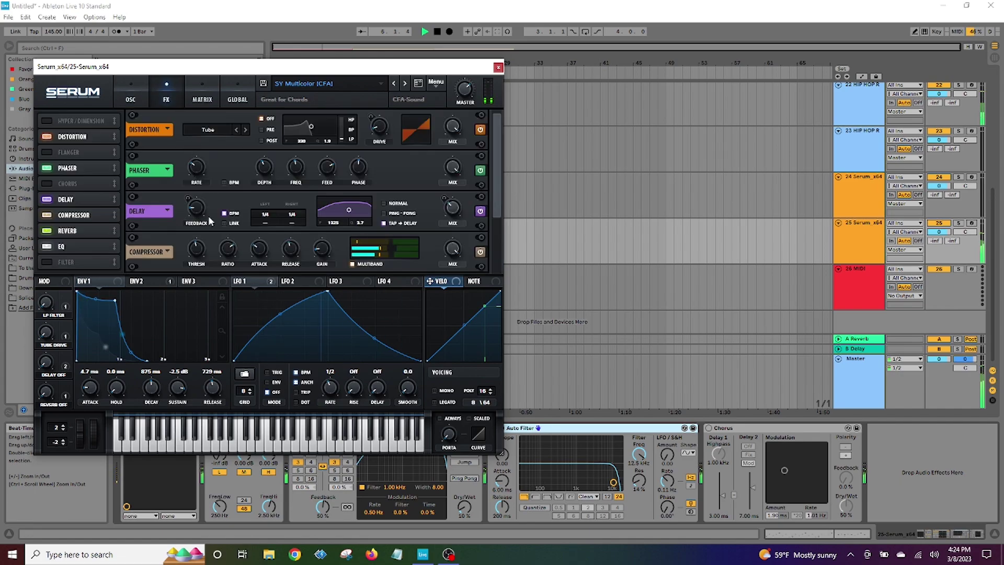
pyautogui.click(498, 68)
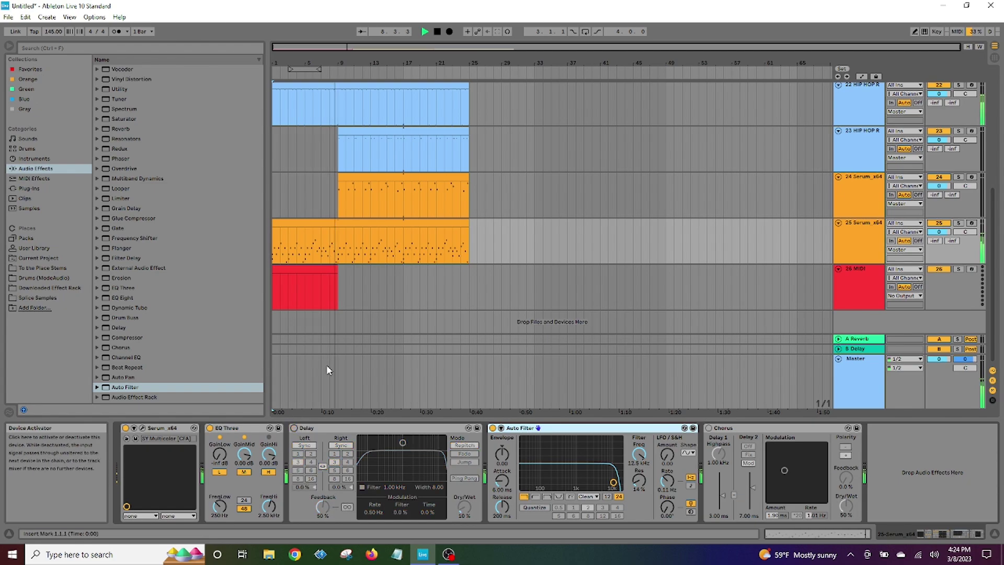
pyautogui.click(399, 221)
pyautogui.click(866, 197)
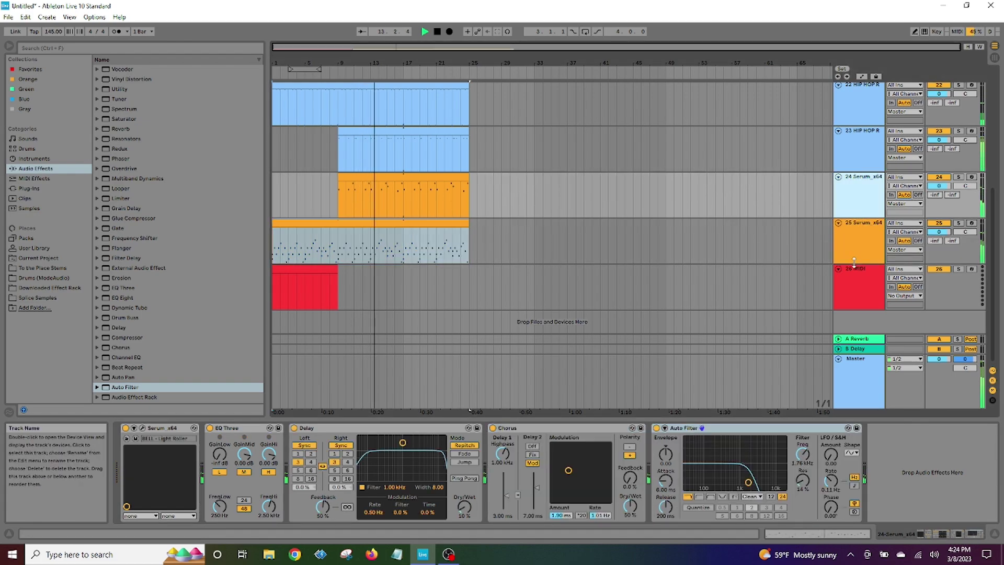
# - Turn off Serum's internal Delay effect on track 25 and reactivate the track's own Delay device
pyautogui.click(870, 250)
pyautogui.click(142, 428)
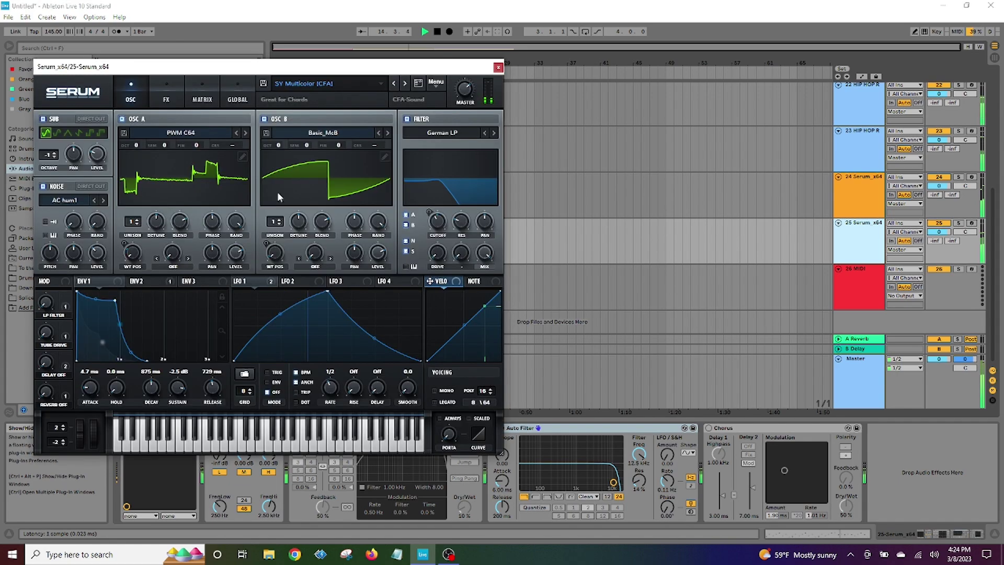
pyautogui.click(167, 94)
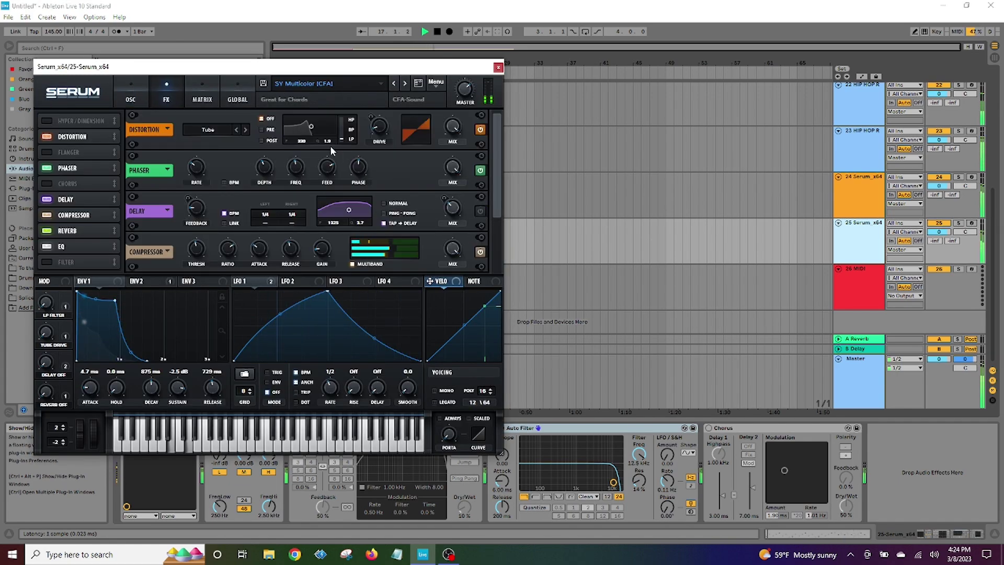
pyautogui.click(498, 69)
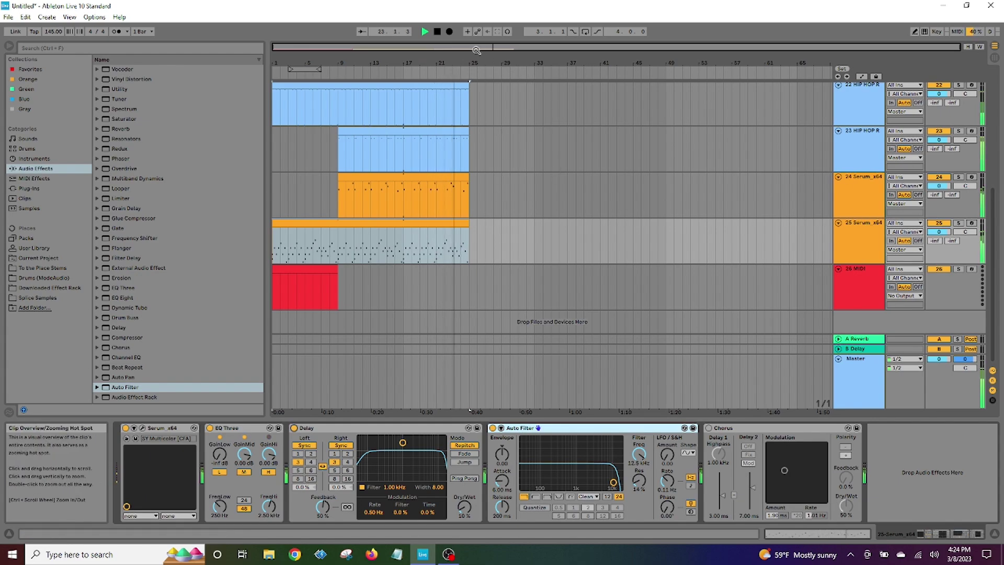
pyautogui.doubleClick(438, 33)
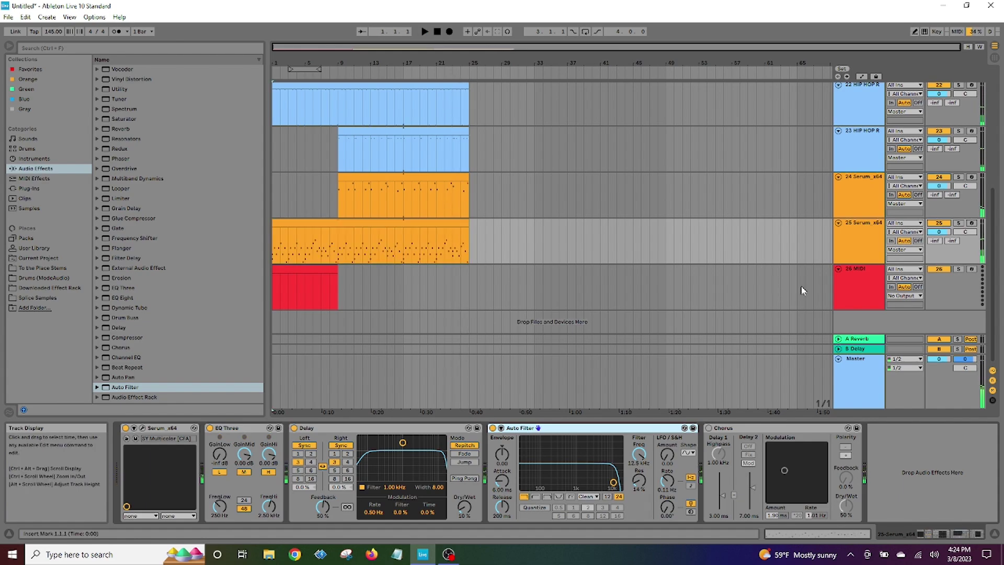
# - Load Kontakt onto MIDI track 26 with the NOIRE Felt piano from the Noire library
pyautogui.click(840, 280)
pyautogui.click(23, 190)
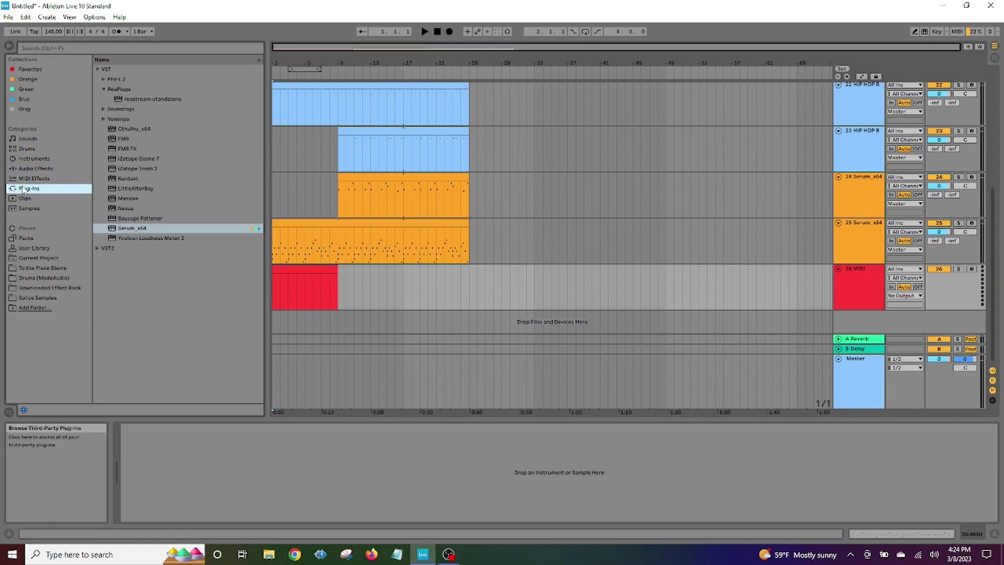
pyautogui.click(131, 181)
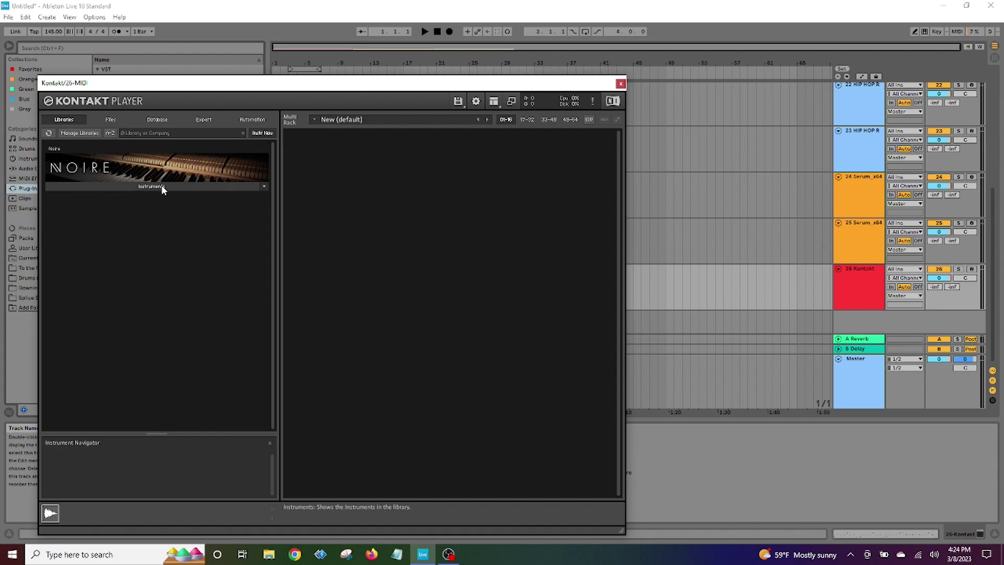
pyautogui.click(161, 185)
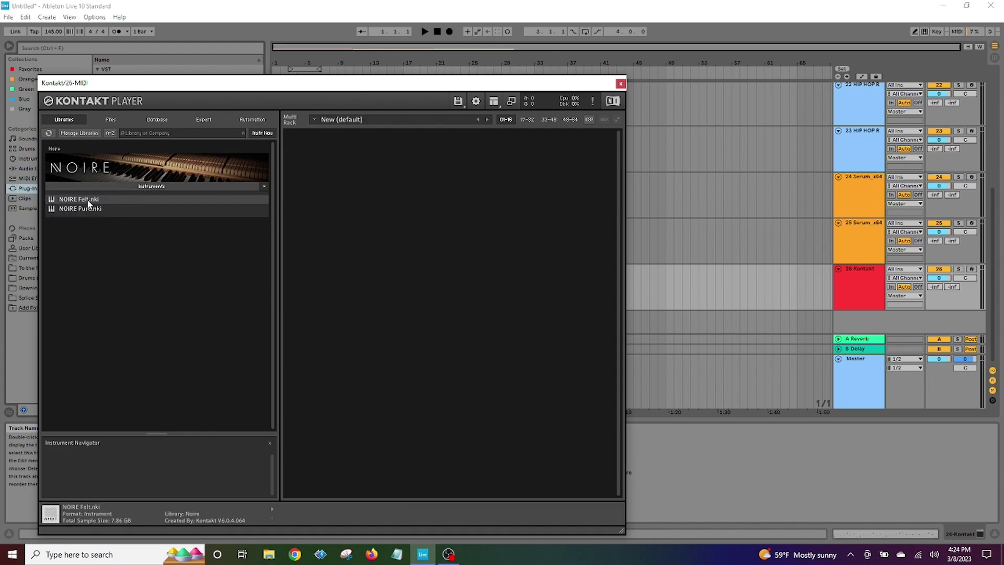
pyautogui.doubleClick(254, 198)
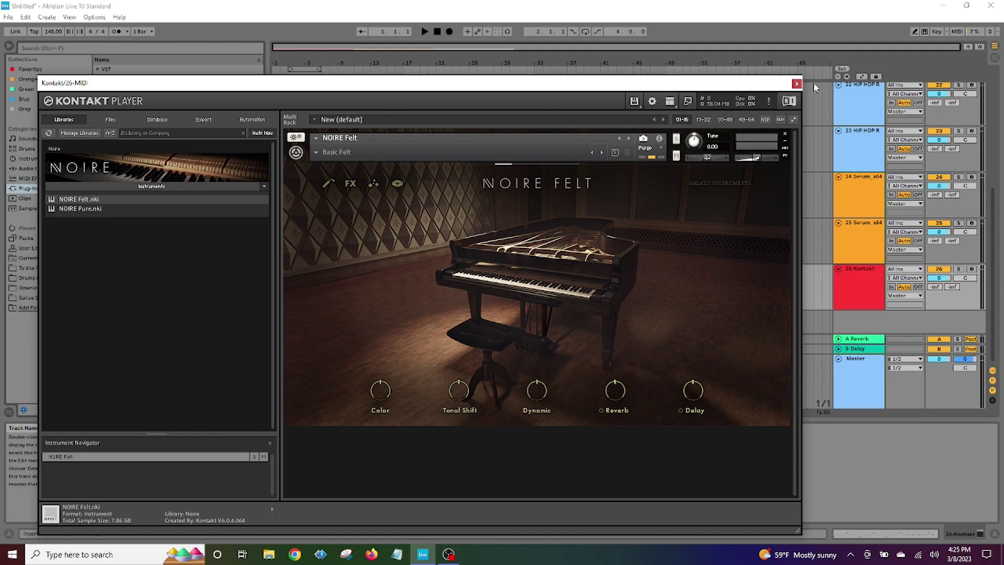
pyautogui.click(798, 84)
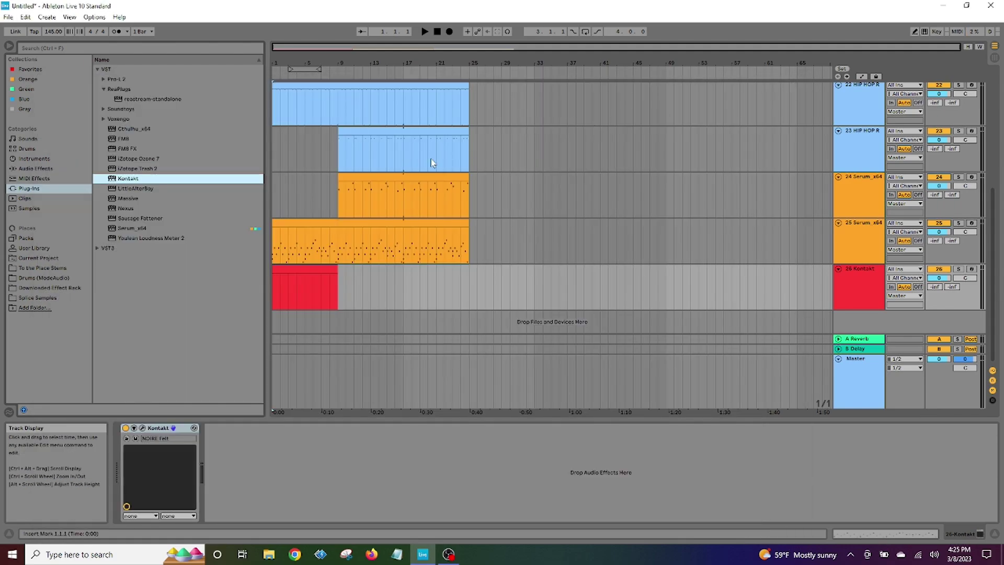
# - Open the track 25 melody clip in an enlarged note editor and examine the pitches of its notes
pyautogui.doubleClick(330, 222)
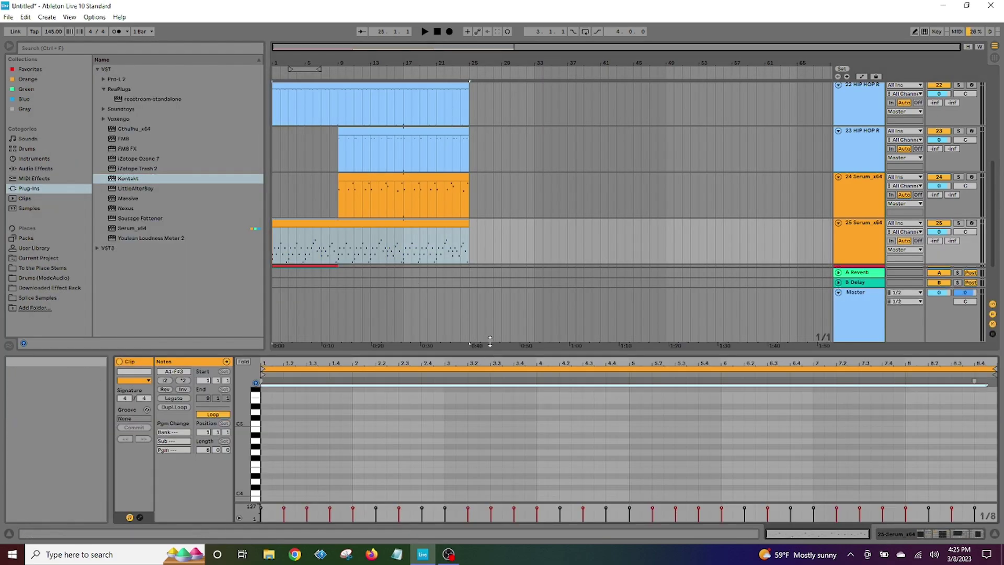
pyautogui.moveTo(490, 340); pyautogui.dragTo(490, 85)
pyautogui.click(367, 309)
pyautogui.moveTo(261, 108); pyautogui.dragTo(974, 492)
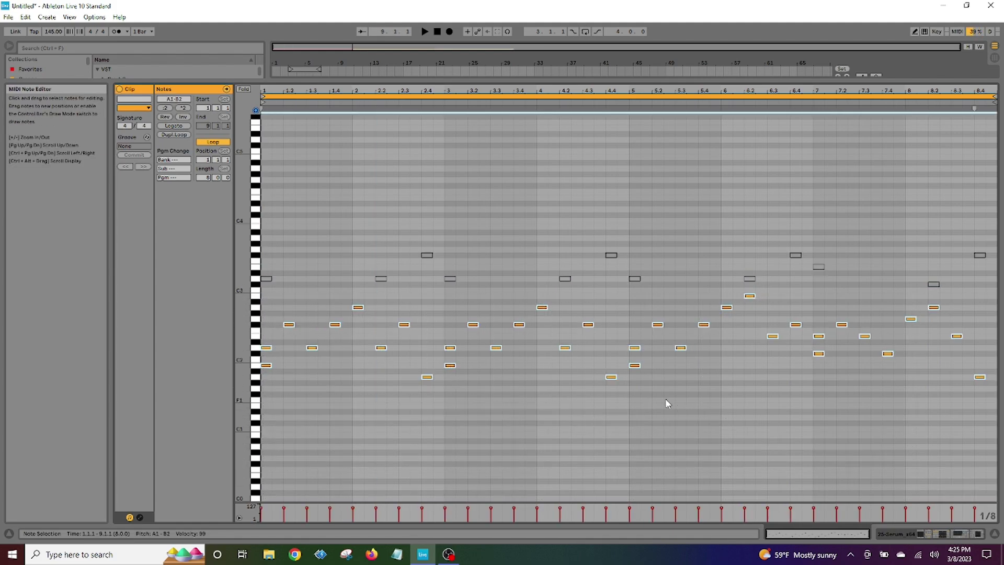
pyautogui.moveTo(494, 81); pyautogui.dragTo(494, 386)
# - Paste the track 25 melody notes at the start of the empty Kontakt clip on track 26 in an enlarged note editor
pyautogui.click(324, 248)
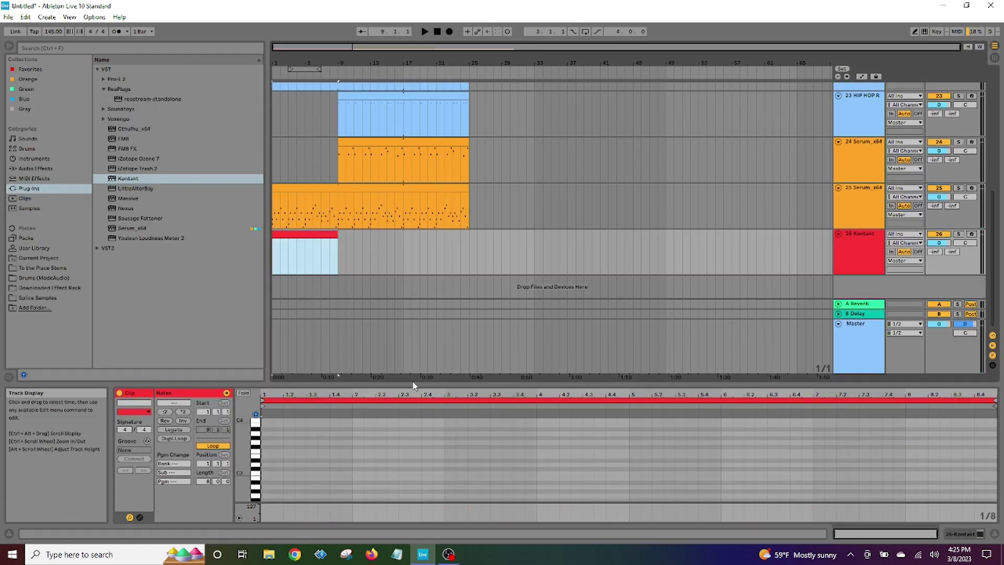
pyautogui.moveTo(414, 386); pyautogui.dragTo(314, 160)
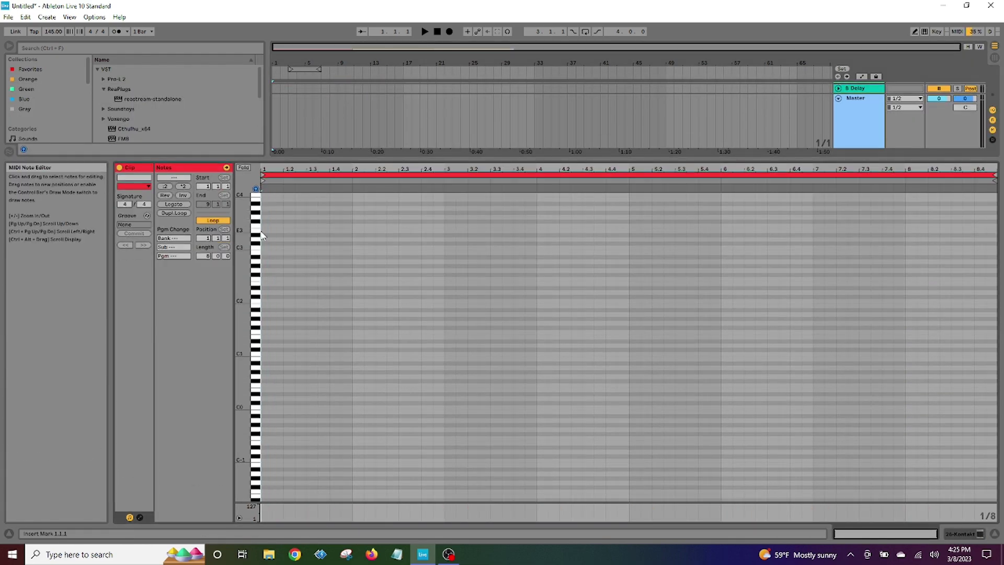
pyautogui.hotkey('ctrl', 'v')
pyautogui.click(364, 238)
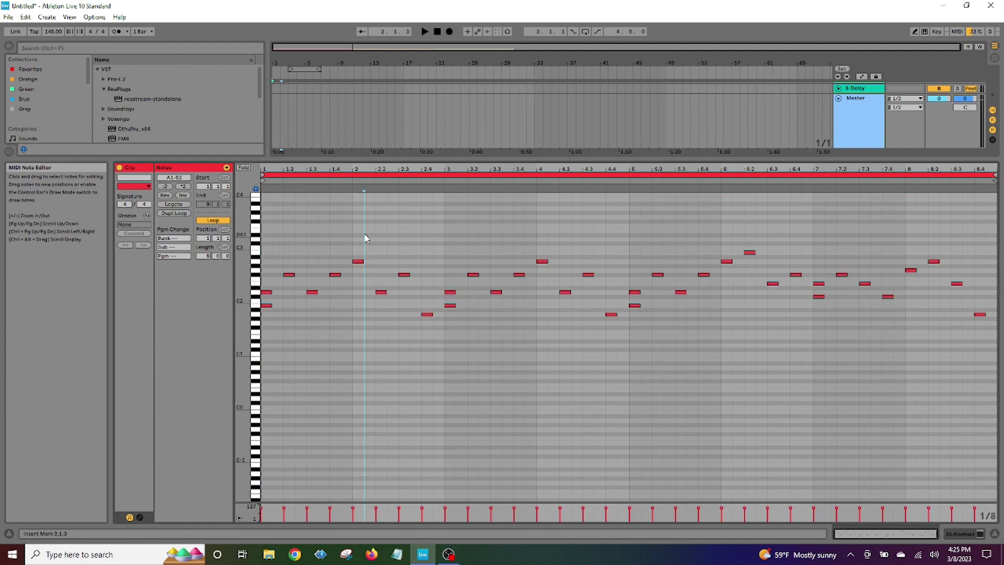
pyautogui.click(439, 31)
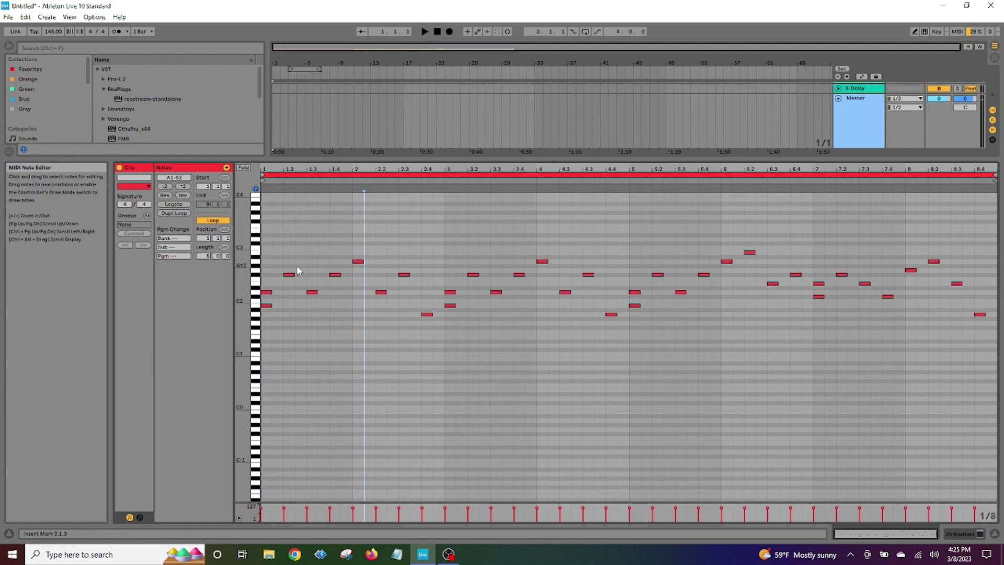
# - Shift neighbouring F#2 notes to form B1–D2–F#2 chords at bars 1, 3 and 5, and a C#2–E2–F#2 chord at bar 7
pyautogui.click(268, 306)
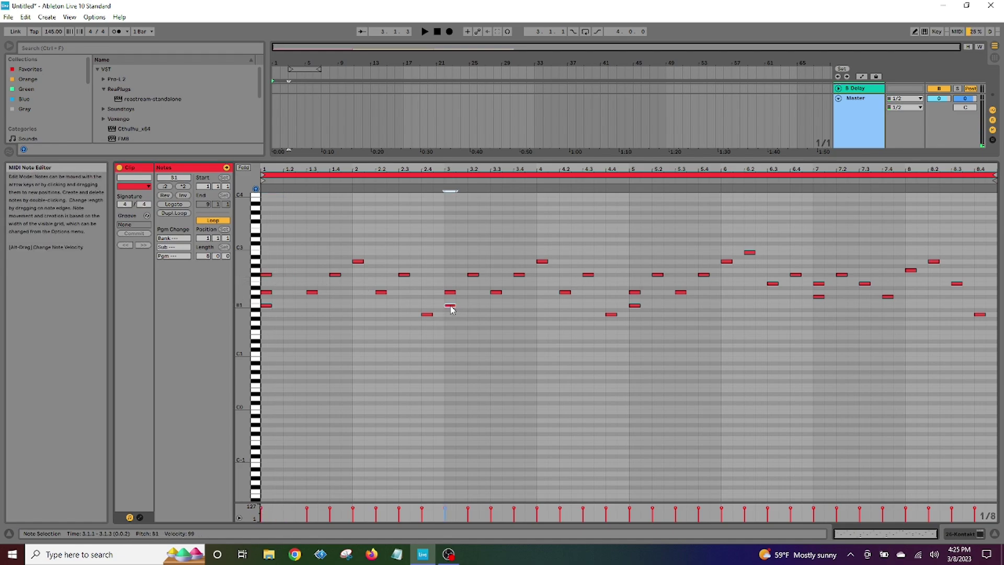
pyautogui.moveTo(469, 275); pyautogui.dragTo(445, 276)
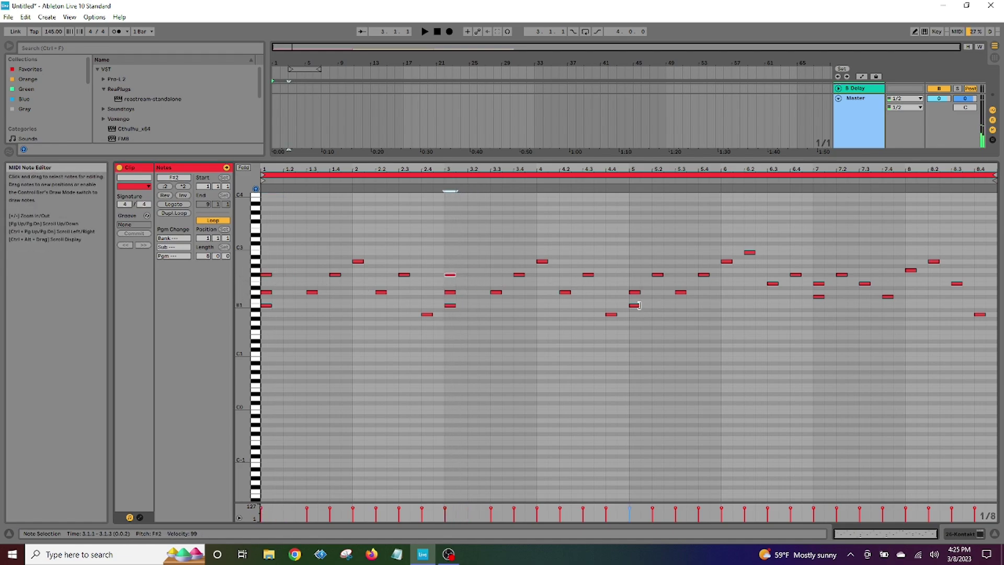
pyautogui.moveTo(657, 275); pyautogui.dragTo(633, 277)
pyautogui.click(823, 298)
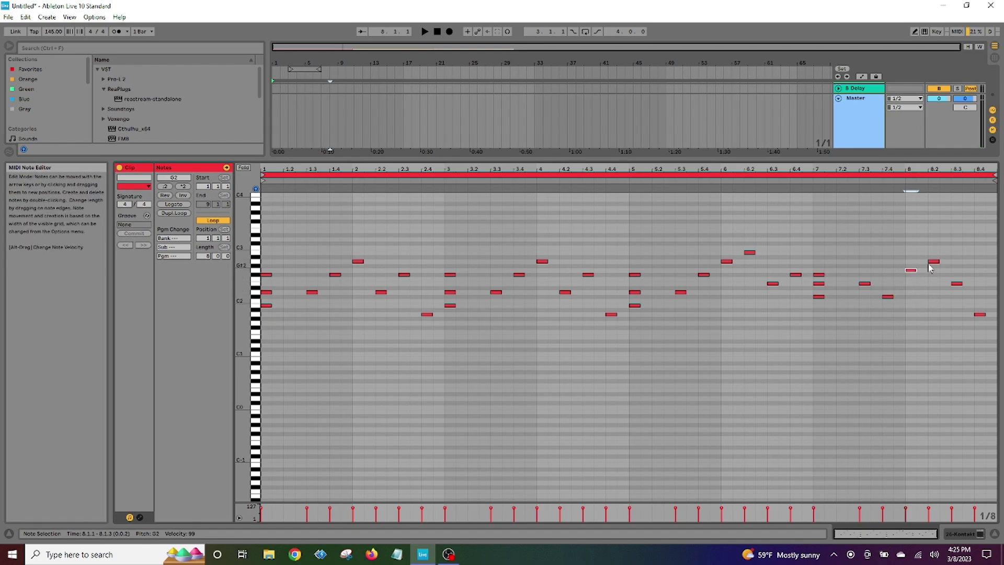
# - Move the nearby A2 and E2 notes onto bar 8 to stack an E2–G2–A2 chord
pyautogui.click(957, 285)
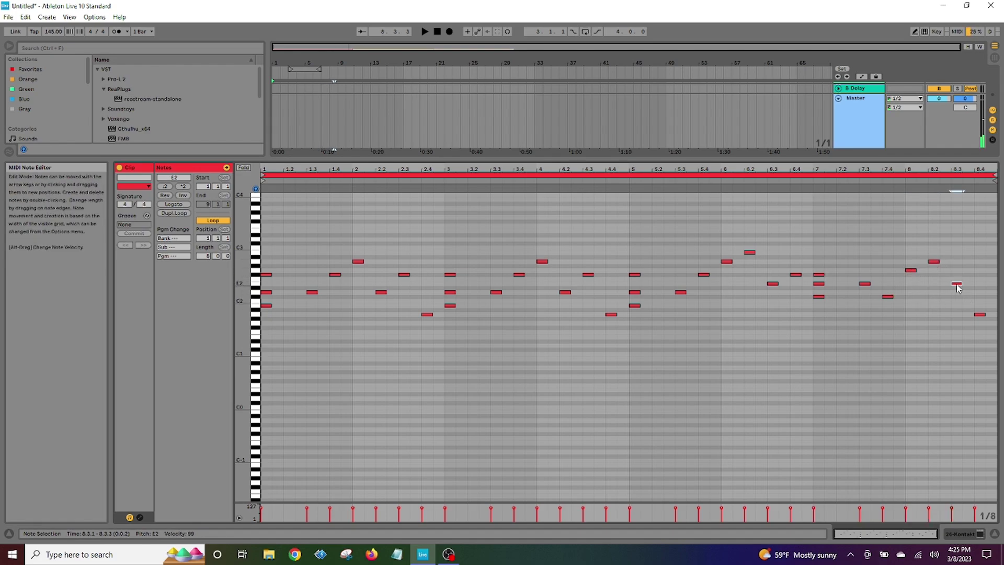
pyautogui.click(980, 314)
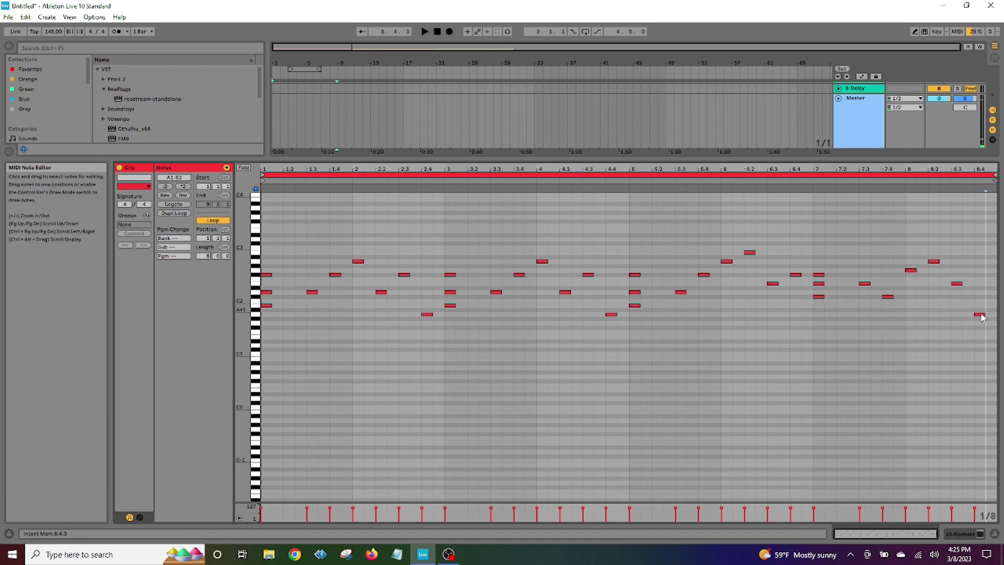
pyautogui.moveTo(921, 287)
pyautogui.mouseDown()
pyautogui.moveTo(911, 285)
pyautogui.moveTo(911, 262)
pyautogui.moveTo(909, 325)
pyautogui.mouseUp()
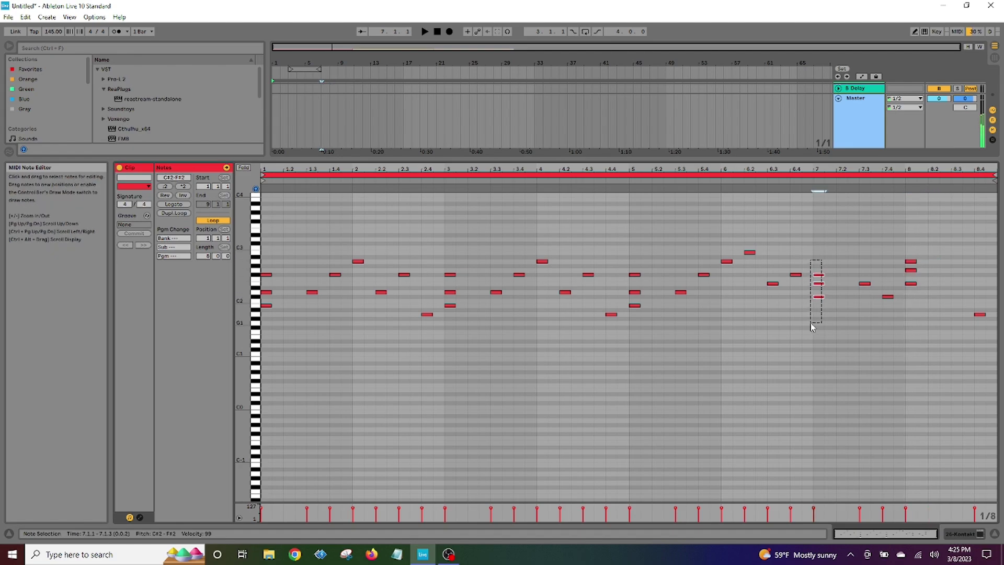
# - Delete the leftover melody notes between the chords, keeping only the chords at bars 1, 3, 5, 7 and 8
pyautogui.press('Delete')
pyautogui.click(964, 342)
pyautogui.moveTo(665, 230); pyautogui.dragTo(793, 362)
pyautogui.press('Delete')
pyautogui.moveTo(482, 238); pyautogui.dragTo(614, 368)
pyautogui.press('Delete')
pyautogui.moveTo(307, 244); pyautogui.dragTo(430, 352)
pyautogui.press('Delete')
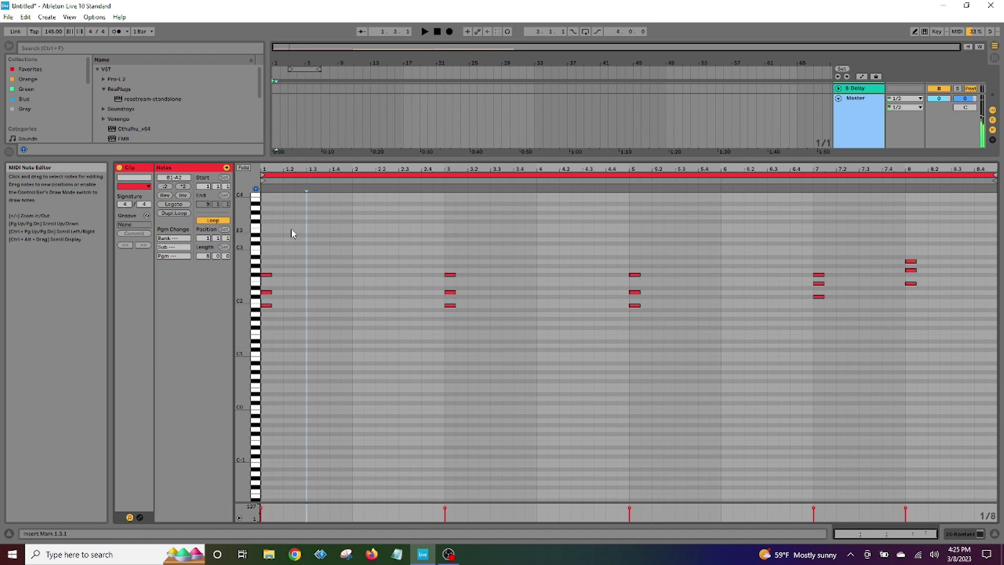
# - Lengthen all chord notes to one bar each, including the E2 note of the bar 7 chord
pyautogui.hotkey('ctrl', 'a')
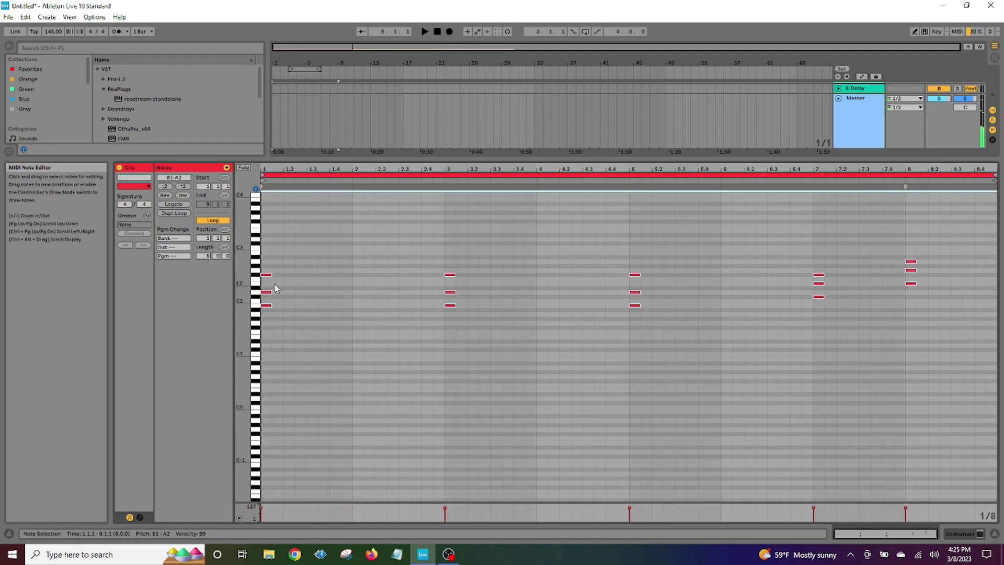
pyautogui.moveTo(270, 281); pyautogui.dragTo(442, 286)
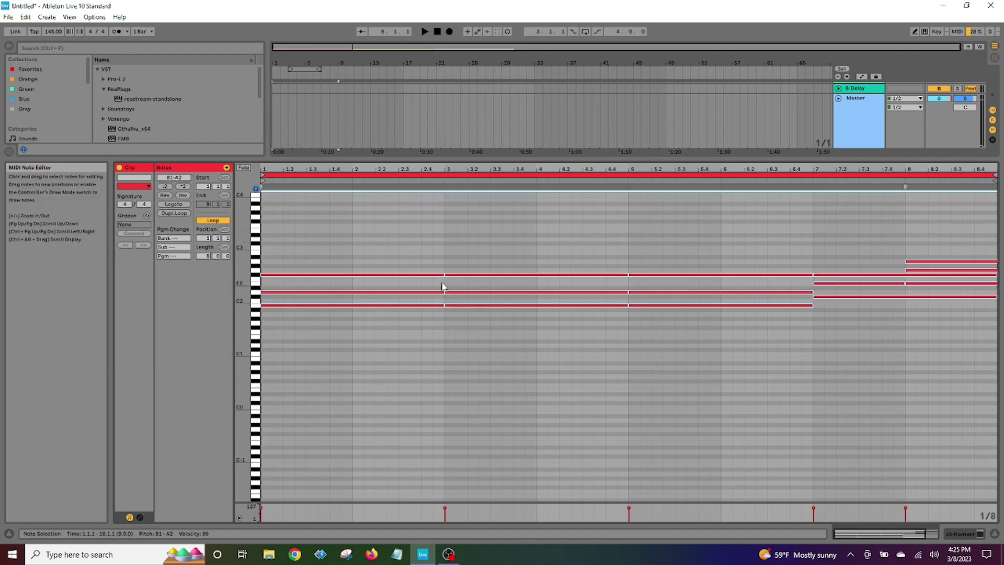
pyautogui.moveTo(442, 279); pyautogui.dragTo(354, 276)
pyautogui.click(710, 241)
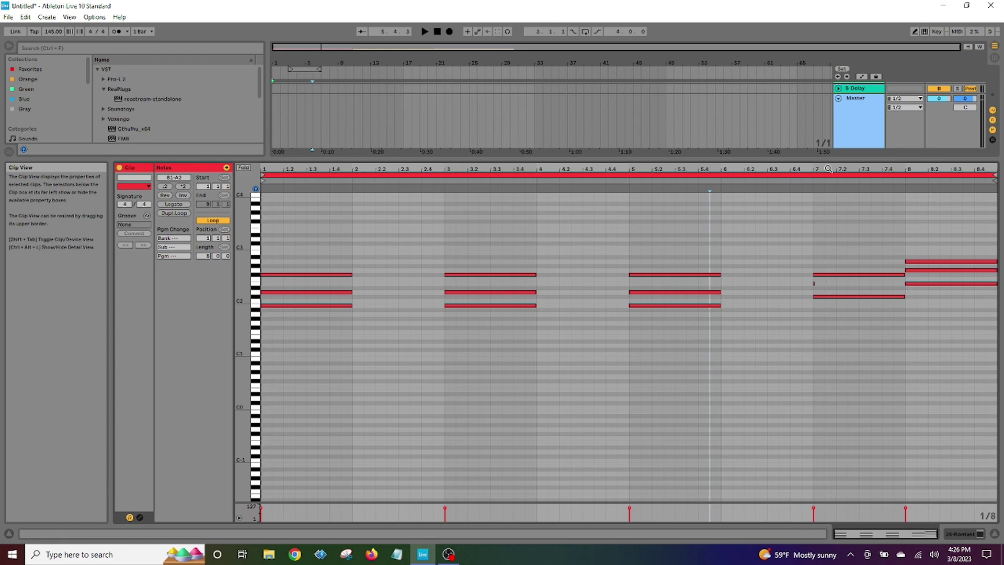
pyautogui.moveTo(815, 285); pyautogui.dragTo(906, 285)
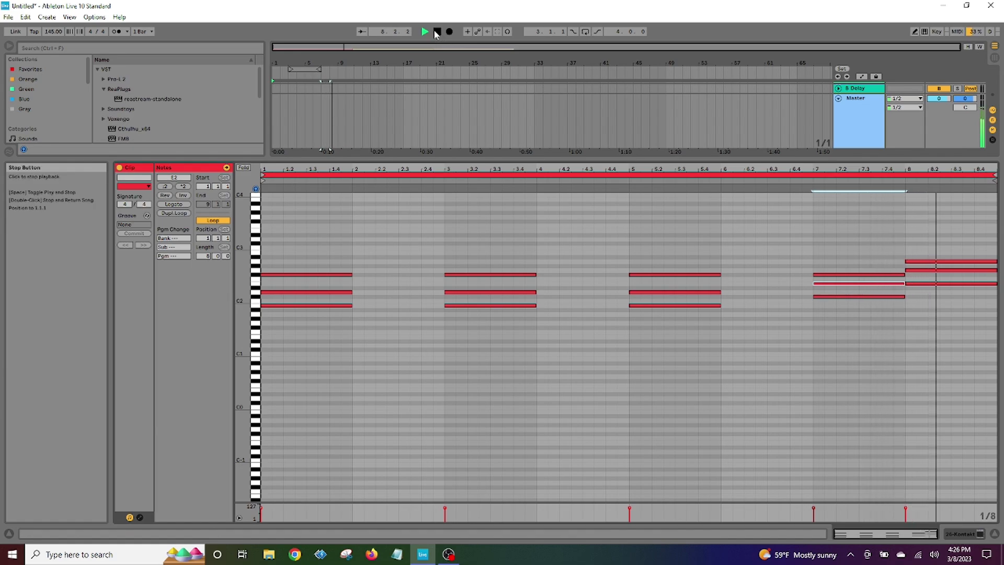
# - Extend the chords at bars 1, 3 and 5 to two bars each so they run up to the following chord
pyautogui.moveTo(296, 241); pyautogui.dragTo(726, 404)
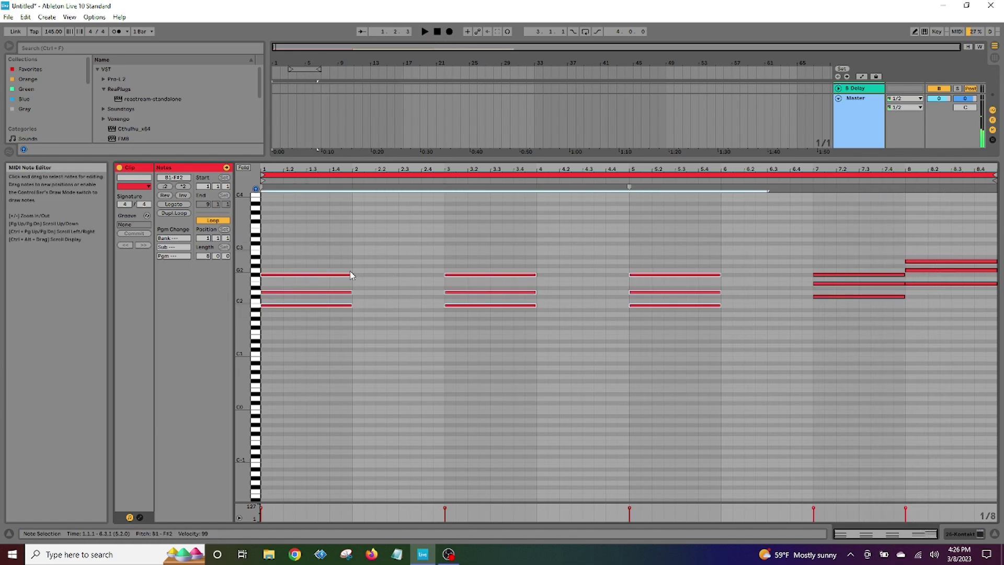
pyautogui.moveTo(350, 272); pyautogui.dragTo(443, 273)
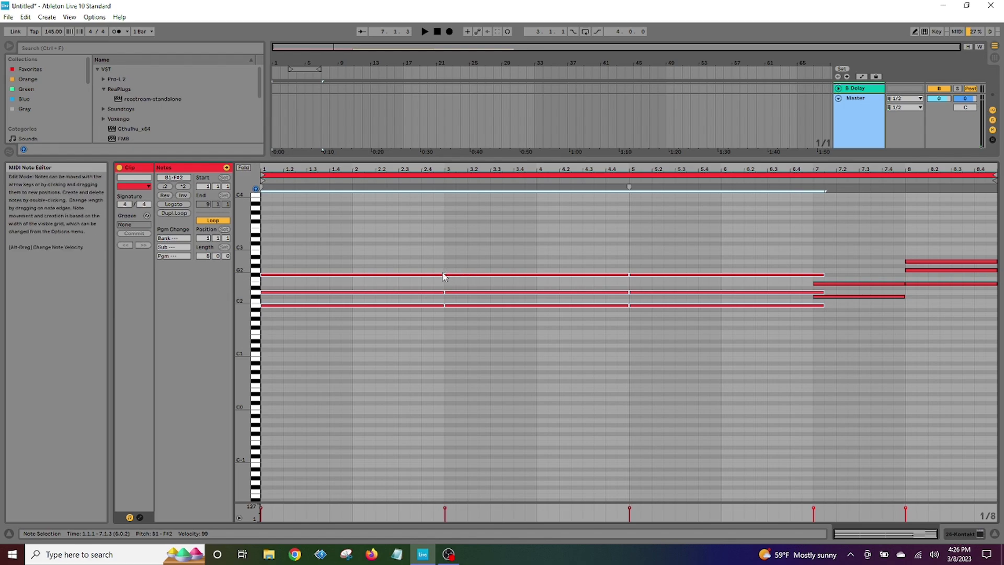
pyautogui.moveTo(824, 275); pyautogui.dragTo(815, 276)
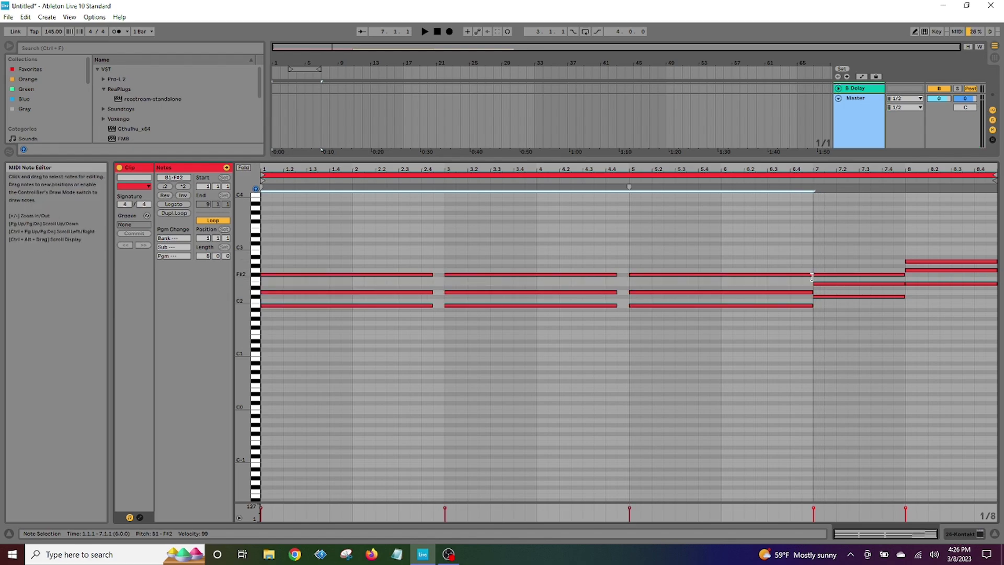
pyautogui.click(664, 238)
pyautogui.moveTo(407, 256); pyautogui.dragTo(506, 318)
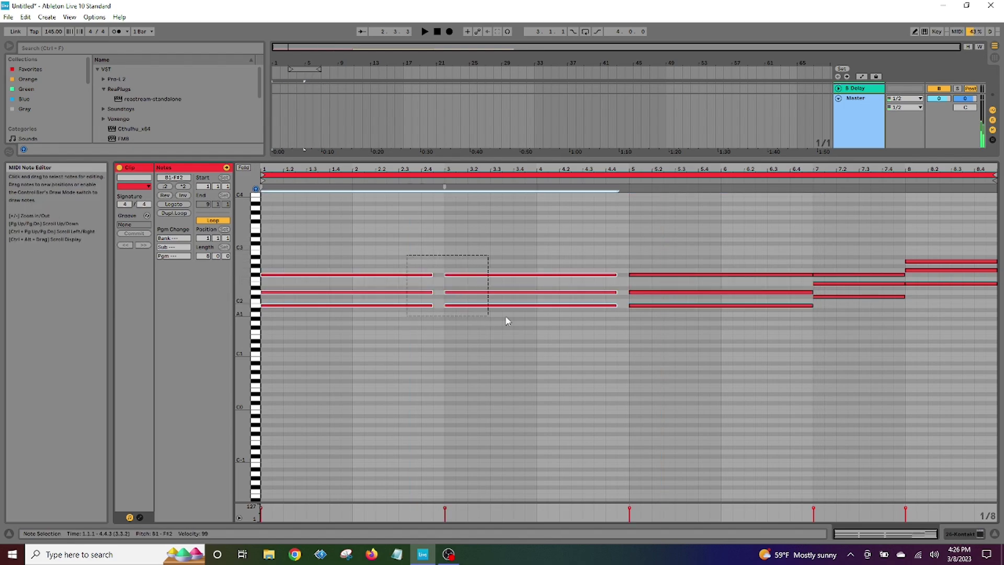
pyautogui.moveTo(619, 278); pyautogui.dragTo(629, 274)
# - Transpose all the Kontakt clip's chord notes up two octaves, so the lowest note is B3
pyautogui.moveTo(843, 240); pyautogui.dragTo(862, 350)
pyautogui.moveTo(916, 231); pyautogui.dragTo(932, 362)
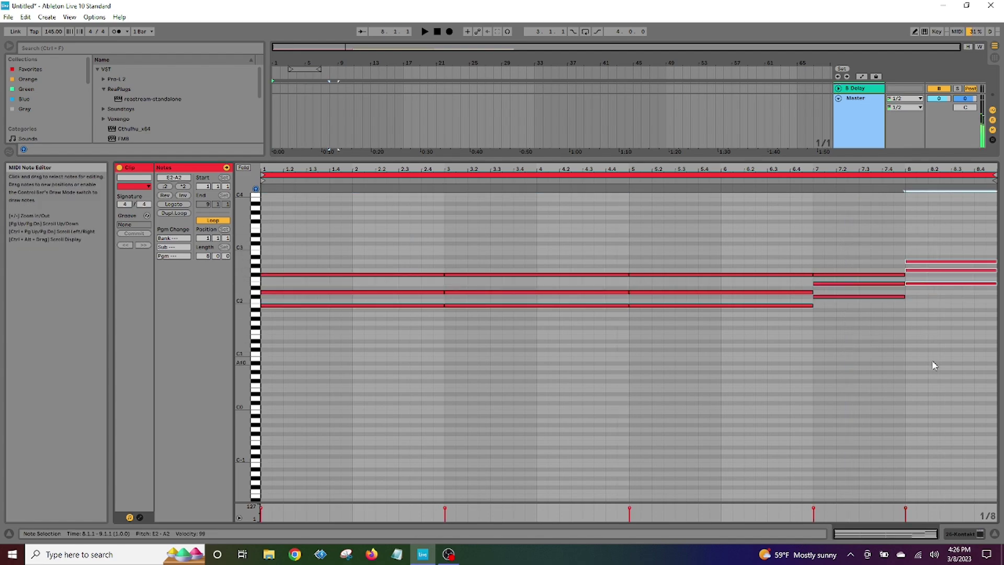
pyautogui.moveTo(367, 225); pyautogui.dragTo(383, 302)
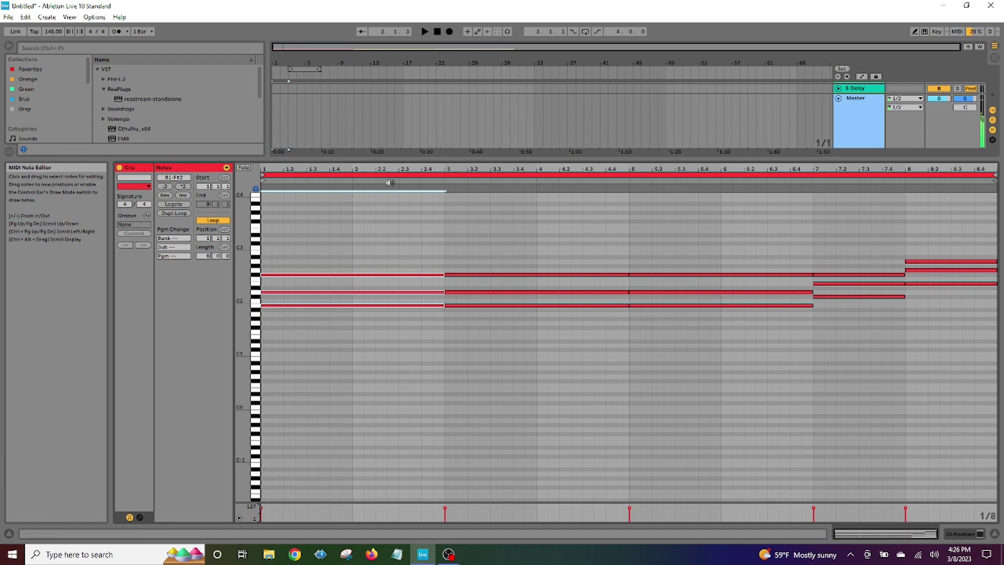
pyautogui.moveTo(366, 208); pyautogui.dragTo(998, 416)
pyautogui.scroll(4, 362, 354)
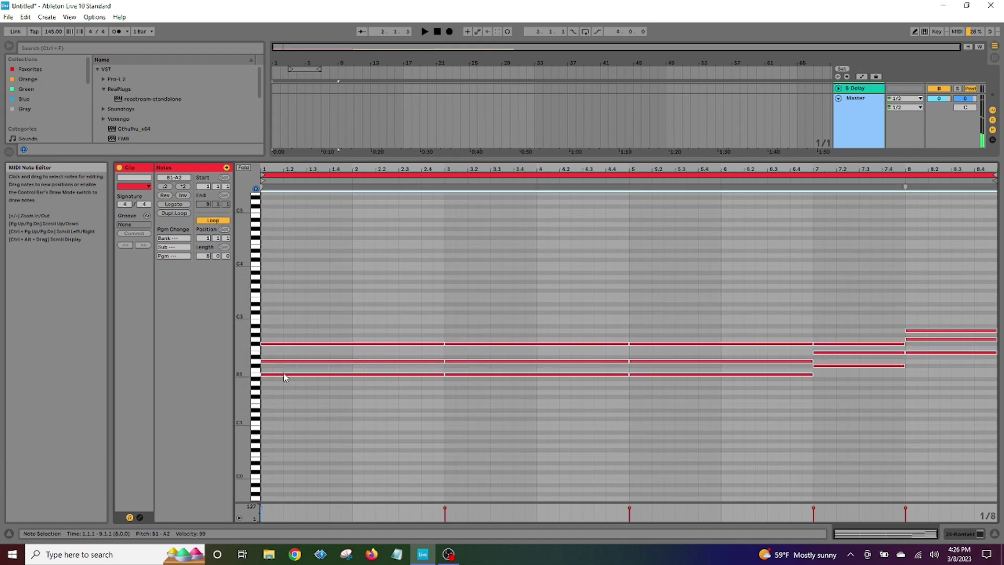
pyautogui.moveTo(279, 379); pyautogui.dragTo(295, 255)
# - Play the arrangement with the Kontakt track soloed, and display the device chain of track 25
pyautogui.click(423, 33)
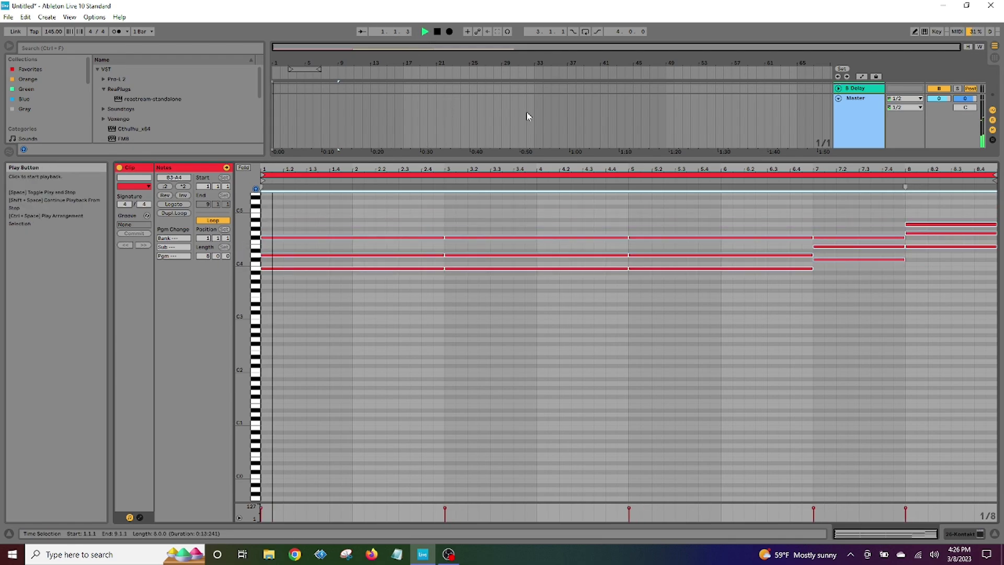
pyautogui.moveTo(769, 160); pyautogui.dragTo(743, 340)
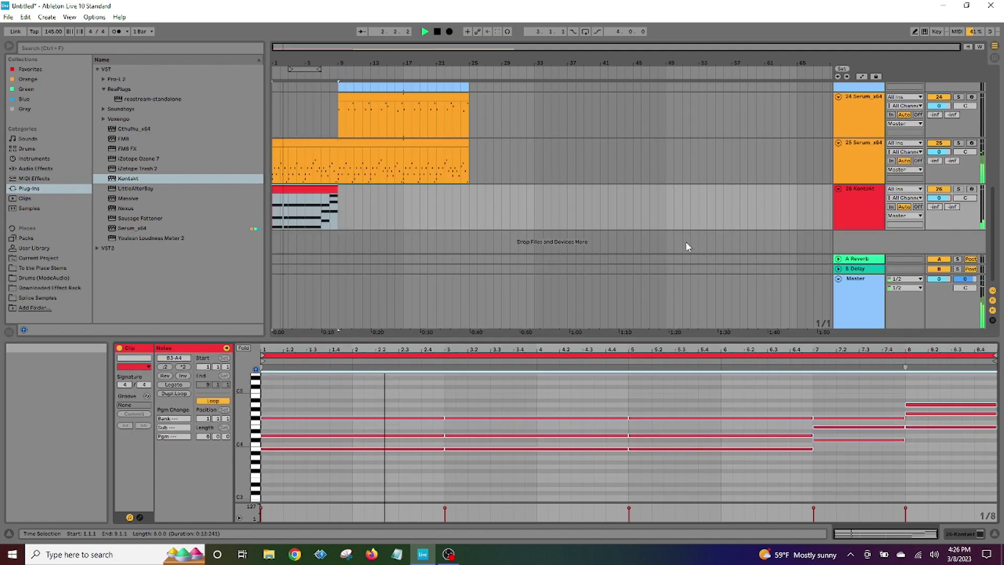
pyautogui.click(958, 223)
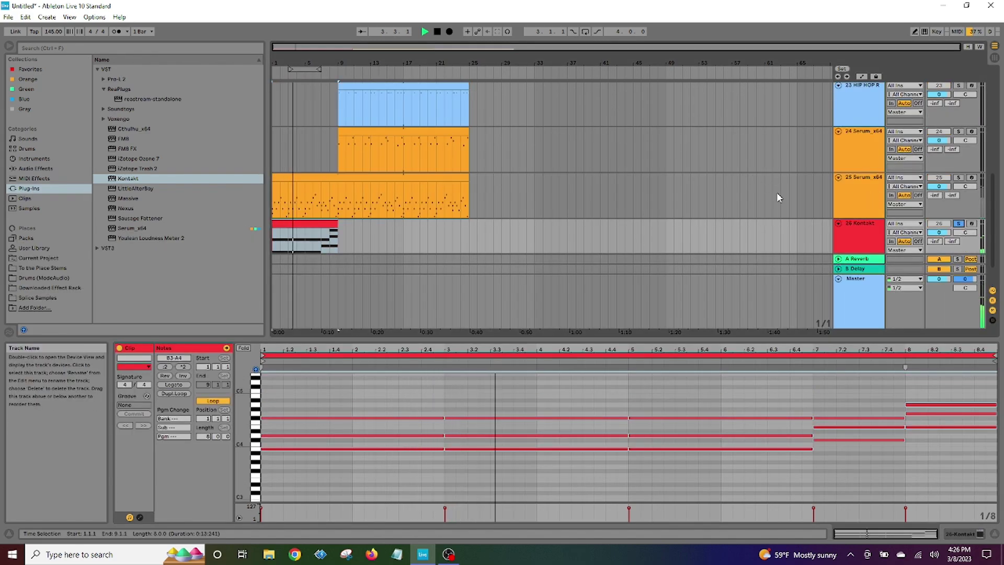
pyautogui.click(858, 199)
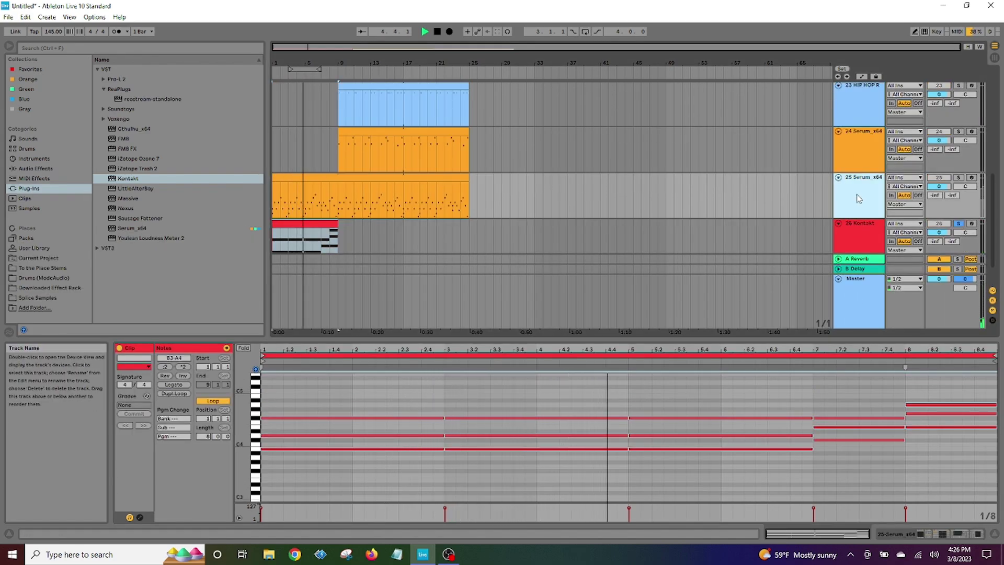
pyautogui.doubleClick(848, 202)
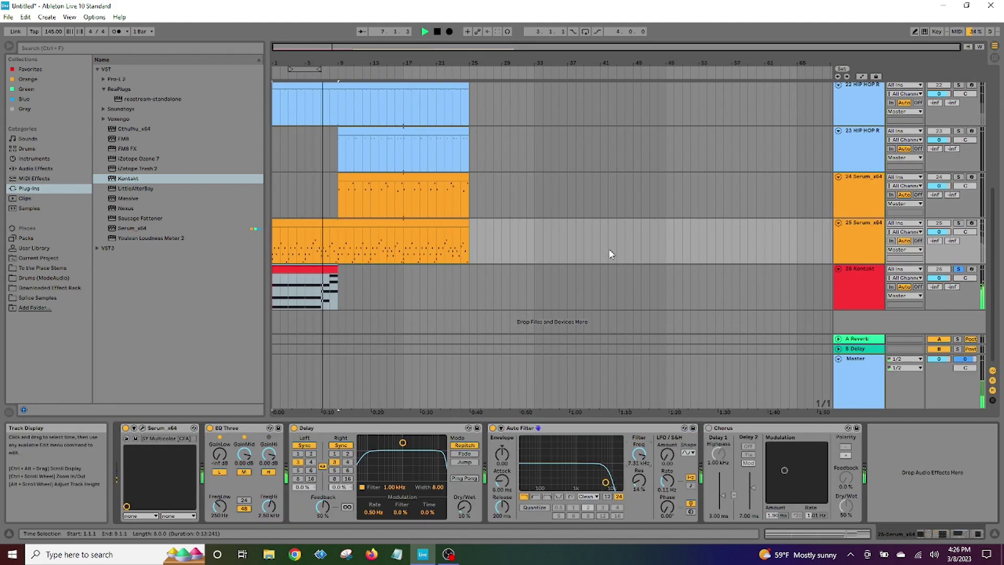
# - Reopen the Kontakt chord clip in an enlarged note editor and stop playback
pyautogui.doubleClick(312, 270)
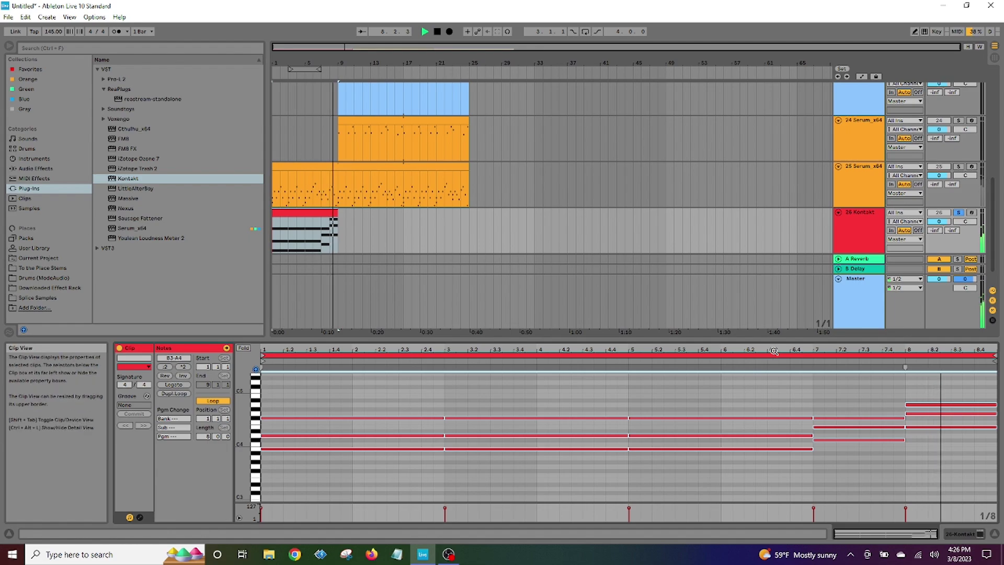
pyautogui.moveTo(782, 339); pyautogui.dragTo(763, 209)
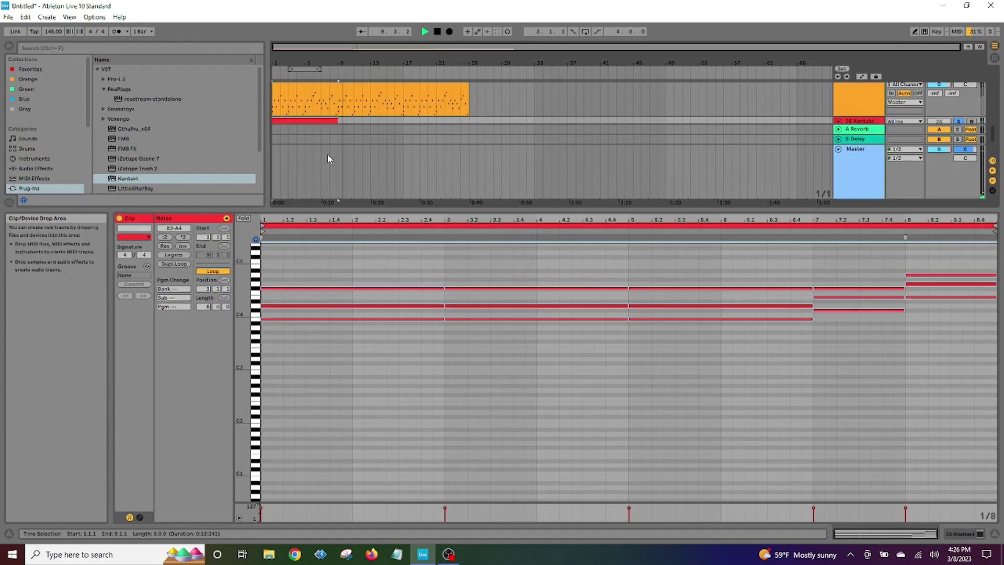
pyautogui.moveTo(407, 210); pyautogui.dragTo(414, 231)
pyautogui.click(437, 31)
# - Audition the chord notes at bars 5 and 7, and raise the bar 7 chord's F#4 note to A4
pyautogui.click(654, 340)
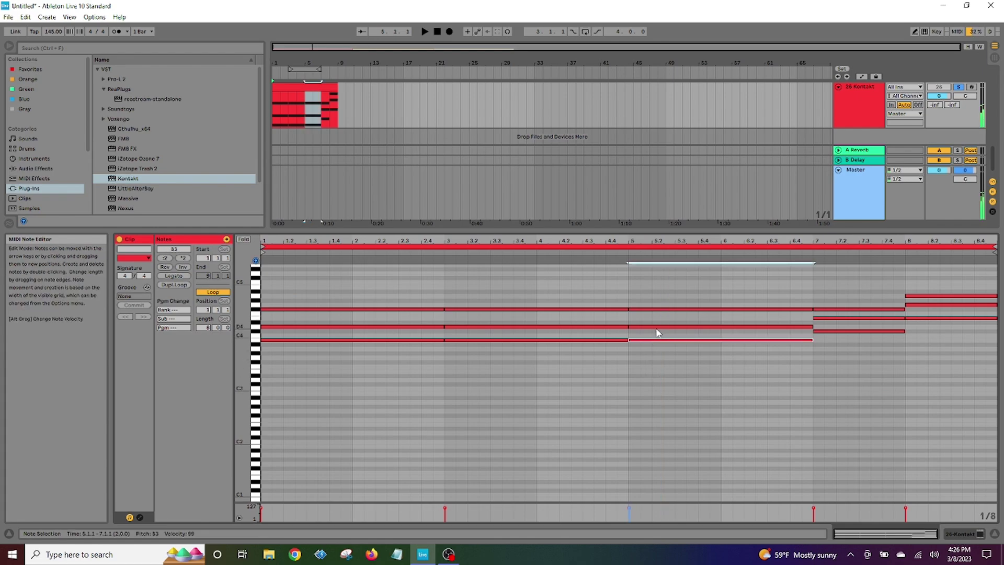
pyautogui.click(657, 310)
pyautogui.click(832, 331)
pyautogui.moveTo(832, 333); pyautogui.dragTo(830, 314)
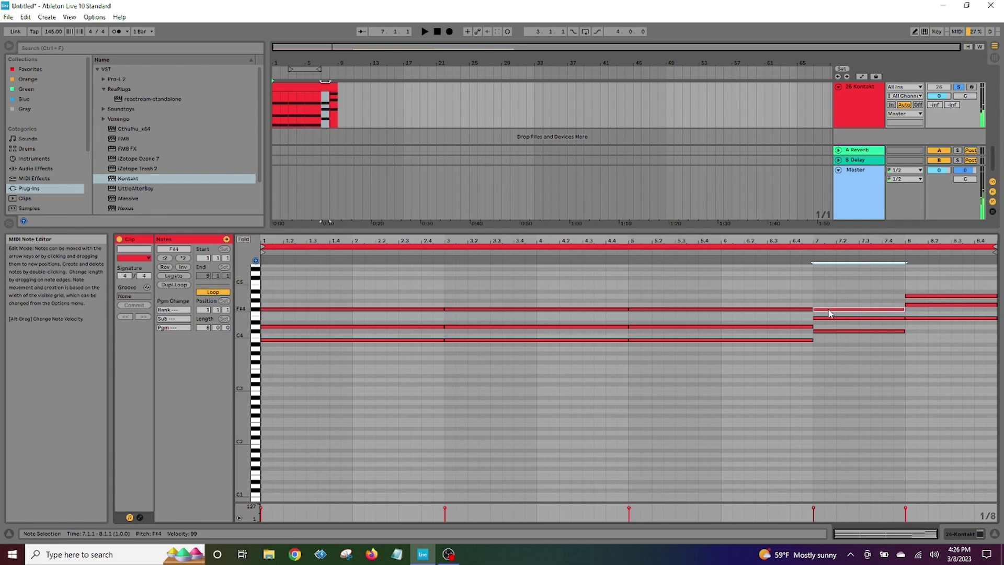
pyautogui.click(919, 324)
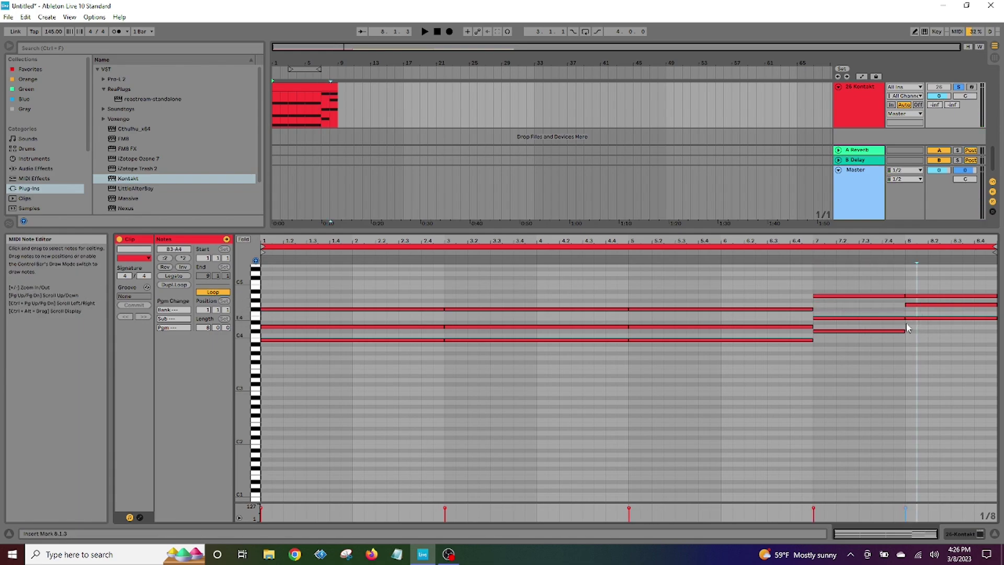
# - Audition the bar 8 chord's notes and revoice it as A3–E4–A4 by lowering its two lower notes
pyautogui.click(920, 296)
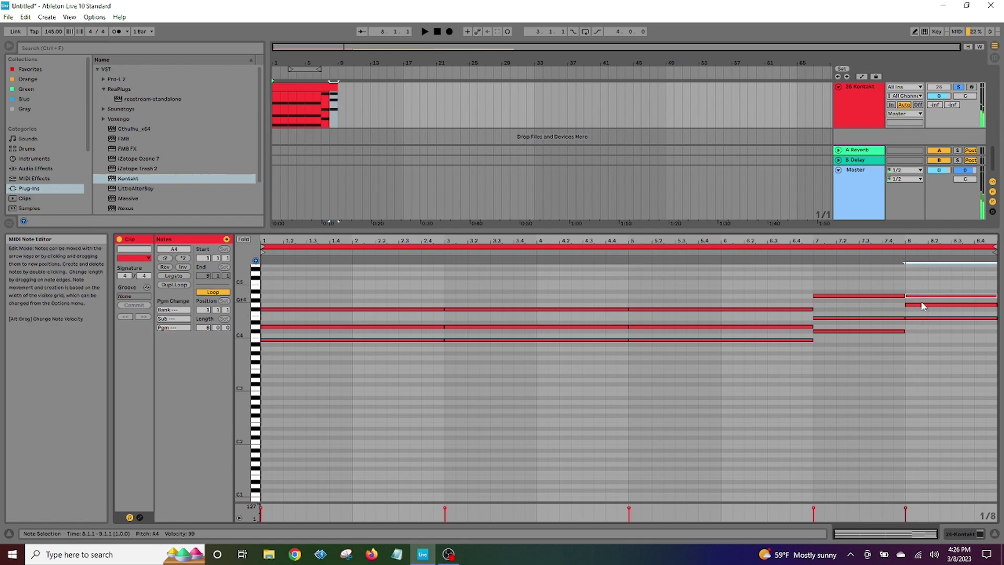
pyautogui.click(925, 307)
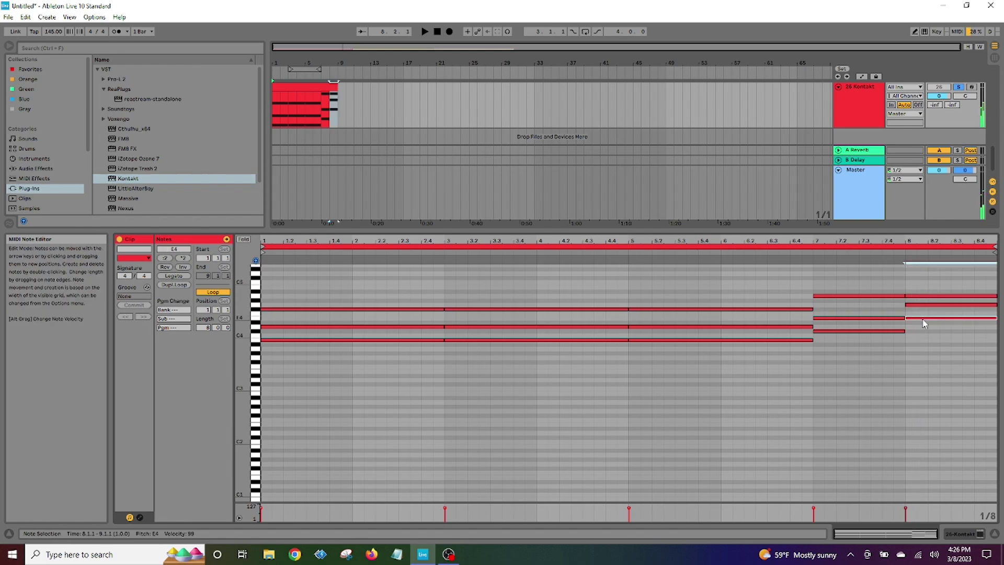
pyautogui.moveTo(923, 319); pyautogui.dragTo(927, 349)
pyautogui.click(923, 305)
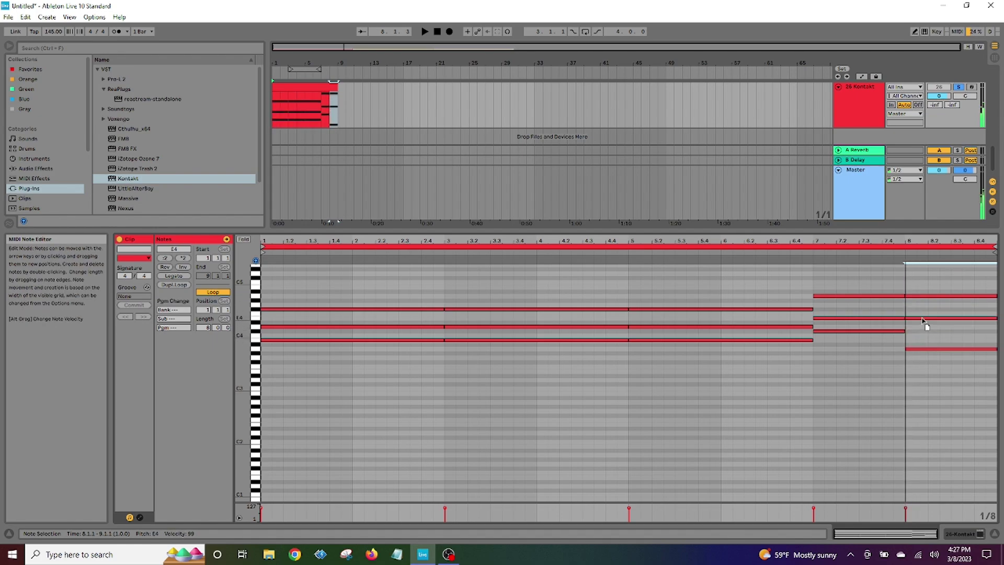
# - Delete the chord notes in bar 8 and lengthen the bar 7 chord's three notes to the end of bar 8
pyautogui.moveTo(920, 296); pyautogui.dragTo(917, 379)
pyautogui.click(941, 277)
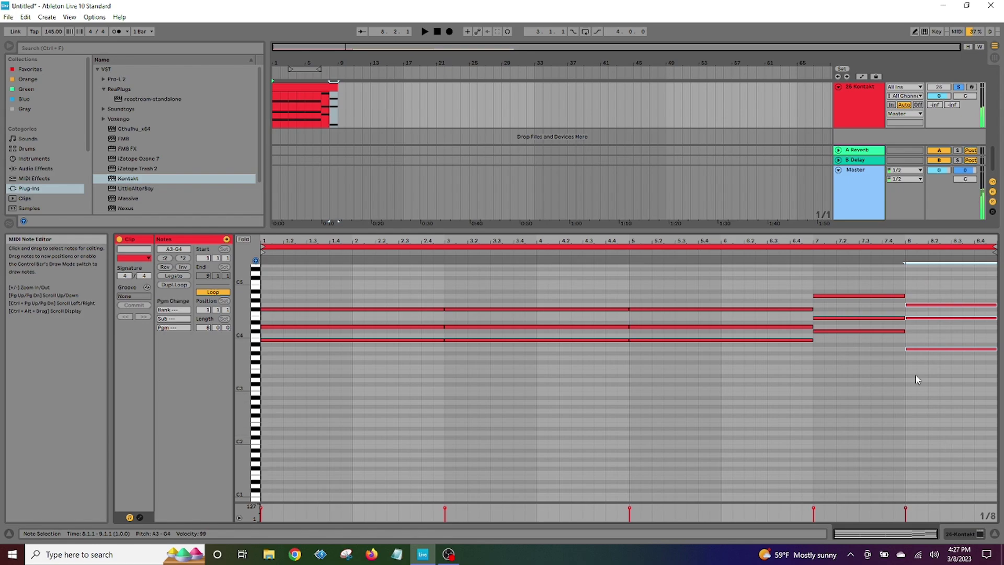
pyautogui.press('Delete')
pyautogui.moveTo(854, 284); pyautogui.dragTo(882, 407)
pyautogui.moveTo(904, 297); pyautogui.dragTo(999, 307)
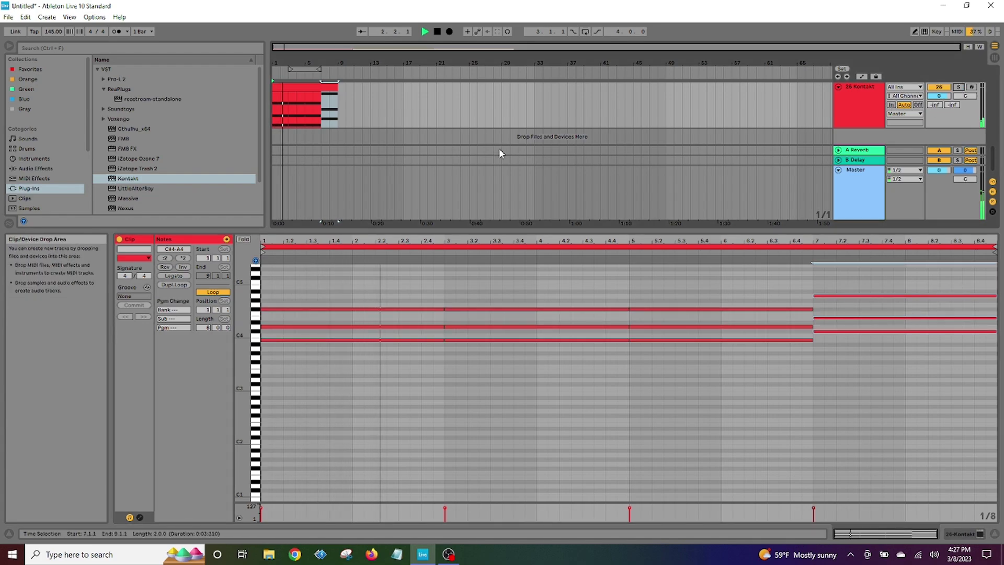
# - Shrink the note editor to enlarge the arrangement, and display the device chain of Serum track 25
pyautogui.moveTo(617, 224); pyautogui.dragTo(627, 393)
pyautogui.click(852, 219)
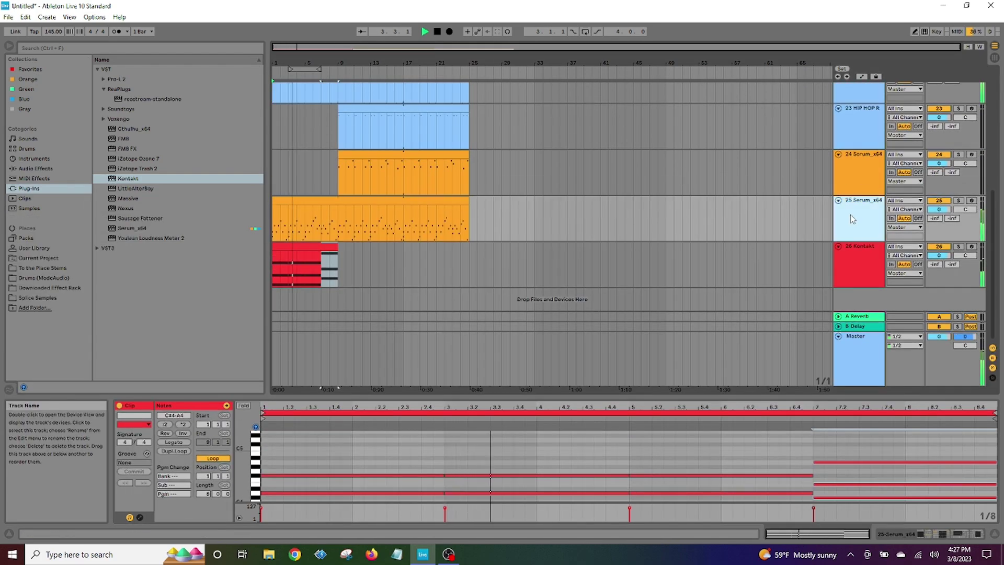
pyautogui.doubleClick(853, 219)
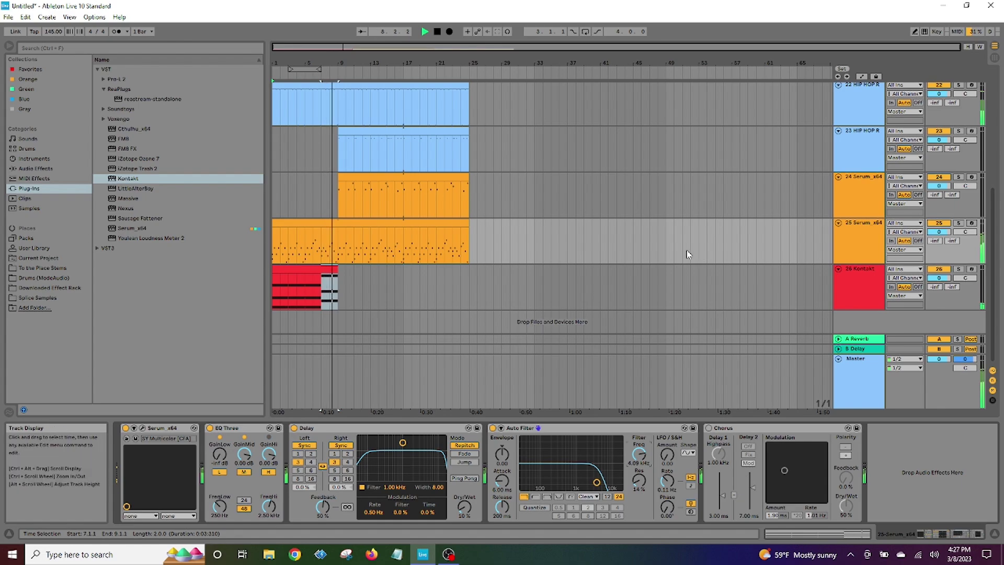
# - Copy the eight-bar Kontakt chord clip and paste it at bar 17 on the same track
pyautogui.rightClick(316, 271)
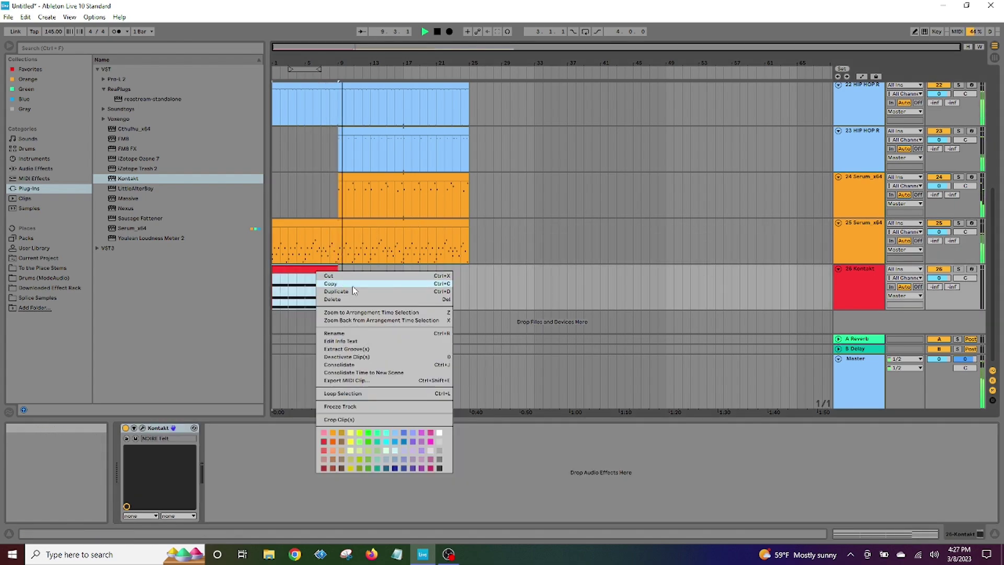
pyautogui.click(350, 286)
pyautogui.rightClick(403, 277)
pyautogui.click(419, 282)
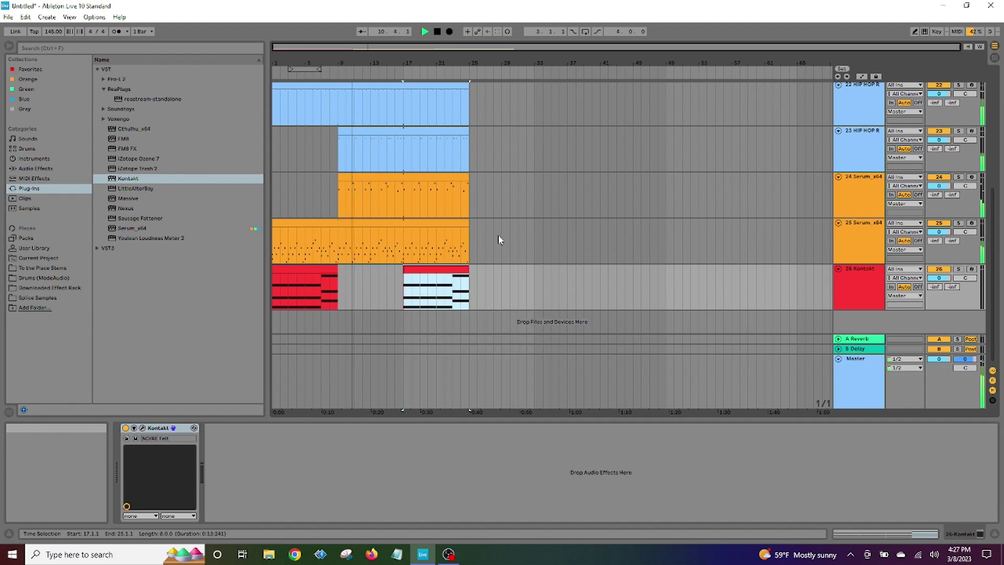
# - Lower the Auto Filter cutoff frequency on Serum track 24 to about 888 Hz
pyautogui.click(854, 197)
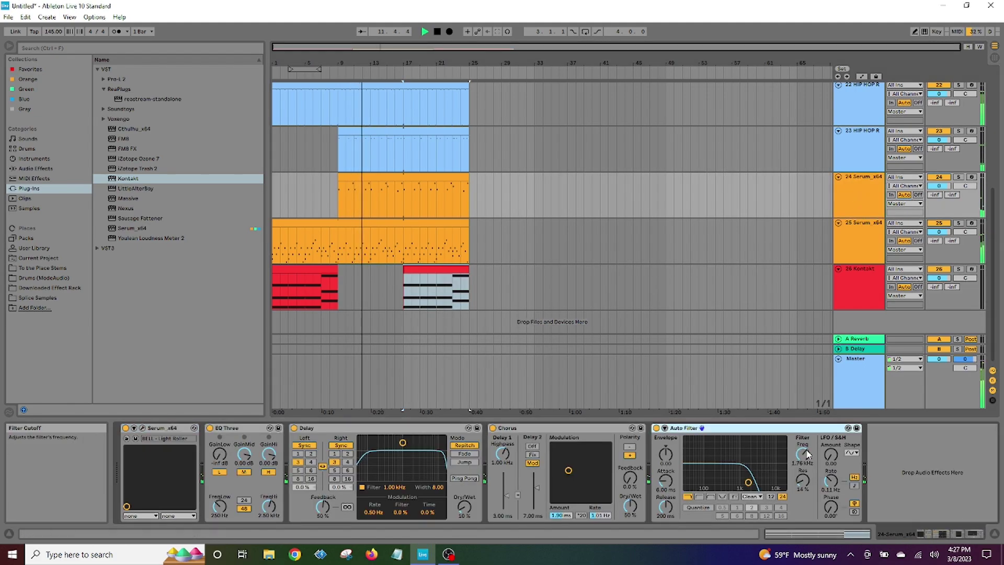
pyautogui.moveTo(806, 450); pyautogui.dragTo(806, 455)
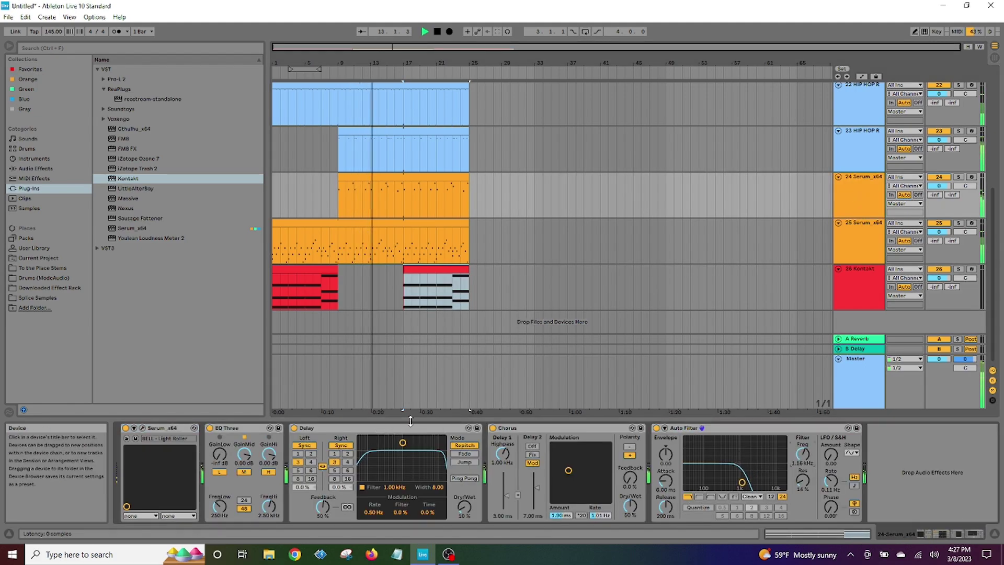
pyautogui.moveTo(803, 453); pyautogui.dragTo(803, 457)
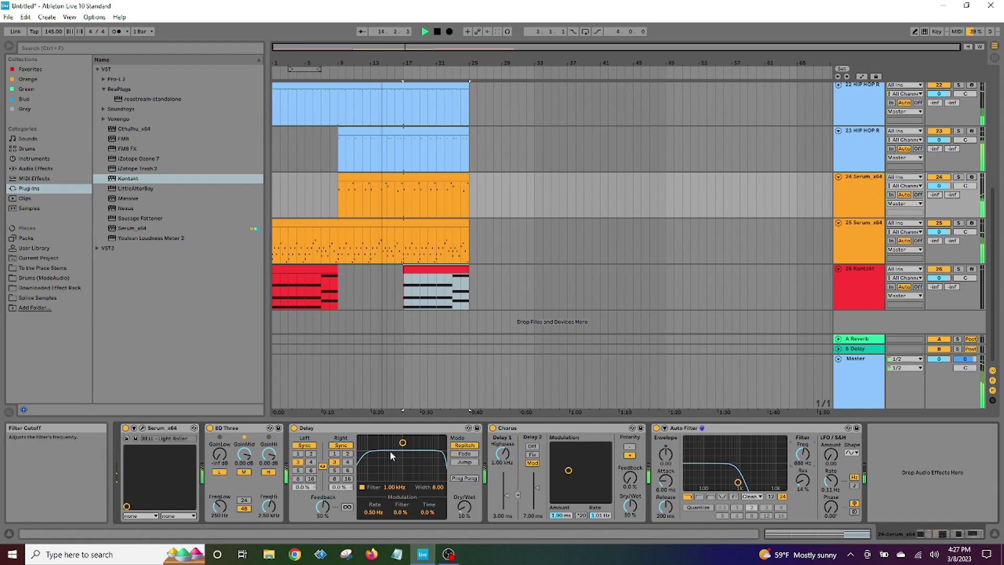
# - Turn on Ping Pong in the Delay on track 24 Serum and set its Dry/Wet to 20%
pyautogui.click(473, 480)
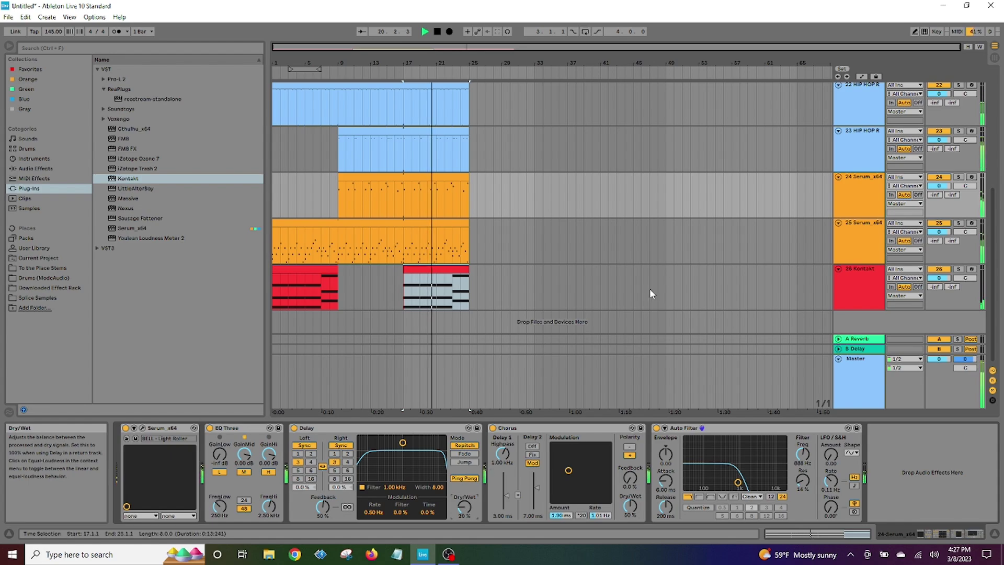
# - Extend the clips on track 25 Serum and on drum tracks 23 and 22 to end at bar 41
pyautogui.moveTo(469, 242); pyautogui.dragTo(600, 242)
pyautogui.scroll(3, 447, 249)
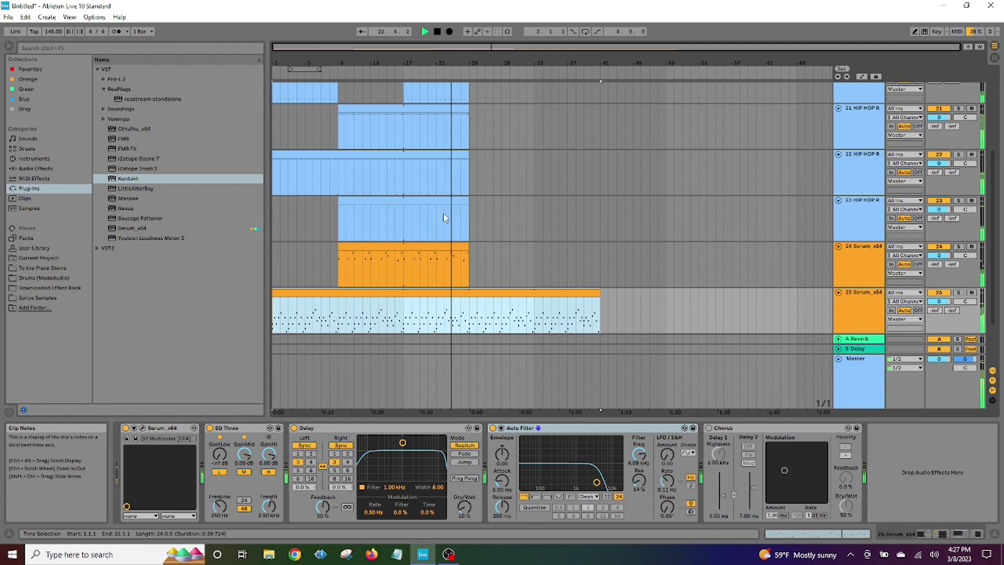
pyautogui.moveTo(470, 219); pyautogui.dragTo(600, 219)
pyautogui.moveTo(469, 173); pyautogui.dragTo(600, 172)
# - Copy the Kontakt clip that starts at bar 17 on track 26 and paste it at bar 33
pyautogui.scroll(-3, 470, 311)
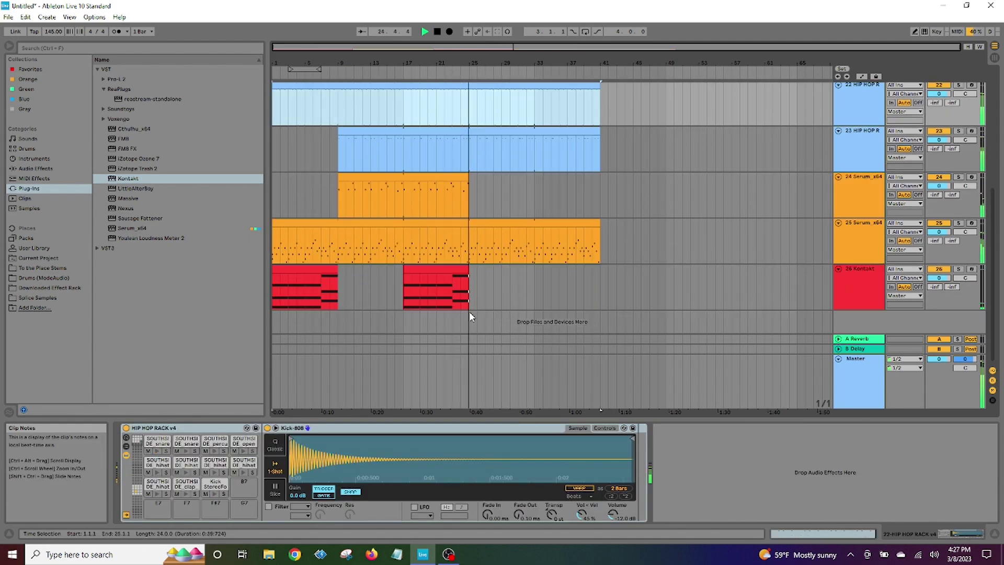
pyautogui.rightClick(451, 270)
pyautogui.click(465, 284)
pyautogui.click(528, 280)
pyautogui.rightClick(533, 277)
pyautogui.click(541, 283)
# - Copy the clip on track 24 Serum and paste it at bar 41 on the same track
pyautogui.scroll(3, 533, 239)
pyautogui.scroll(2, 638, 250)
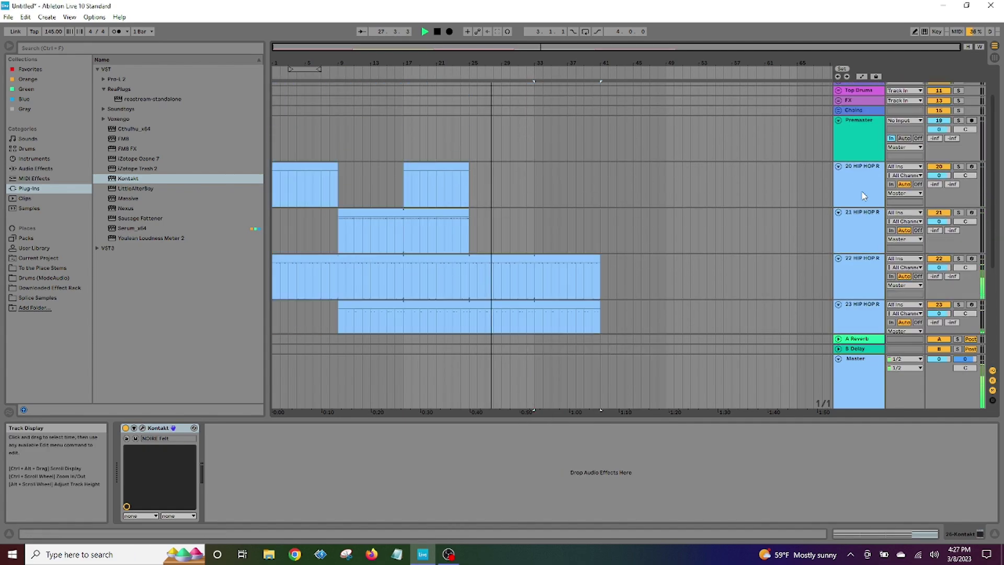
pyautogui.scroll(-2, 722, 283)
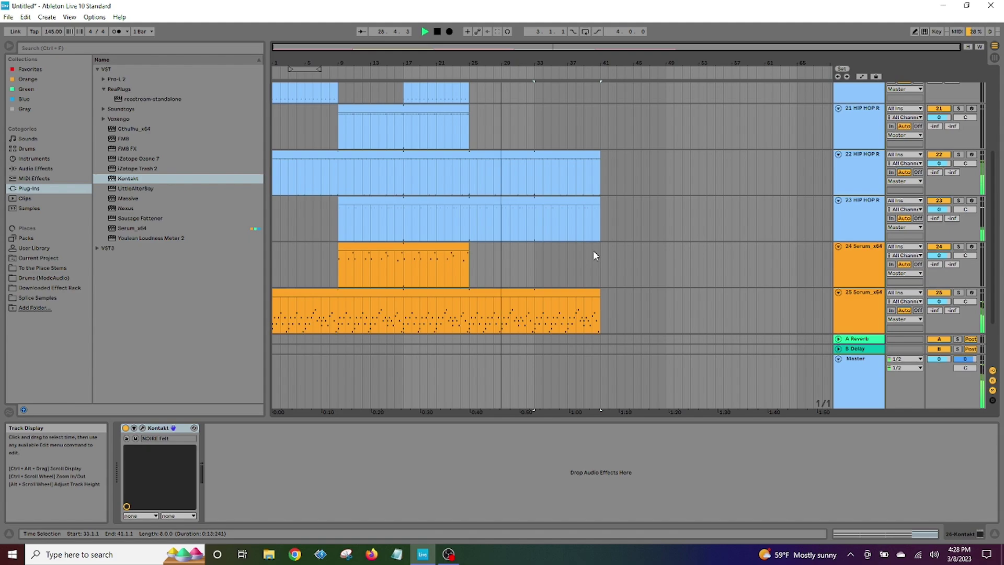
pyautogui.scroll(-2, 593, 251)
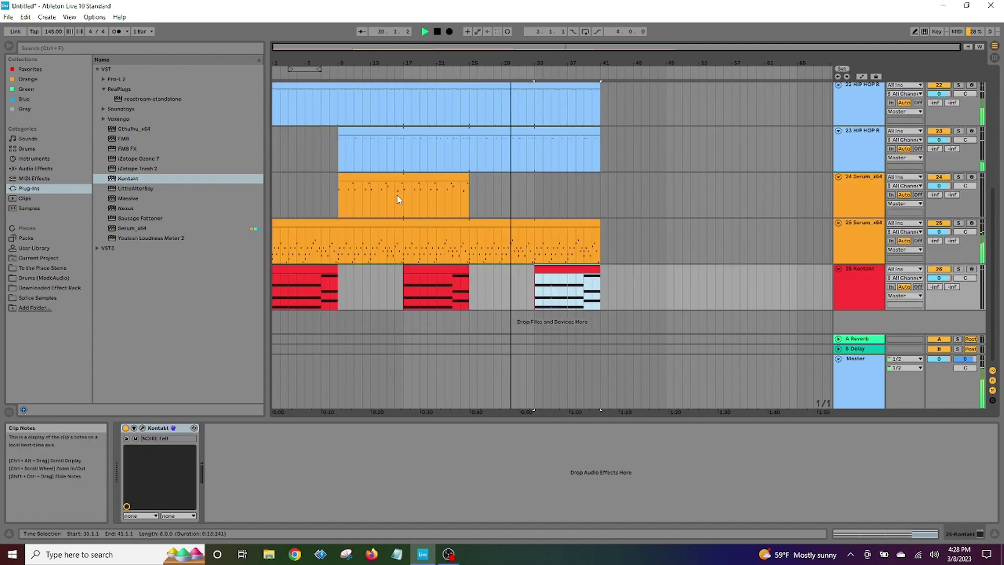
pyautogui.rightClick(406, 178)
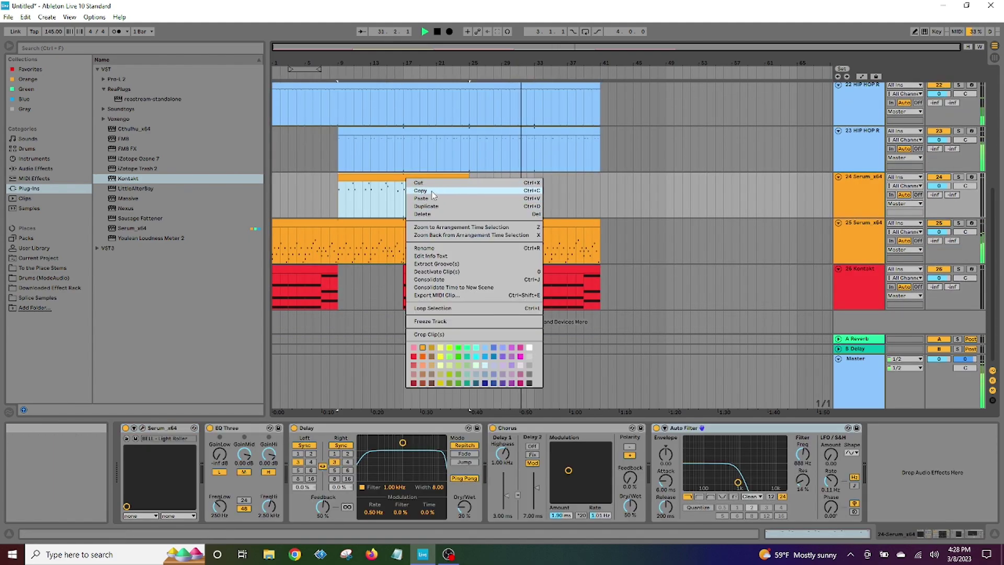
pyautogui.click(433, 192)
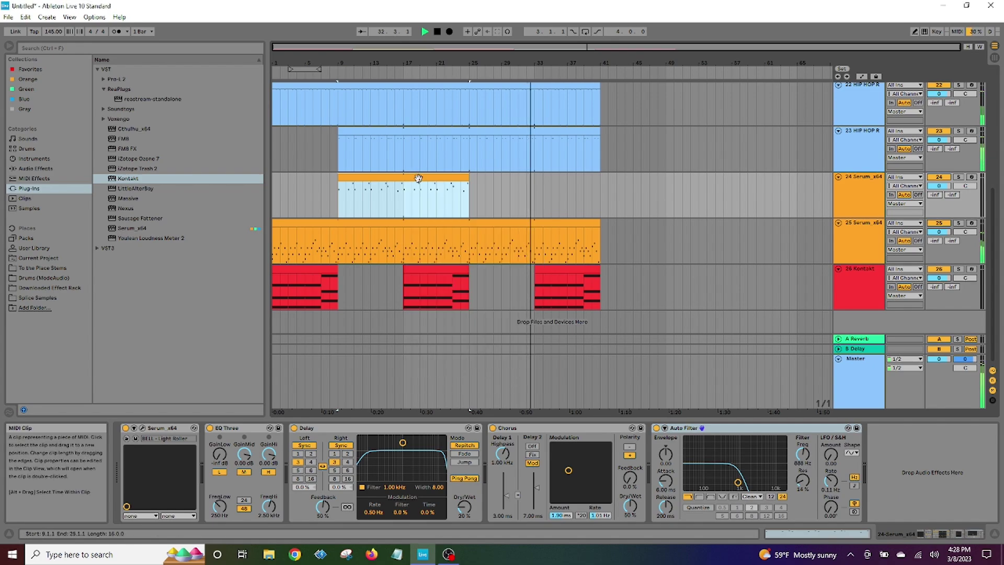
pyautogui.rightClick(420, 179)
pyautogui.click(458, 191)
pyautogui.click(600, 191)
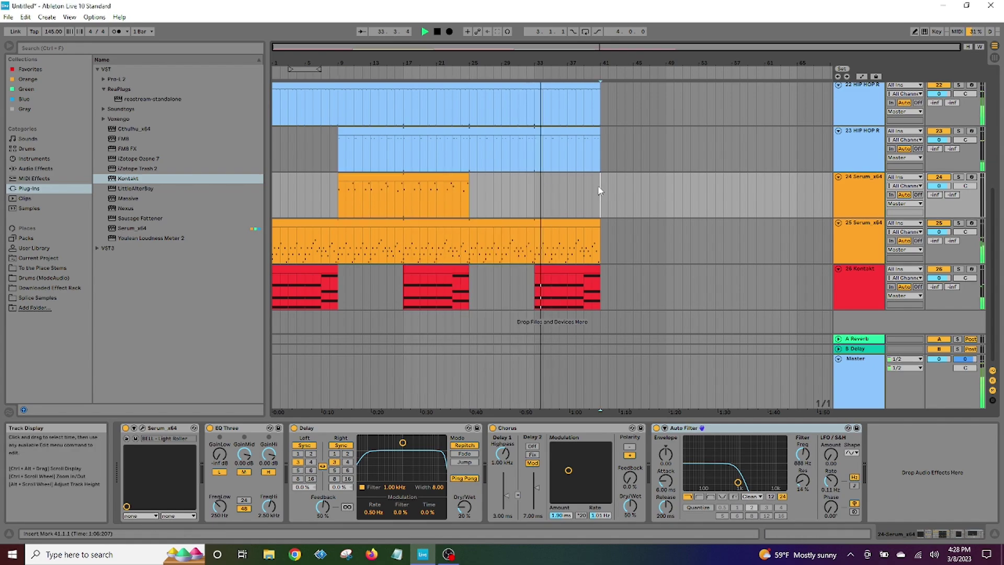
pyautogui.rightClick(602, 185)
pyautogui.click(625, 208)
# - Extend the clips on drum tracks 23 and 22 to end at bar 57
pyautogui.scroll(1, 561, 226)
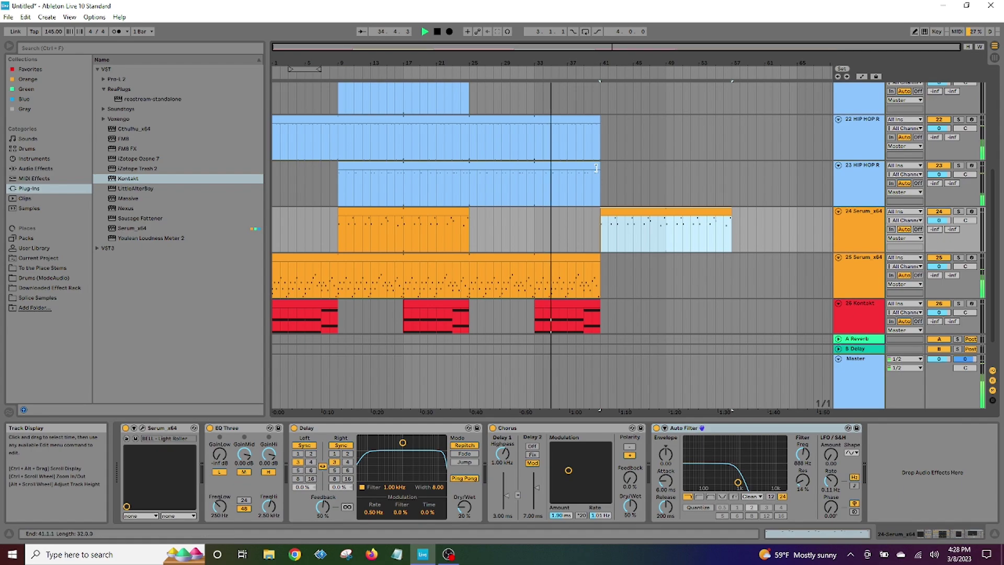
pyautogui.moveTo(600, 166); pyautogui.dragTo(740, 173)
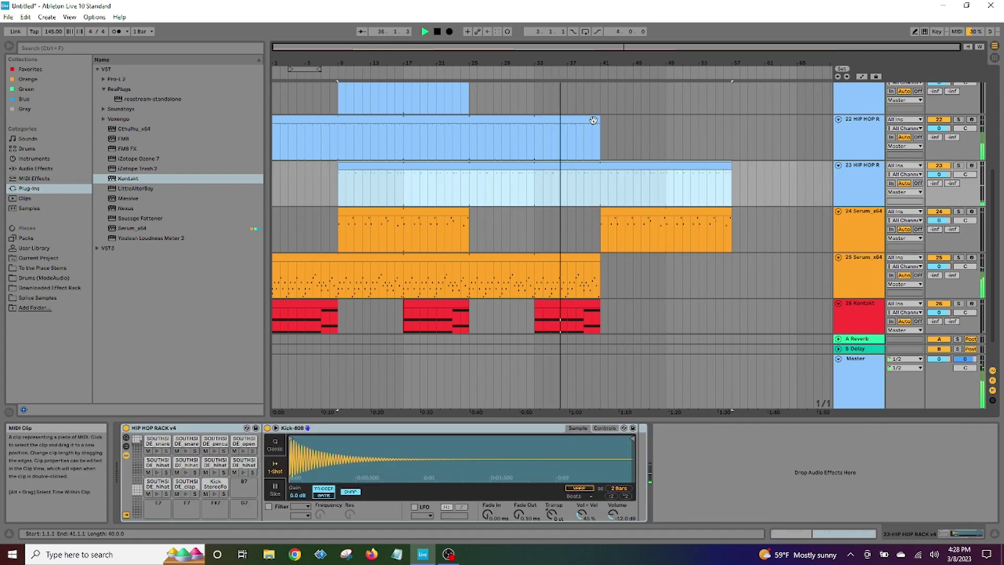
pyautogui.moveTo(594, 119); pyautogui.dragTo(601, 120)
pyautogui.hotkey('ctrl', 'z')
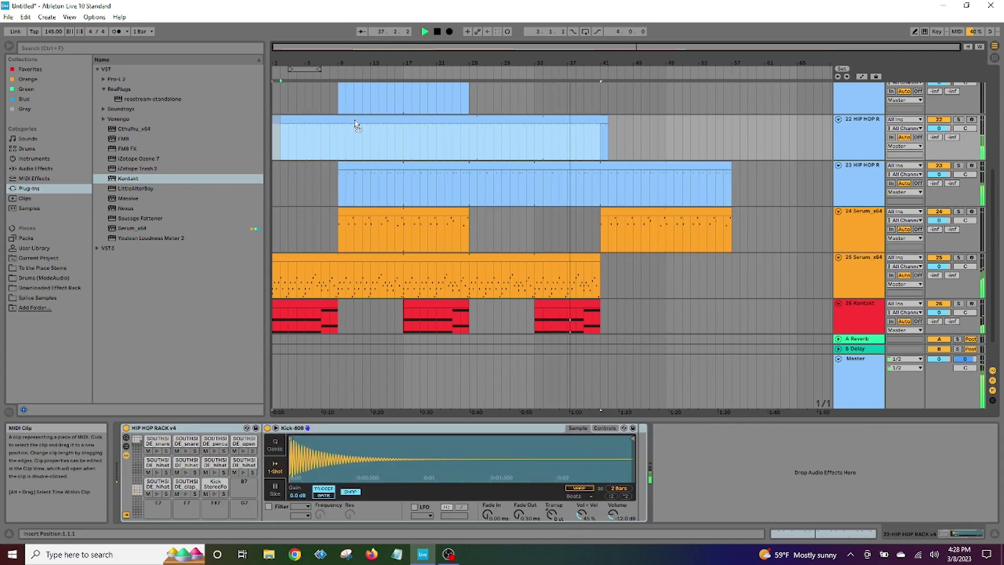
pyautogui.moveTo(602, 121); pyautogui.dragTo(733, 122)
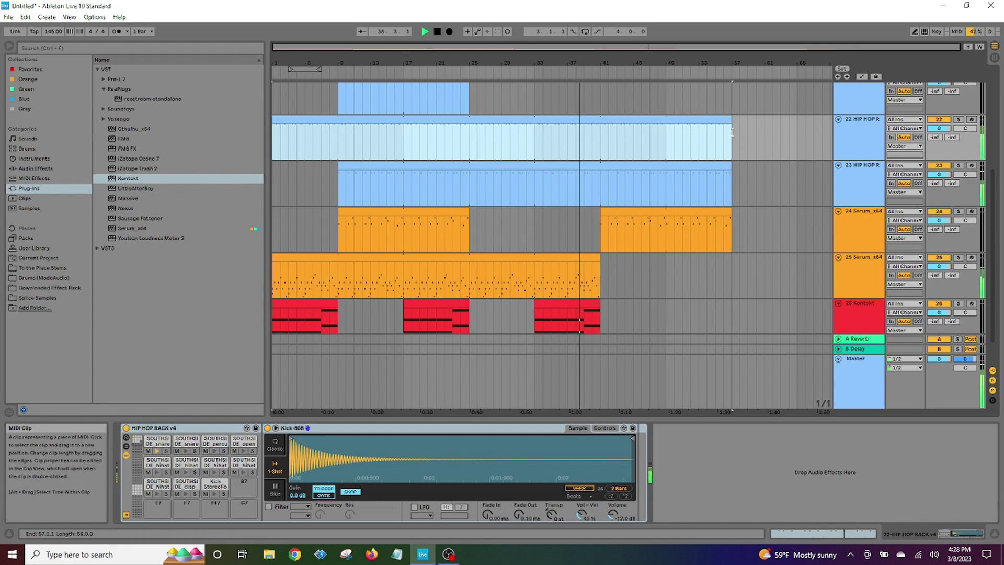
# - Copy the clip that starts at bar 17 on drum track 20 and paste it at bar 33
pyautogui.scroll(3, 481, 218)
pyautogui.click(421, 145)
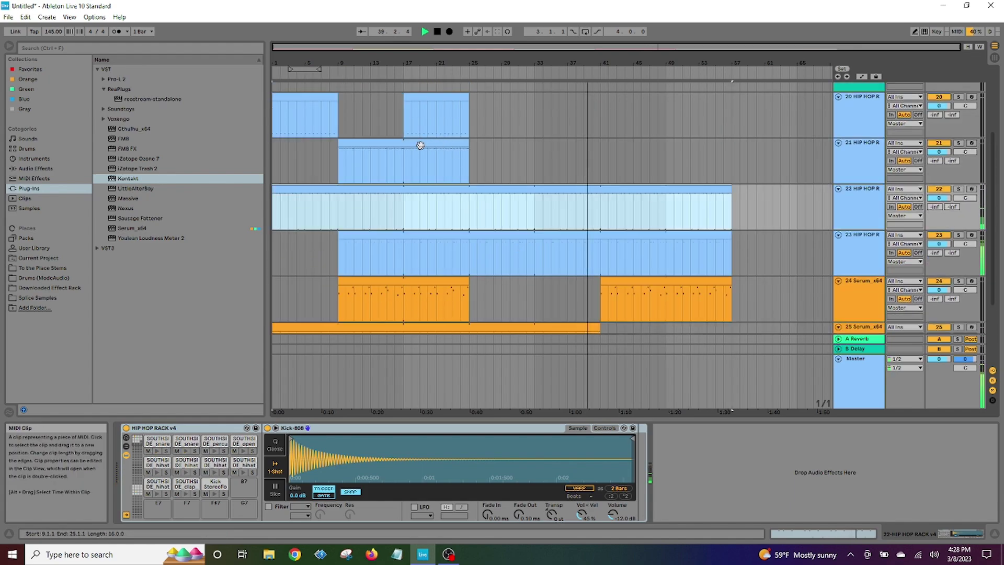
pyautogui.rightClick(434, 102)
pyautogui.click(471, 111)
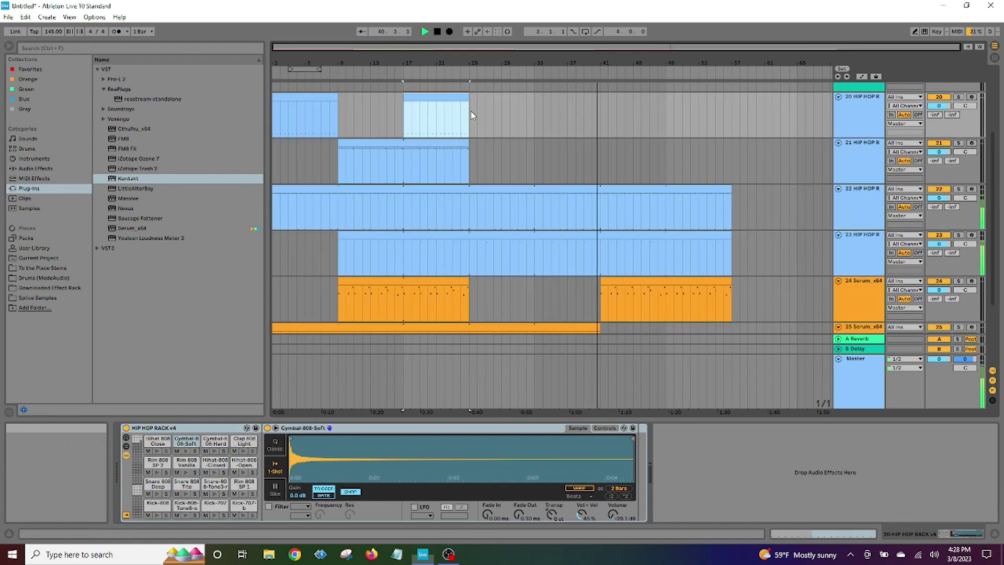
pyautogui.click(534, 110)
pyautogui.rightClick(534, 110)
pyautogui.click(549, 133)
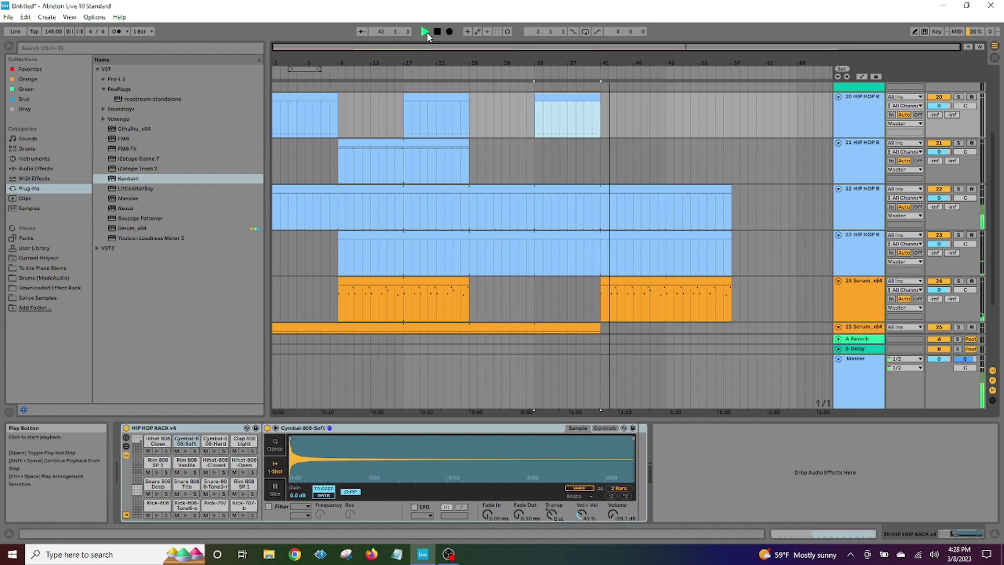
# - Restart playback from the beginning of the arrangement
pyautogui.click(426, 32)
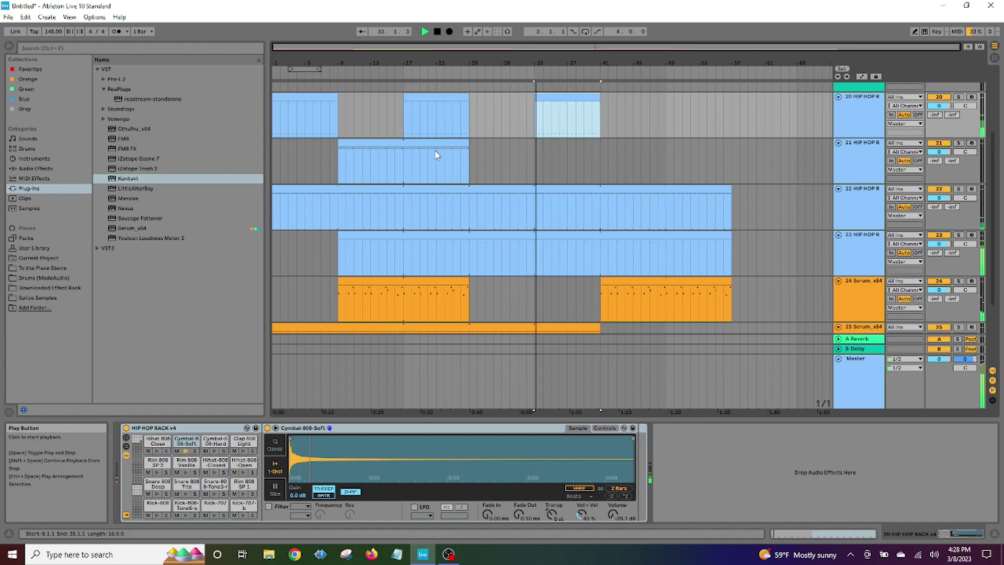
pyautogui.doubleClick(435, 33)
# - Copy the bar 17 clip on drum track 20 and paste it at bar 49
pyautogui.rightClick(436, 97)
pyautogui.click(471, 111)
pyautogui.click(671, 116)
pyautogui.rightClick(670, 117)
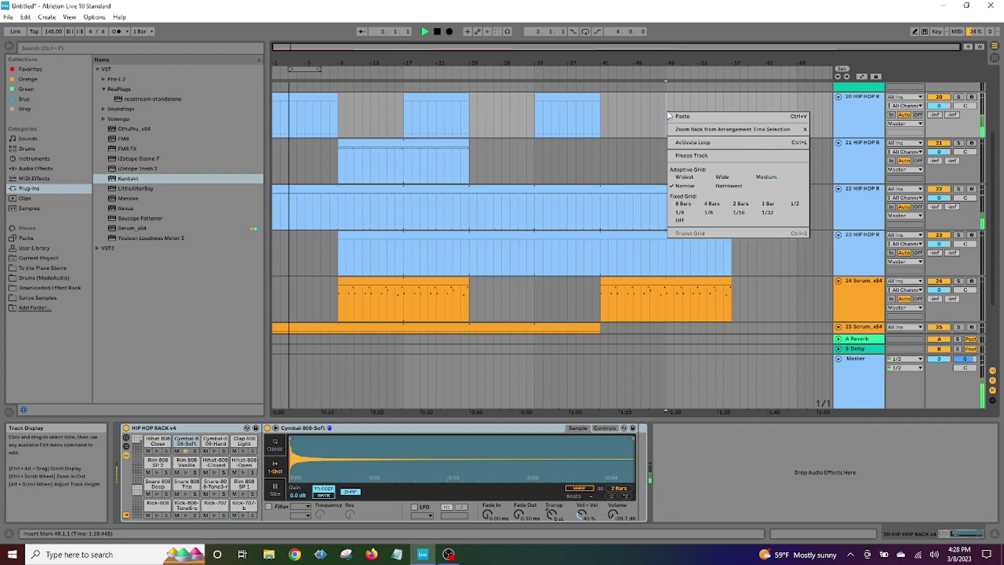
pyautogui.click(680, 115)
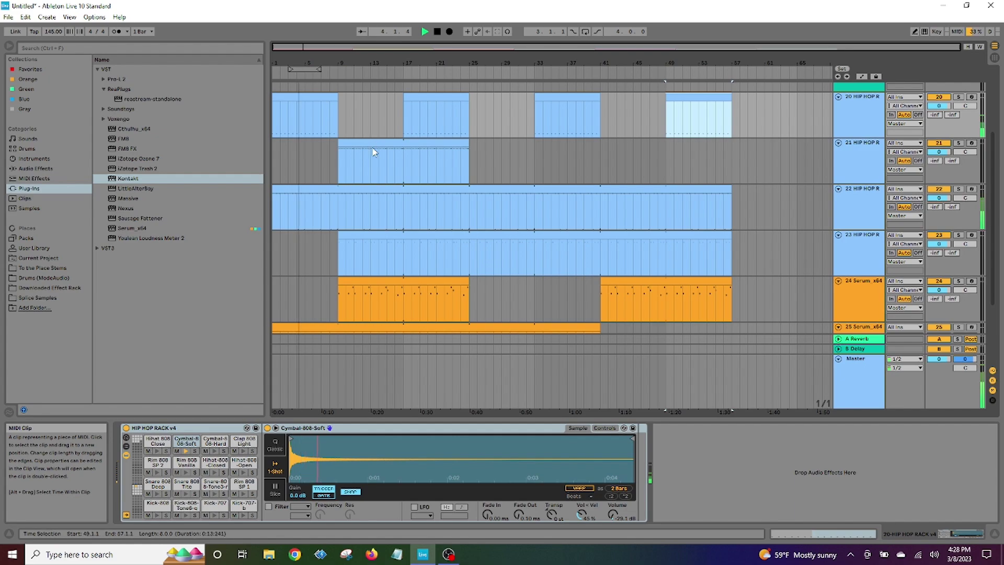
# - Copy the clip on drum track 21 to bar 33 and shorten the copy to end at bar 41
pyautogui.click(370, 144)
pyautogui.rightClick(369, 141)
pyautogui.click(419, 162)
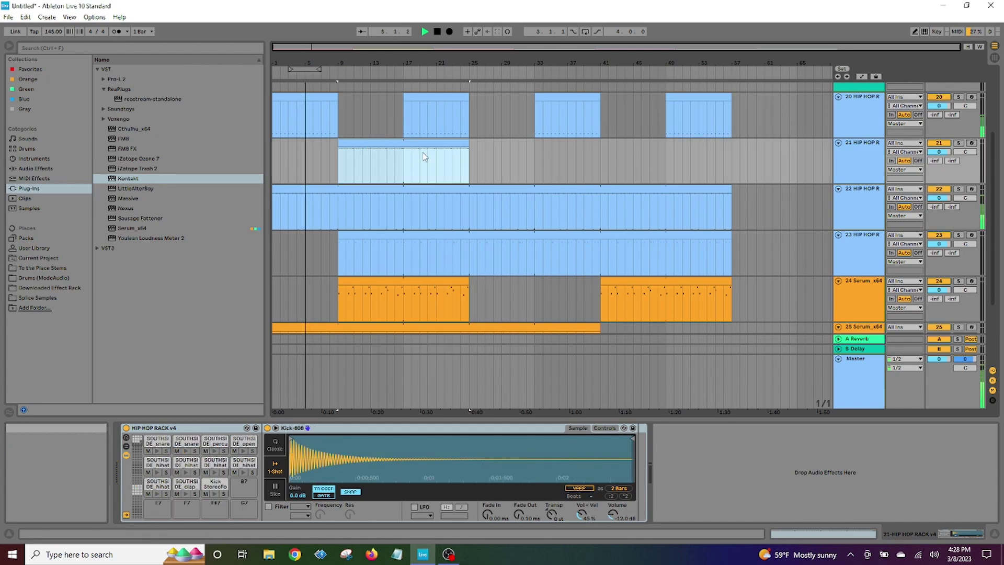
pyautogui.click(535, 154)
pyautogui.rightClick(535, 157)
pyautogui.click(553, 159)
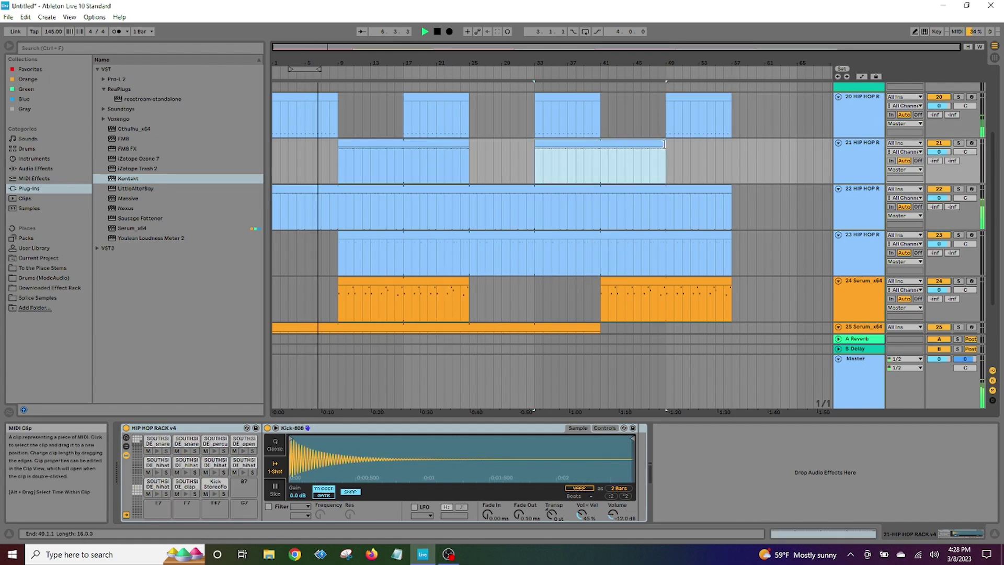
pyautogui.click(667, 147)
# - Copy the eight-bar clip at bar 33 on drum track 21 and paste it at bar 49
pyautogui.click(577, 149)
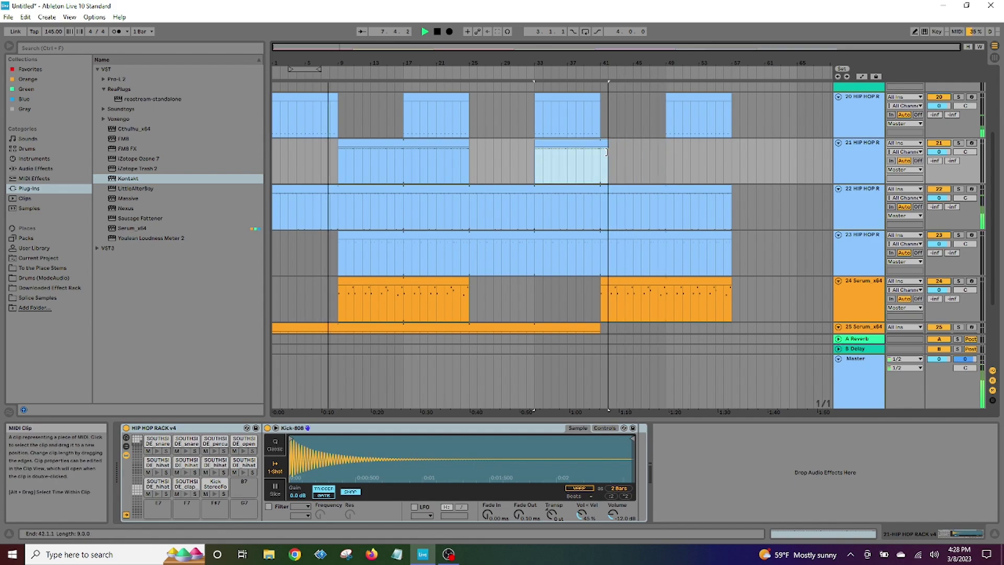
pyautogui.rightClick(578, 148)
pyautogui.click(599, 165)
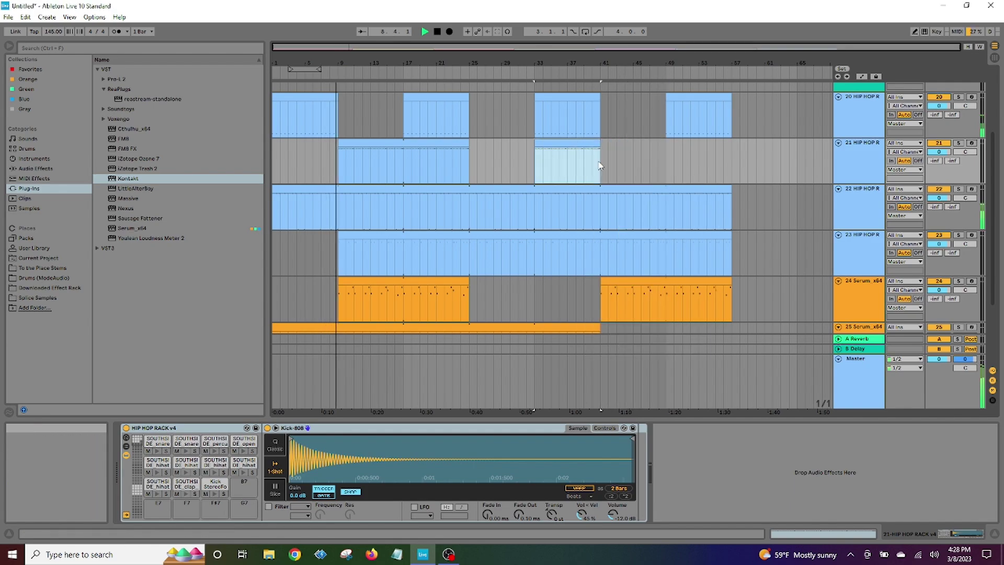
pyautogui.click(666, 150)
pyautogui.rightClick(666, 149)
pyautogui.click(686, 152)
# - Turn on the filter for the Kick StereoFoul 1 sample in track 23's drum rack
pyautogui.scroll(-5, 713, 236)
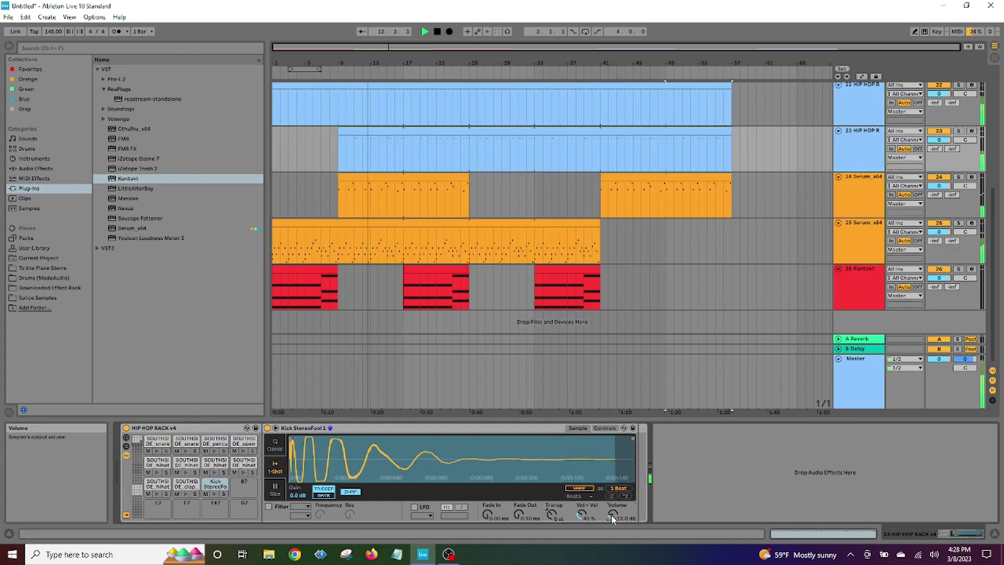
pyautogui.click(268, 507)
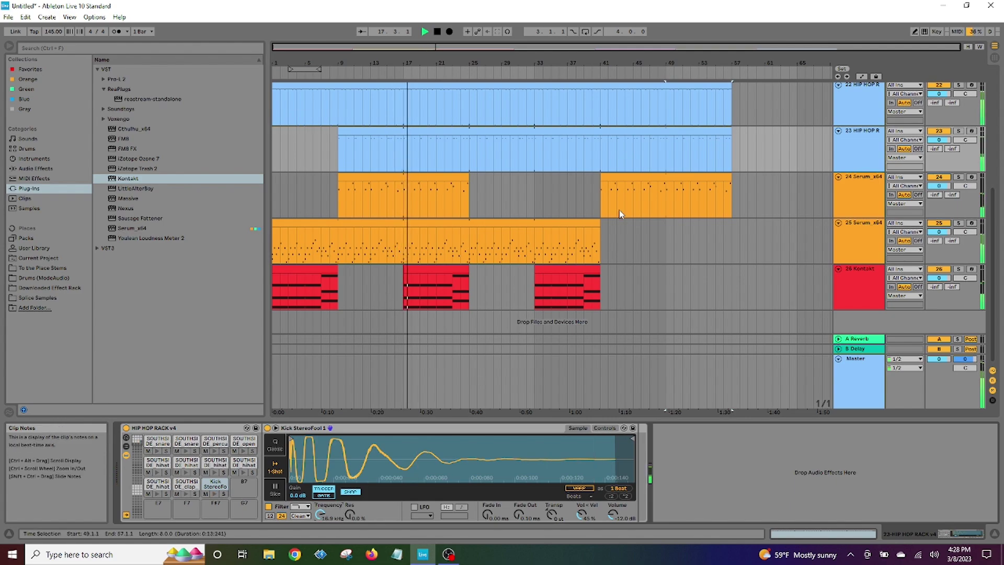
# - Extend the clip on track 25 Serum to end at bar 57
pyautogui.scroll(3, 570, 247)
pyautogui.scroll(-3, 564, 228)
pyautogui.scroll(2, 564, 220)
pyautogui.scroll(-2, 564, 225)
pyautogui.moveTo(599, 230); pyautogui.dragTo(732, 232)
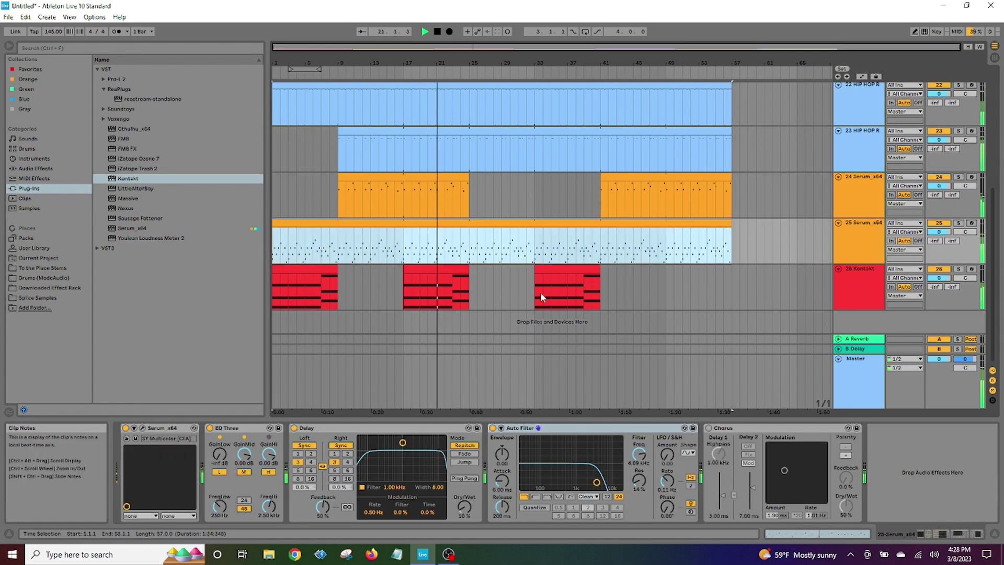
# - Copy the Kontakt clip that starts at bar 33 on track 26 and paste it at bar 49
pyautogui.click(553, 270)
pyautogui.rightClick(553, 270)
pyautogui.click(561, 281)
pyautogui.click(667, 277)
pyautogui.rightClick(667, 280)
pyautogui.click(684, 285)
# - Insert a new MIDI track below the Kontakt track and select it
pyautogui.rightClick(871, 295)
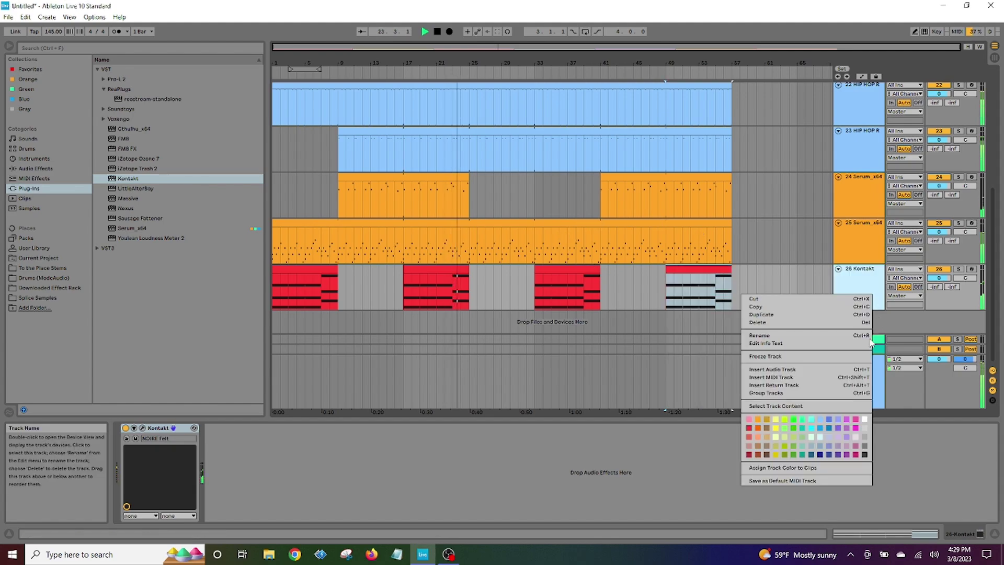
pyautogui.click(808, 378)
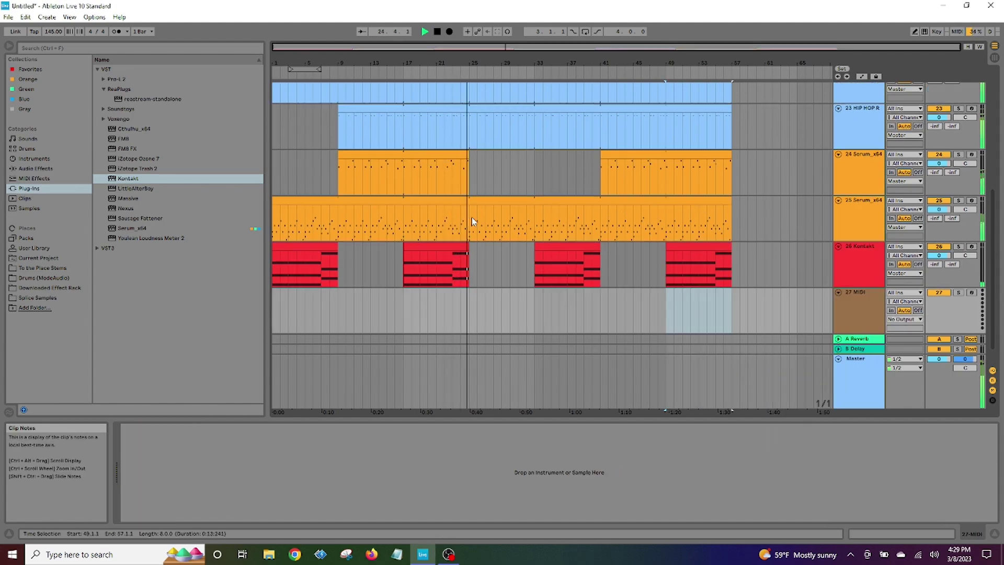
pyautogui.scroll(-2, 445, 270)
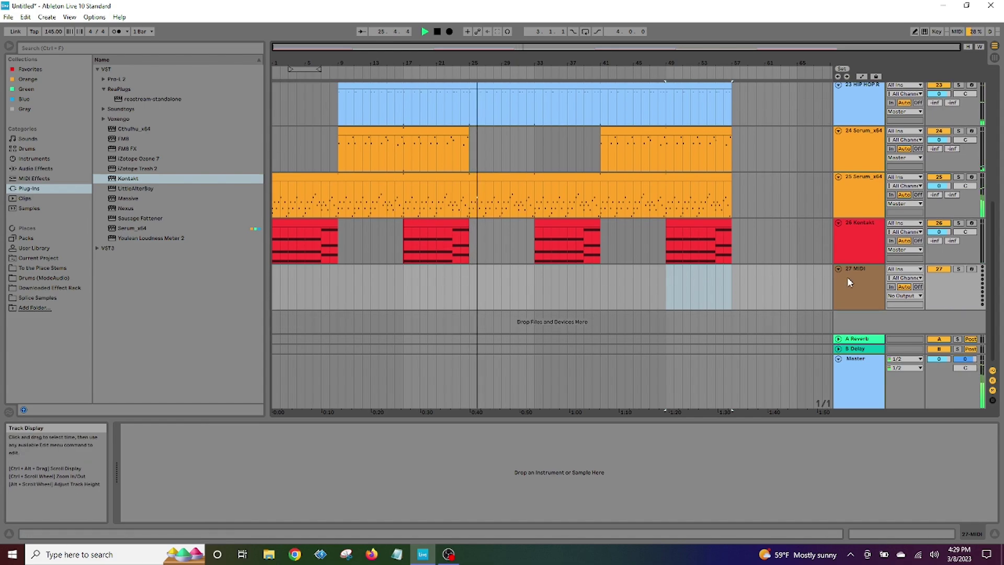
pyautogui.click(869, 287)
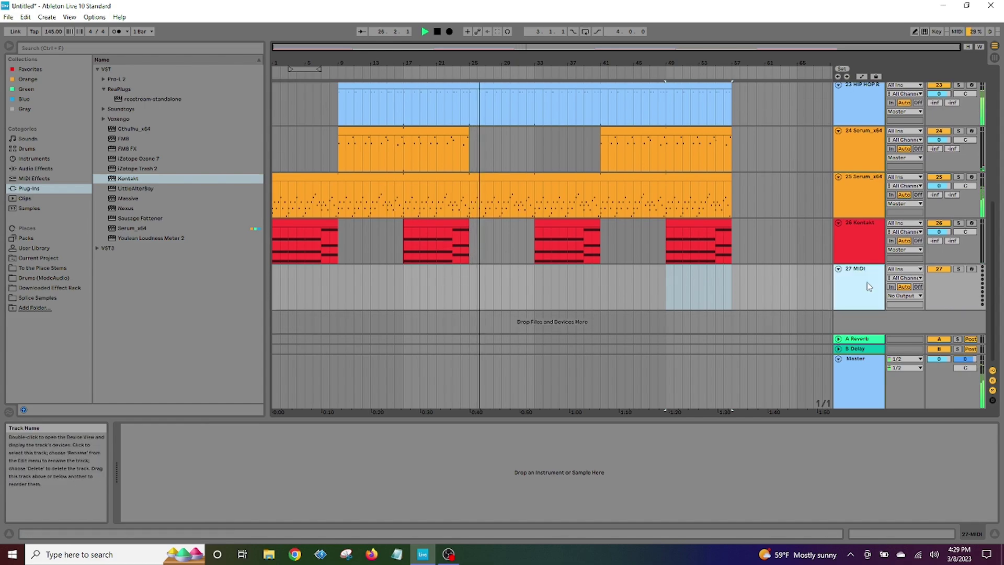
# - Insert an empty MIDI clip from bar 17 to bar 25 on the new MIDI track
pyautogui.click(398, 290)
pyautogui.moveTo(469, 284); pyautogui.dragTo(398, 289)
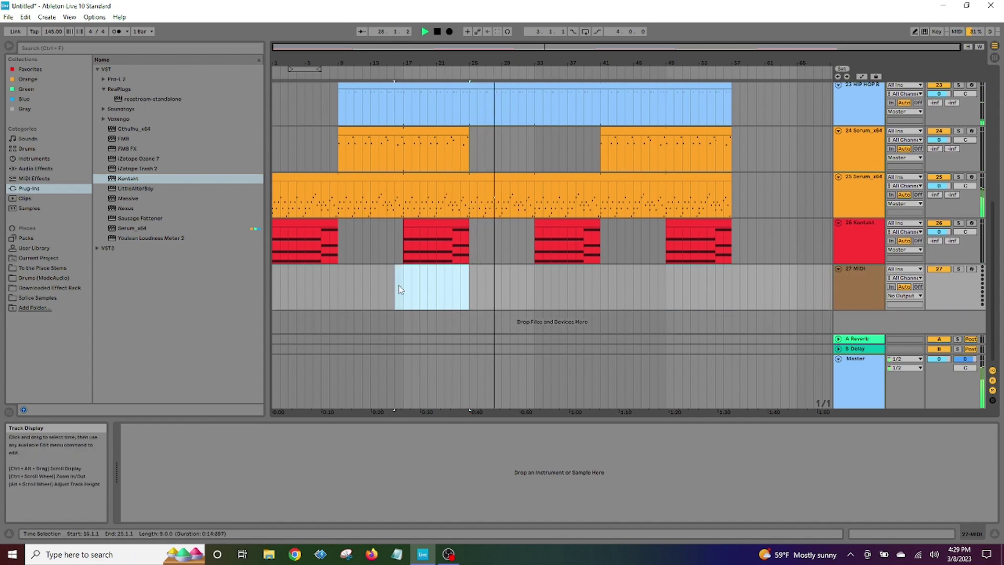
pyautogui.rightClick(440, 290)
pyautogui.click(460, 366)
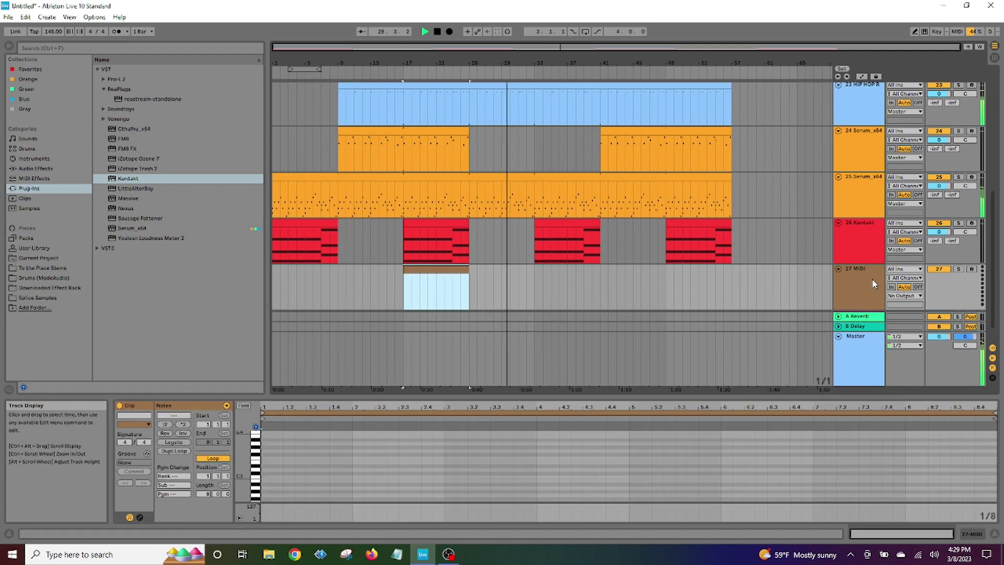
# - Load the Massive synth onto the new MIDI track, open its "DOPESUB No bouce" preset, and close the plug-in window
pyautogui.click(135, 200)
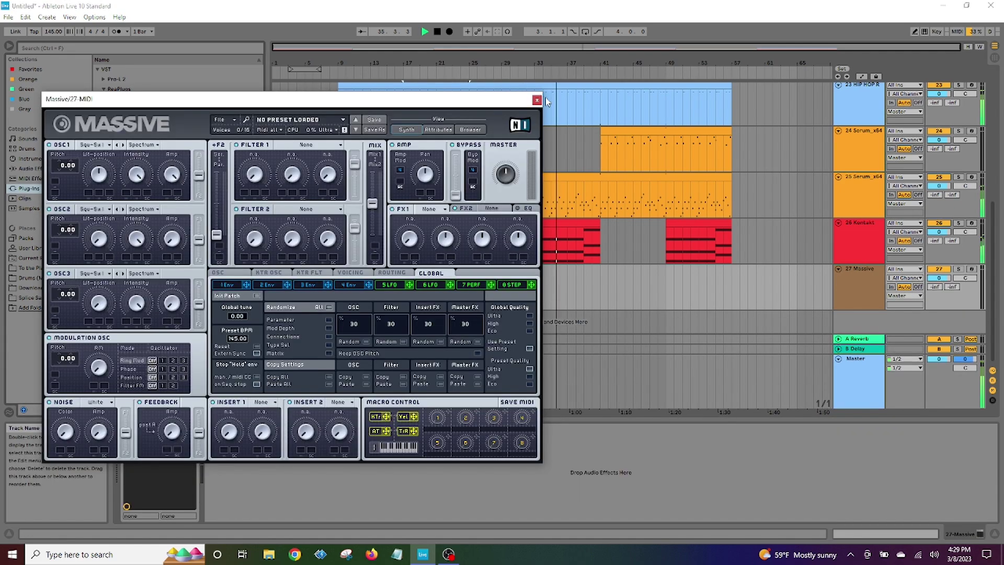
pyautogui.click(223, 123)
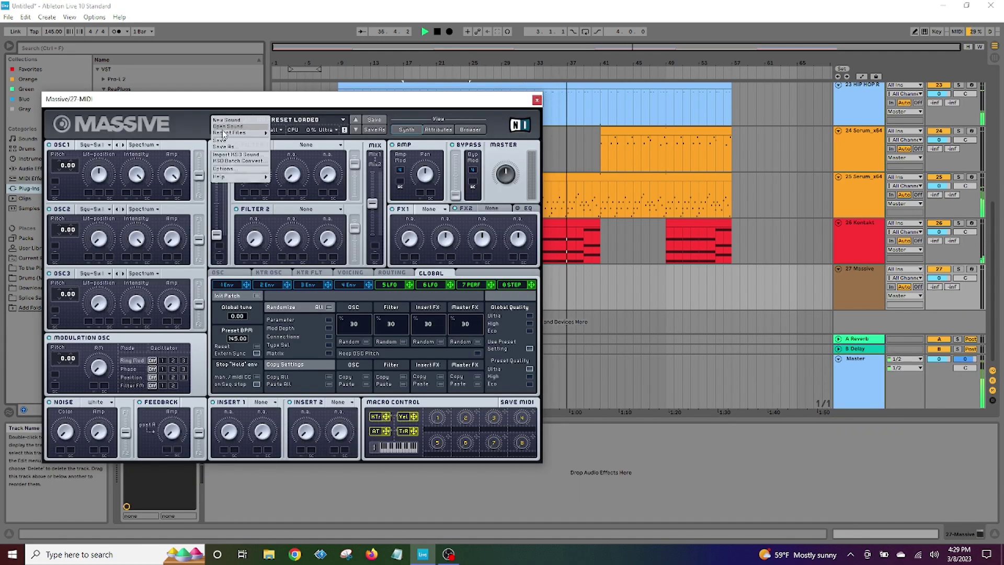
pyautogui.click(243, 135)
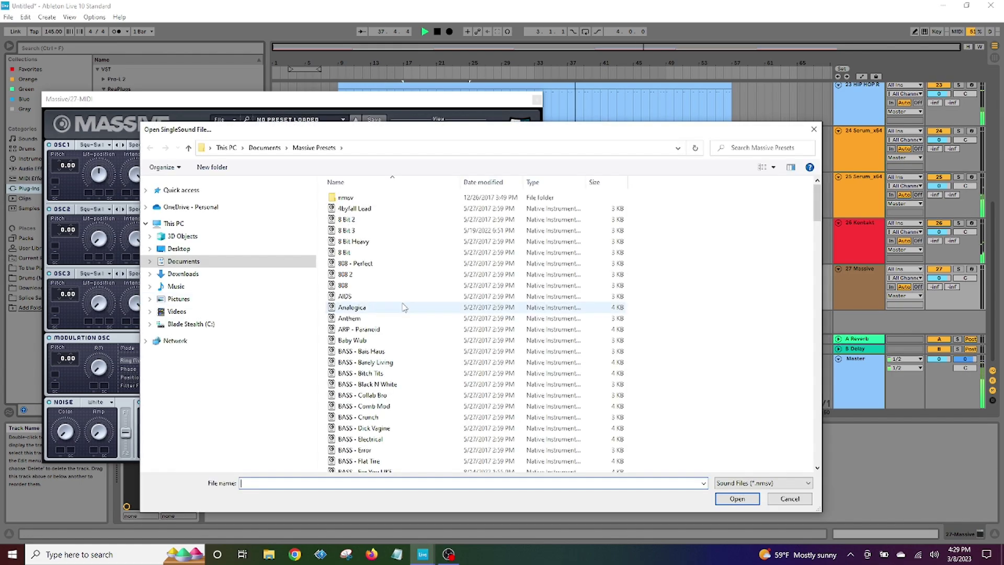
pyautogui.scroll(-10, 402, 429)
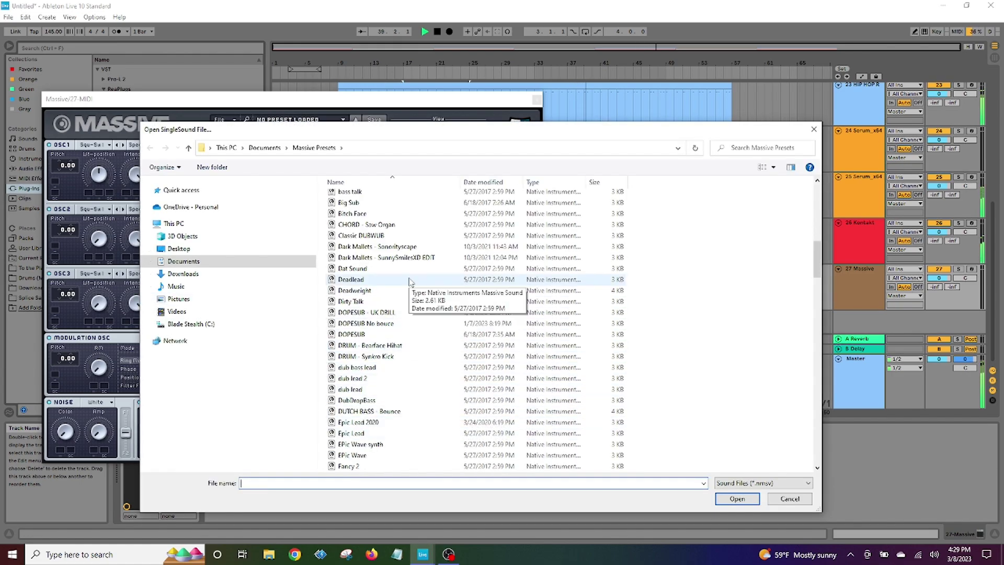
pyautogui.click(417, 325)
pyautogui.click(738, 498)
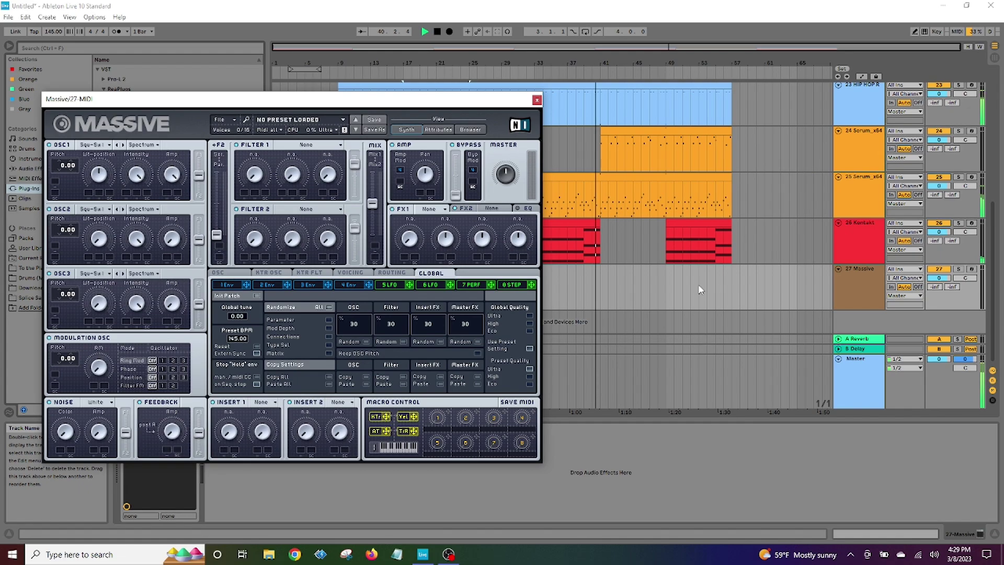
pyautogui.hotkey('ctrl', 'alt', 'p')
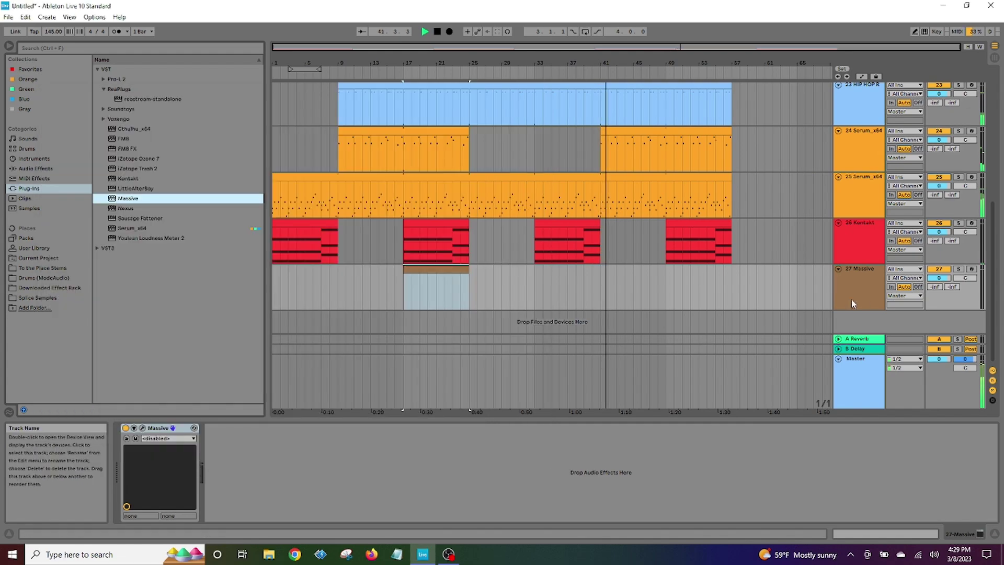
# - Move the Massive track up so it sits between the HIP HOP track 23 and the Serum track 24
pyautogui.scroll(3, 851, 299)
pyautogui.moveTo(861, 208); pyautogui.dragTo(864, 162)
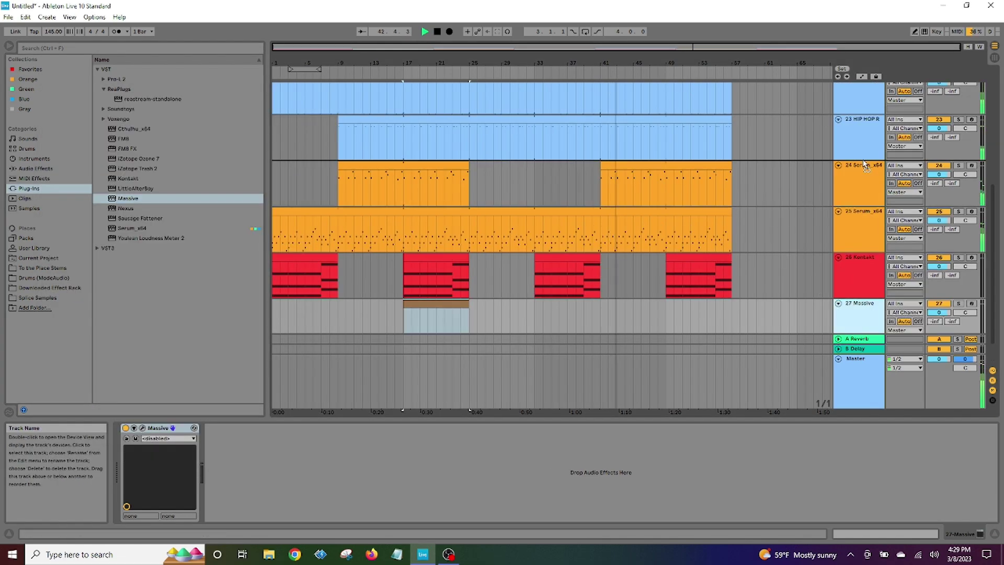
pyautogui.moveTo(530, 160); pyautogui.dragTo(530, 159)
# - Shorten the clip on HIP HOP track 23 to end at bar 25, and stop playback
pyautogui.scroll(3, 531, 165)
pyautogui.moveTo(732, 193); pyautogui.dragTo(470, 194)
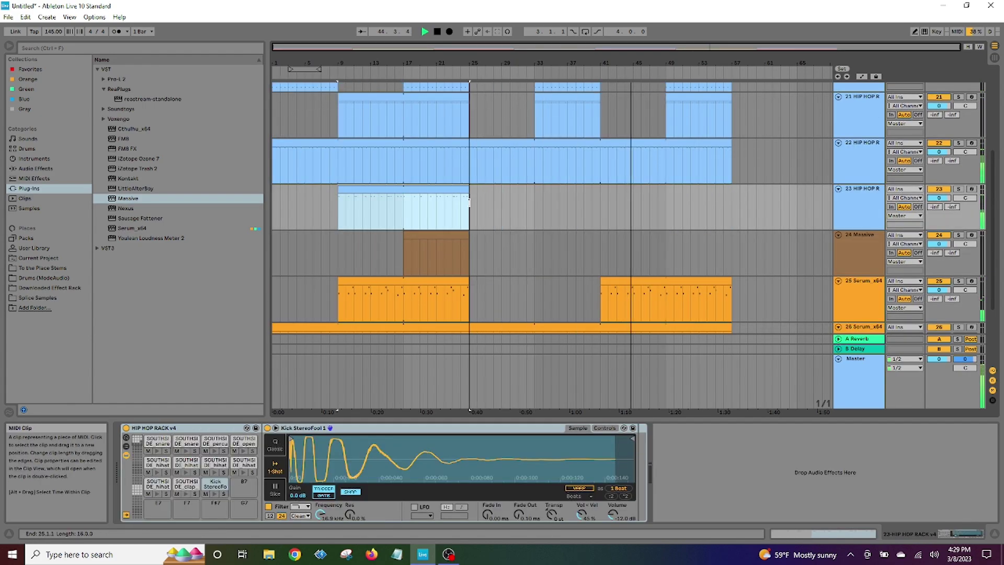
pyautogui.doubleClick(437, 32)
# - Solo track 23 during playback, lower the kick sample's filter frequency to about 15 kHz, and turn solo off
pyautogui.rightClick(870, 211)
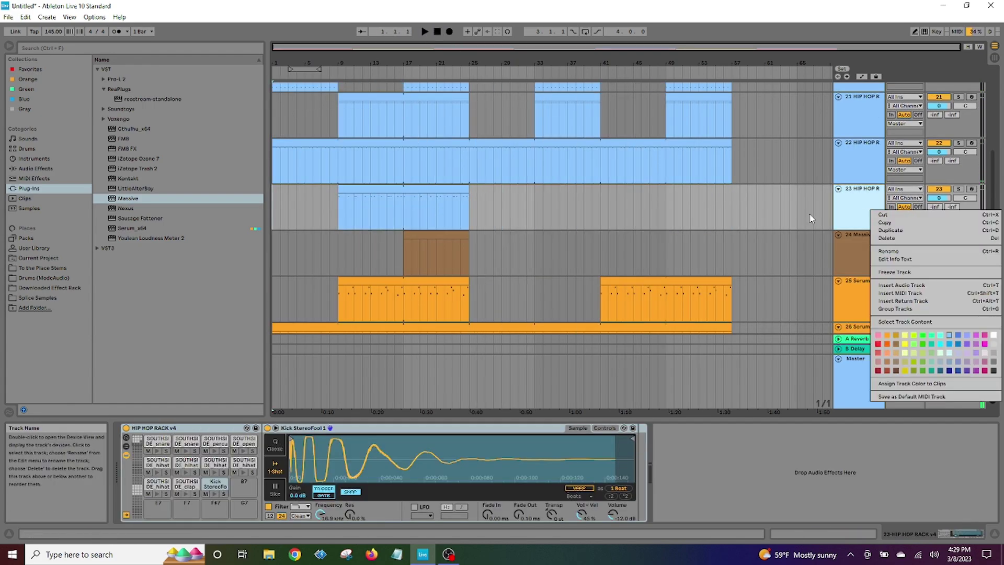
pyautogui.click(408, 209)
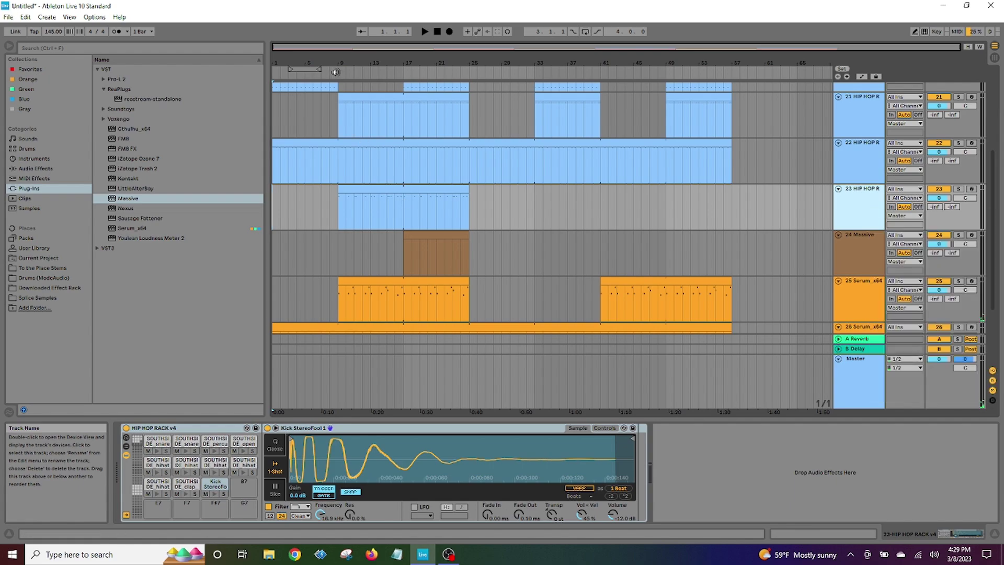
pyautogui.click(958, 189)
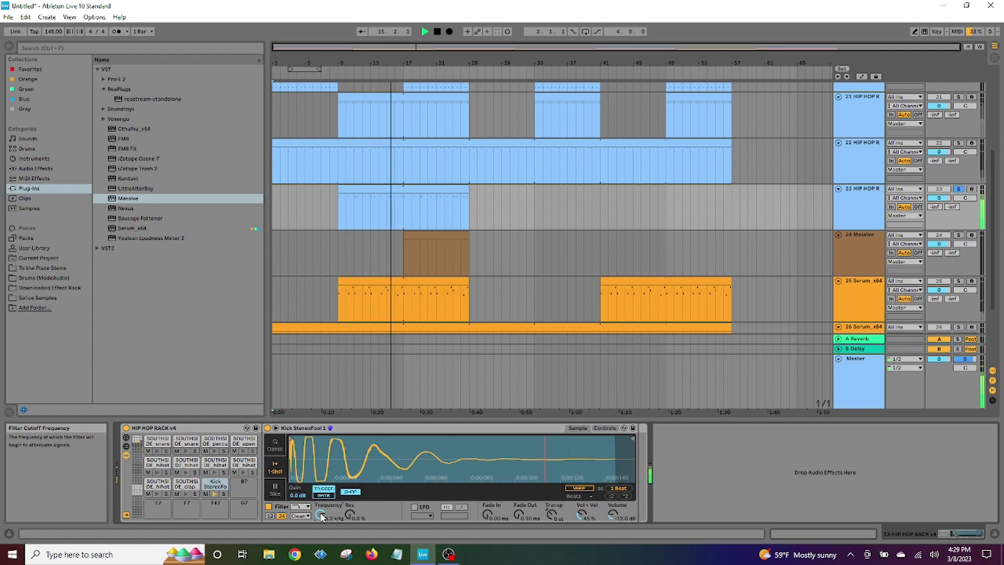
pyautogui.click(960, 189)
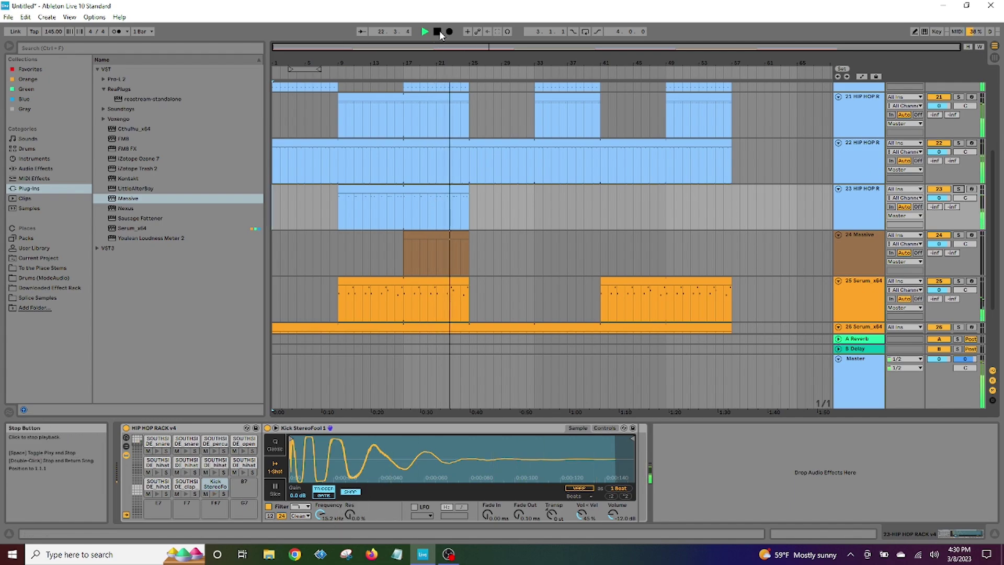
# - Rename track 23 to KICK and convert it to audio by freezing and flattening it
pyautogui.rightClick(879, 203)
pyautogui.click(901, 249)
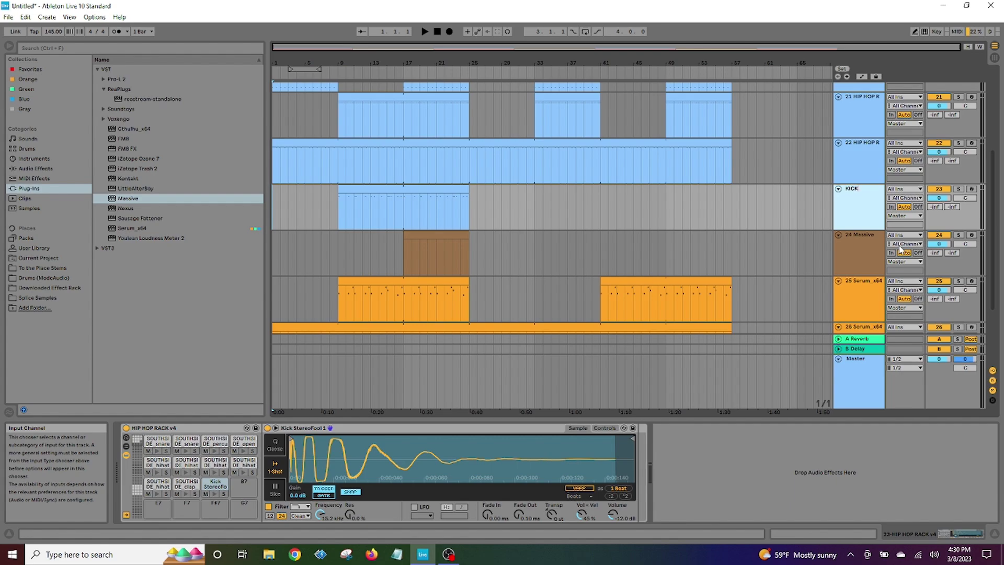
pyautogui.rightClick(849, 208)
pyautogui.click(873, 271)
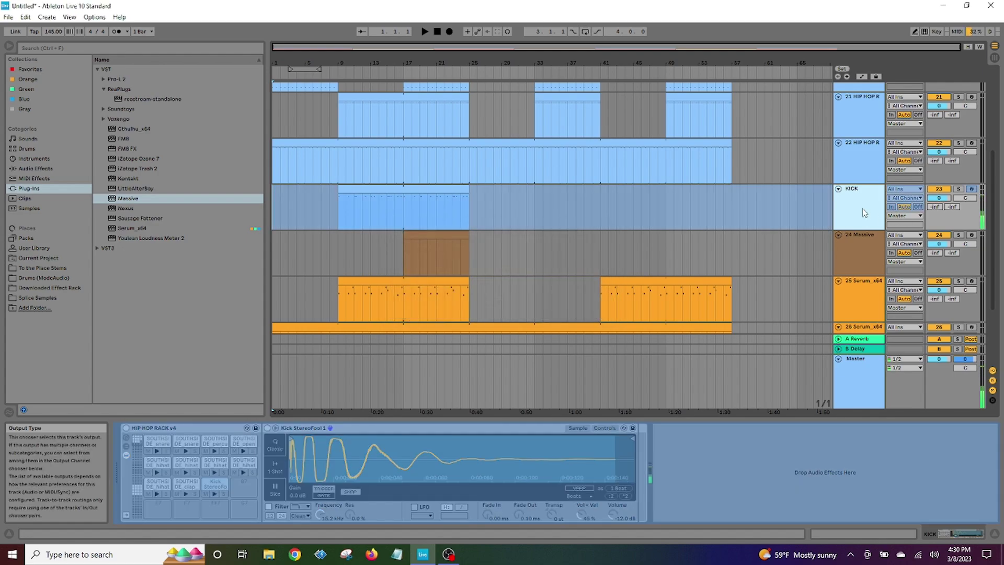
pyautogui.rightClick(865, 212)
pyautogui.click(887, 281)
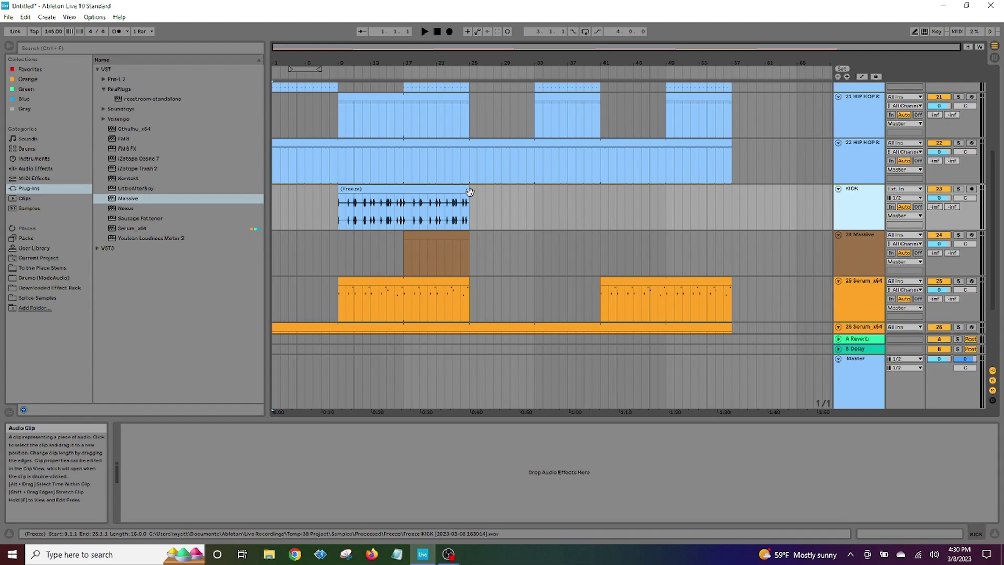
# - Duplicate the KICK audio clip twice so the copies start at bars 25 and 41 and reach bar 57
pyautogui.click(471, 191)
pyautogui.rightClick(426, 188)
pyautogui.click(492, 197)
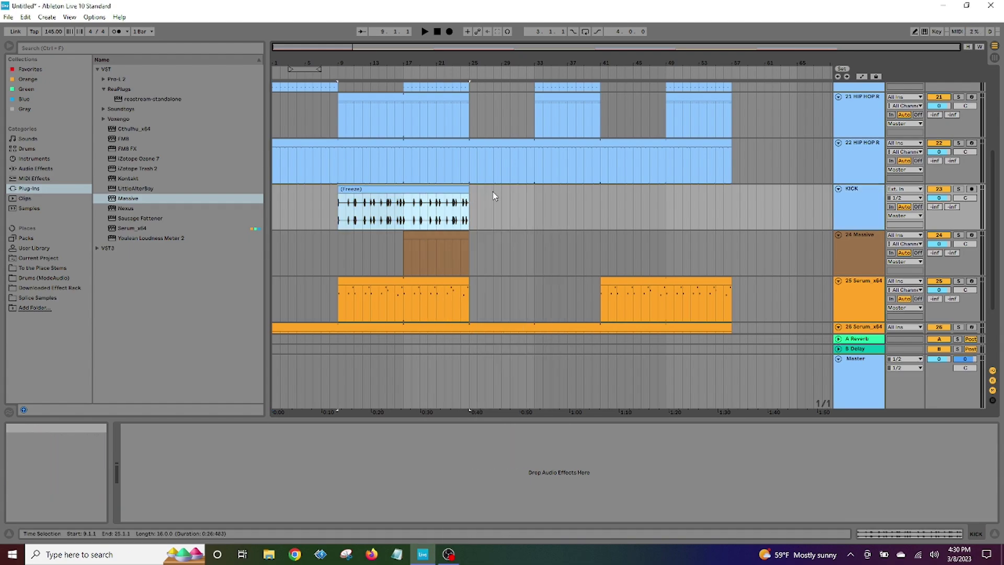
pyautogui.rightClick(470, 191)
pyautogui.click(487, 194)
pyautogui.scroll(-3, 560, 256)
pyautogui.scroll(-1, 558, 254)
pyautogui.scroll(3, 559, 254)
pyautogui.click(601, 191)
pyautogui.rightClick(601, 192)
pyautogui.click(618, 195)
# - Trim the start of the last KICK clip to bar 49, leaving bars 41 to 49 empty
pyautogui.scroll(-3, 460, 261)
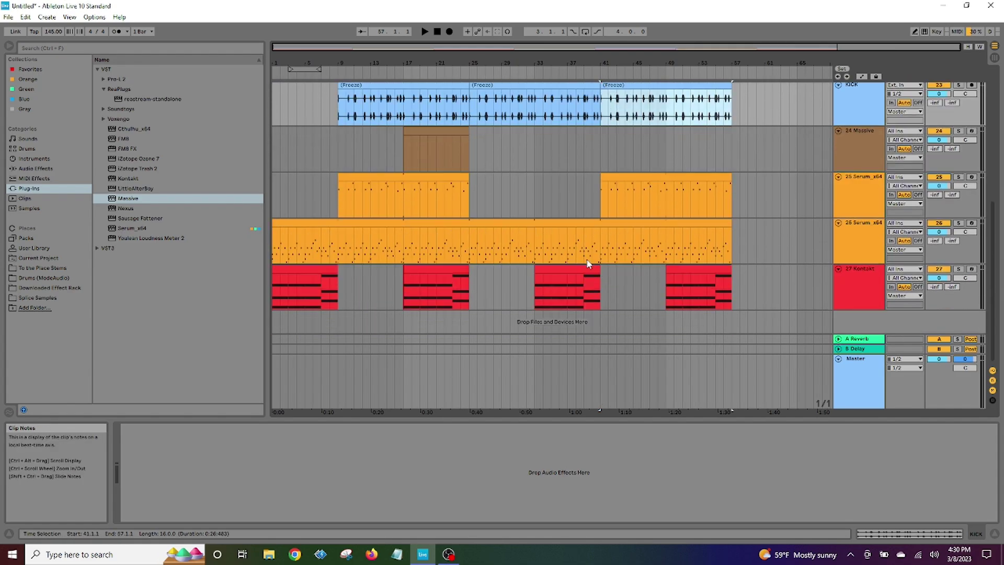
pyautogui.scroll(3, 588, 263)
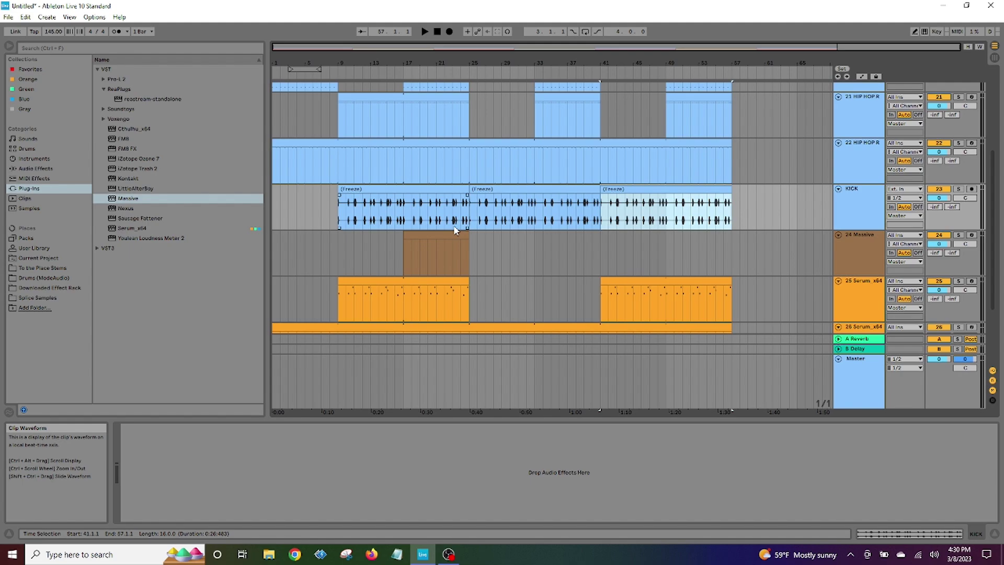
pyautogui.scroll(1, 527, 253)
pyautogui.scroll(-1, 521, 274)
pyautogui.moveTo(601, 191); pyautogui.dragTo(666, 191)
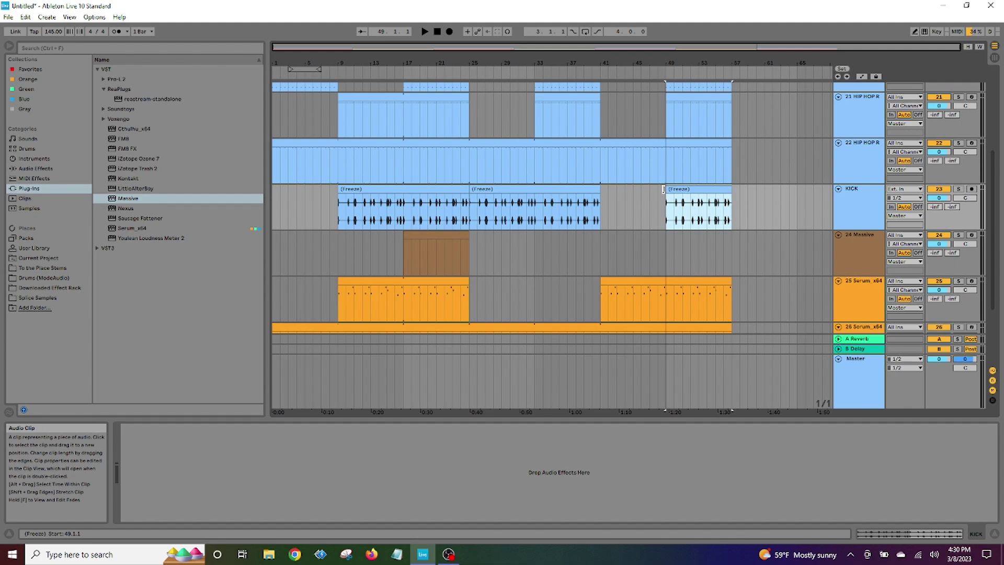
# - Play the arrangement from bar 9 and check the preset loaded in Massive on track 24
pyautogui.click(344, 68)
pyautogui.scroll(-3, 513, 247)
pyautogui.scroll(1, 582, 221)
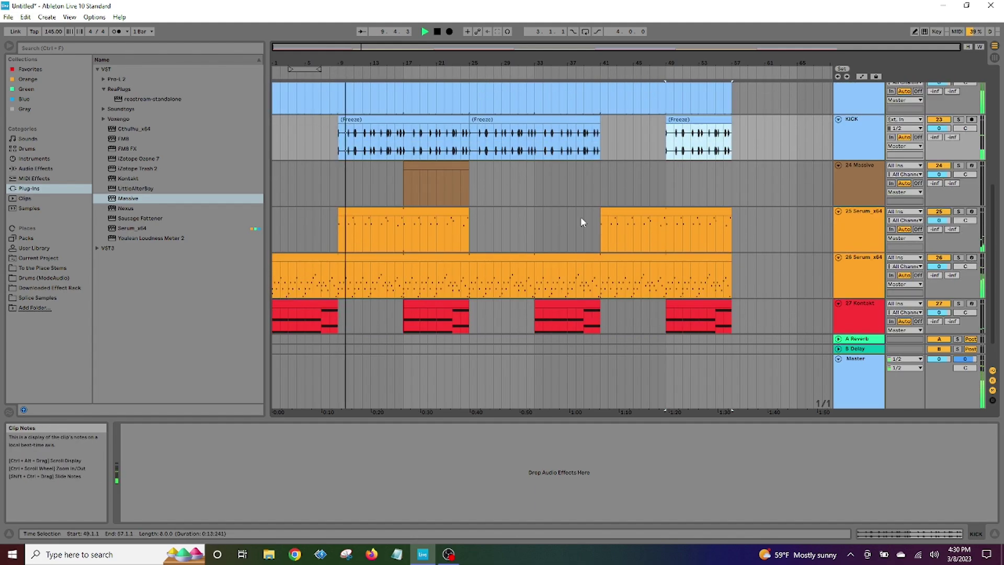
pyautogui.click(858, 173)
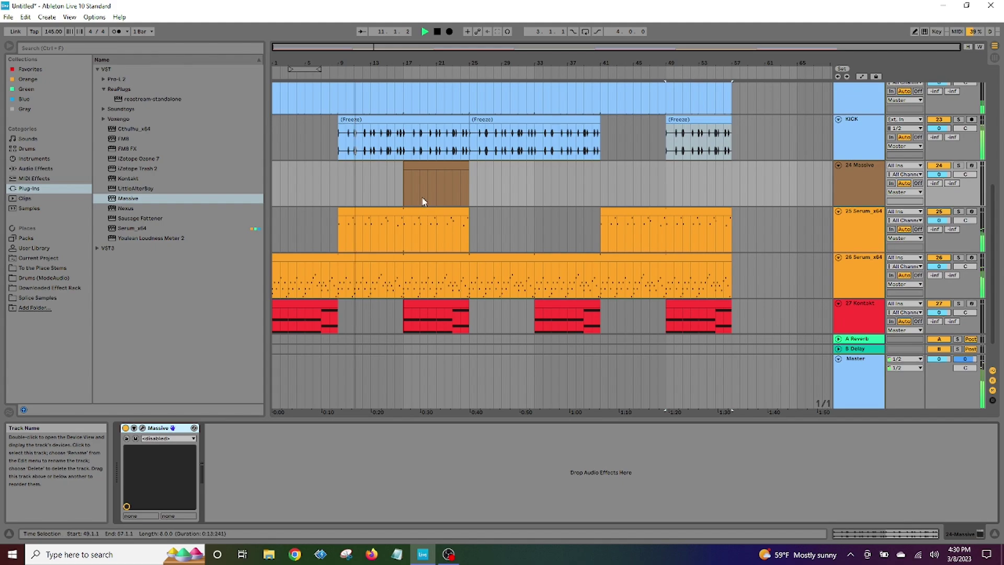
pyautogui.click(422, 165)
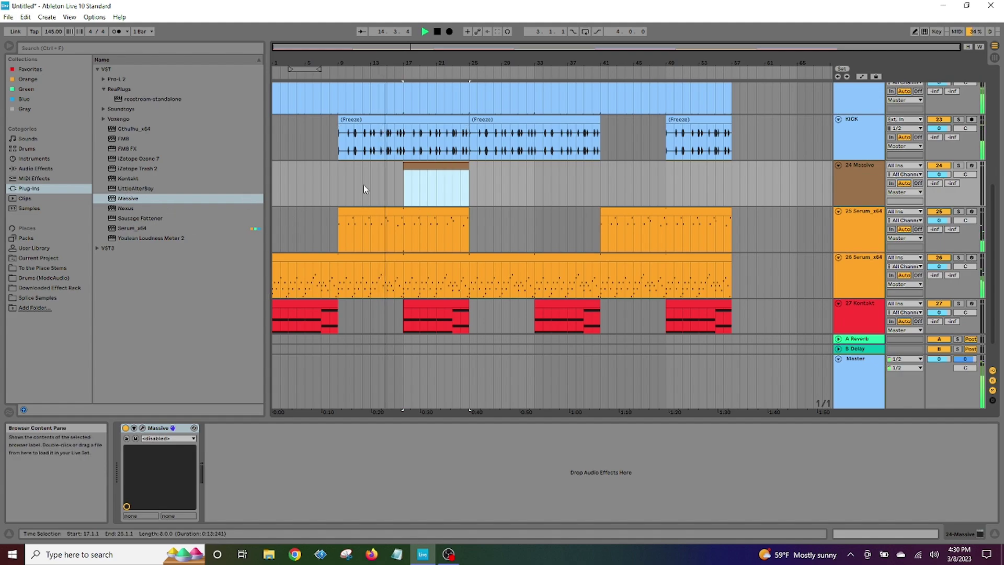
pyautogui.click(142, 428)
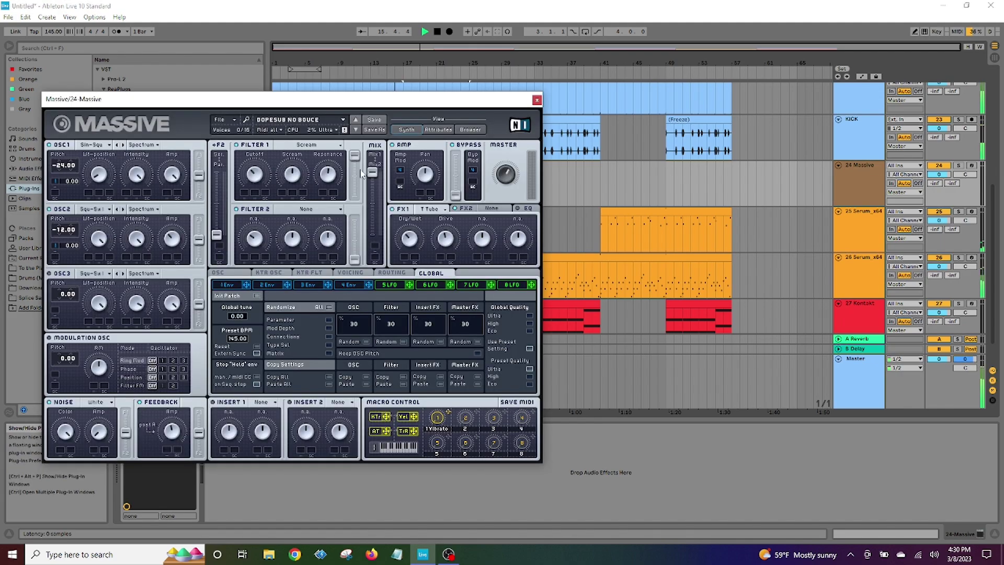
pyautogui.click(537, 101)
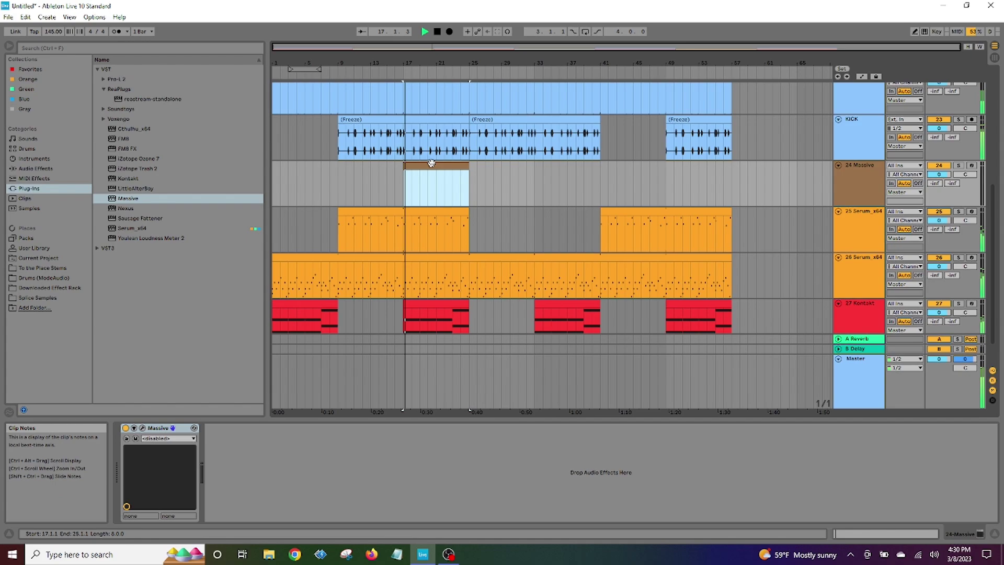
# - Examine the low notes of the Serum clip on track 26 in an enlarged note editor
pyautogui.scroll(2, 426, 67)
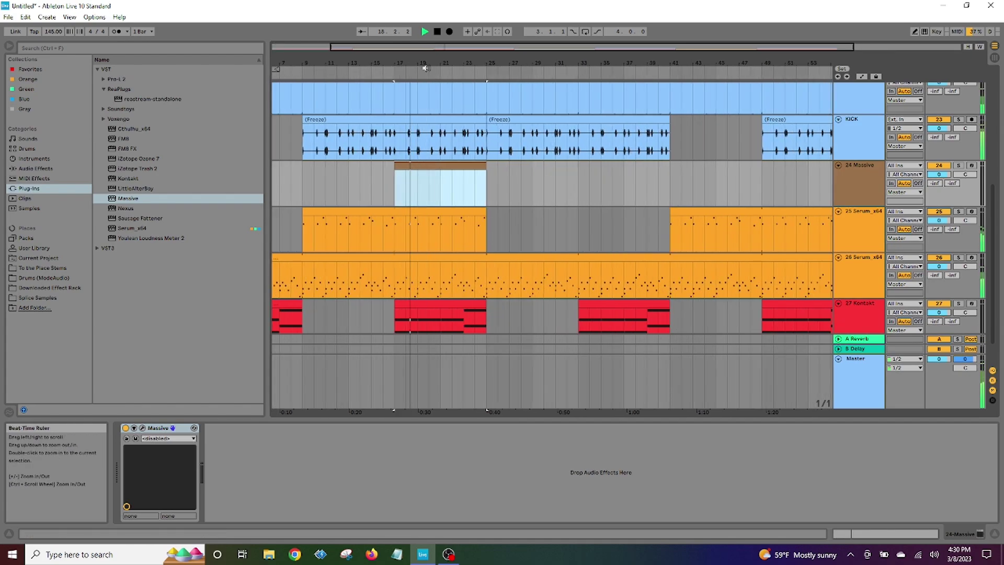
pyautogui.scroll(-2, 437, 267)
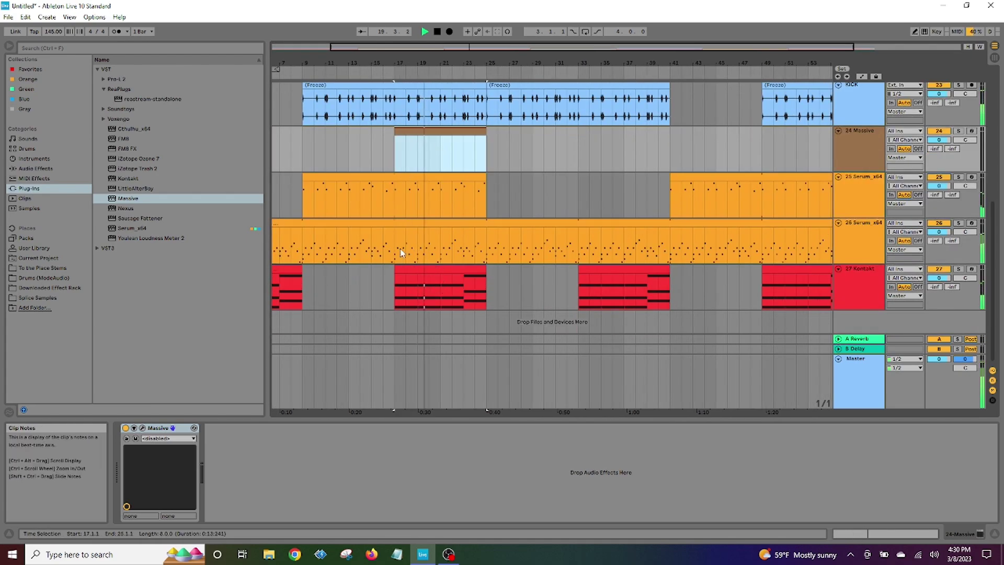
pyautogui.doubleClick(417, 226)
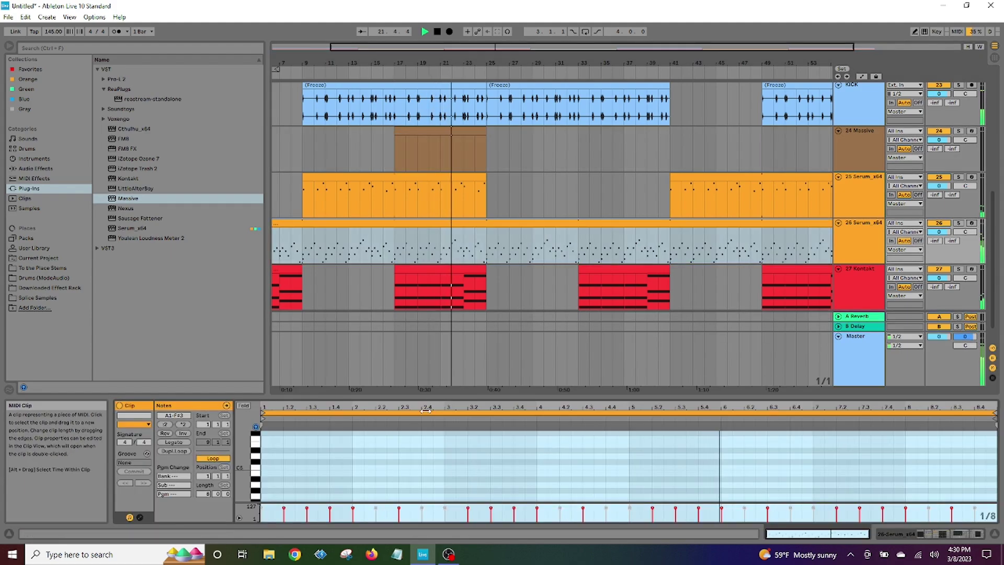
pyautogui.moveTo(454, 397); pyautogui.dragTo(454, 199)
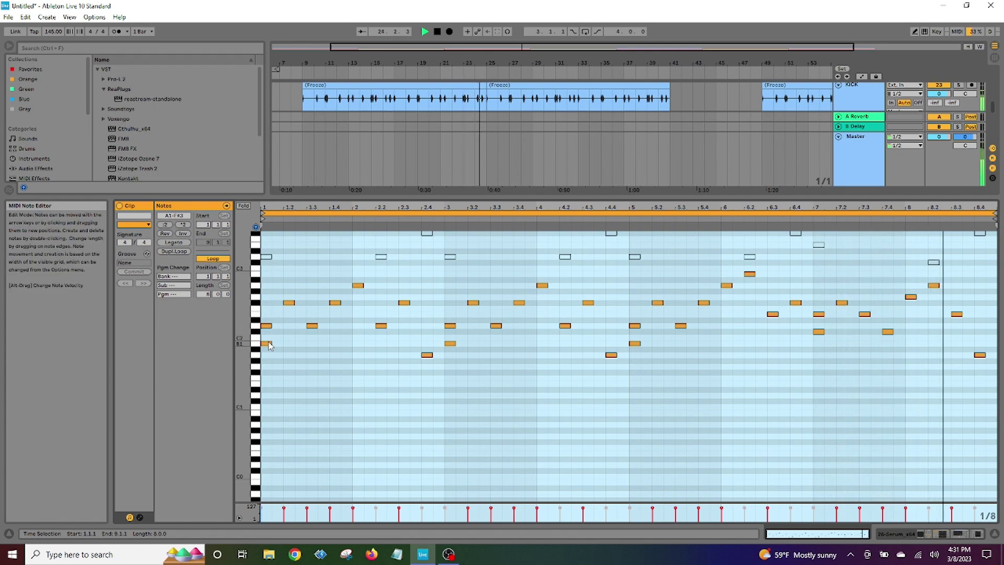
pyautogui.moveTo(507, 195); pyautogui.dragTo(507, 383)
# - Add an eighth-note B2 at the very start of the empty Massive clip at bar 17
pyautogui.scroll(2, 429, 328)
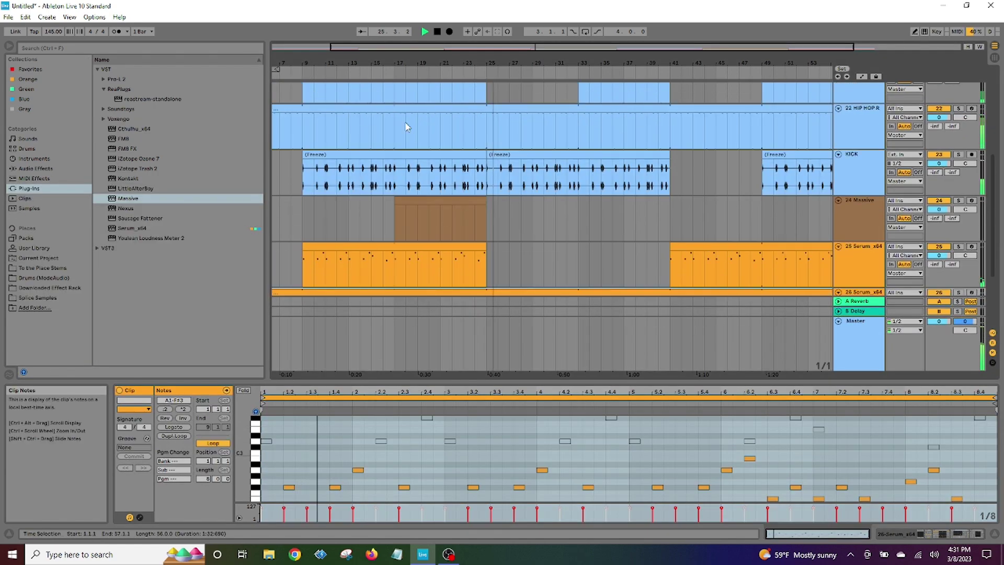
pyautogui.keyDown('ctrl'); pyautogui.scroll(2, 407, 223); pyautogui.keyUp('ctrl')
pyautogui.click(399, 202)
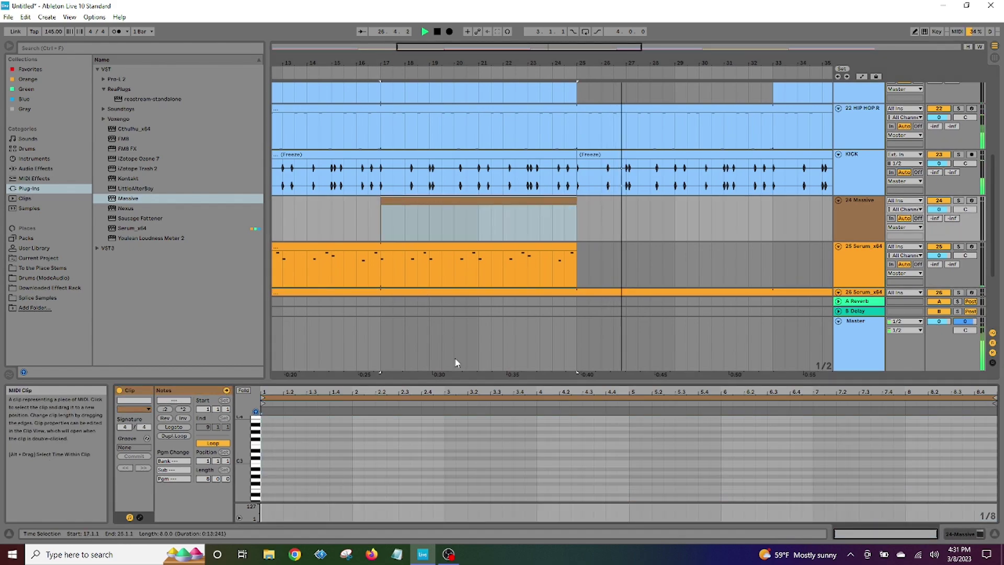
pyautogui.moveTo(460, 381); pyautogui.dragTo(460, 173)
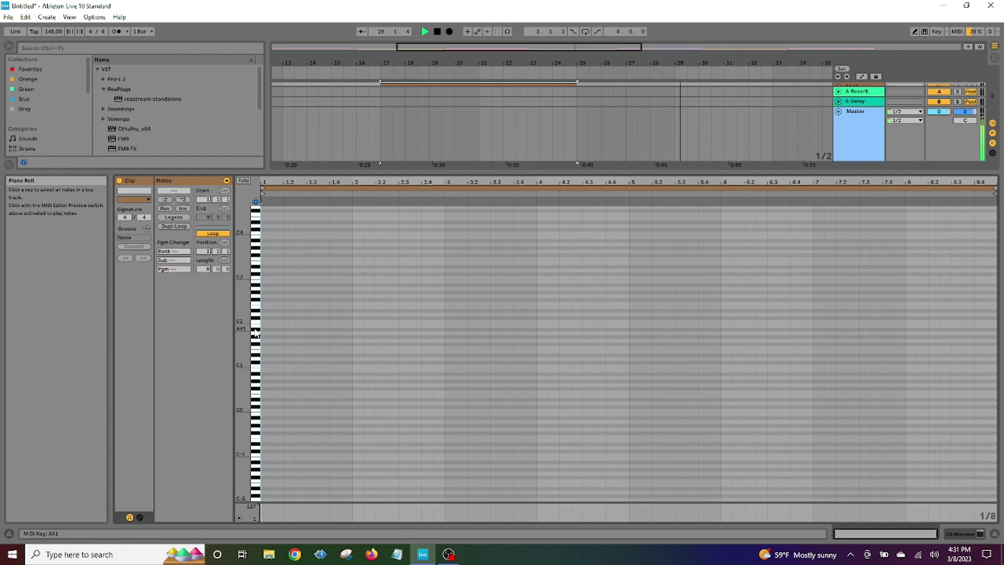
pyautogui.doubleClick(267, 283)
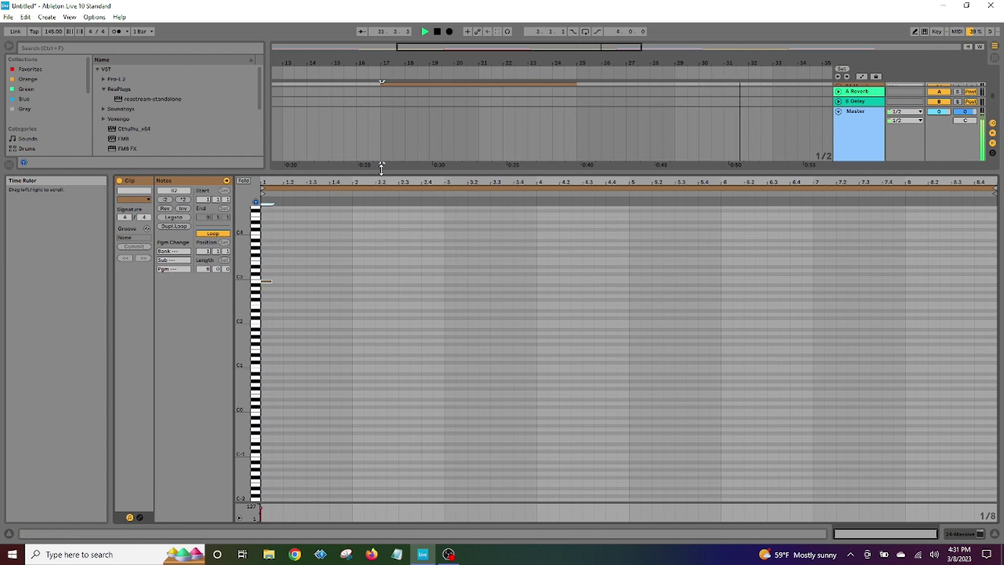
pyautogui.moveTo(388, 172); pyautogui.dragTo(388, 319)
# - Play the arrangement from bar 17 to audition the Massive clip's first note, and stop playback
pyautogui.scroll(3, 400, 206)
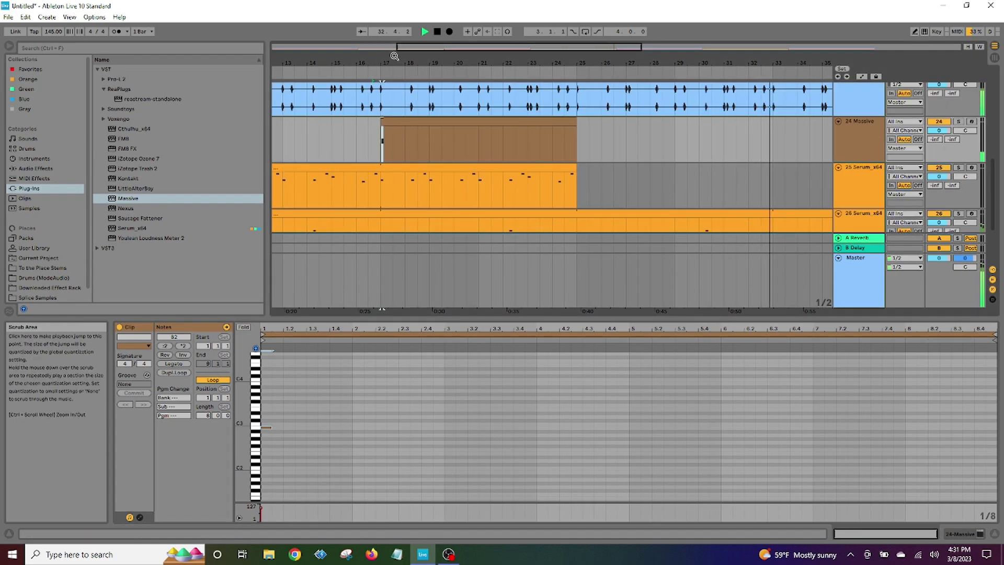
pyautogui.moveTo(400, 64); pyautogui.dragTo(403, 199)
pyautogui.press('space')
pyautogui.press('space')
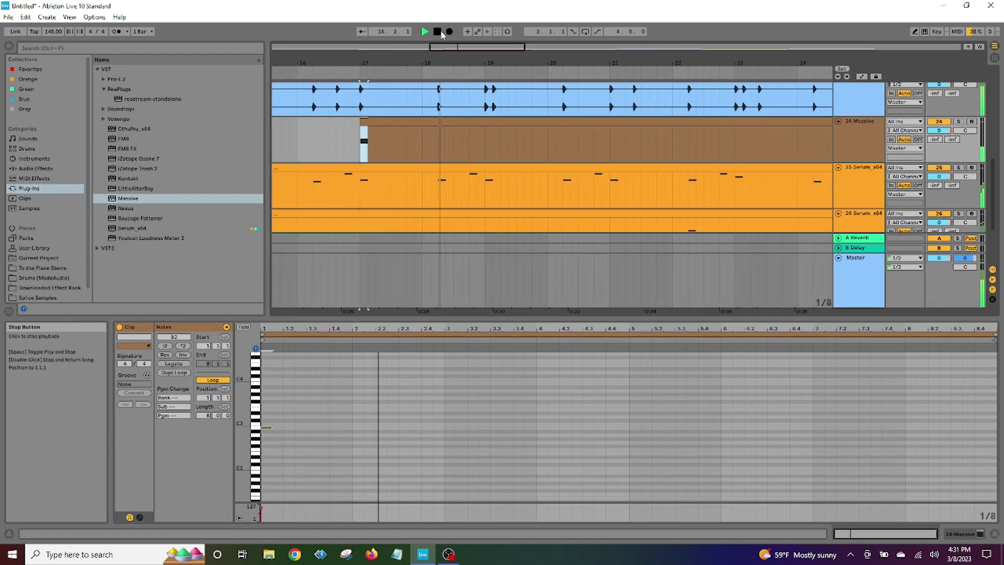
pyautogui.scroll(-2, 383, 178)
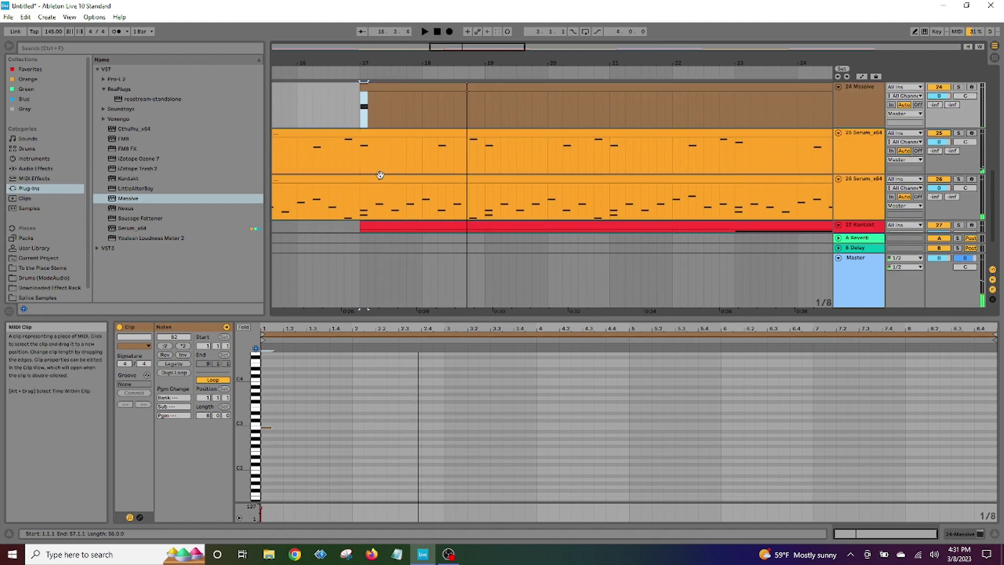
# - Compare the lowest opening note of the Serum clip on track 26 with the Massive clip's first note
pyautogui.click(380, 198)
pyautogui.click(265, 464)
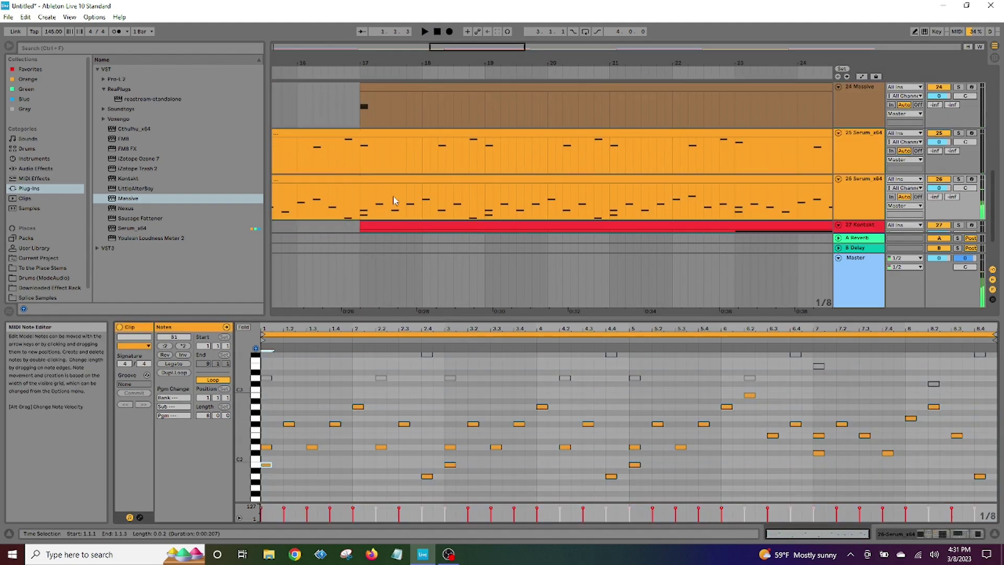
pyautogui.click(390, 85)
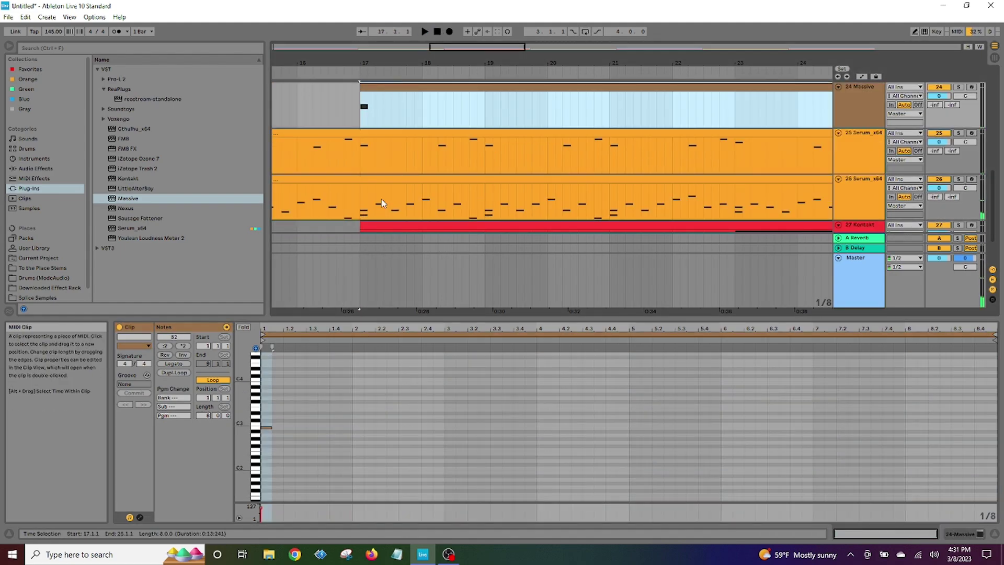
pyautogui.doubleClick(264, 428)
pyautogui.scroll(1, 413, 222)
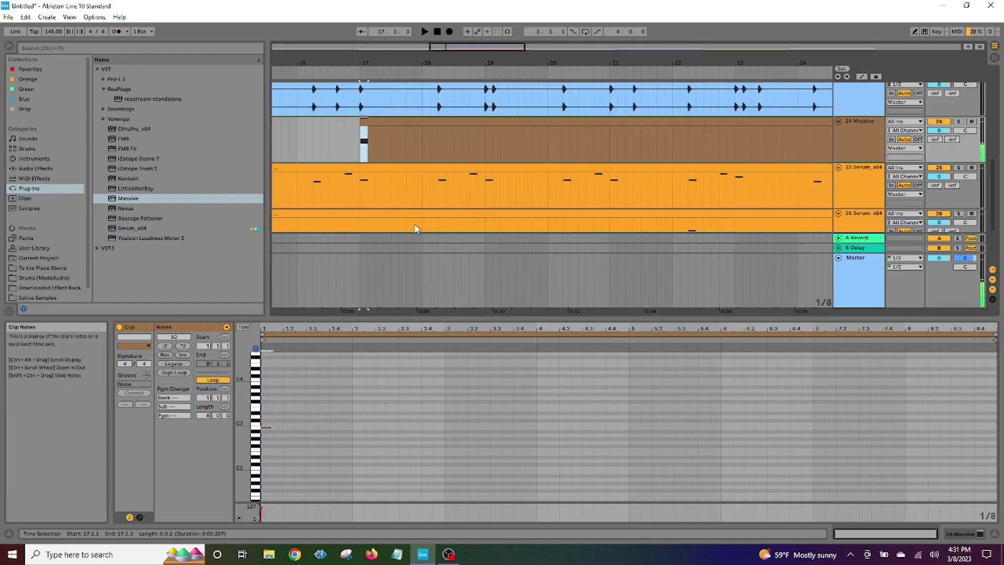
# - Add eighth-note B2s at 2.2 and 3.1 in the Massive clip
pyautogui.click(355, 429)
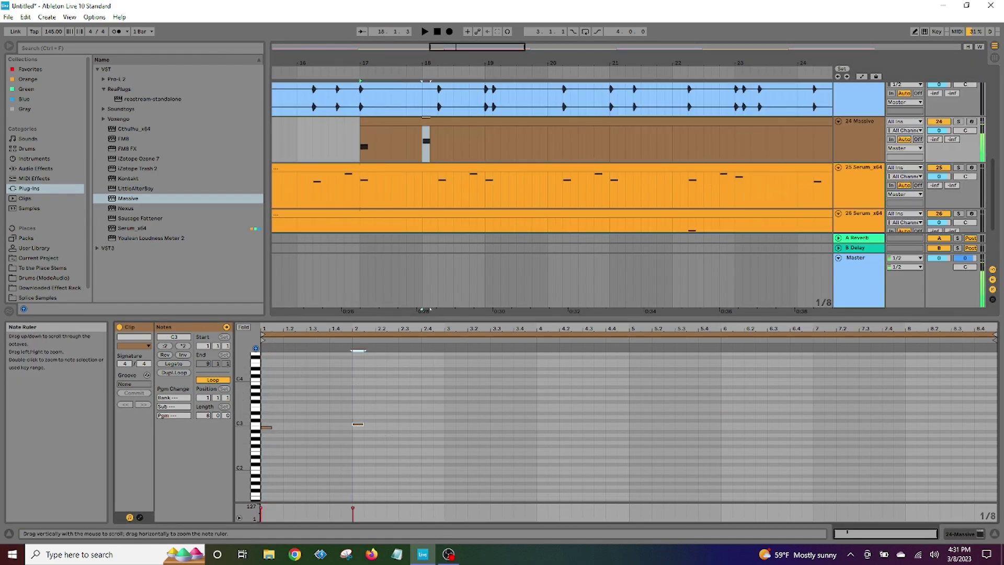
pyautogui.scroll(2, 335, 400)
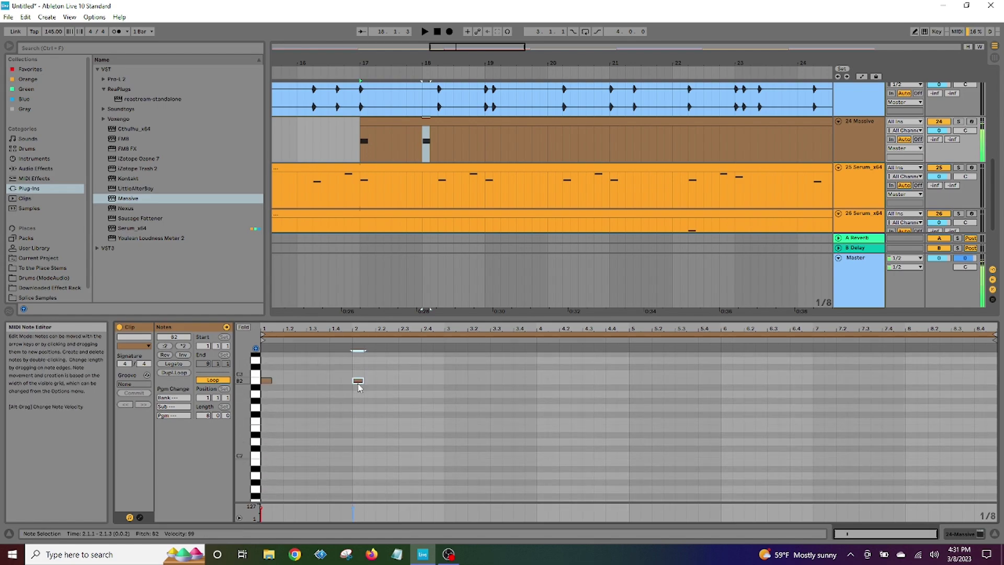
pyautogui.moveTo(372, 382); pyautogui.dragTo(382, 382)
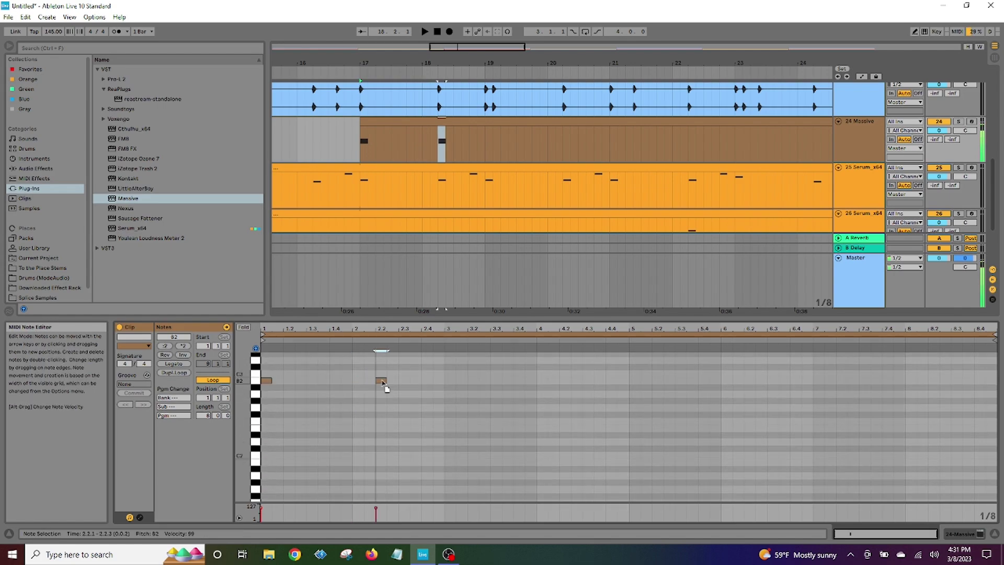
pyautogui.doubleClick(449, 381)
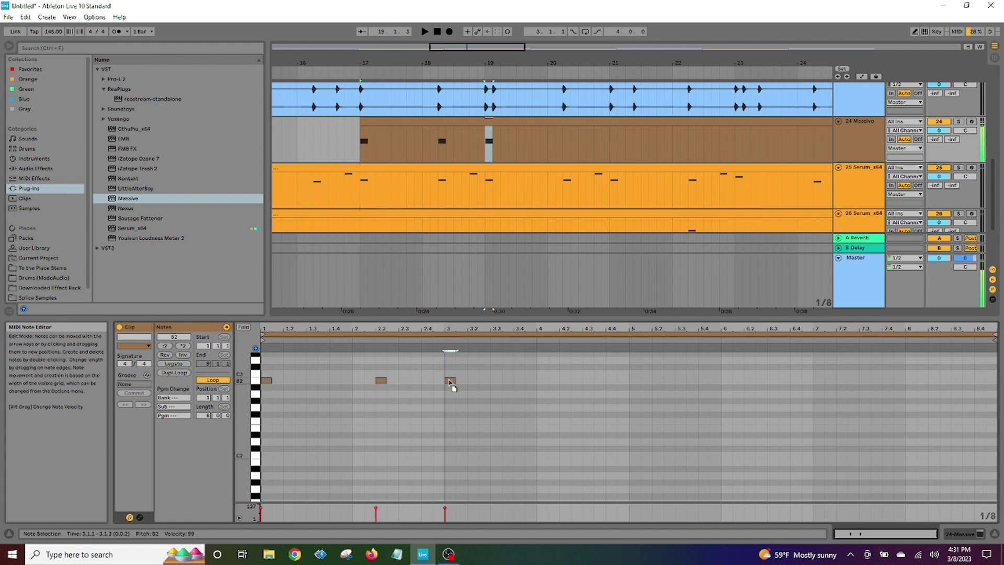
# - Continue the Massive line with eighth-note B2s at 4.2, 5.1 and 5.2.3
pyautogui.doubleClick(578, 382)
pyautogui.moveTo(573, 382); pyautogui.dragTo(559, 387)
pyautogui.doubleClick(631, 380)
pyautogui.doubleClick(679, 380)
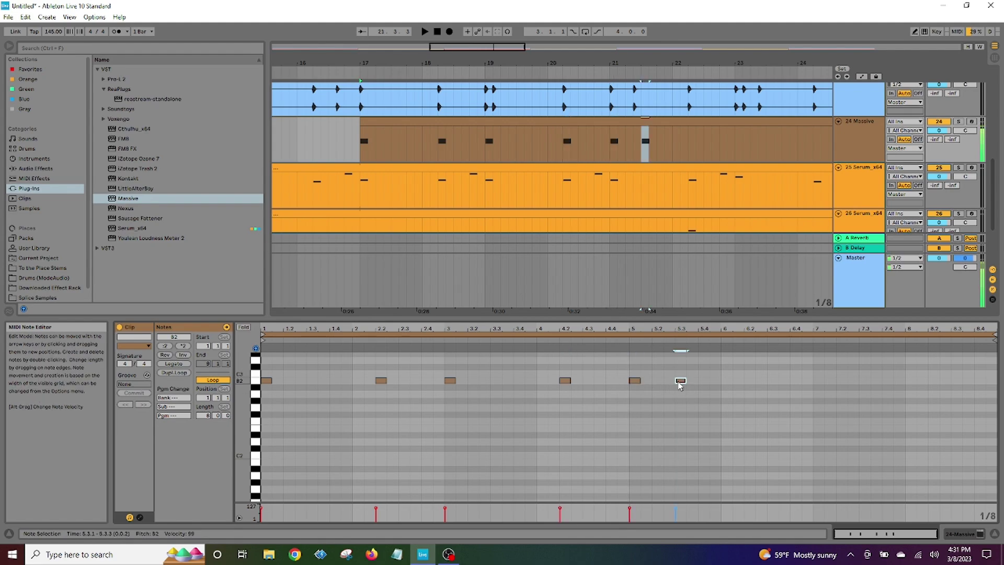
pyautogui.moveTo(682, 383); pyautogui.dragTo(671, 382)
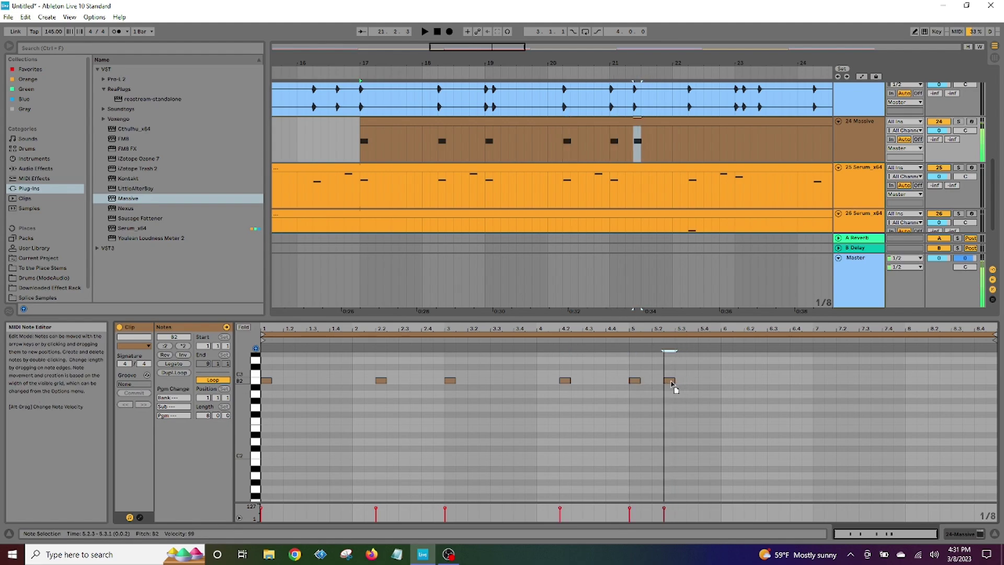
# - Add an eighth-note A2 at 6.1 and an eighth-note F#2 at 7.1 in the Massive clip
pyautogui.doubleClick(728, 401)
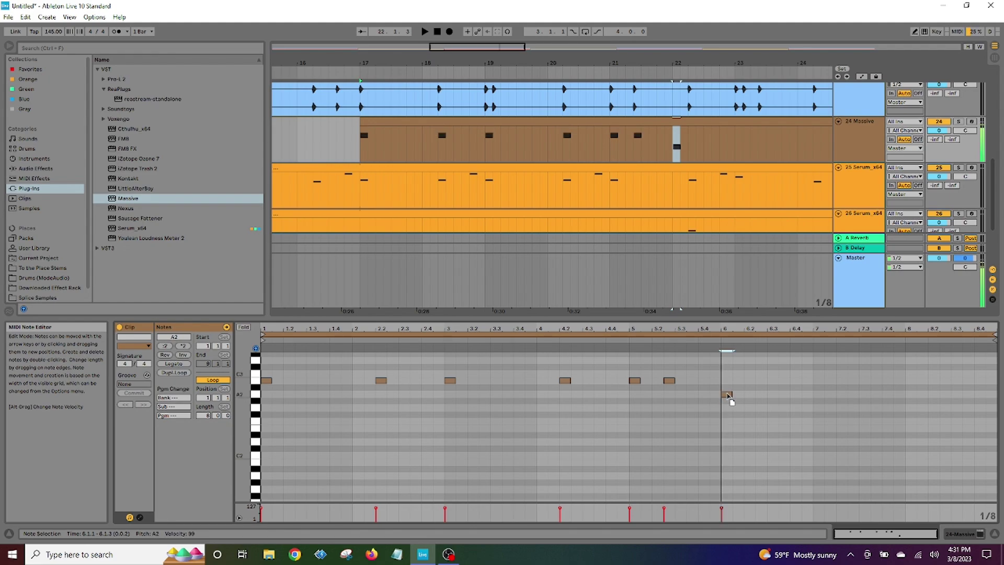
pyautogui.moveTo(732, 401); pyautogui.dragTo(732, 400)
pyautogui.doubleClick(815, 408)
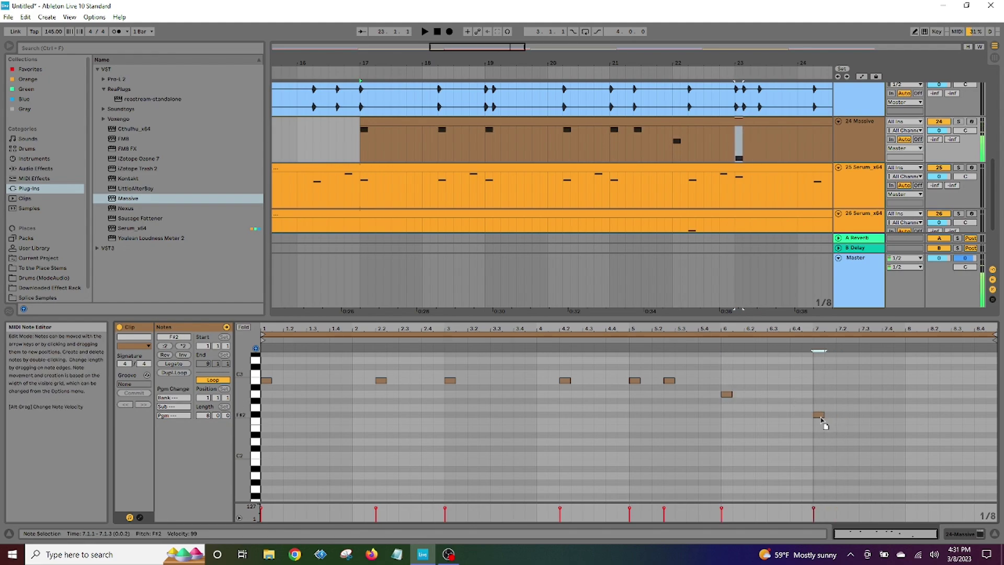
pyautogui.click(822, 421)
# - Audition the Massive line, raise its notes at 6.1 and 7.1 to B2 and A2, and add an F#2 at 8.1
pyautogui.press('space')
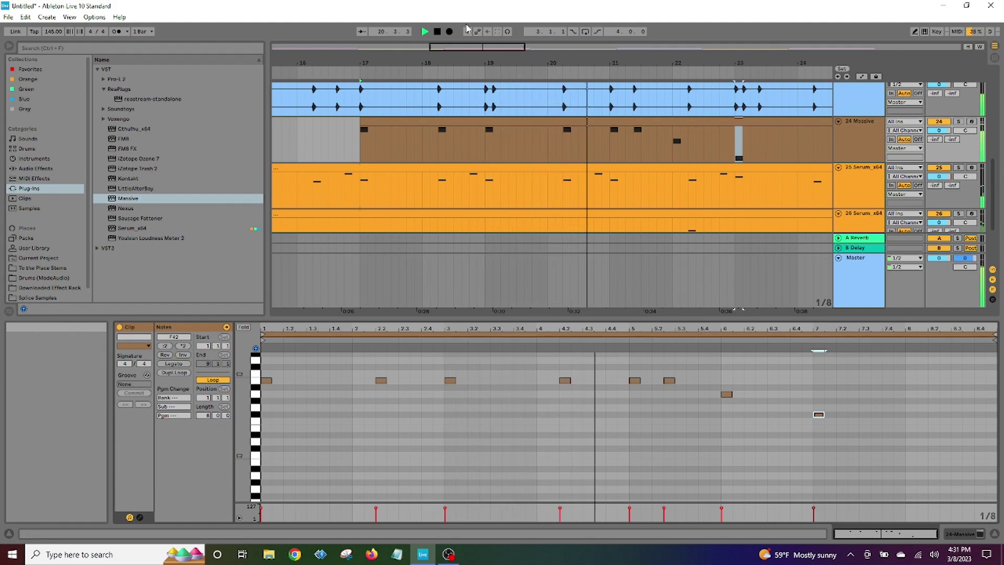
pyautogui.click(439, 33)
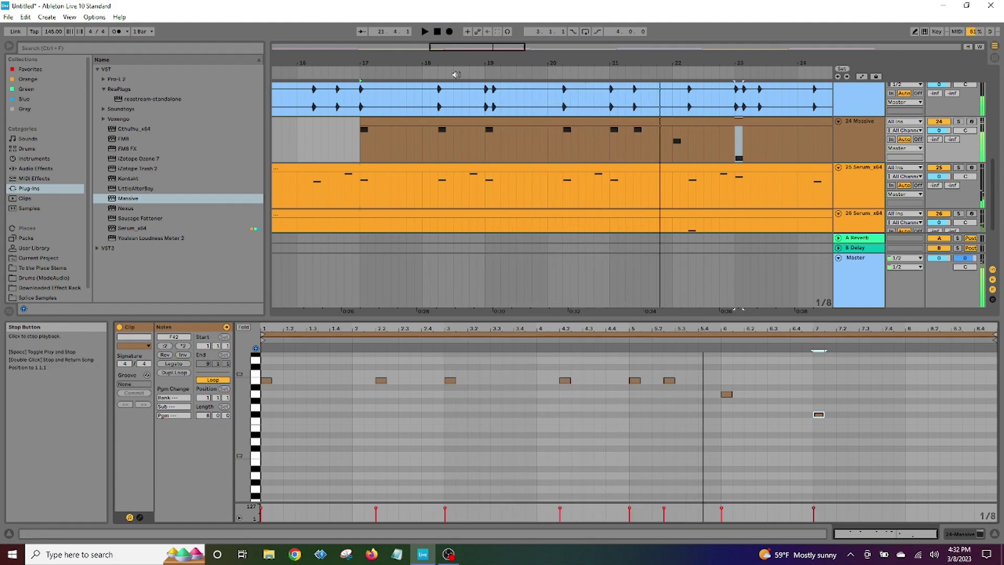
pyautogui.moveTo(725, 394); pyautogui.dragTo(728, 382)
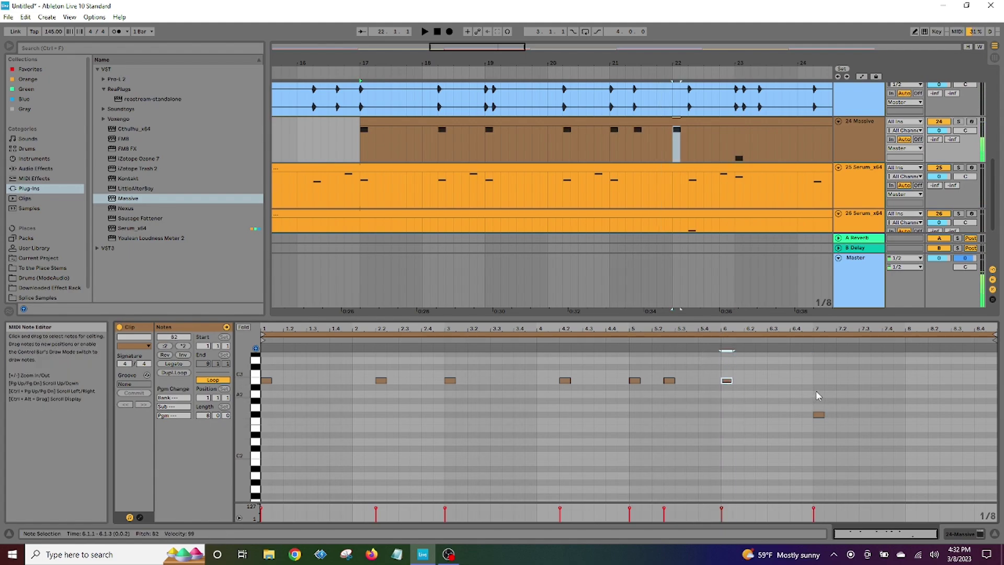
pyautogui.moveTo(819, 415); pyautogui.dragTo(915, 425)
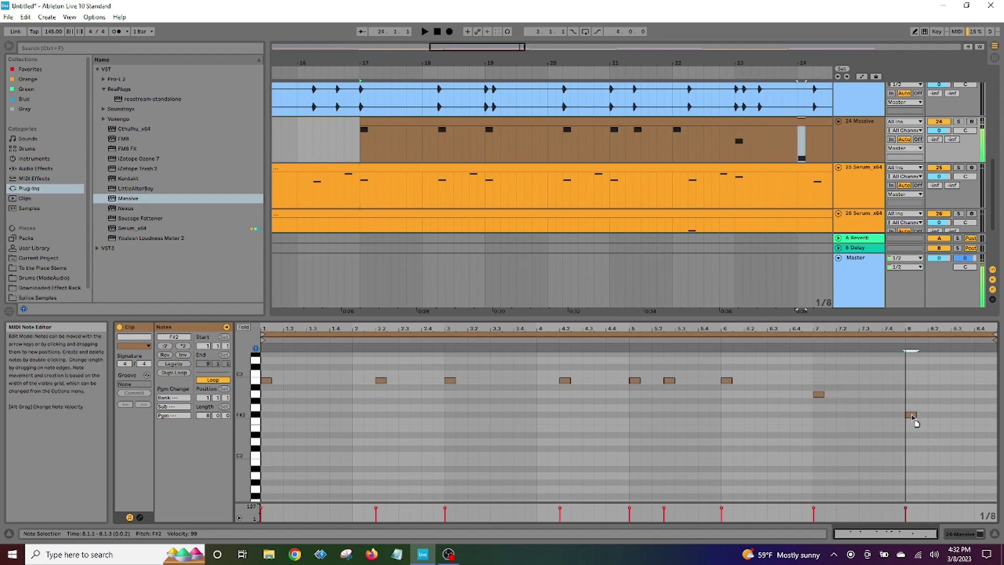
# - While playing from bar 17, move the Massive clip's B2 from 6.1 to 6.2 and its F#2 from 8.1 to 8.2
pyautogui.click(353, 71)
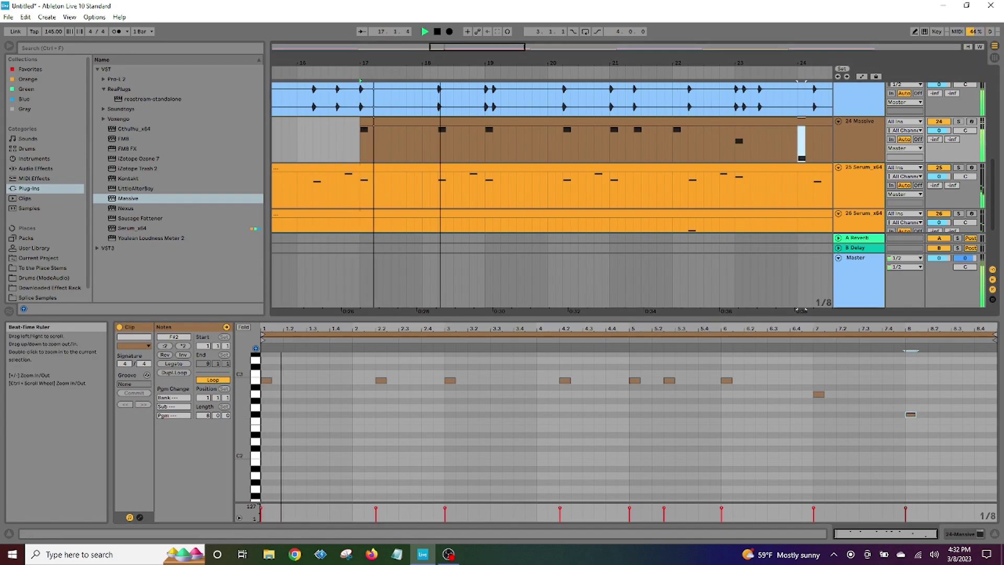
pyautogui.moveTo(436, 60); pyautogui.dragTo(408, 51)
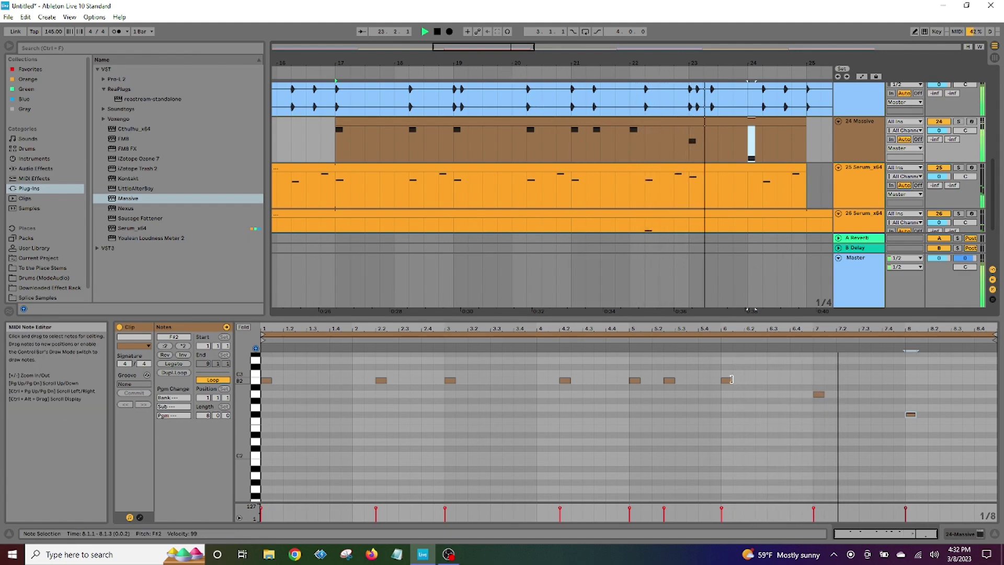
pyautogui.moveTo(726, 381); pyautogui.dragTo(756, 384)
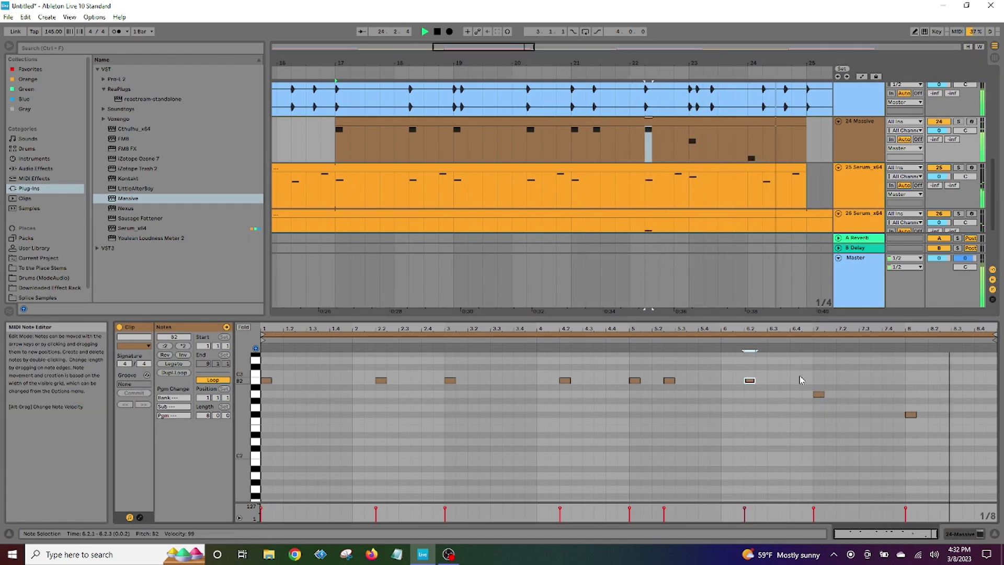
pyautogui.click(329, 73)
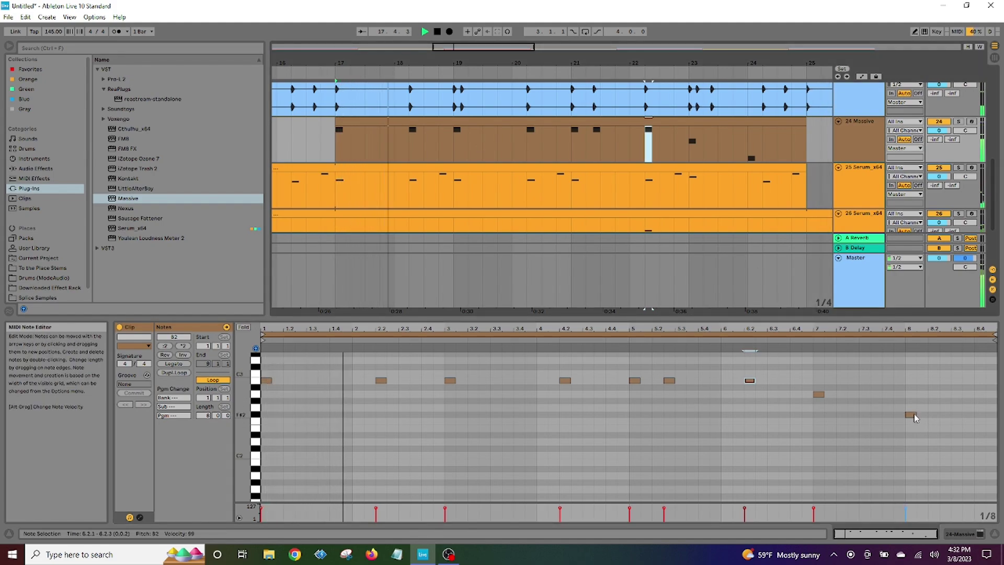
pyautogui.moveTo(915, 415); pyautogui.dragTo(938, 415)
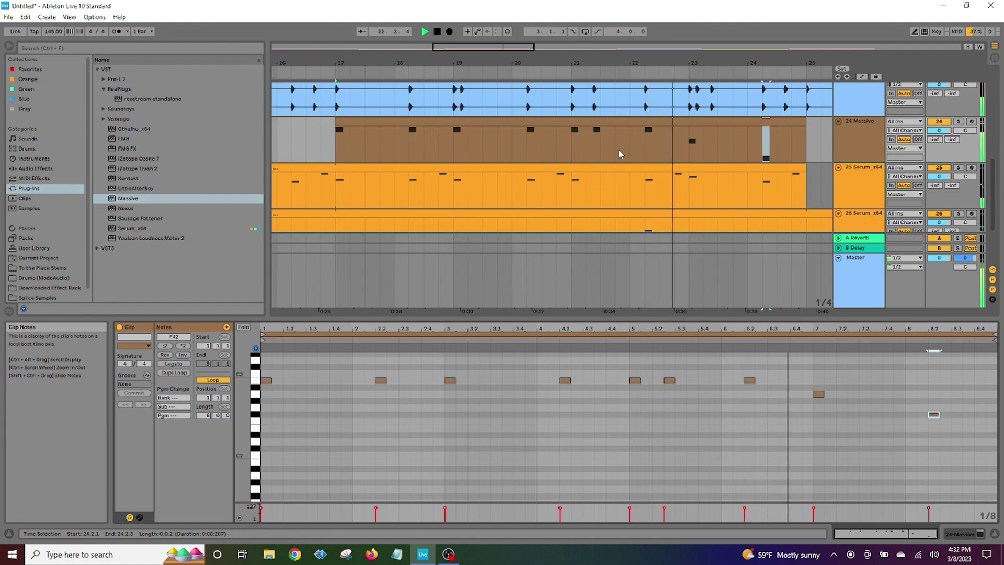
# - Replay the end of the Massive line and add a second F#2 at 8.3.3, keeping the other at 8.2
pyautogui.click(438, 32)
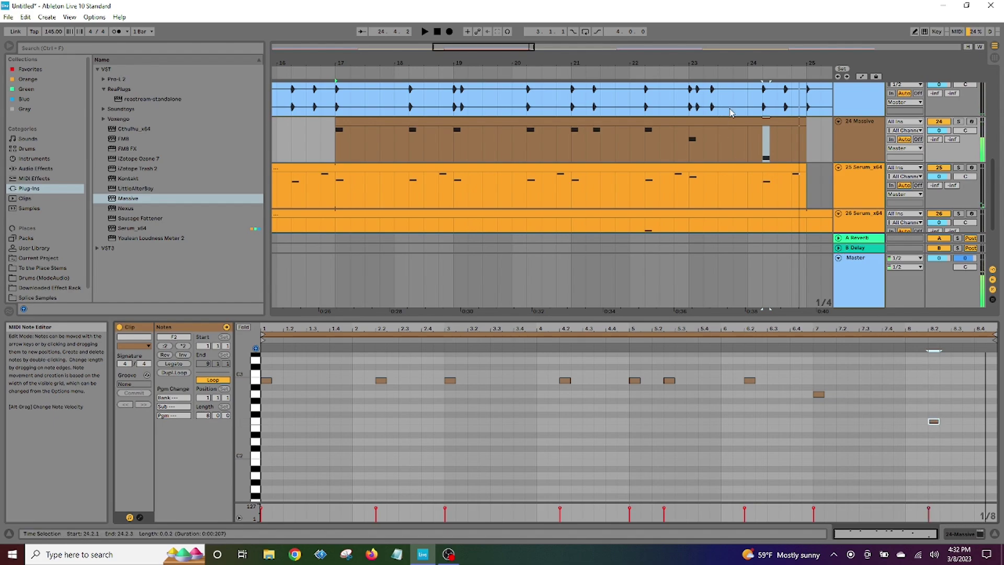
pyautogui.press('space')
pyautogui.click(438, 31)
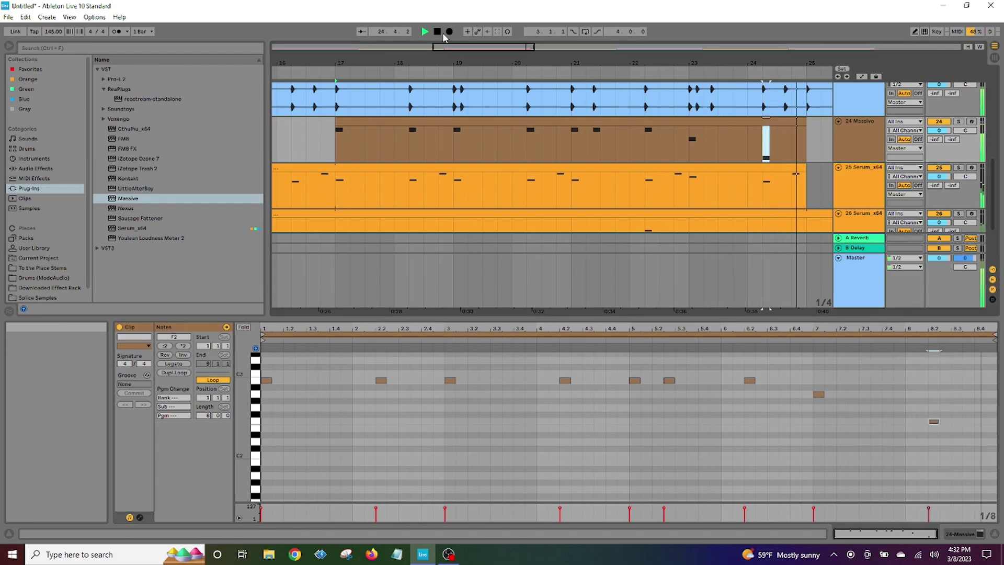
pyautogui.moveTo(933, 421); pyautogui.dragTo(945, 416)
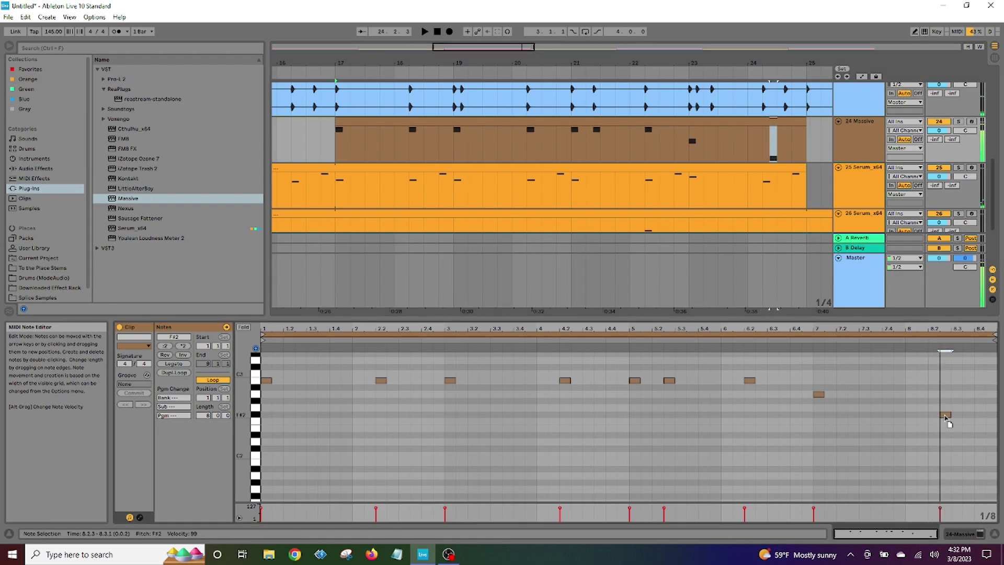
pyautogui.click(969, 415)
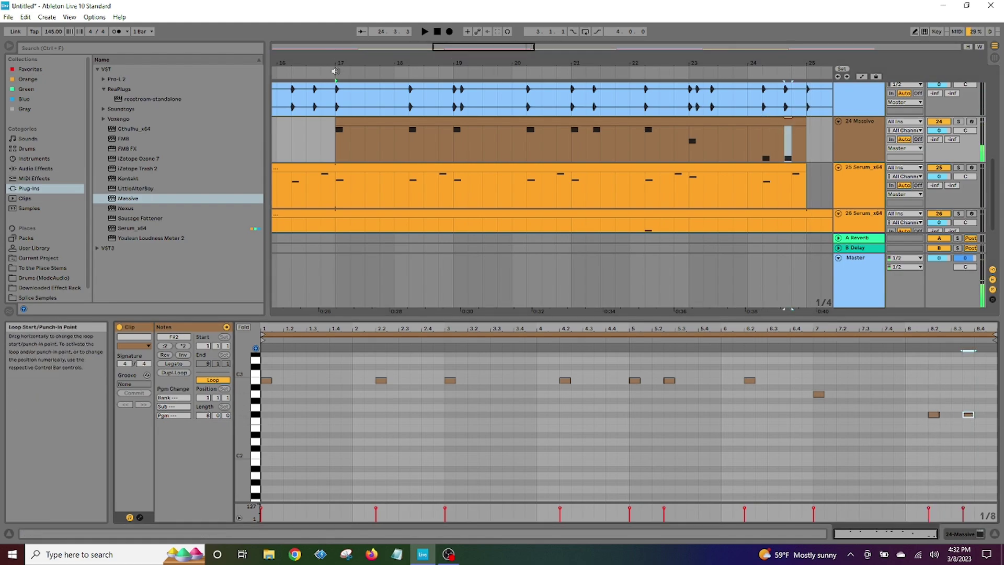
# - Play from bar 17 and examine the notes of the Serum clip on track 25 around 7.1 and 8.2
pyautogui.press('space')
pyautogui.click(773, 121)
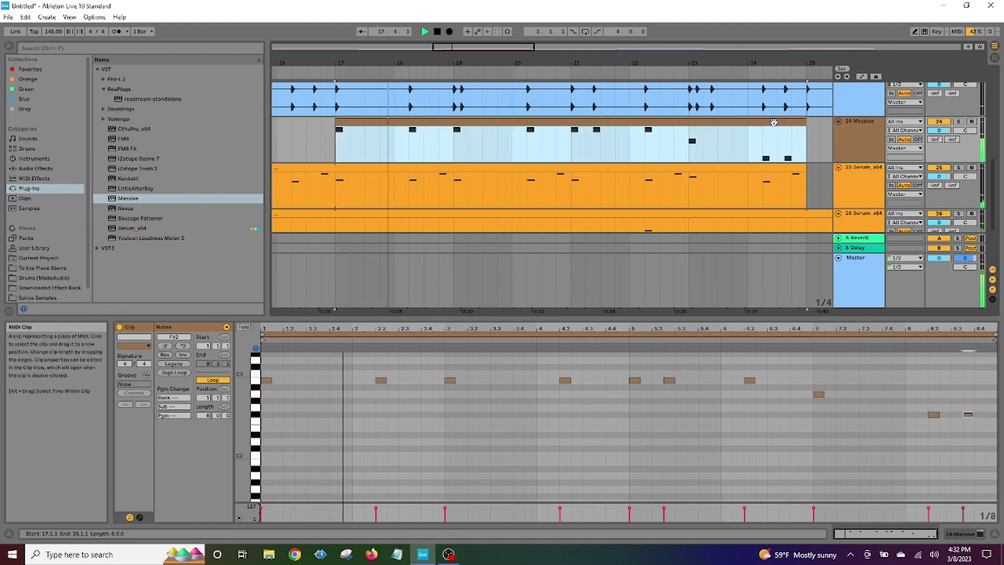
pyautogui.click(768, 168)
pyautogui.click(935, 419)
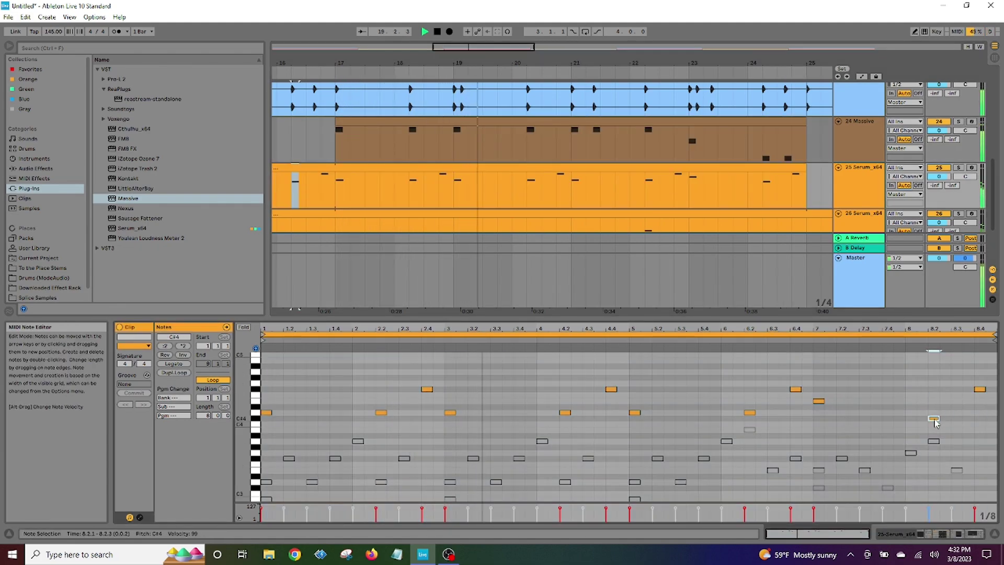
pyautogui.click(819, 401)
pyautogui.click(935, 419)
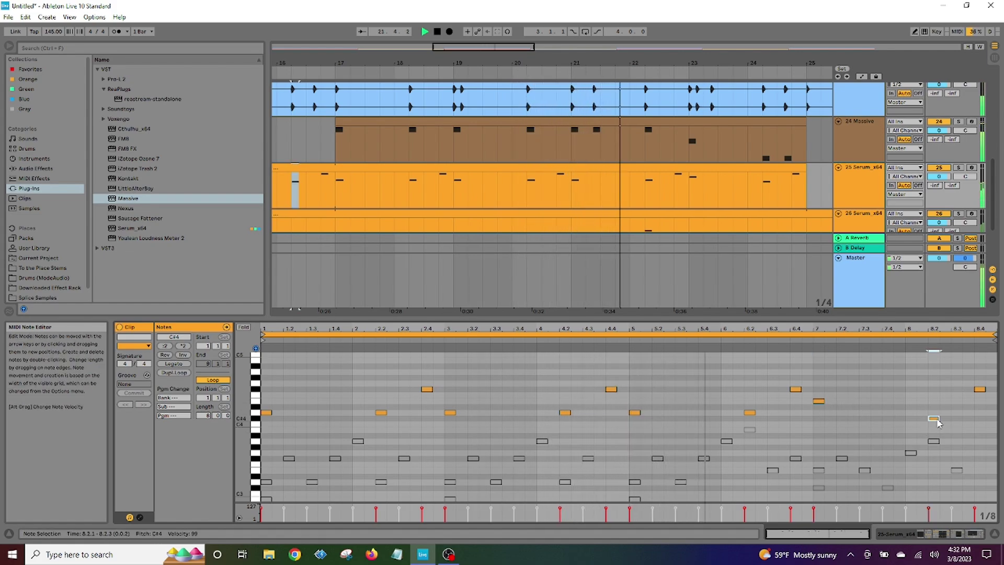
pyautogui.scroll(-2, 943, 463)
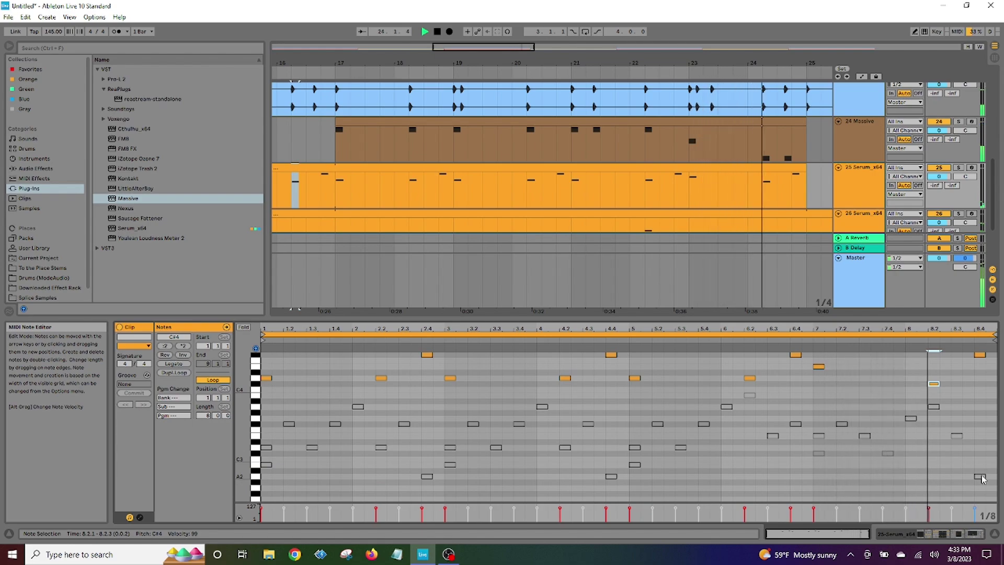
# - Change the Massive clip's last two notes, at 8.2 and 8.3.3, to G2
pyautogui.click(803, 135)
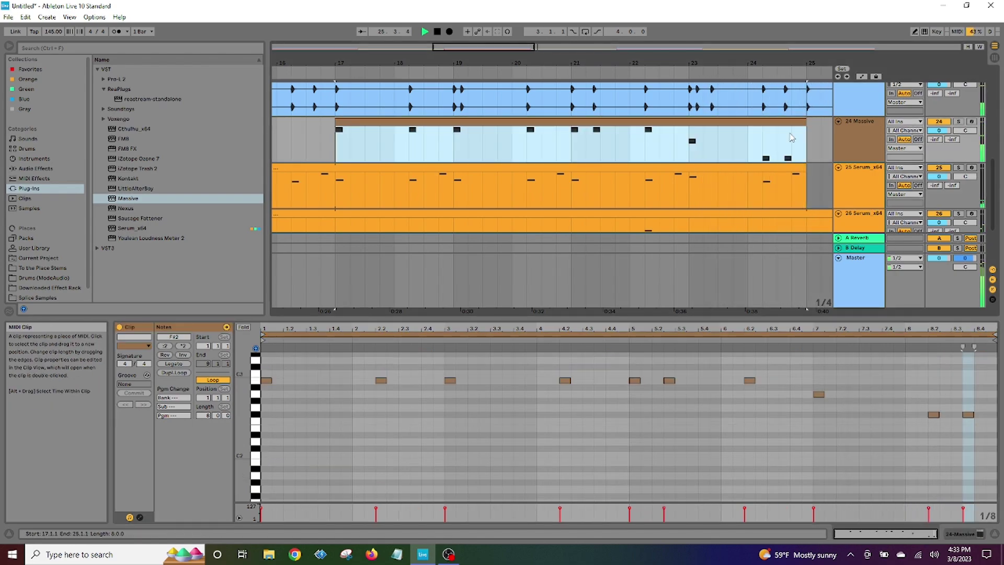
pyautogui.click(935, 447)
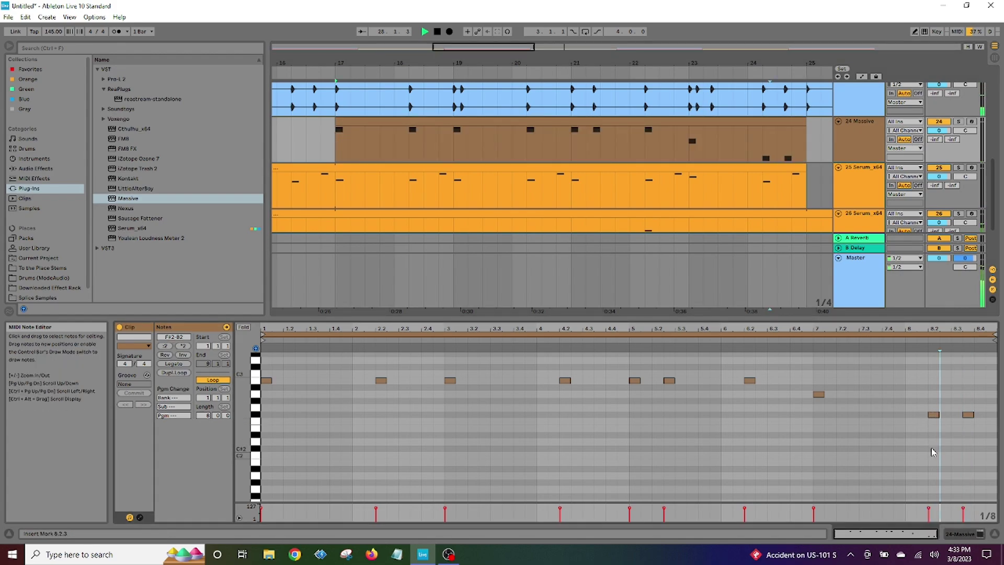
pyautogui.click(934, 395)
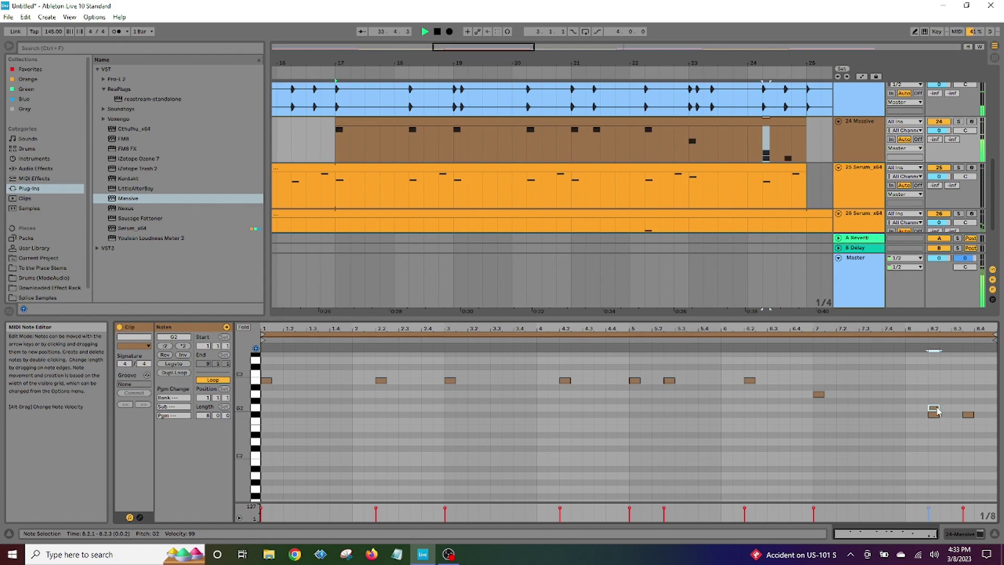
pyautogui.doubleClick(937, 409)
pyautogui.moveTo(928, 406)
pyautogui.mouseDown()
pyautogui.moveTo(992, 422)
pyautogui.moveTo(938, 408)
pyautogui.mouseUp()
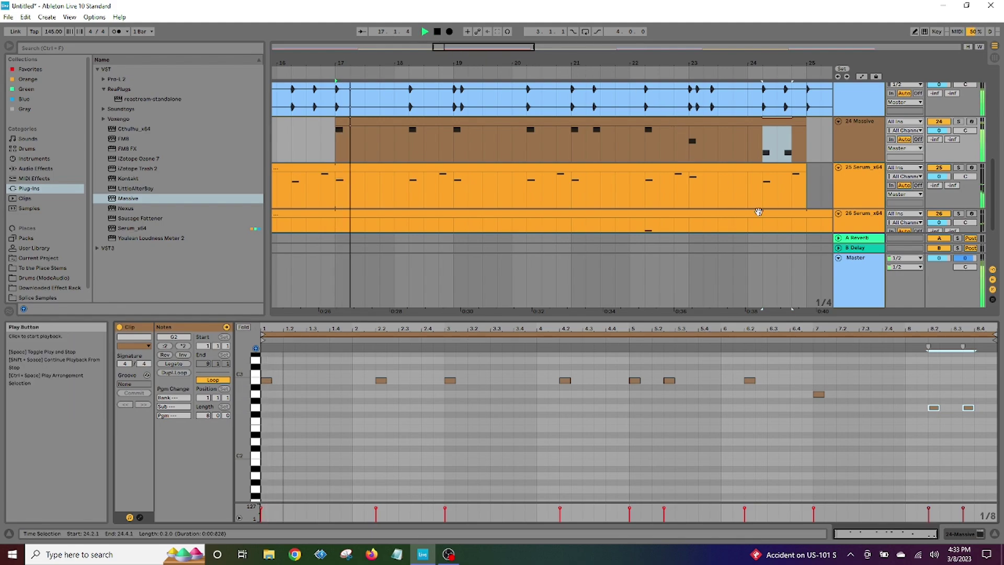
# - Stop playback, open the Kontakt clip on track 27 and check the lowest note of its first chord
pyautogui.scroll(-3, 679, 188)
pyautogui.scroll(-2, 679, 187)
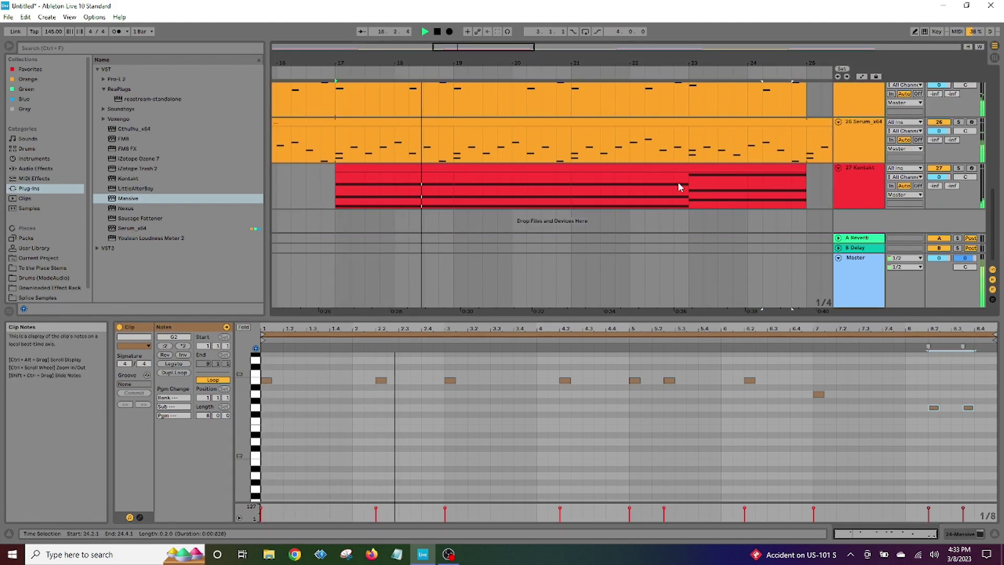
pyautogui.moveTo(665, 80); pyautogui.dragTo(665, 74)
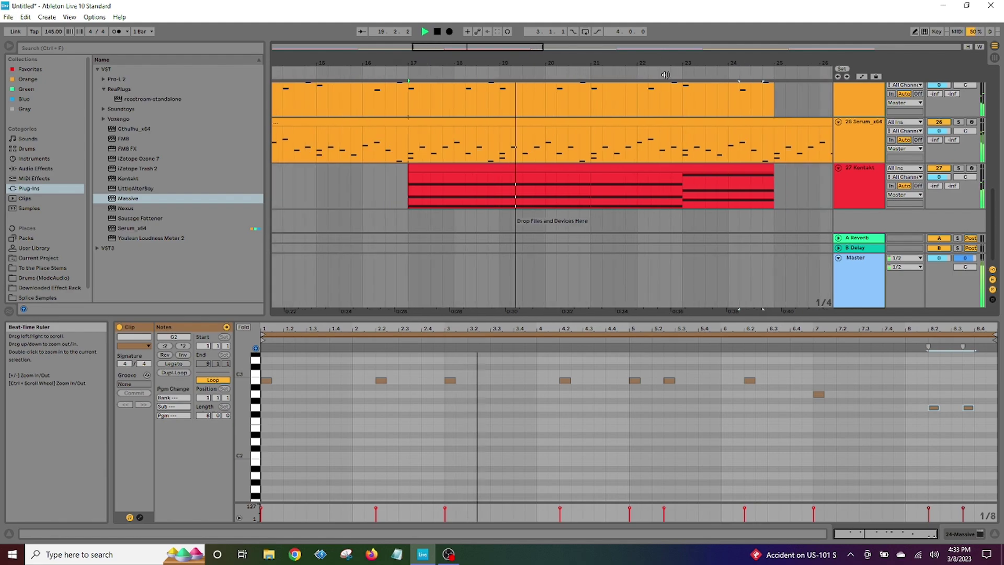
pyautogui.click(711, 168)
pyautogui.click(425, 32)
pyautogui.click(309, 428)
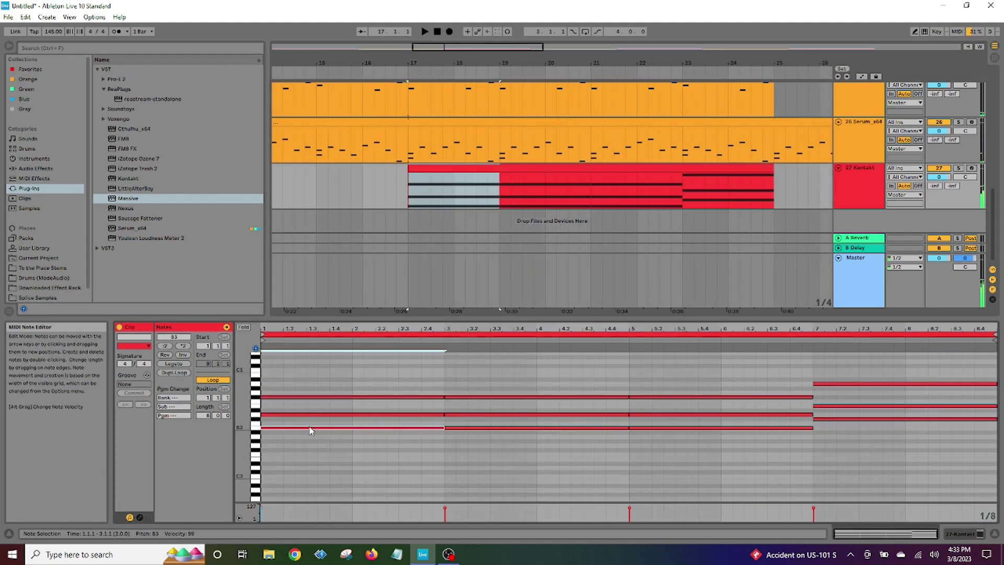
# - Try low notes A3 at 7.1 and F#3 at 8.1 under the Kontakt clip's last chord, and delete them
pyautogui.click(652, 428)
pyautogui.doubleClick(817, 438)
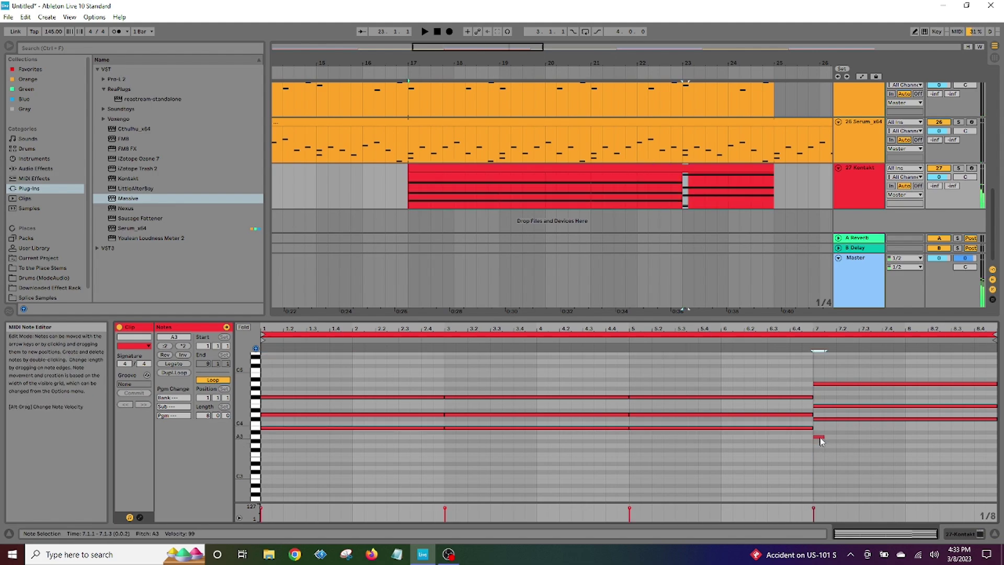
pyautogui.doubleClick(909, 450)
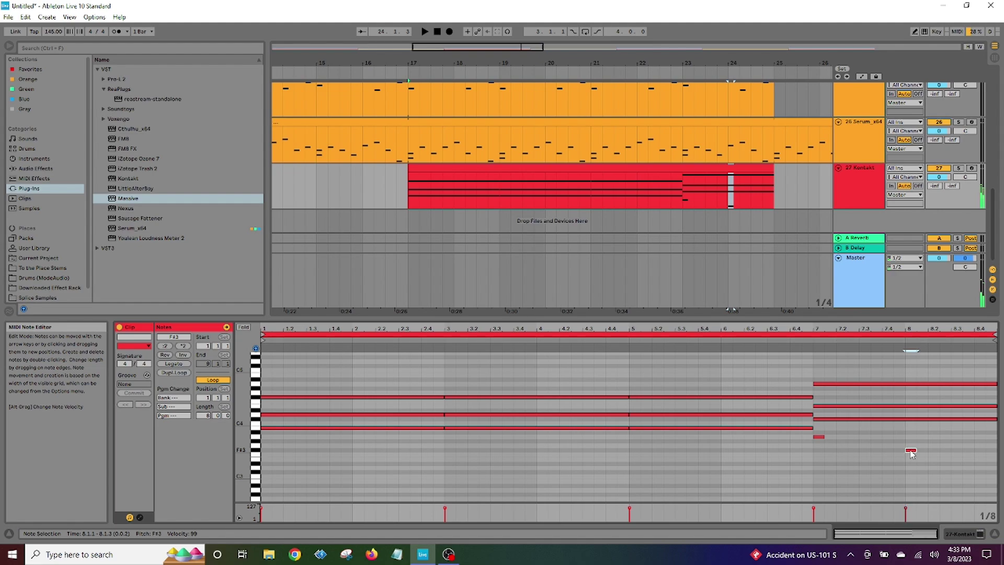
pyautogui.moveTo(822, 430); pyautogui.dragTo(944, 475)
pyautogui.press('Delete')
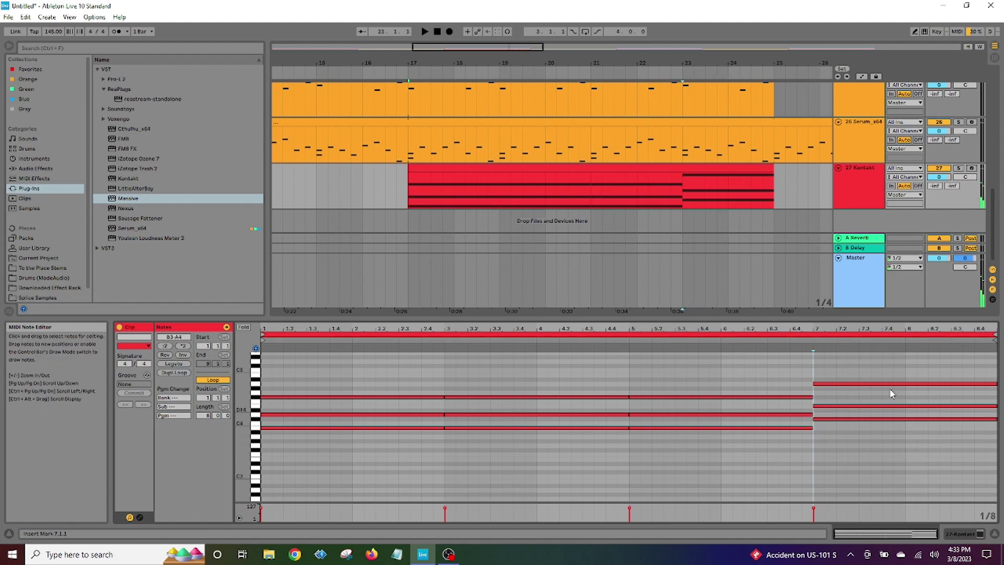
# - Lower the Massive clip's last two notes, at 8.2 and 8.3.3, to F#2 and briefly play from bar 17
pyautogui.scroll(2, 720, 180)
pyautogui.click(719, 114)
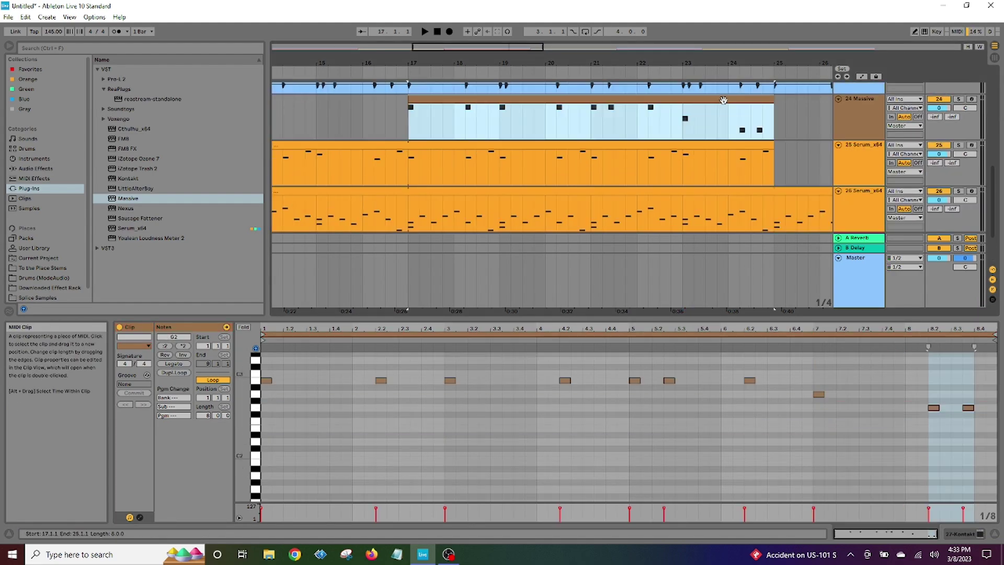
pyautogui.click(934, 408)
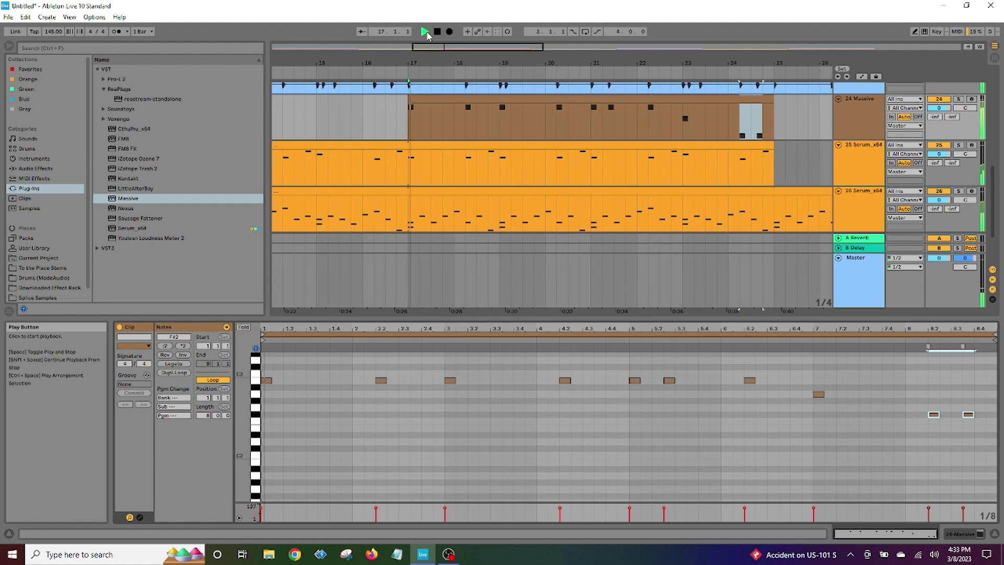
pyautogui.press('w')
pyautogui.press('h')
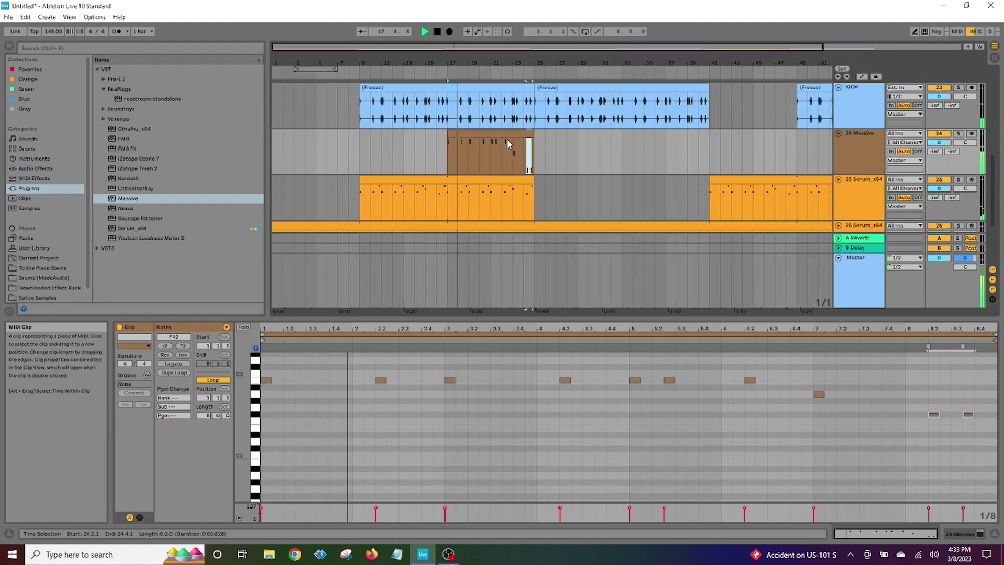
pyautogui.doubleClick(437, 31)
# - Play from bar 1, solo track 26 and transpose all notes of its Serum clip down two semitones
pyautogui.scroll(-3, 403, 180)
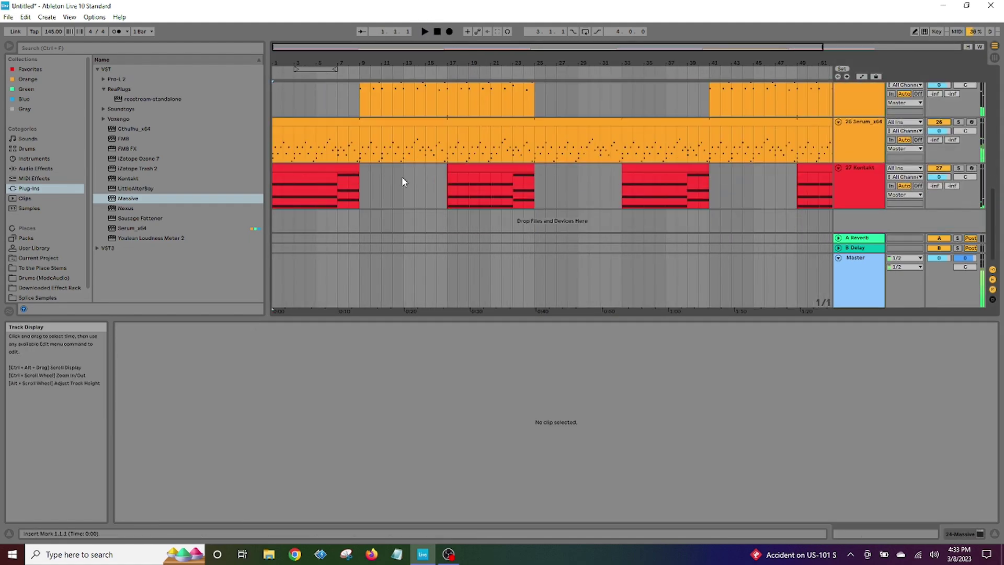
pyautogui.click(424, 31)
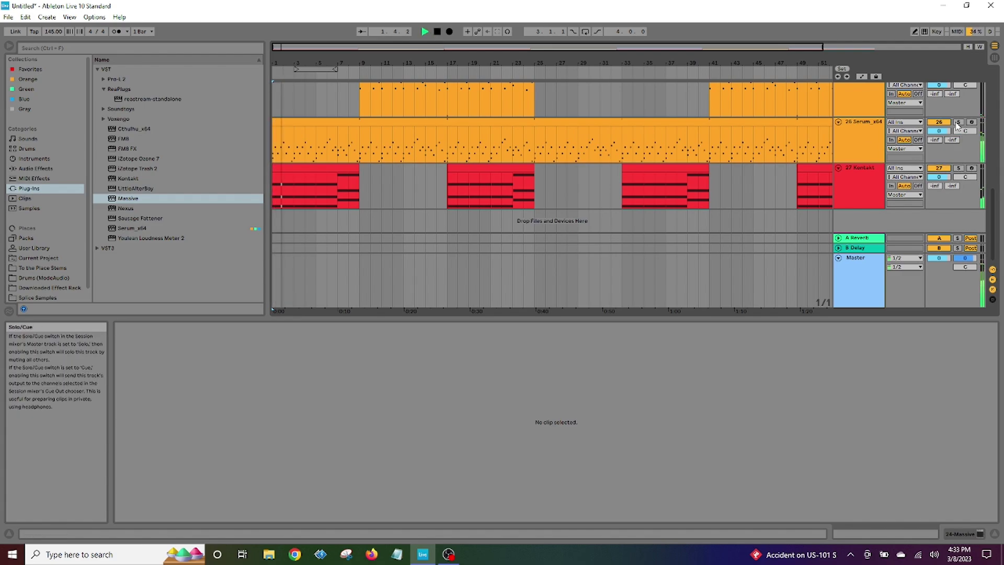
pyautogui.click(442, 145)
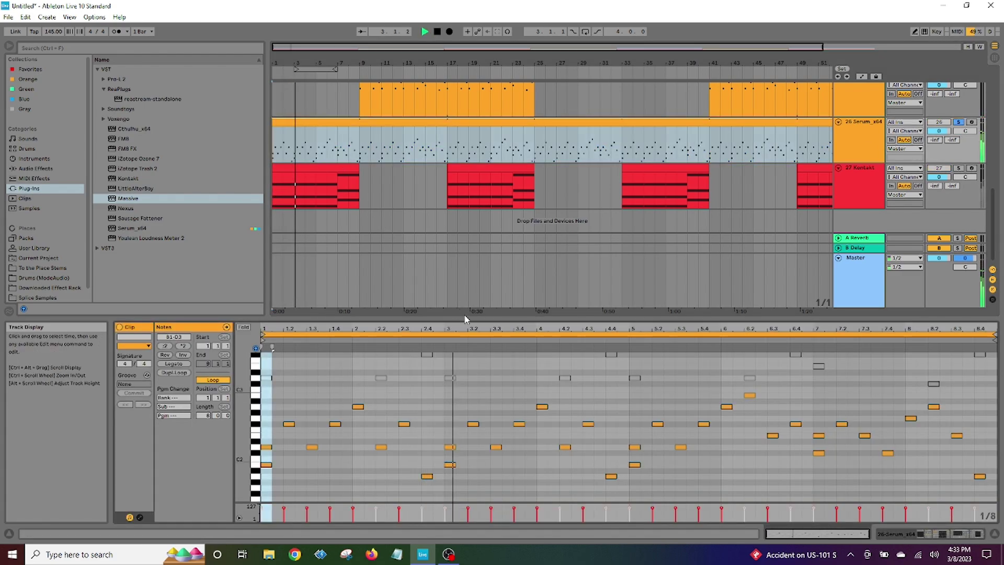
pyautogui.moveTo(466, 317); pyautogui.dragTo(466, 119)
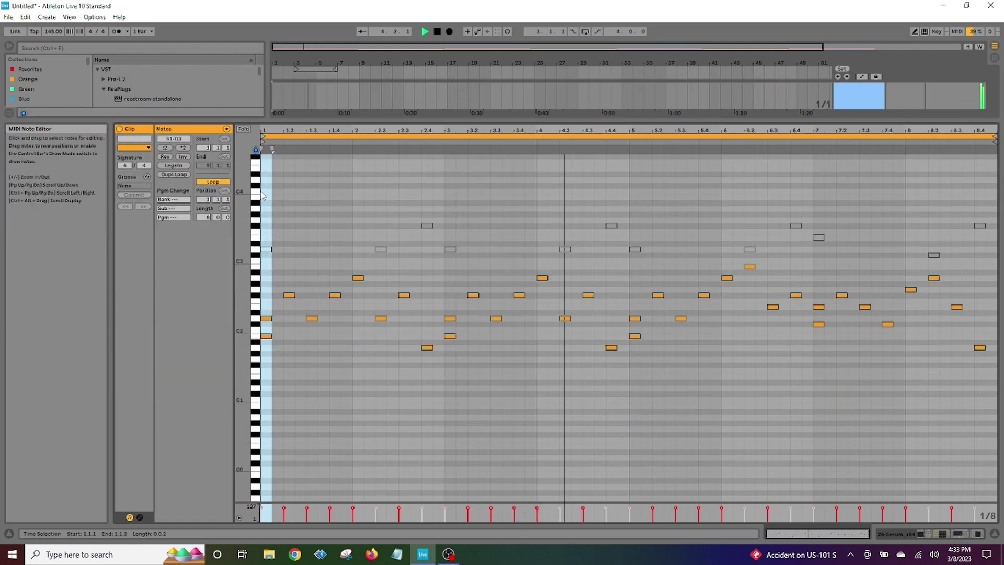
pyautogui.hotkey('ctrl', 'a')
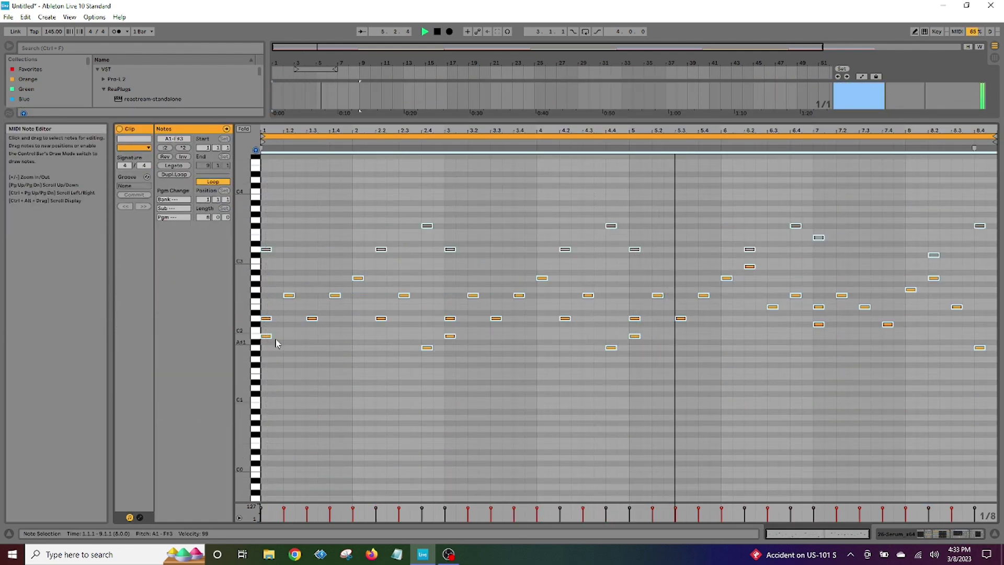
pyautogui.press('Down')
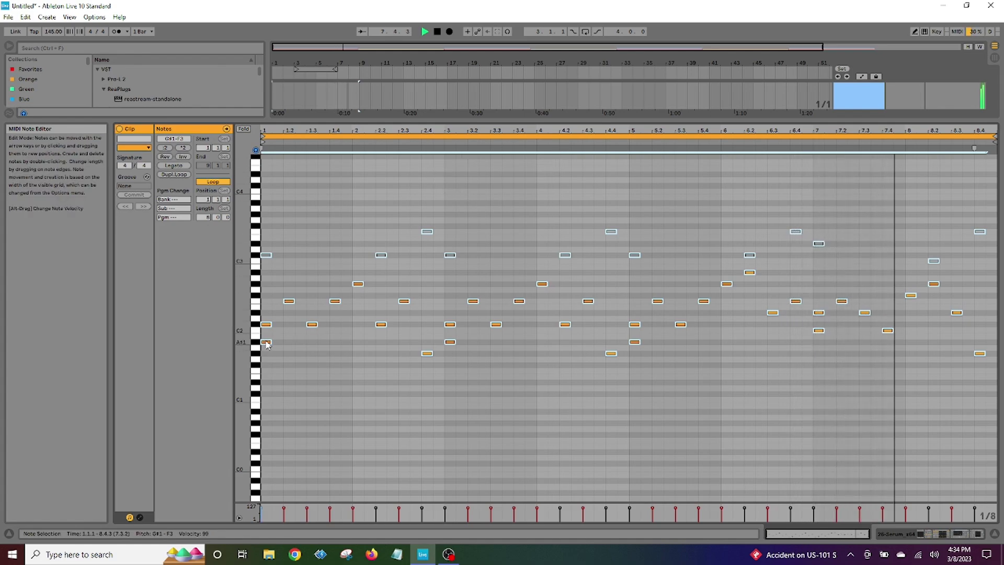
pyautogui.press('Down')
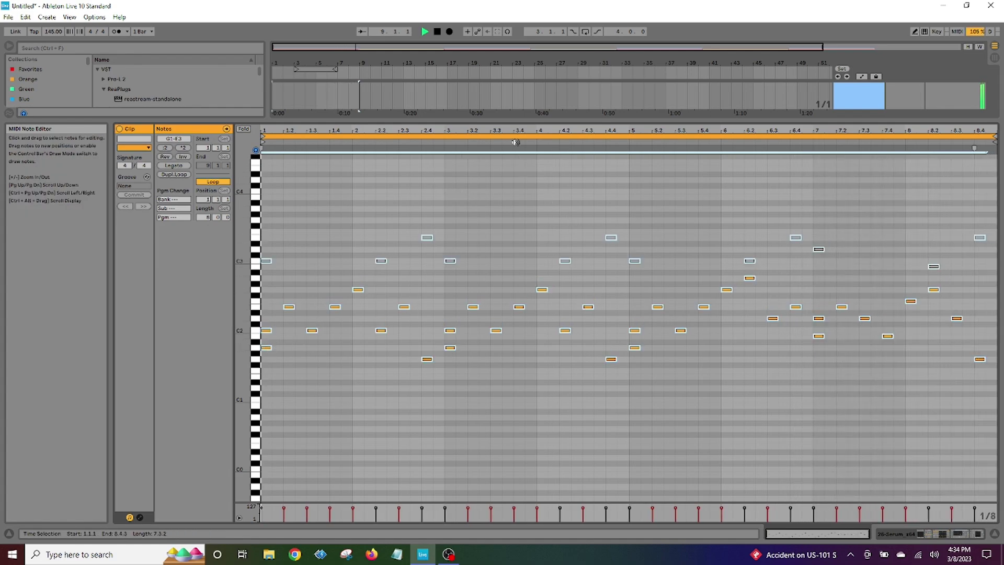
# - Check the chords of the first Kontakt clip and raise all notes of the track 26 Serum clip one semitone
pyautogui.moveTo(489, 119); pyautogui.dragTo(471, 327)
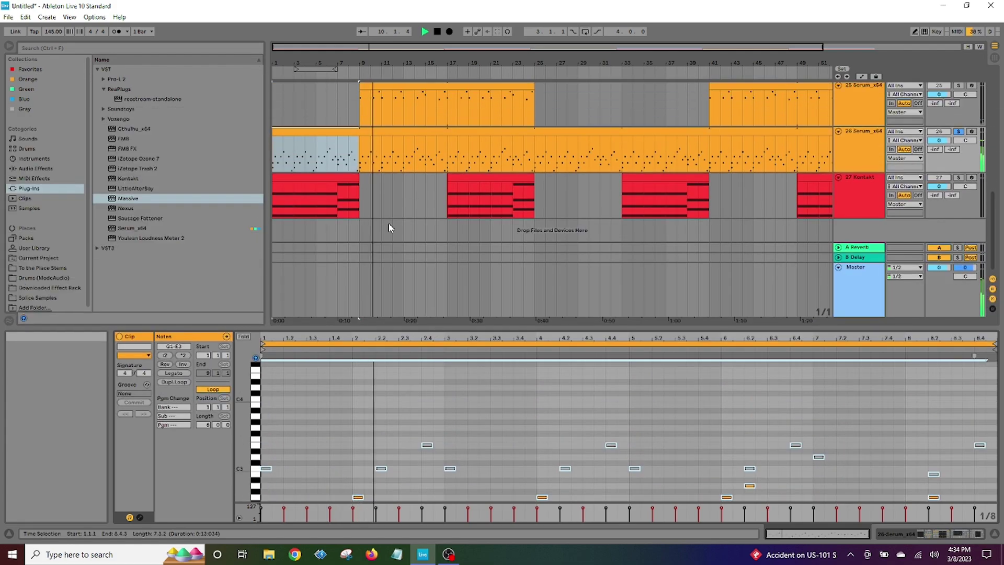
pyautogui.click(336, 176)
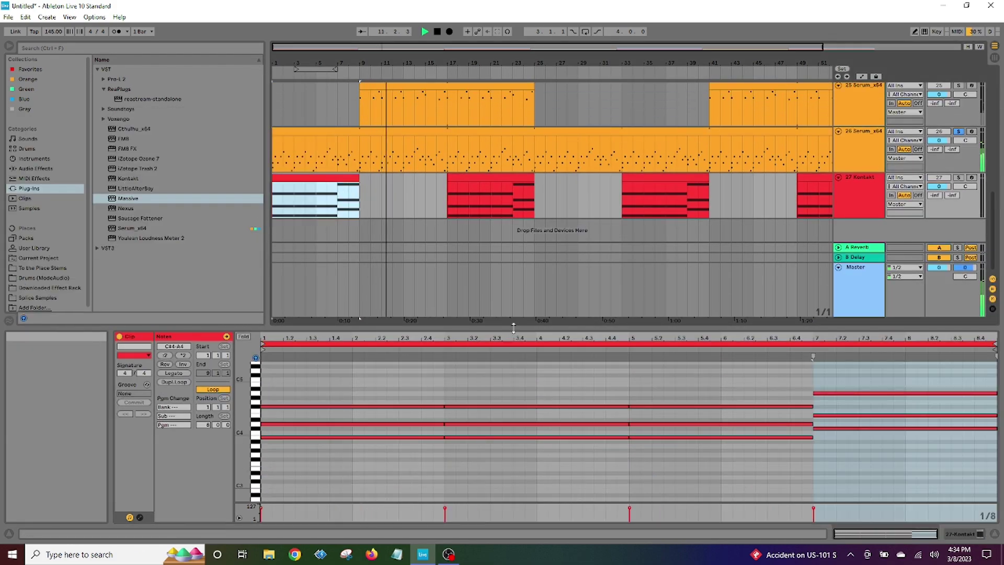
pyautogui.moveTo(514, 328); pyautogui.dragTo(510, 170)
pyautogui.moveTo(397, 180)
pyautogui.mouseDown()
pyautogui.moveTo(388, 334)
pyautogui.moveTo(441, 178)
pyautogui.mouseUp()
pyautogui.click(327, 137)
pyautogui.moveTo(264, 245)
pyautogui.mouseDown()
pyautogui.moveTo(447, 491)
pyautogui.moveTo(996, 501)
pyautogui.mouseUp()
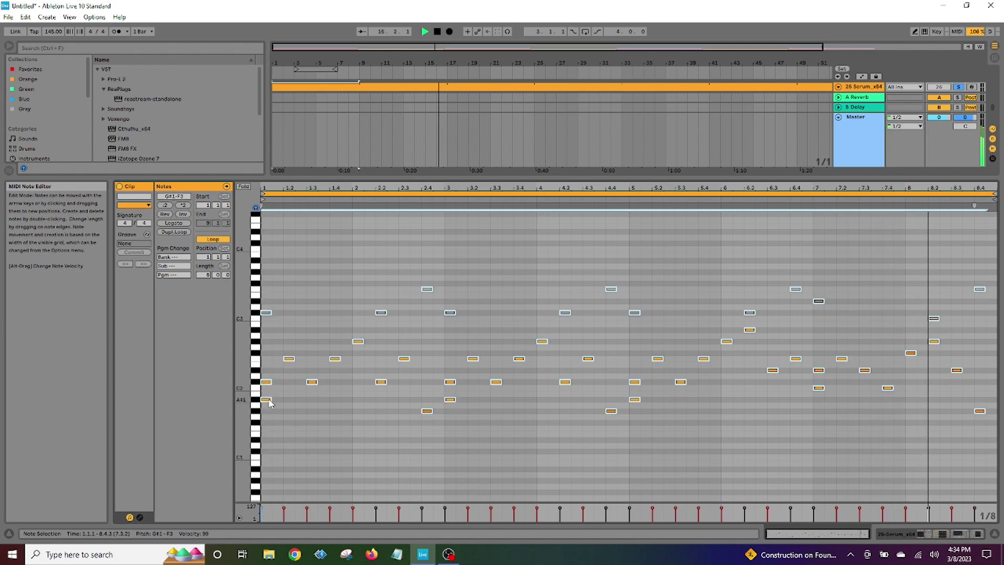
# - Transpose all notes of the Kontakt clip at bar 1 down one semitone and compare it with the track 26 Serum clip
pyautogui.moveTo(475, 176); pyautogui.dragTo(434, 314)
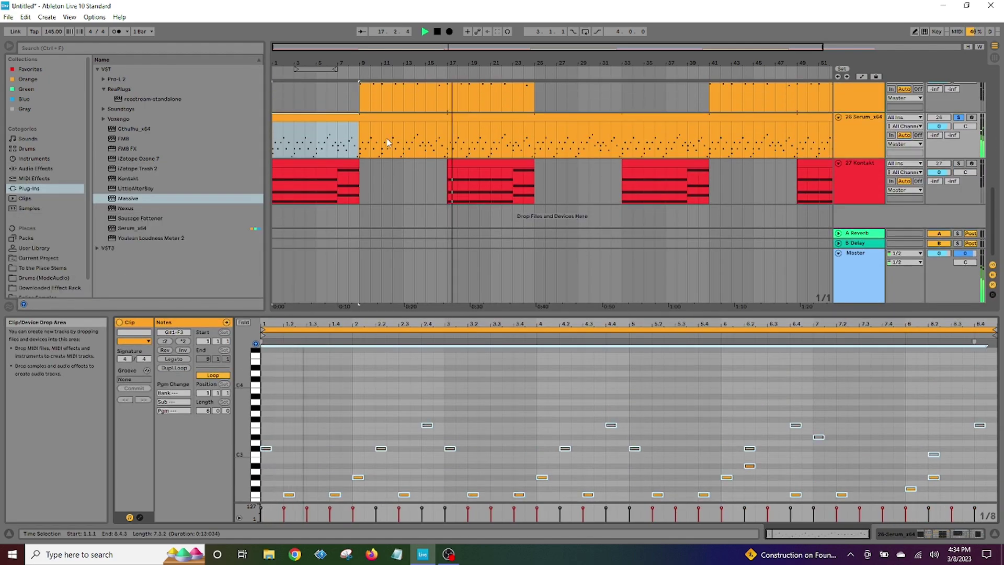
pyautogui.click(336, 170)
pyautogui.moveTo(445, 314); pyautogui.dragTo(439, 199)
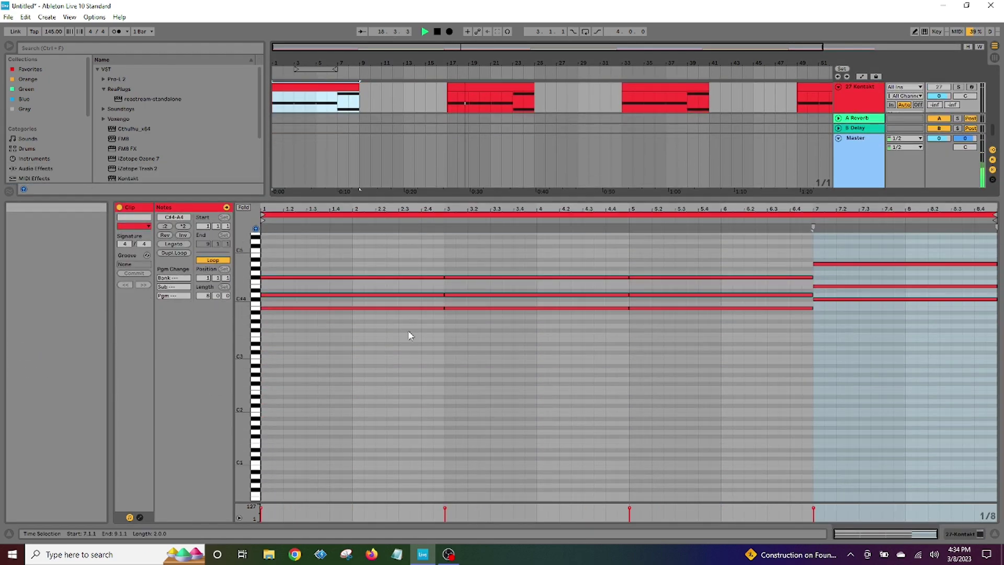
pyautogui.moveTo(336, 284); pyautogui.dragTo(949, 478)
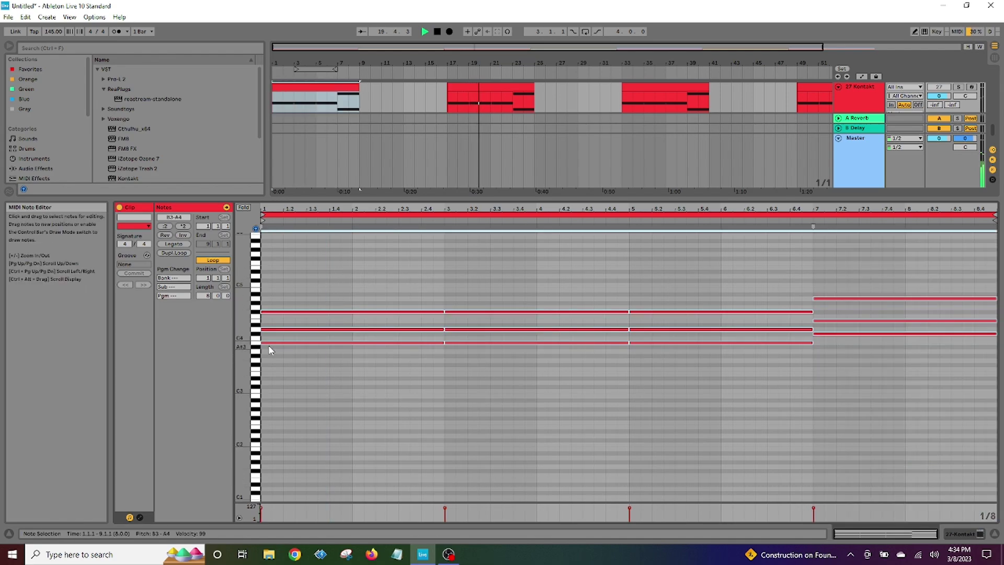
pyautogui.moveTo(270, 344); pyautogui.dragTo(271, 351)
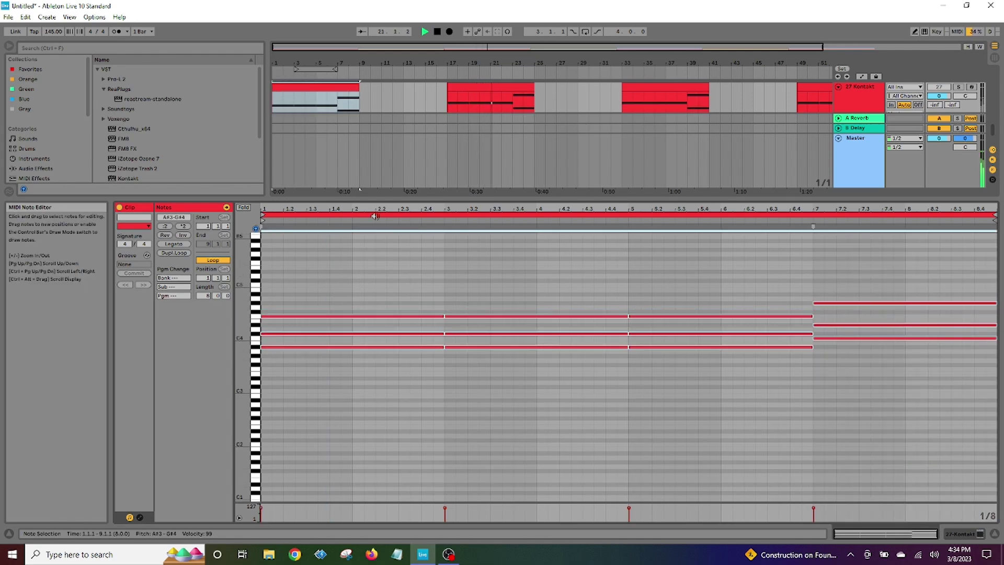
pyautogui.moveTo(408, 201); pyautogui.dragTo(406, 355)
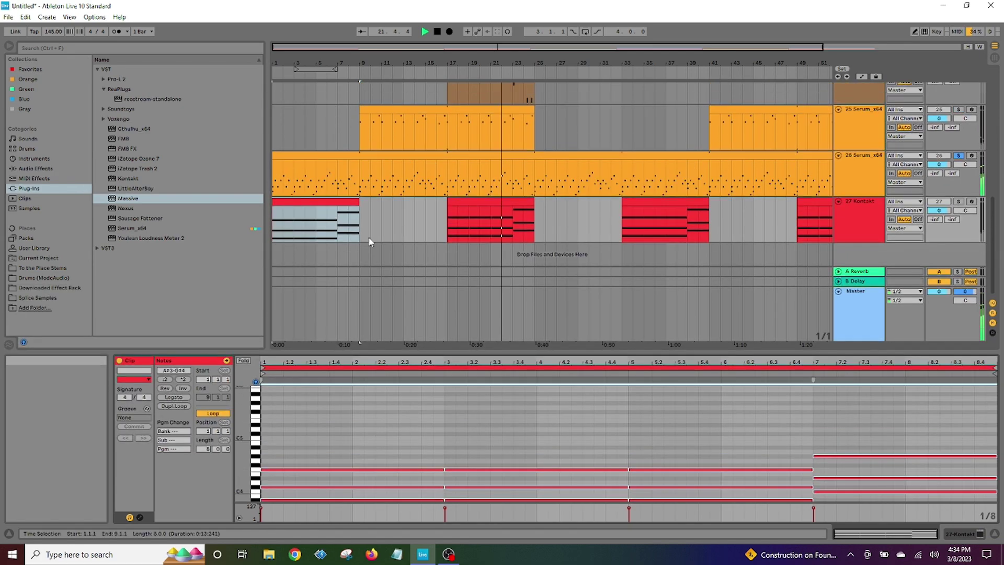
pyautogui.click(348, 156)
pyautogui.moveTo(255, 465); pyautogui.dragTo(262, 463)
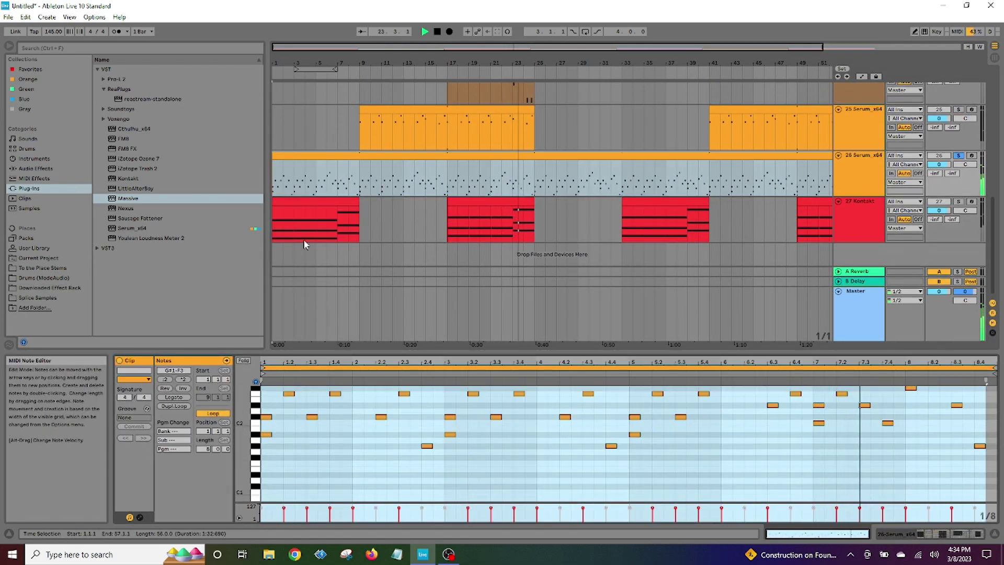
# - Copy the Kontakt clip at bar 1 and paste it over the Kontakt clips at bars 17, 33 and 49
pyautogui.rightClick(332, 202)
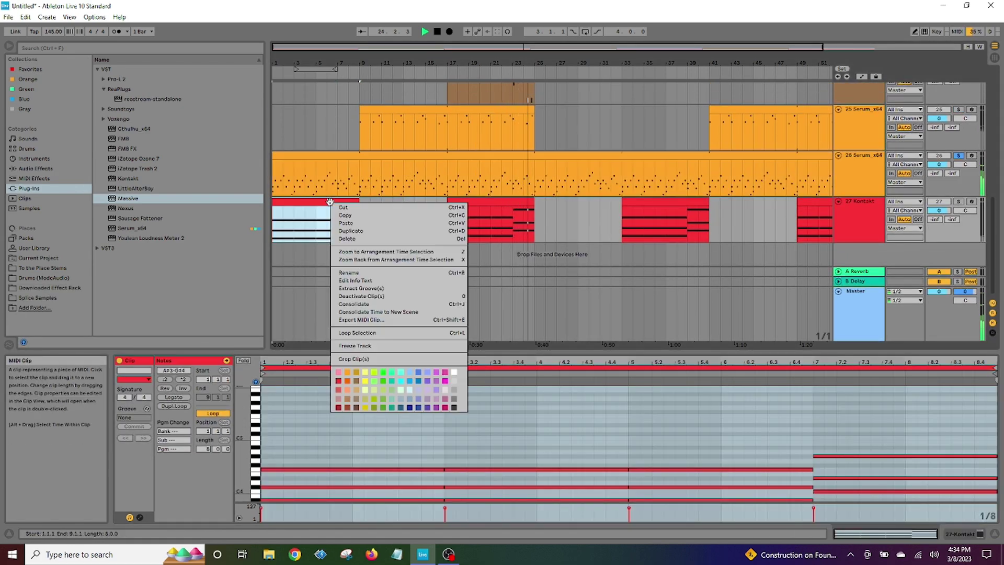
pyautogui.click(366, 215)
pyautogui.rightClick(489, 202)
pyautogui.click(523, 223)
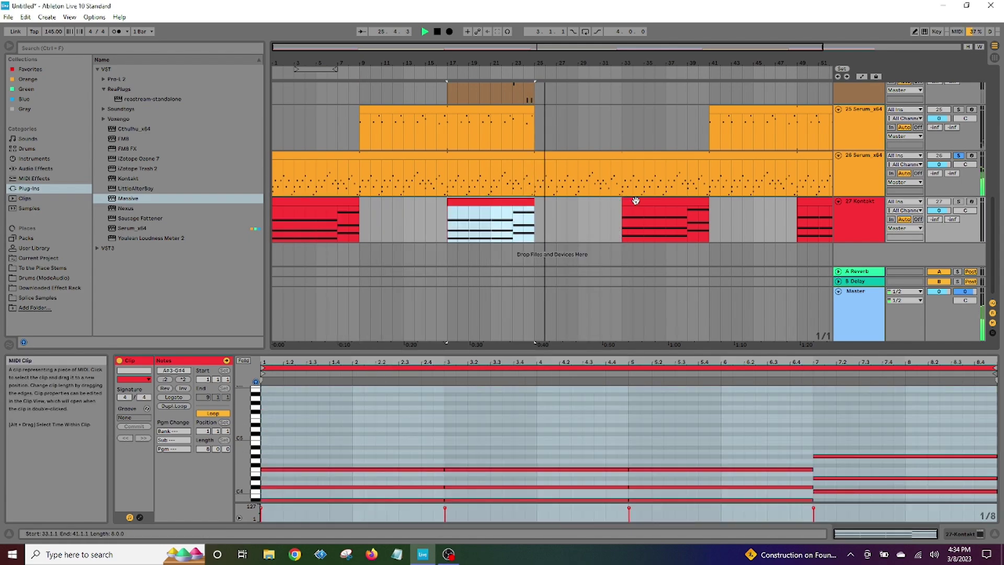
pyautogui.rightClick(637, 202)
pyautogui.click(654, 225)
pyautogui.press('-')
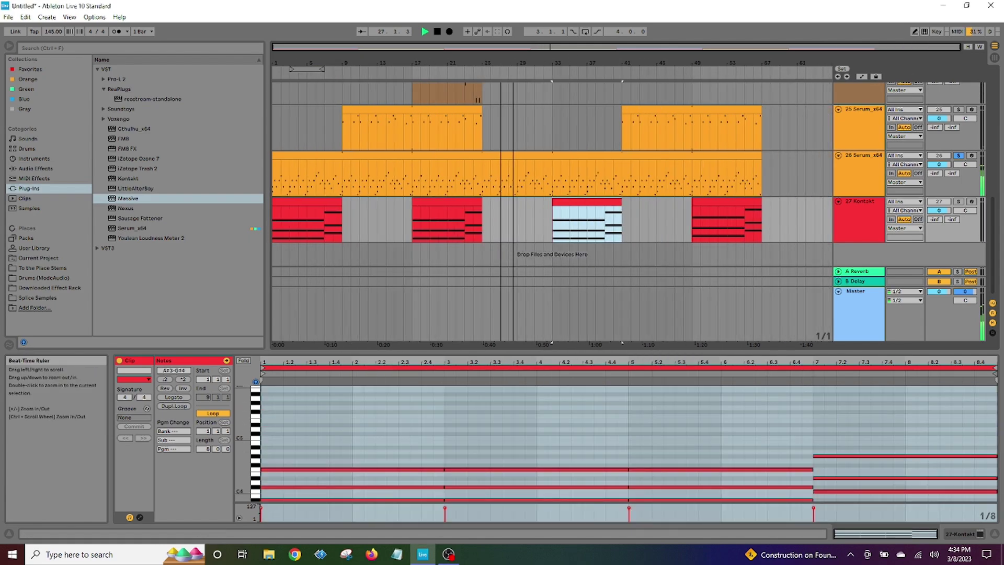
pyautogui.rightClick(726, 204)
pyautogui.click(743, 226)
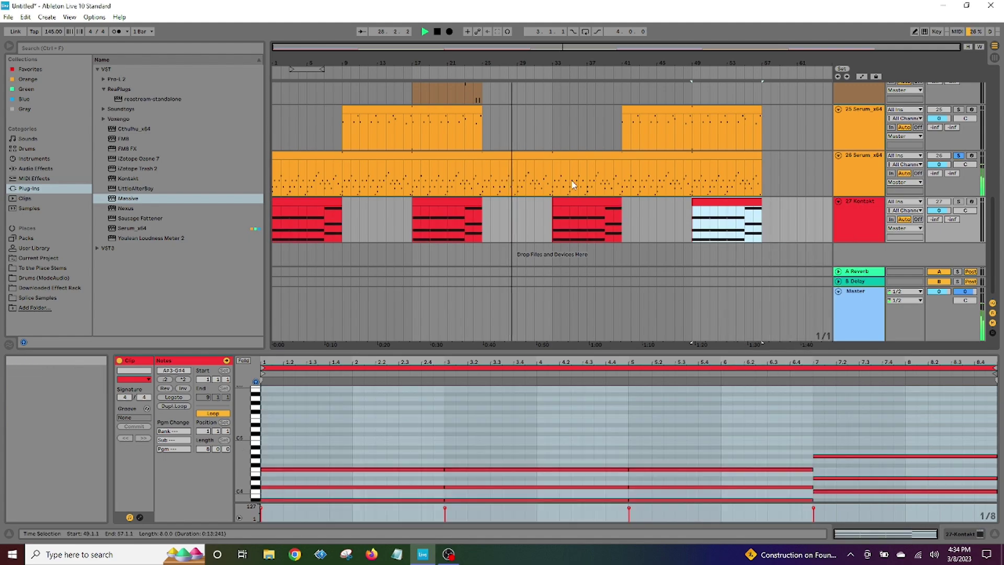
# - Transpose all notes of the Massive clip at bar 17 down one semitone
pyautogui.scroll(1, 455, 130)
pyautogui.scroll(2, 451, 125)
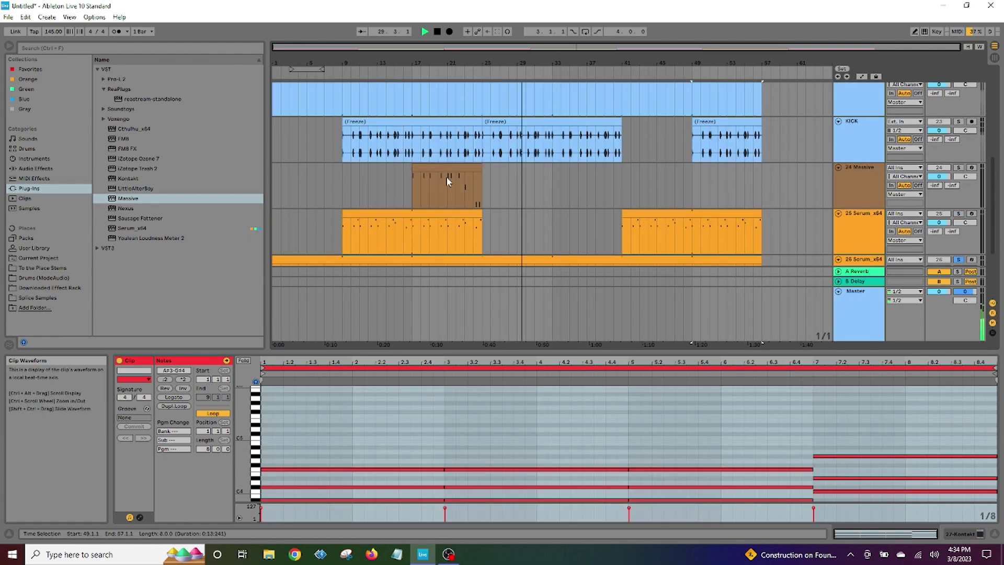
pyautogui.scroll(-1, 442, 157)
pyautogui.click(444, 156)
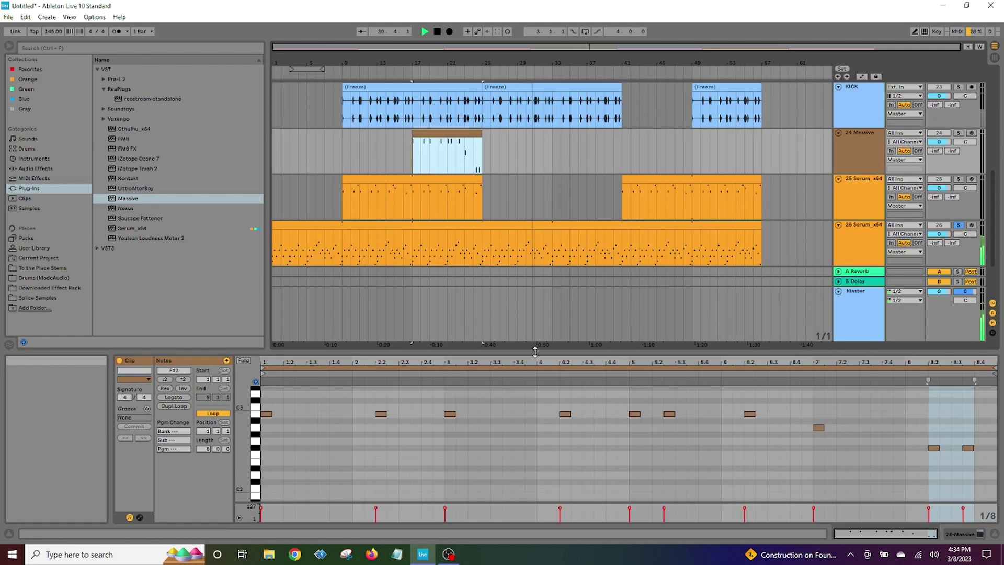
pyautogui.moveTo(535, 352); pyautogui.dragTo(528, 170)
pyautogui.scroll(2, 459, 341)
pyautogui.moveTo(262, 267); pyautogui.dragTo(986, 398)
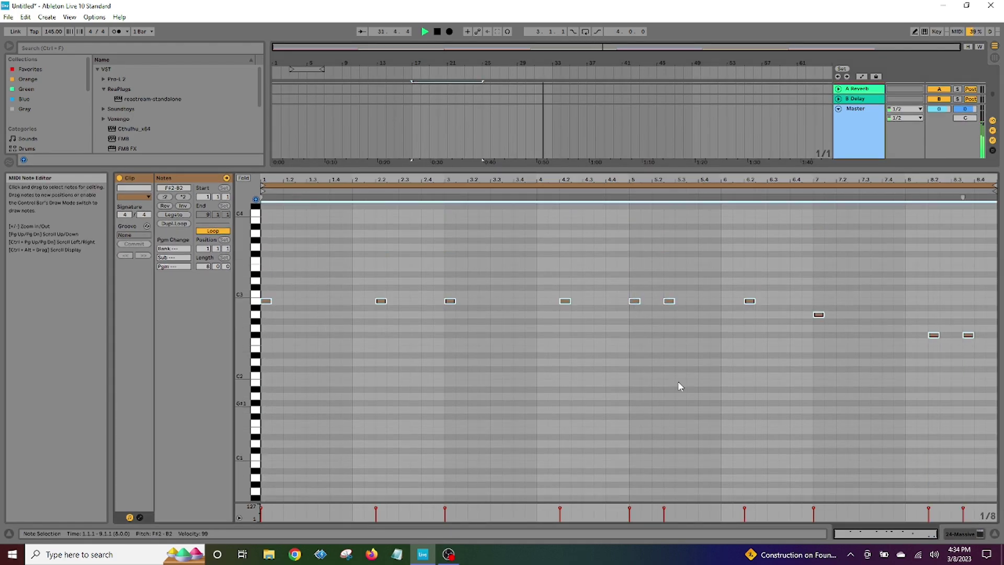
pyautogui.moveTo(271, 299); pyautogui.dragTo(272, 309)
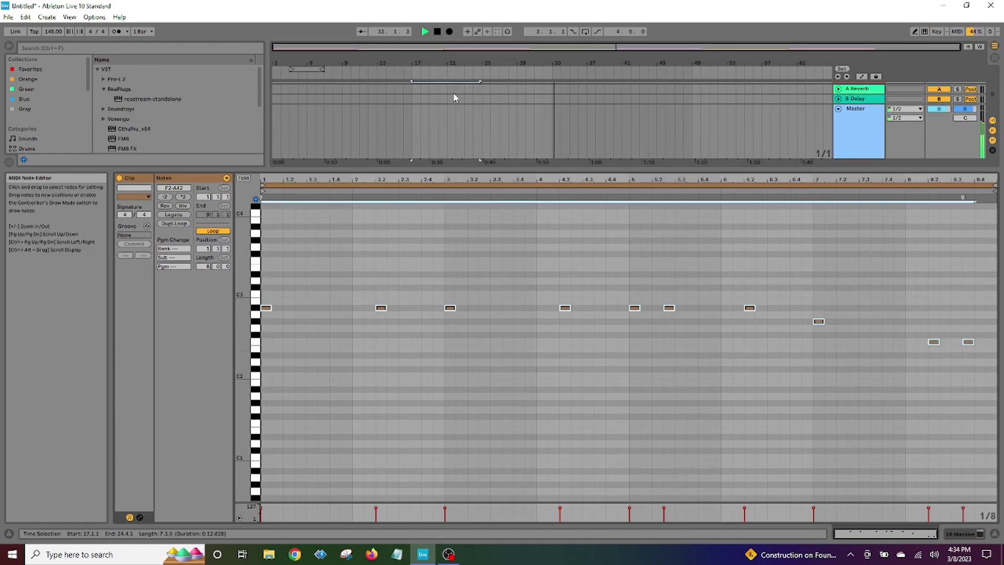
# - Copy the Massive clip at bar 17 and paste it at bars 41 and 49 on track 24
pyautogui.moveTo(502, 169); pyautogui.dragTo(455, 341)
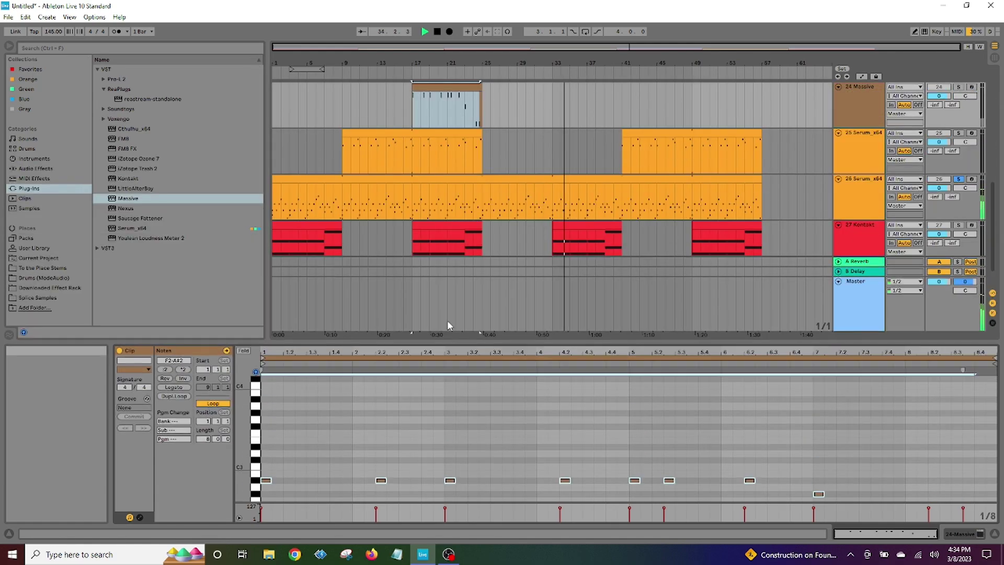
pyautogui.scroll(2, 448, 123)
pyautogui.rightClick(448, 123)
pyautogui.click(516, 133)
pyautogui.click(621, 139)
pyautogui.rightClick(621, 138)
pyautogui.click(631, 143)
pyautogui.moveTo(691, 126); pyautogui.dragTo(762, 124)
pyautogui.scroll(-2, 518, 159)
pyautogui.scroll(2, 517, 159)
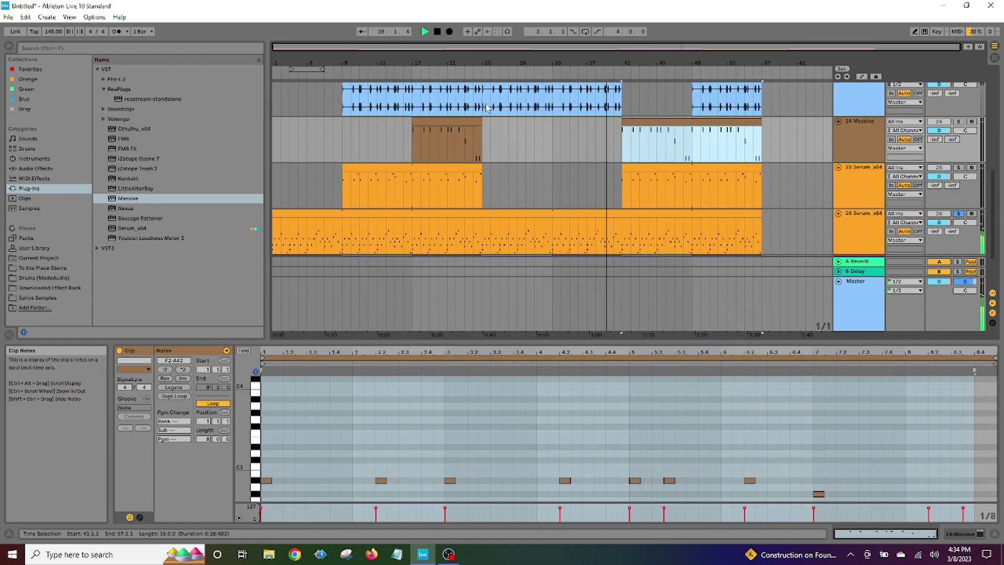
# - Restart playback from bar 1 and transpose all notes of the track 25 Serum clip at bar 9 down one semitone
pyautogui.doubleClick(438, 34)
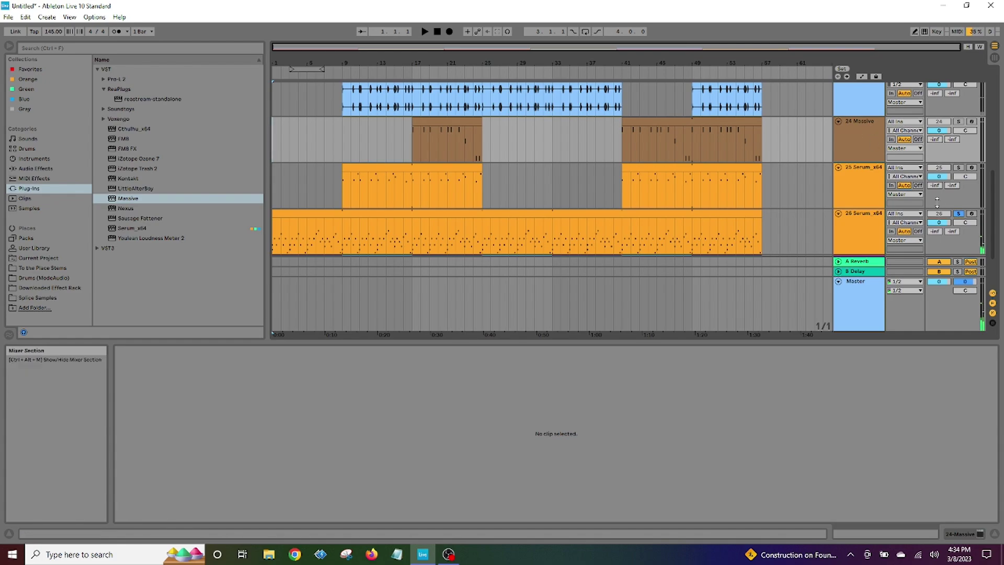
pyautogui.click(425, 33)
pyautogui.click(428, 190)
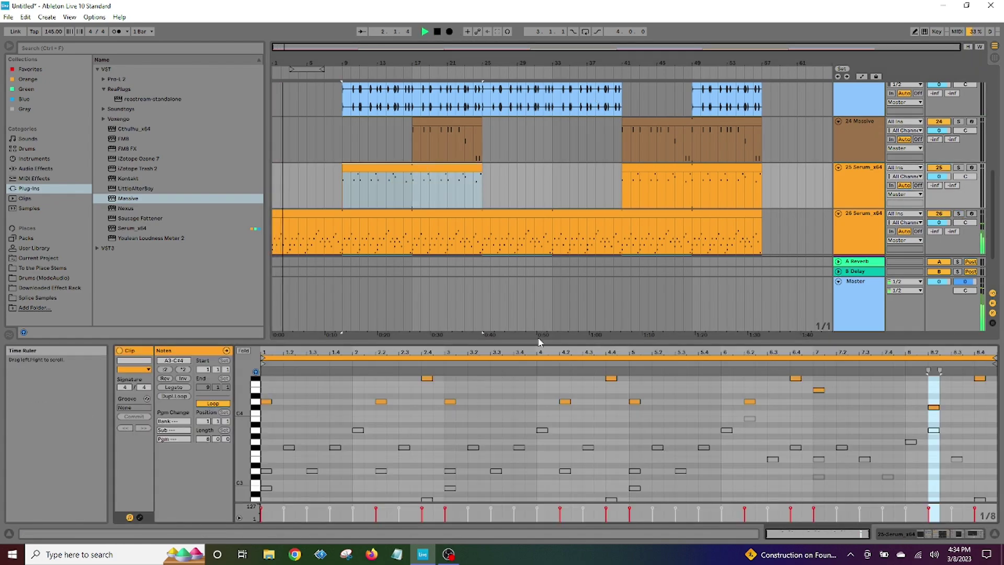
pyautogui.moveTo(540, 343); pyautogui.dragTo(525, 148)
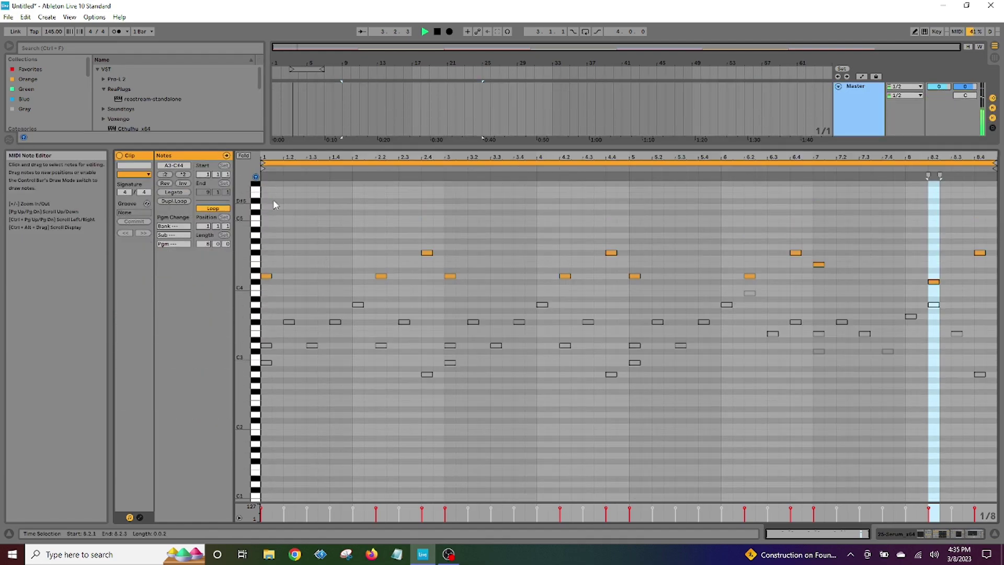
pyautogui.hotkey('ctrl', 'a')
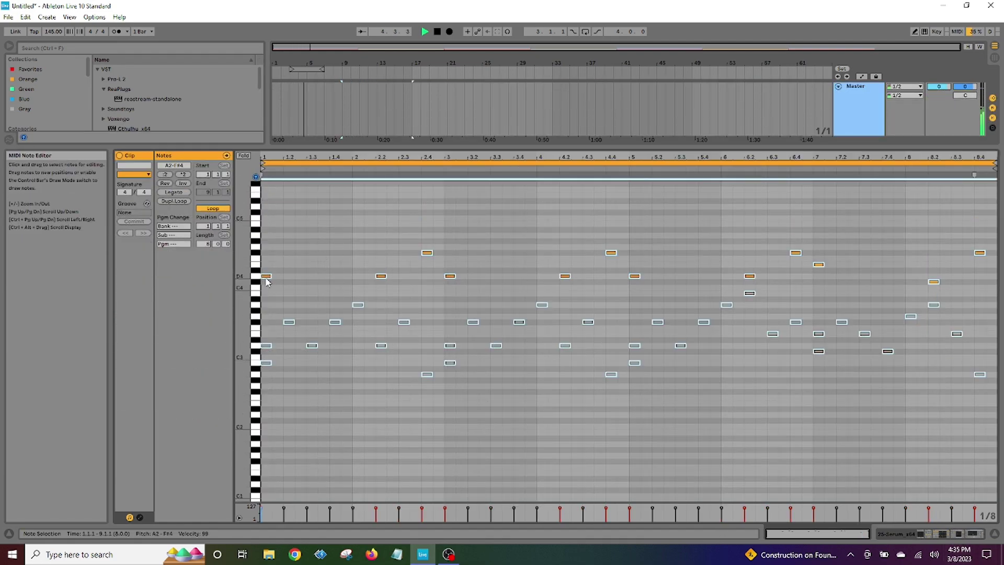
pyautogui.press('Down')
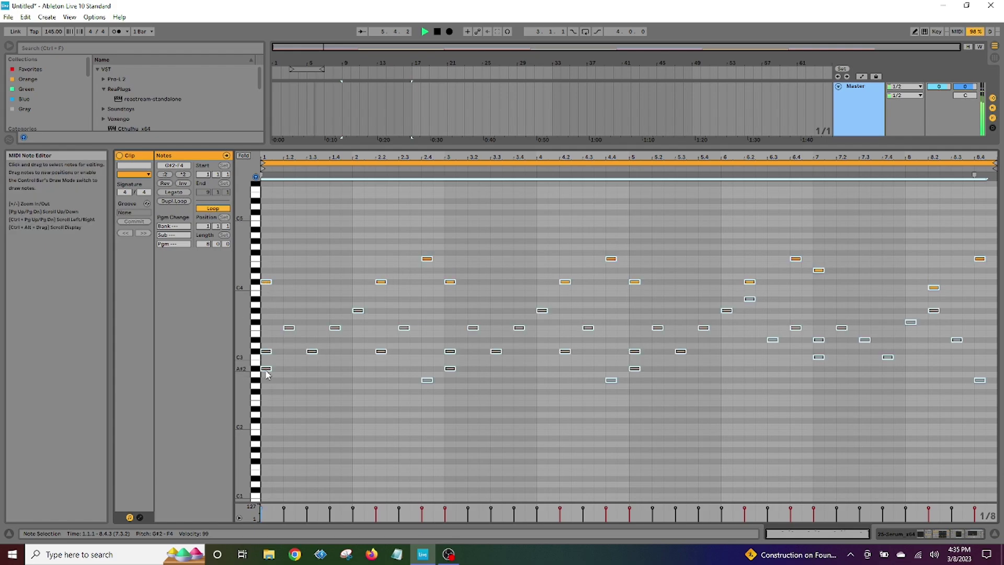
pyautogui.moveTo(435, 147); pyautogui.dragTo(426, 361)
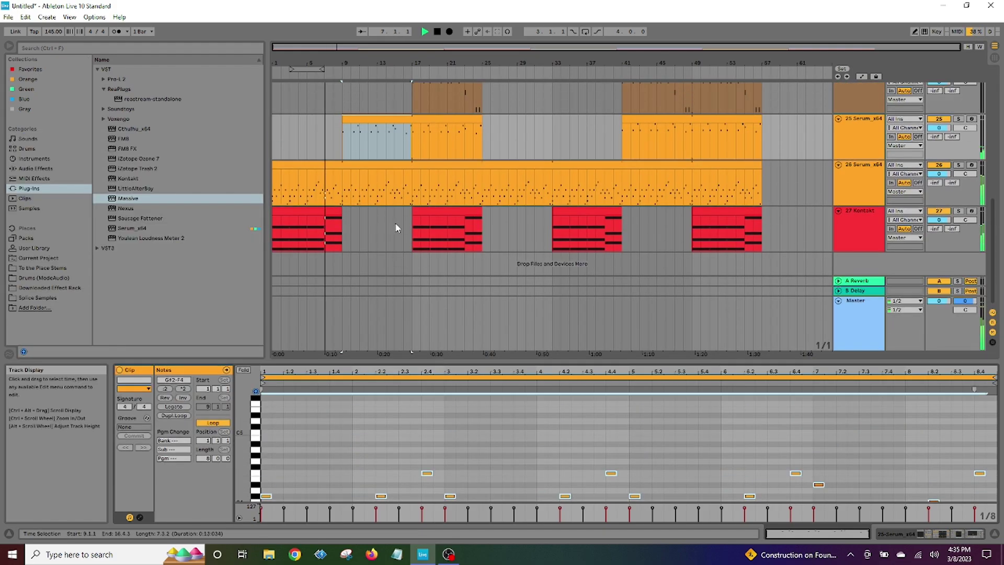
# - Copy all clips from bar 25 to bar 57 on tracks 20 to 27 and paste them at bar 57
pyautogui.scroll(3, 396, 227)
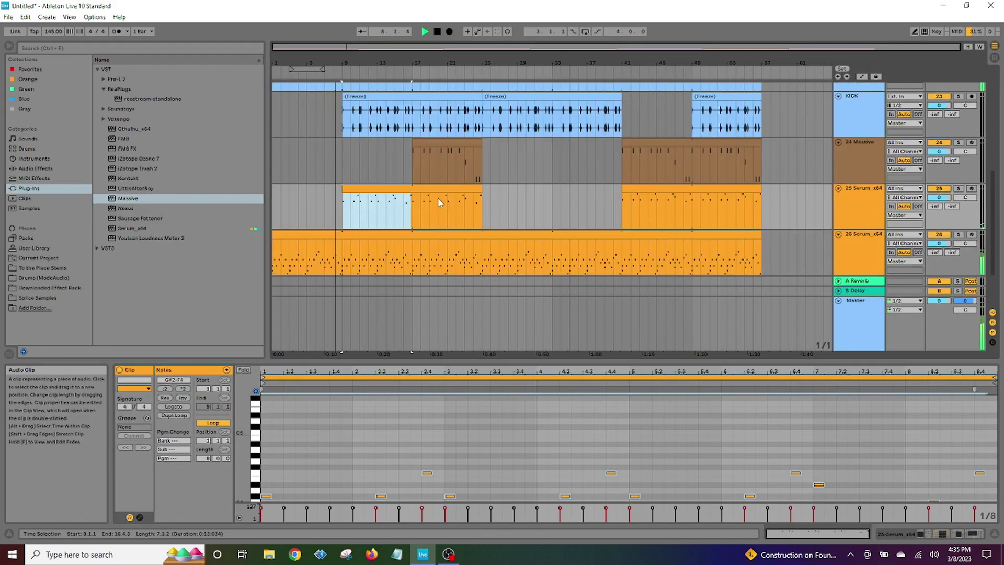
pyautogui.scroll(-3, 529, 196)
pyautogui.scroll(2, 412, 166)
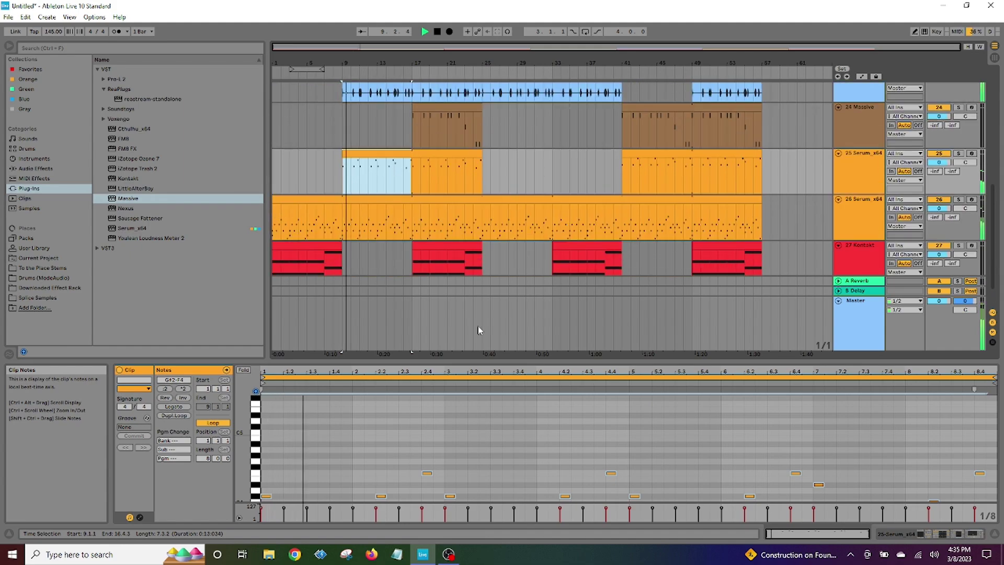
pyautogui.moveTo(491, 361); pyautogui.dragTo(476, 456)
pyautogui.scroll(5, 513, 271)
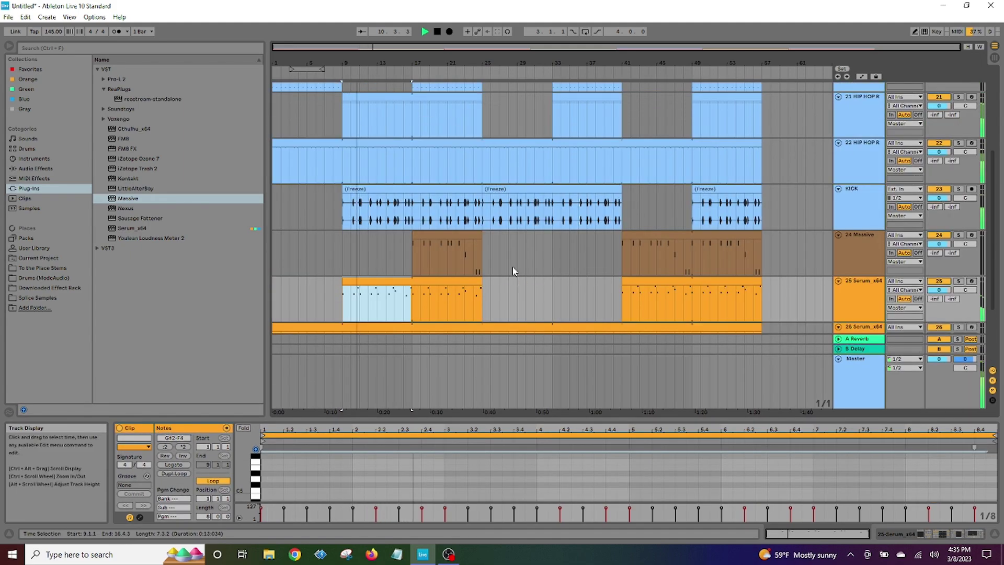
pyautogui.scroll(-5, 718, 269)
pyautogui.moveTo(764, 285); pyautogui.dragTo(486, 180)
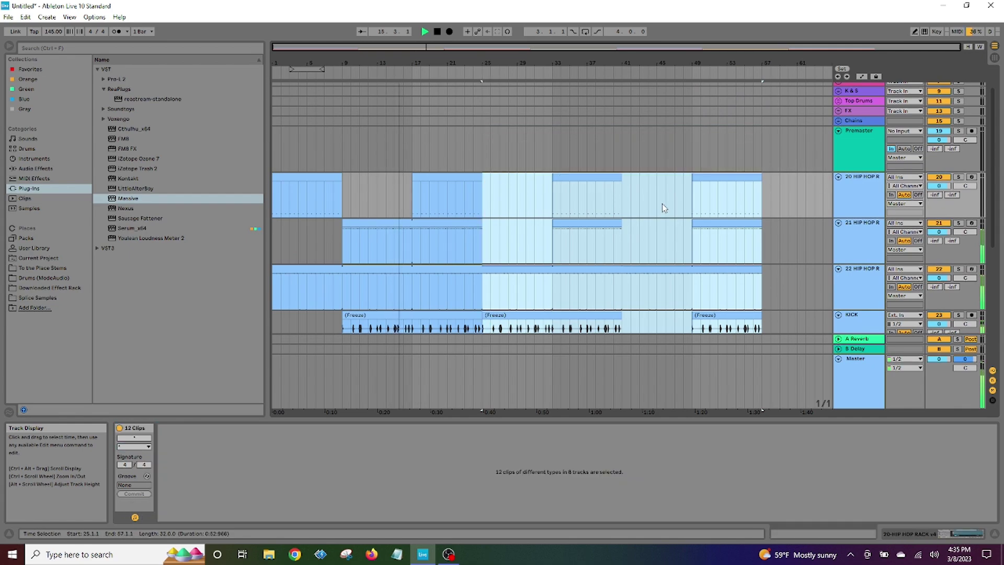
pyautogui.click(765, 182)
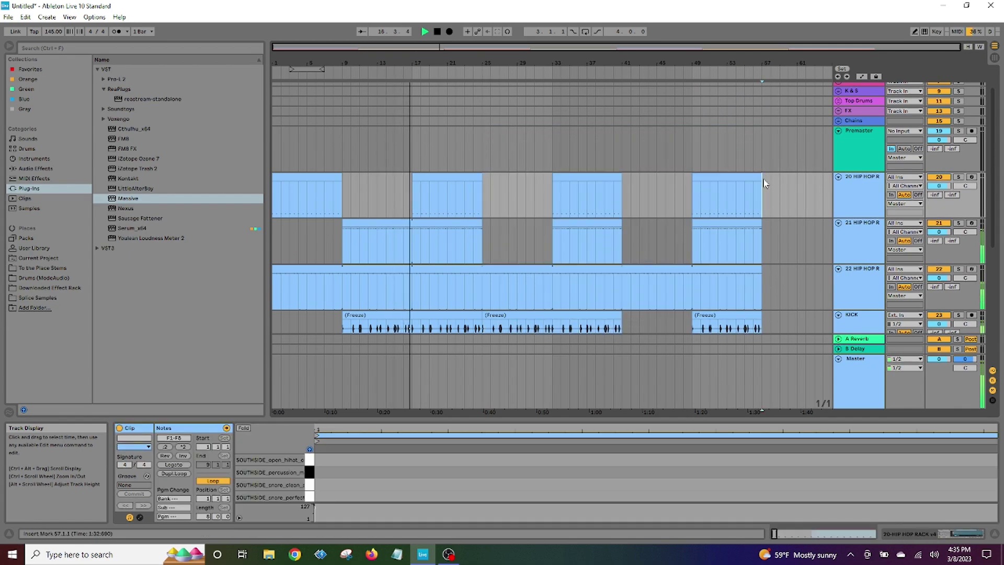
pyautogui.hotkey('ctrl', 'd')
pyautogui.keyDown('ctrl'); pyautogui.scroll(-4, 454, 190); pyautogui.keyUp('ctrl')
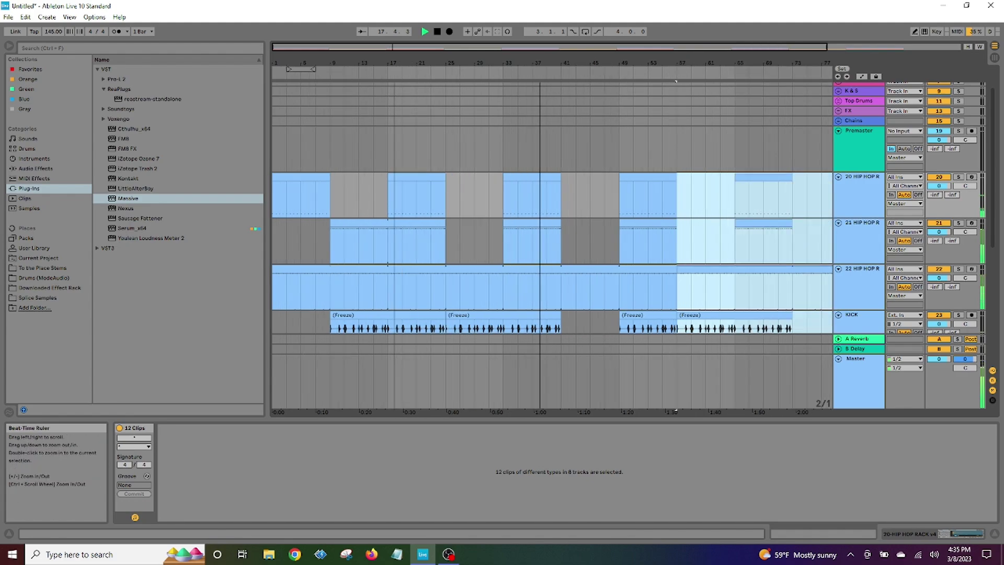
pyautogui.scroll(-3, 592, 211)
pyautogui.scroll(-2, 592, 210)
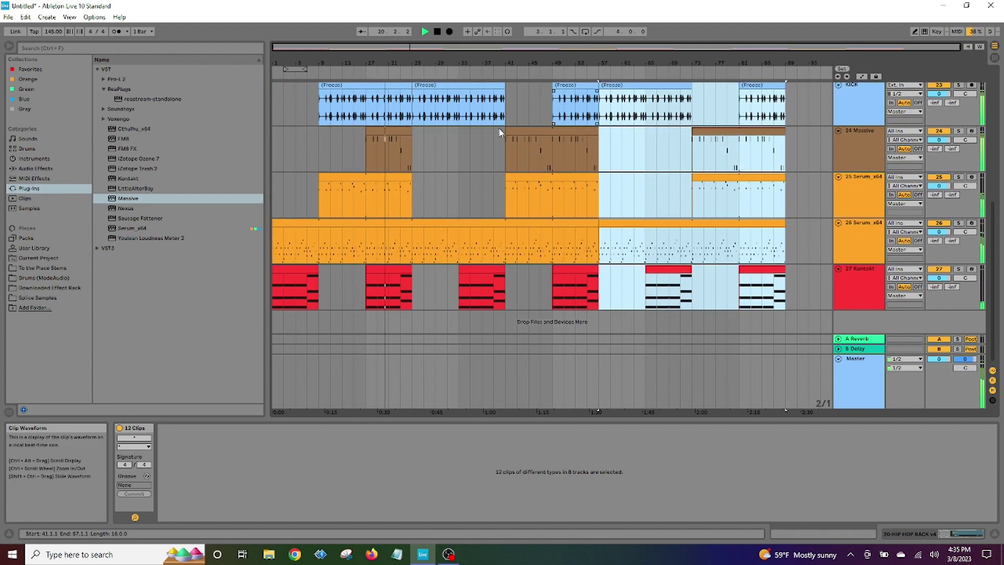
pyautogui.scroll(1, 593, 284)
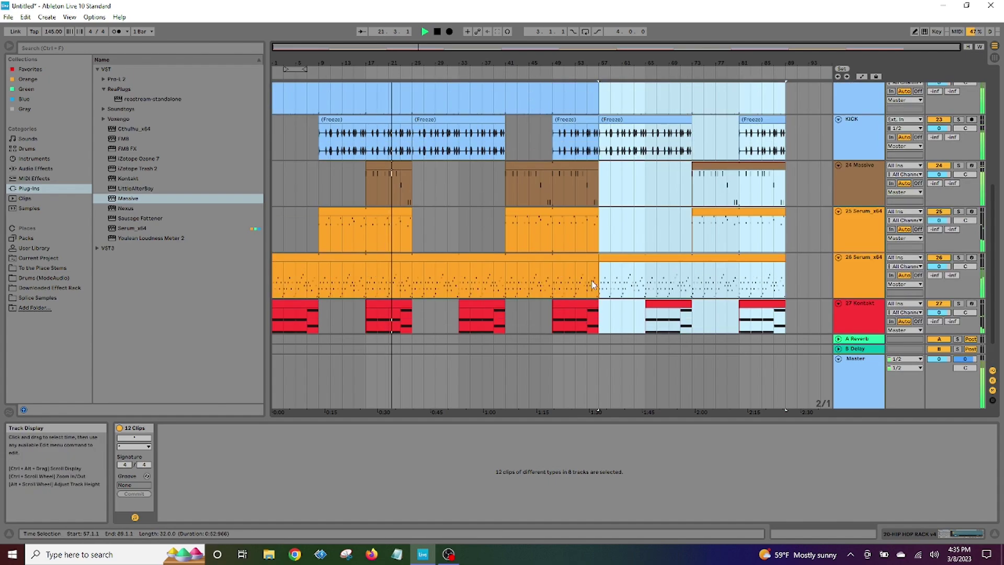
# - Reorder the group tracks so Top Drums, K & S and SUB sit directly below Vocals, ahead of Melodic
pyautogui.scroll(5, 592, 280)
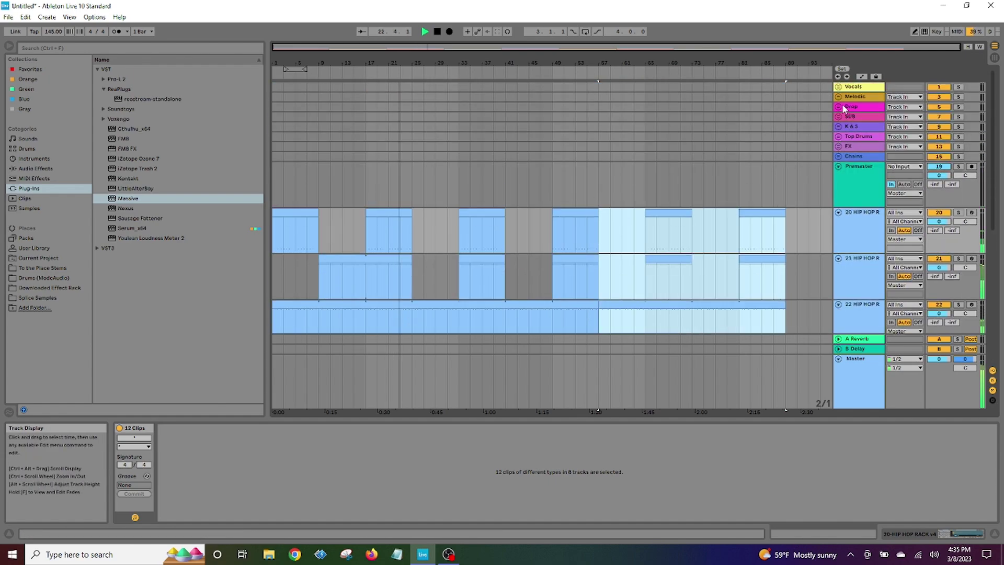
pyautogui.click(859, 137)
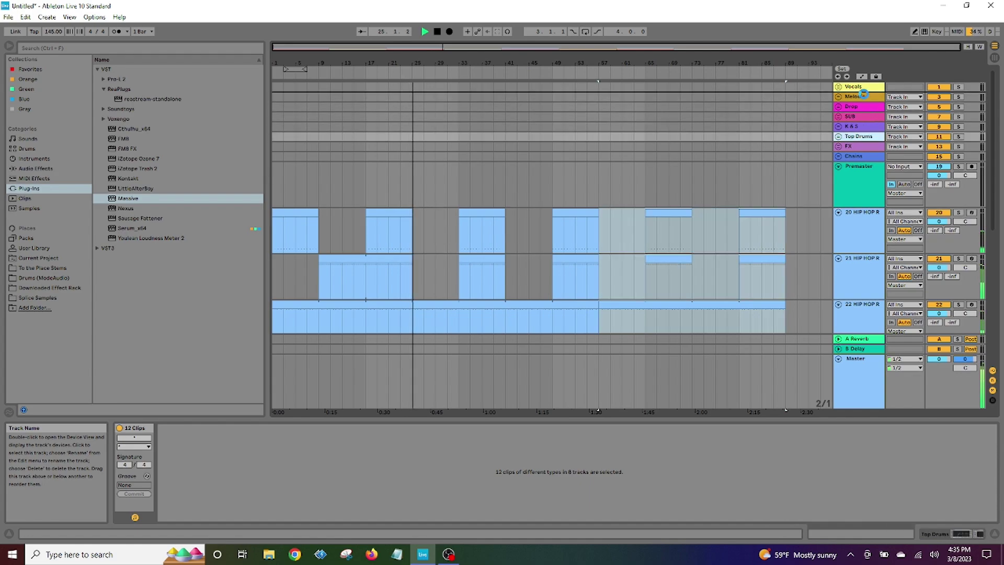
pyautogui.moveTo(859, 137)
pyautogui.mouseDown()
pyautogui.moveTo(870, 104)
pyautogui.moveTo(865, 126)
pyautogui.moveTo(864, 112)
pyautogui.mouseUp()
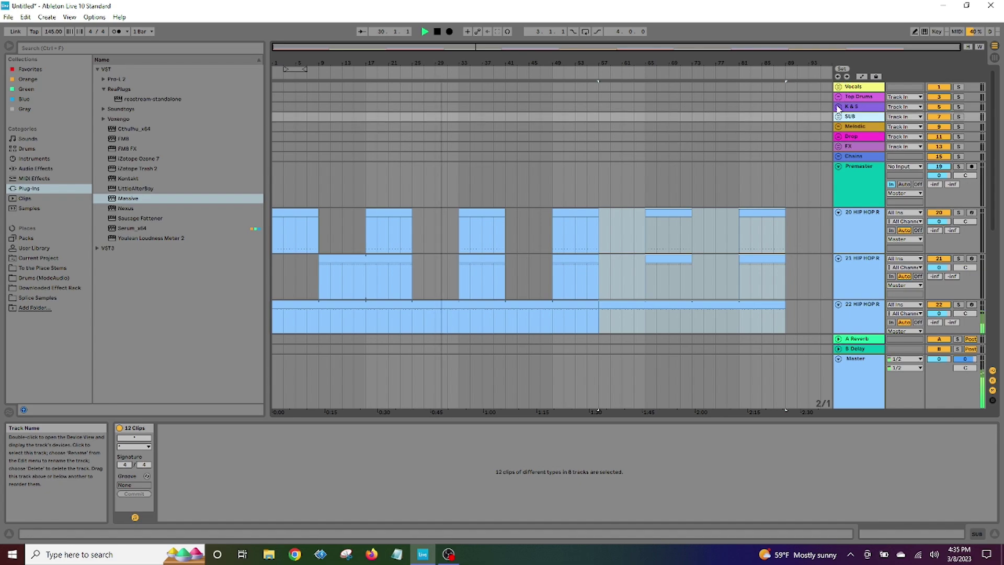
# - Unfold the Top Drums group and move HIP HOP RACK tracks 20 and 21 into it
pyautogui.click(839, 97)
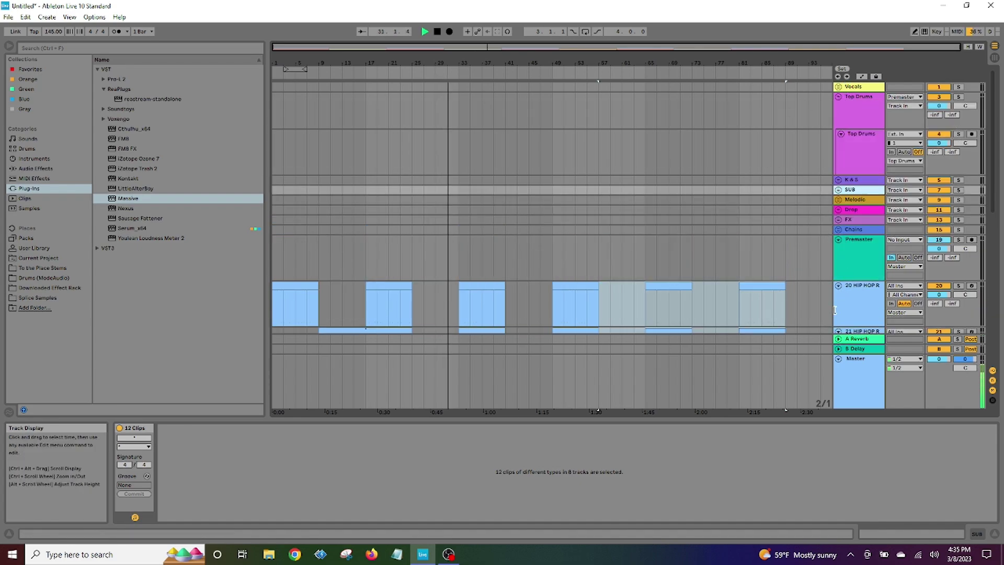
pyautogui.moveTo(834, 309); pyautogui.dragTo(855, 134)
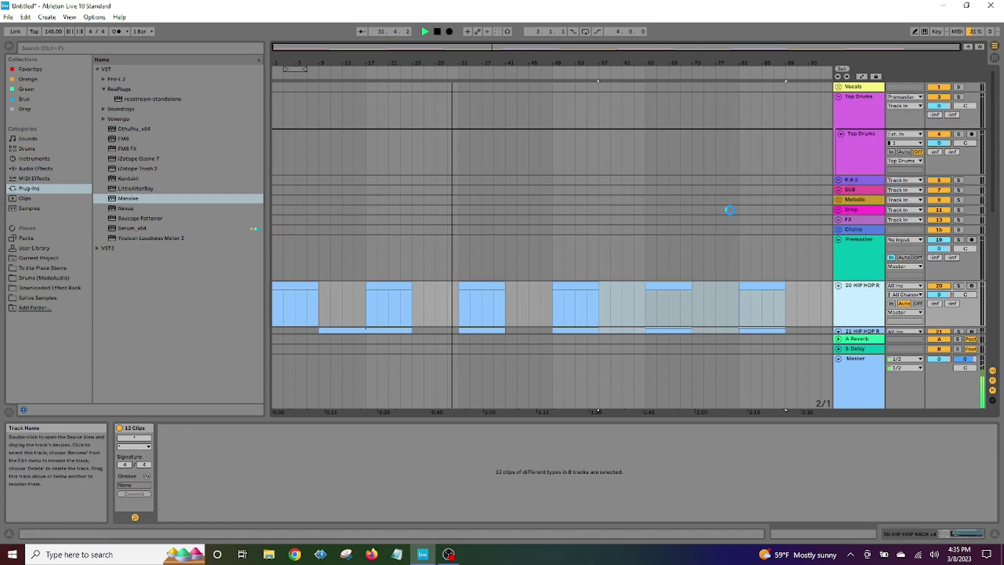
pyautogui.scroll(-2, 729, 210)
pyautogui.moveTo(862, 314); pyautogui.dragTo(860, 152)
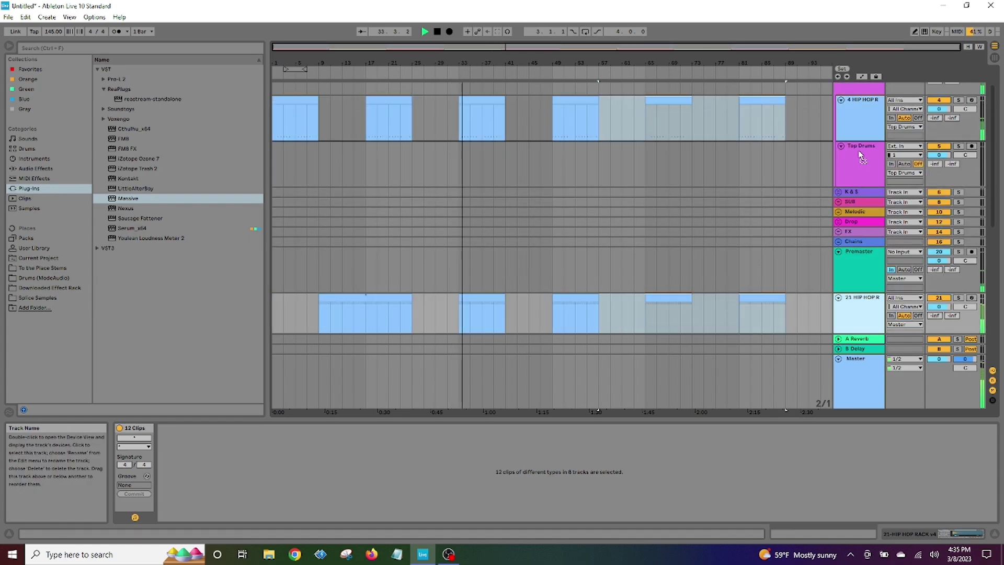
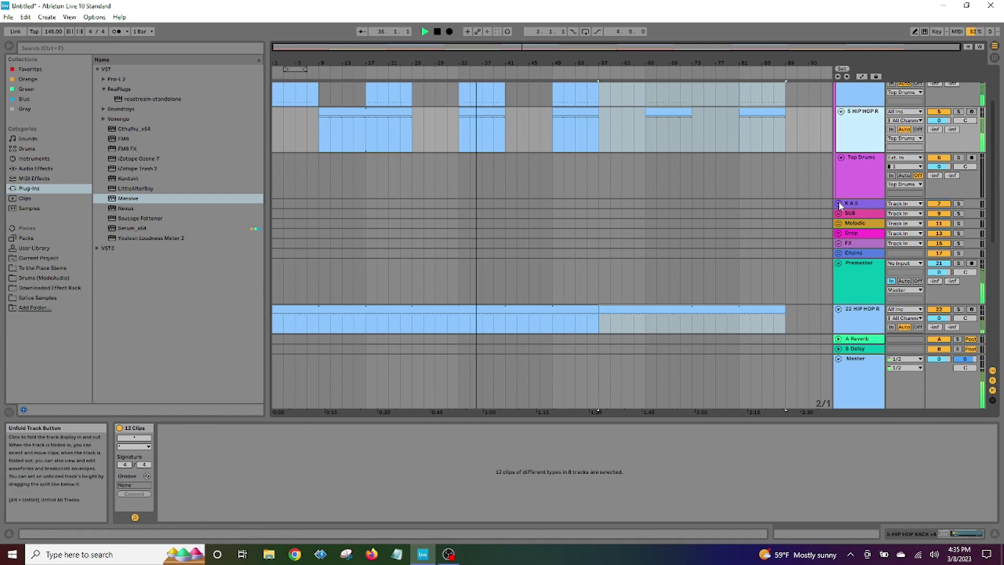
# - Unfold the K & S group and move the remaining HIP HOP RACK track and the KICK track into it
pyautogui.click(838, 203)
pyautogui.scroll(-2, 752, 179)
pyautogui.moveTo(858, 278); pyautogui.dragTo(852, 142)
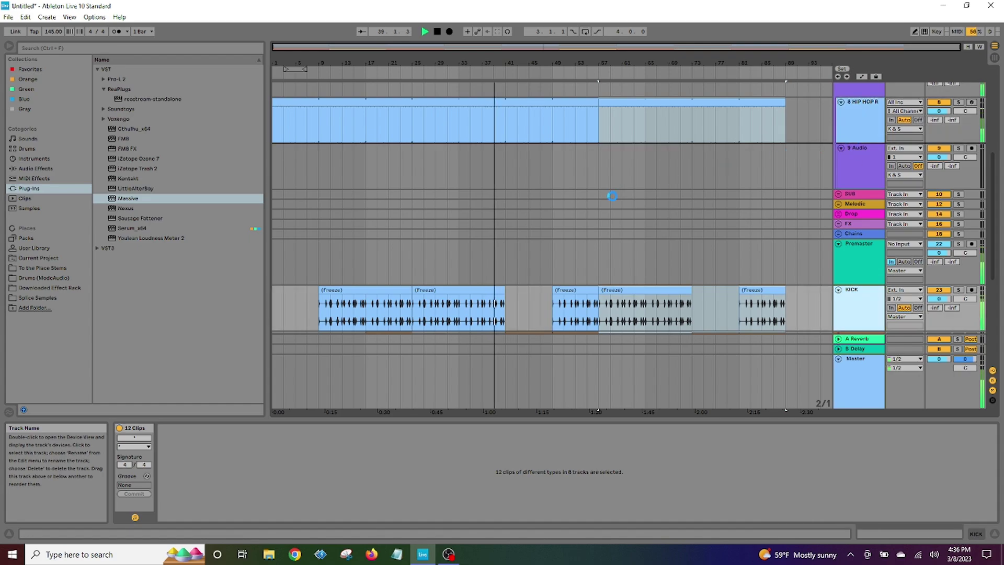
pyautogui.scroll(3, 849, 182)
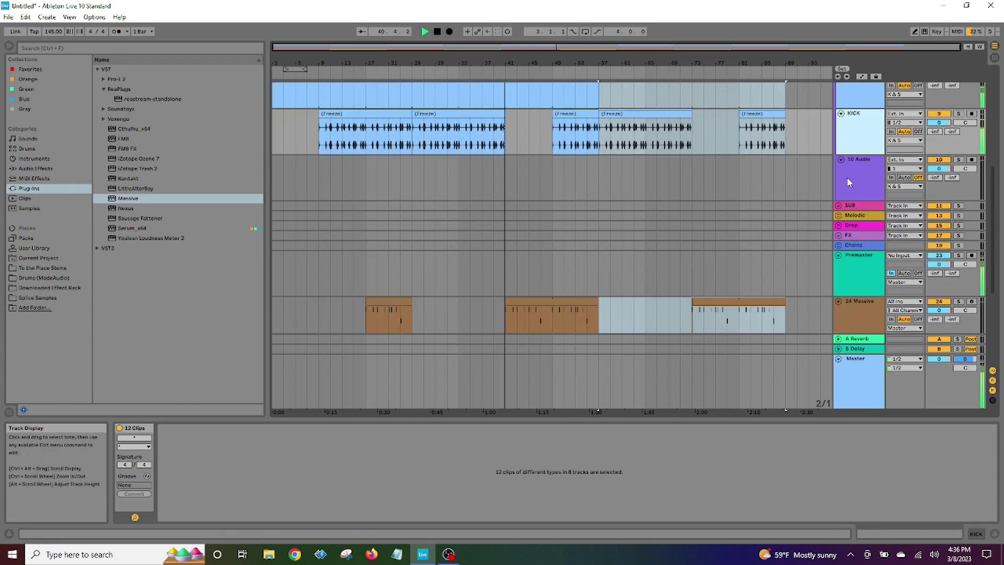
# - Unfold the SUB group and move the Massive track into it
pyautogui.click(839, 207)
pyautogui.scroll(-4, 785, 210)
pyautogui.moveTo(859, 262); pyautogui.dragTo(860, 103)
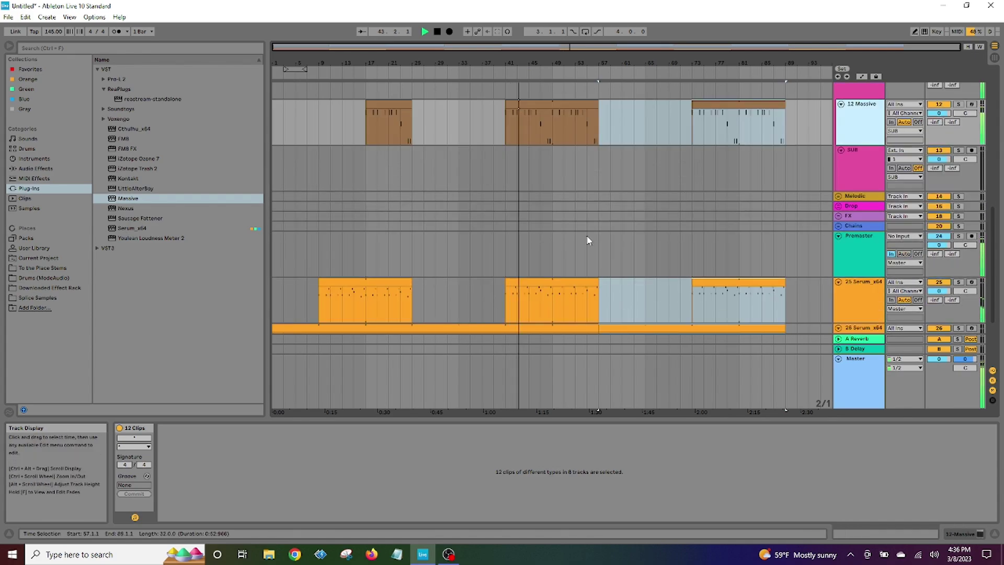
# - Copy the track 25 Serum clip at bar 9 and paste it over the clips at bars 41 and 73
pyautogui.scroll(-4, 587, 237)
pyautogui.rightClick(378, 179)
pyautogui.click(401, 193)
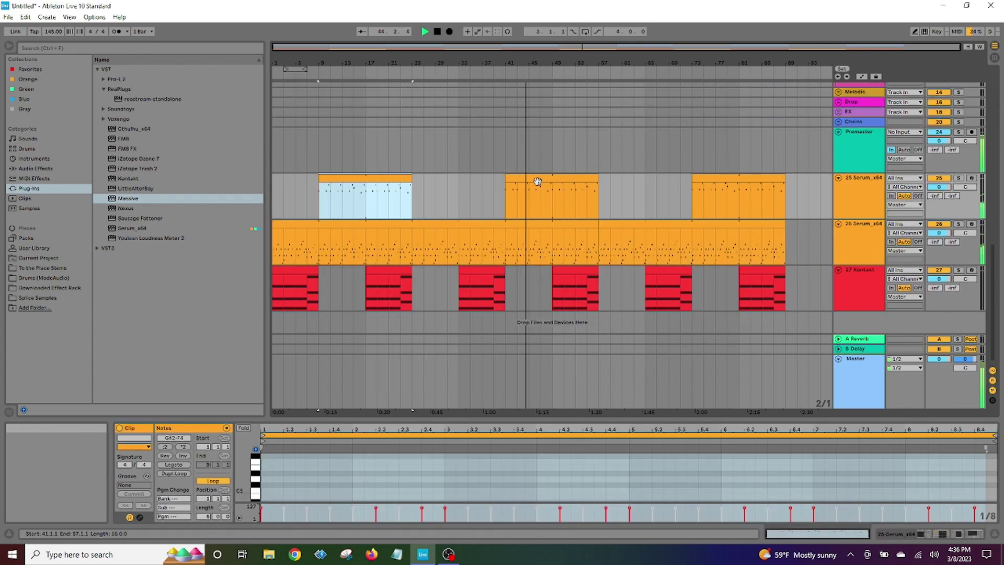
pyautogui.rightClick(535, 181)
pyautogui.click(547, 201)
pyautogui.rightClick(755, 189)
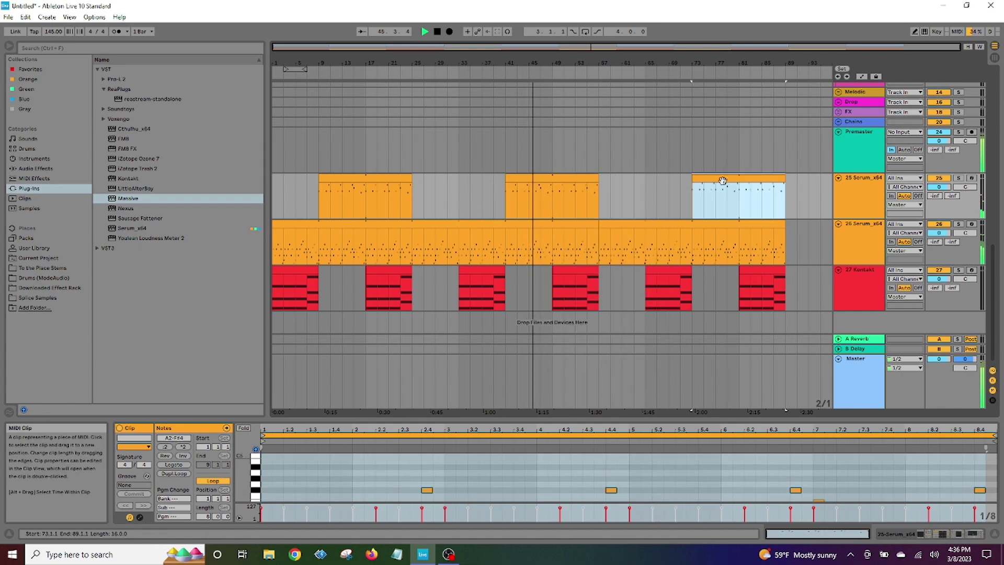
pyautogui.click(765, 208)
# - Unfold the Melodic group and move both Serum tracks and the Kontakt track into it
pyautogui.scroll(3, 610, 191)
pyautogui.scroll(2, 611, 191)
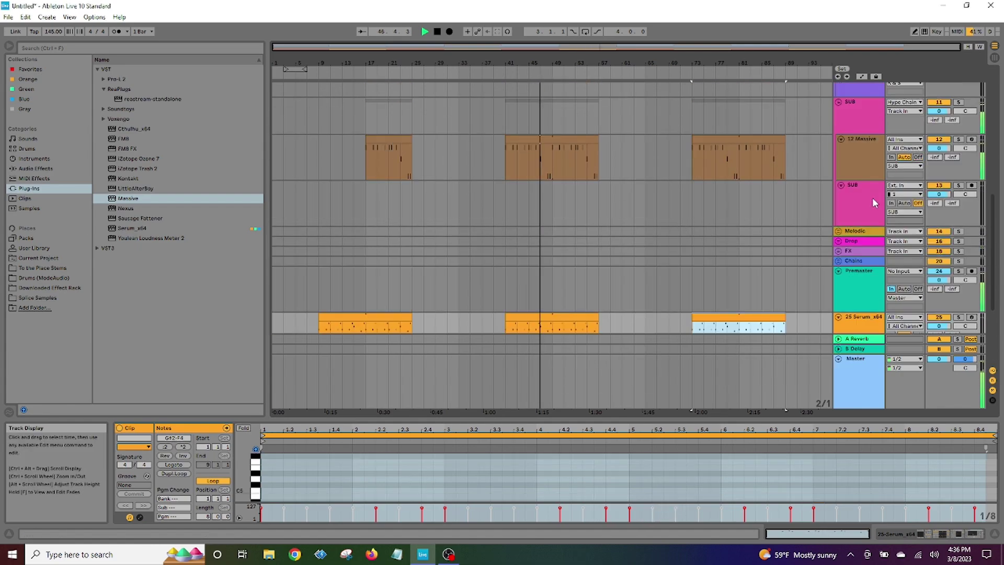
pyautogui.scroll(-1, 870, 197)
pyautogui.click(839, 197)
pyautogui.scroll(-2, 818, 257)
pyautogui.click(868, 292)
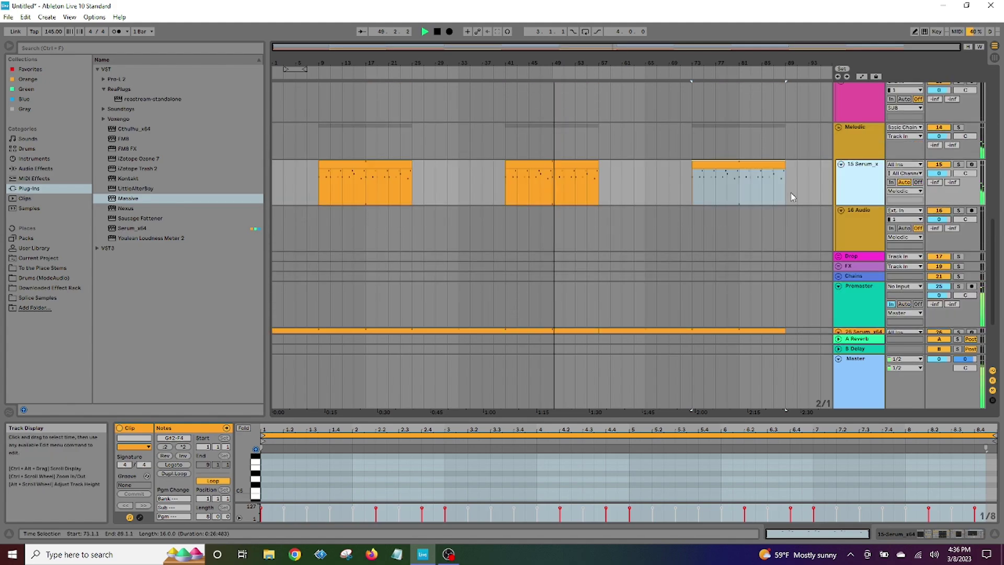
pyautogui.scroll(-3, 791, 193)
pyautogui.click(864, 241)
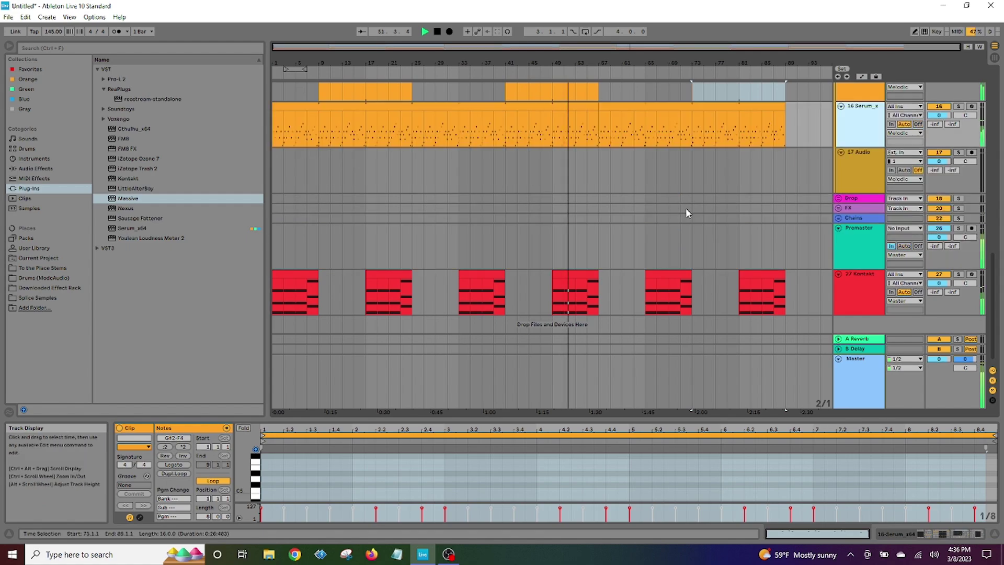
pyautogui.click(873, 286)
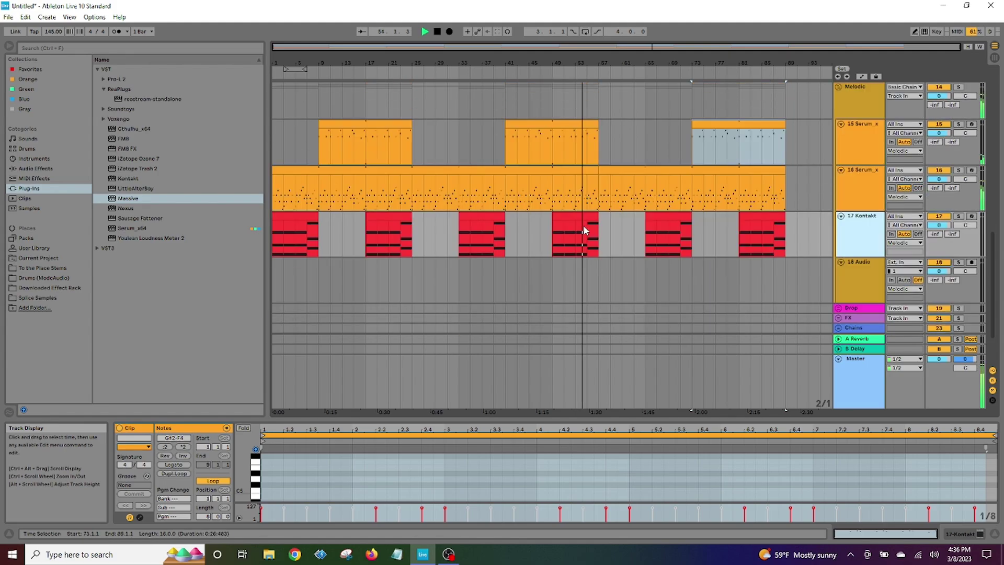
# - Copy the clips from bar 9 to bar 25 across all instrument tracks and paste them at bar 89
pyautogui.scroll(6, 575, 229)
pyautogui.scroll(-2, 539, 206)
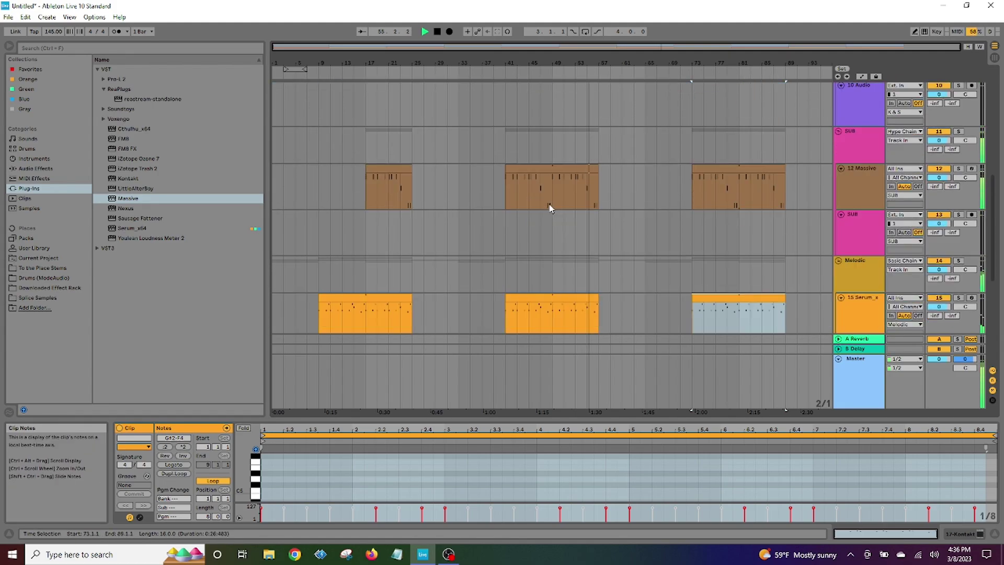
pyautogui.scroll(2, 549, 209)
pyautogui.scroll(-3, 599, 262)
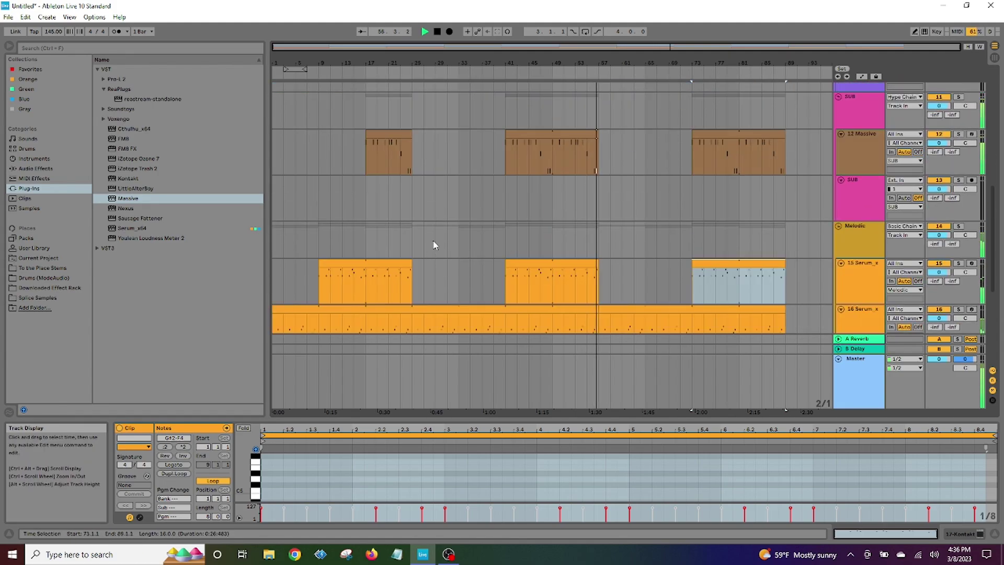
pyautogui.scroll(-3, 434, 245)
pyautogui.moveTo(410, 261); pyautogui.dragTo(319, 61)
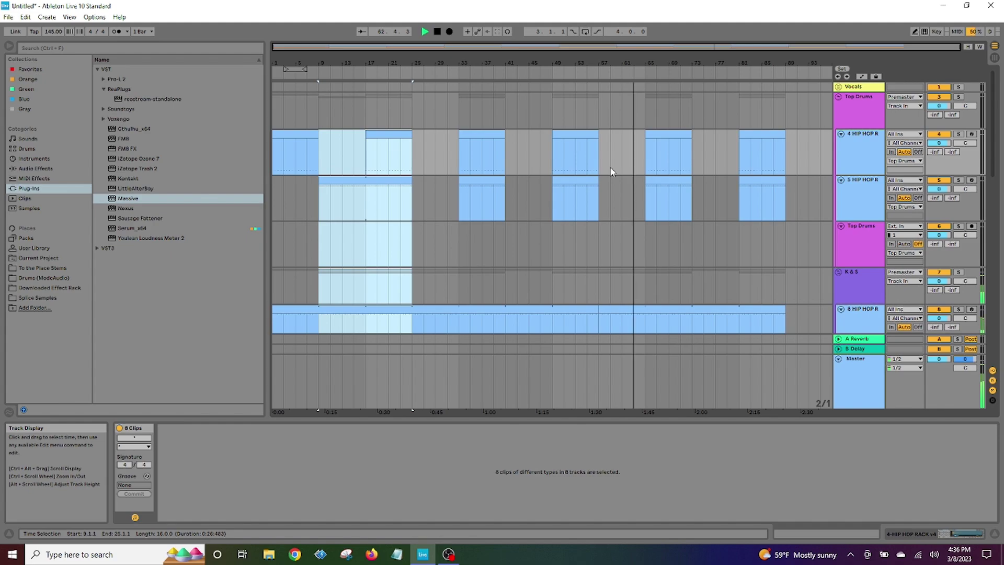
pyautogui.click(789, 137)
pyautogui.hotkey('ctrl', 'v')
pyautogui.press('-')
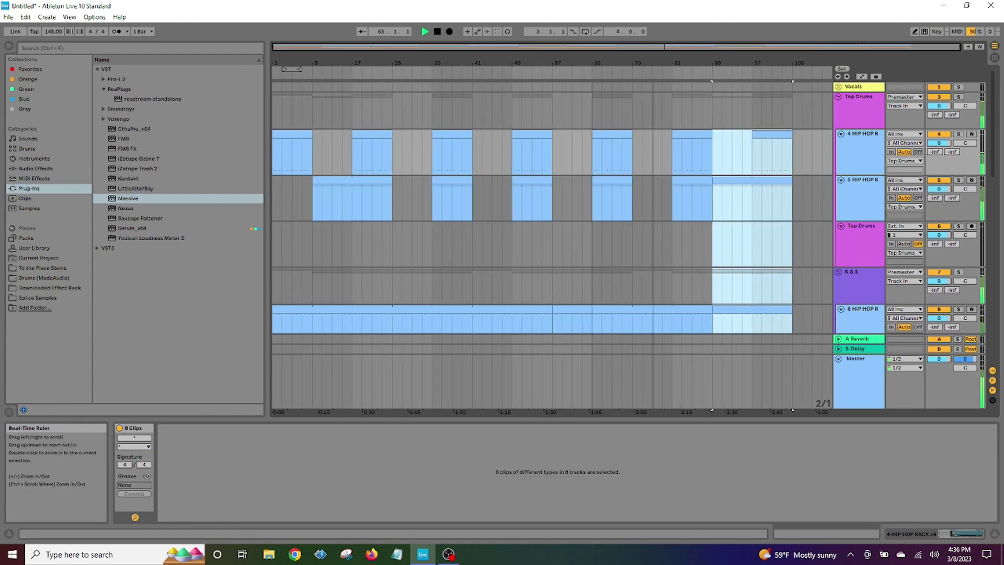
pyautogui.scroll(-5, 580, 230)
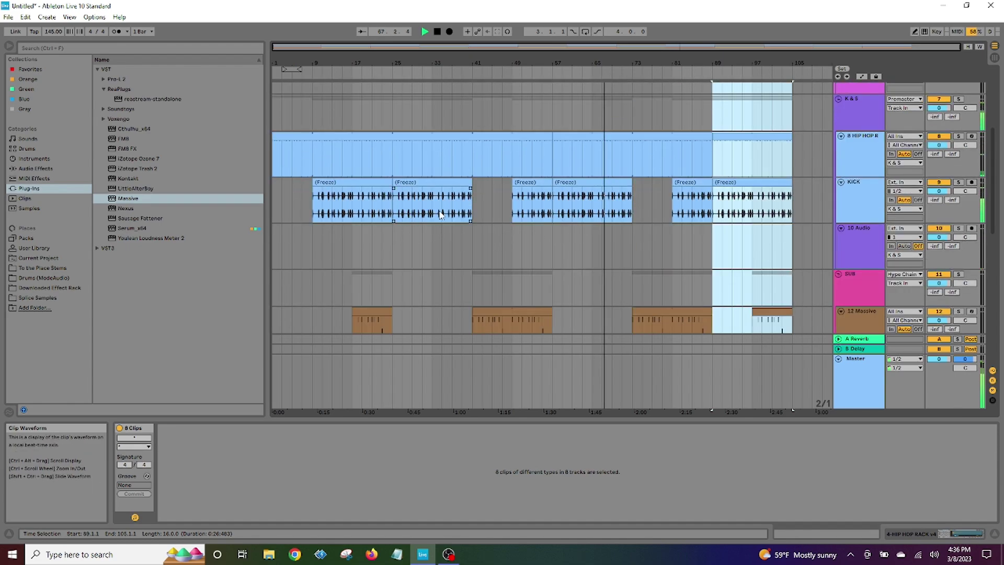
# - Examine the clip layout up to bar 105 across the KICK, Massive, Serum and Kontakt tracks
pyautogui.scroll(-4, 474, 212)
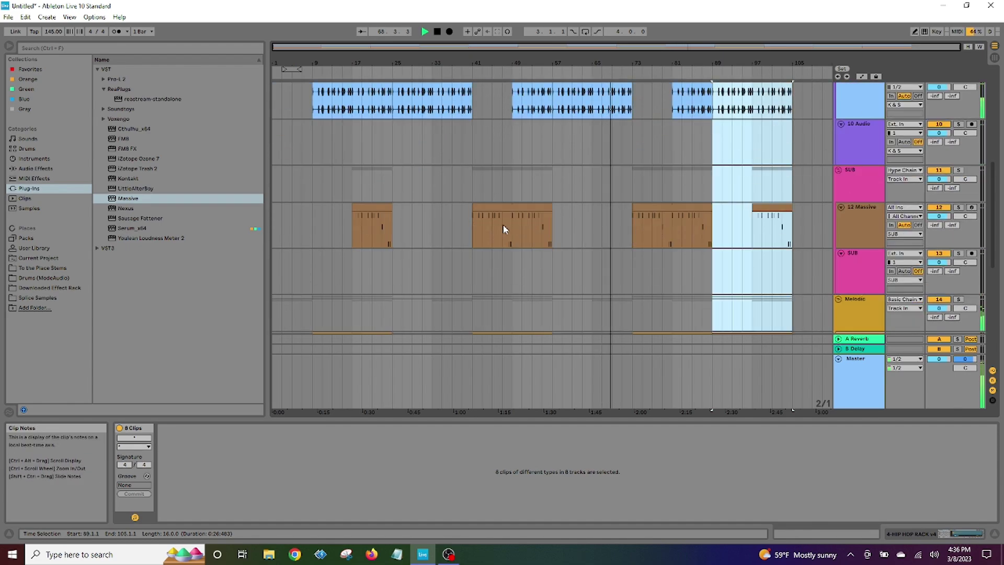
pyautogui.scroll(-5, 505, 229)
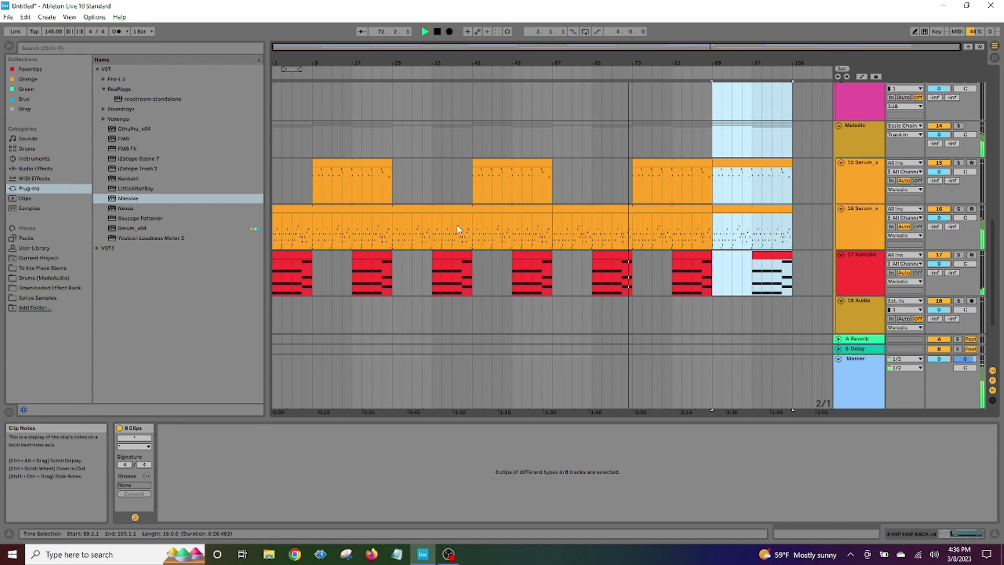
pyautogui.scroll(7, 457, 226)
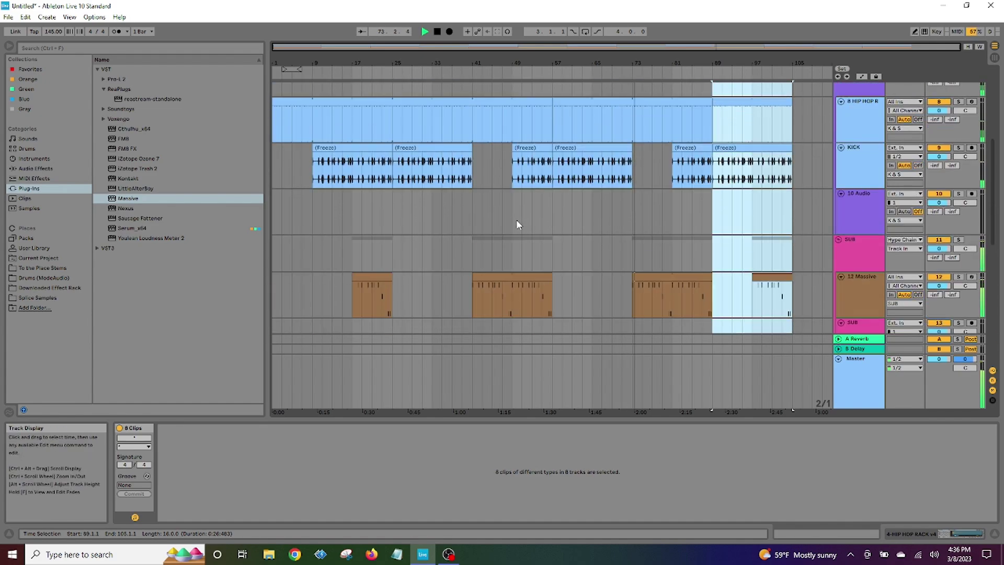
pyautogui.scroll(2, 494, 214)
pyautogui.scroll(-4, 494, 213)
pyautogui.scroll(1, 494, 213)
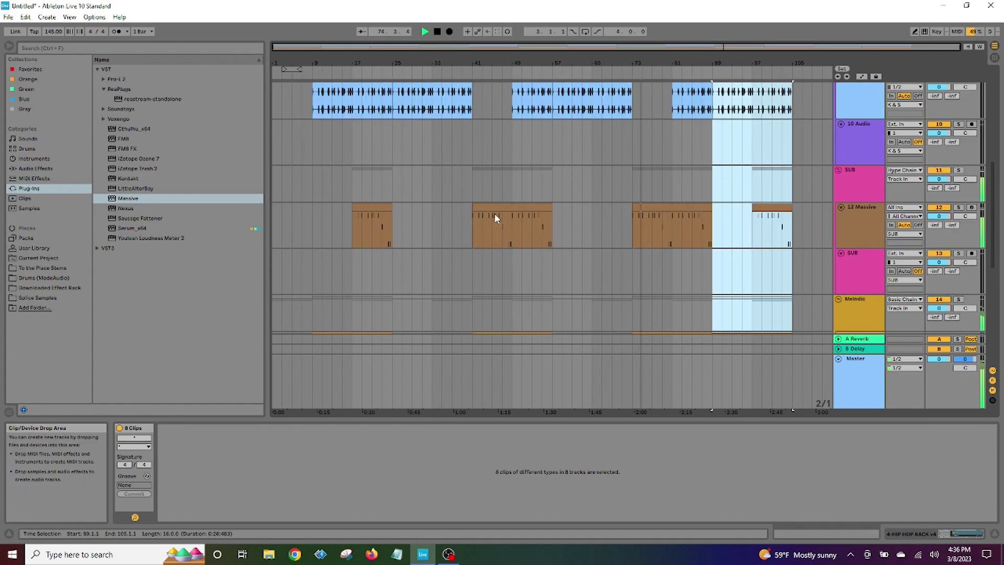
pyautogui.scroll(1, 495, 212)
pyautogui.scroll(2, 491, 209)
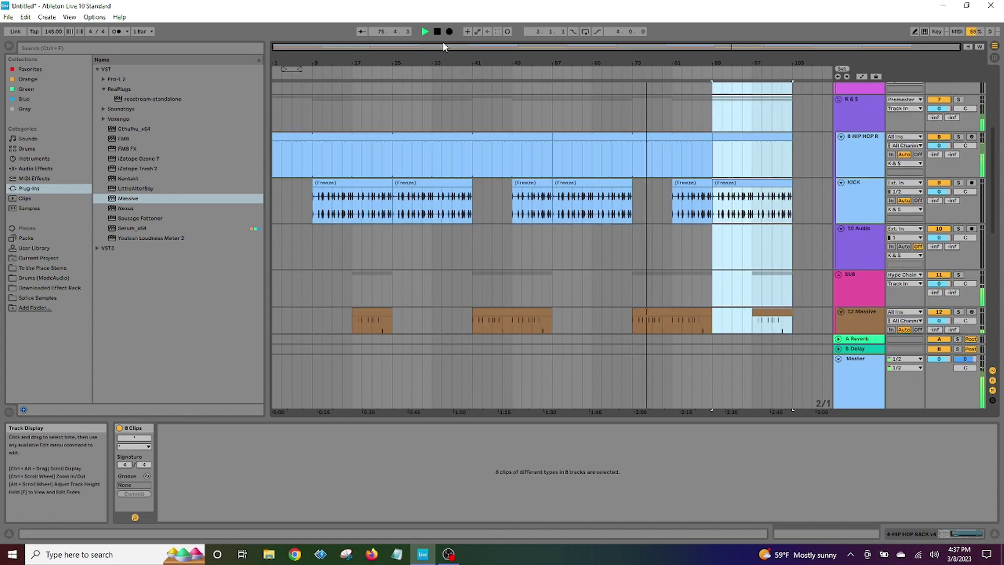
# - Restart playback from bar 1 and look over the Massive, K & S and KICK tracks
pyautogui.click(425, 32)
pyautogui.scroll(-3, 513, 150)
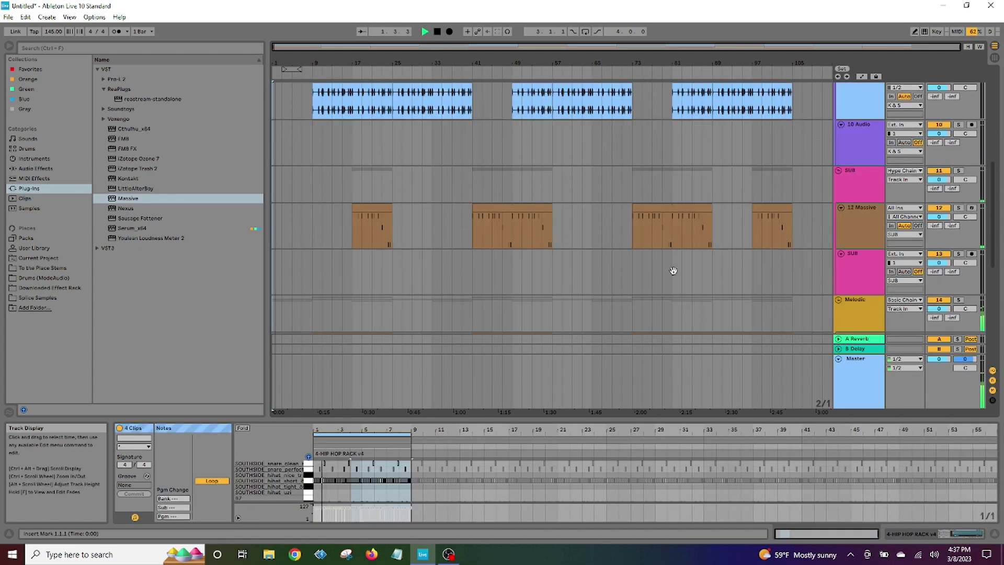
pyautogui.scroll(2, 515, 227)
pyautogui.scroll(2, 509, 230)
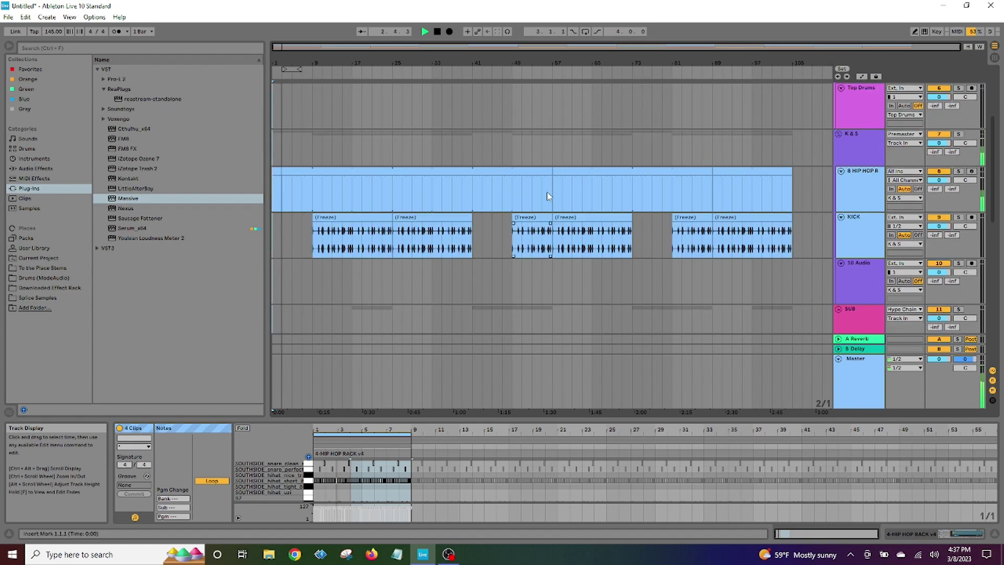
# - Delete everything from bar 57 to bar 107 across all tracks
pyautogui.moveTo(800, 178); pyautogui.dragTo(552, 184)
pyautogui.hotkey('shift', 'Down')
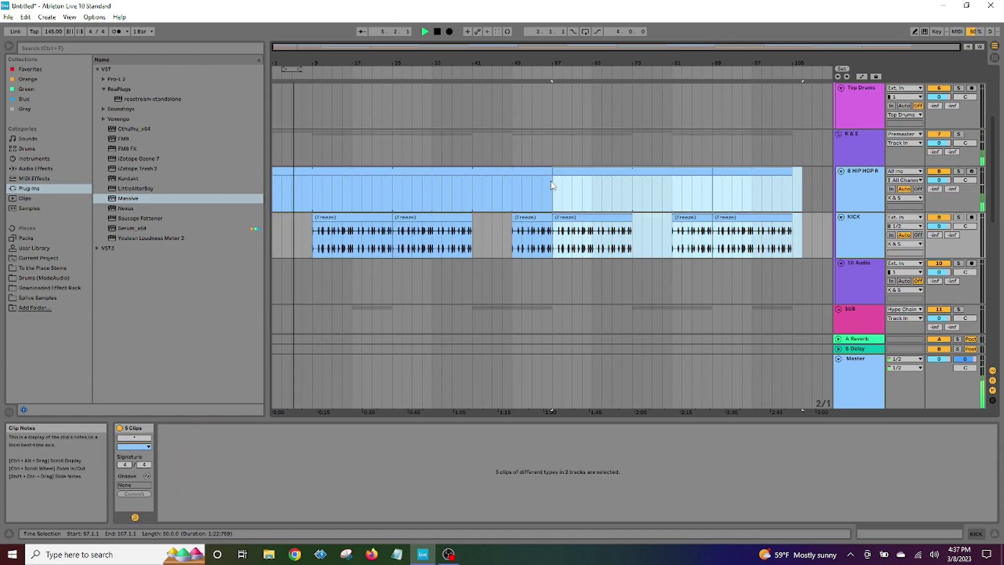
pyautogui.hotkey('shift', 'Down')
pyautogui.hotkey('shift', 'Down')
pyautogui.hotkey('shift', 'Down')
pyautogui.hotkey('shift', 'Down')
pyautogui.press('Delete')
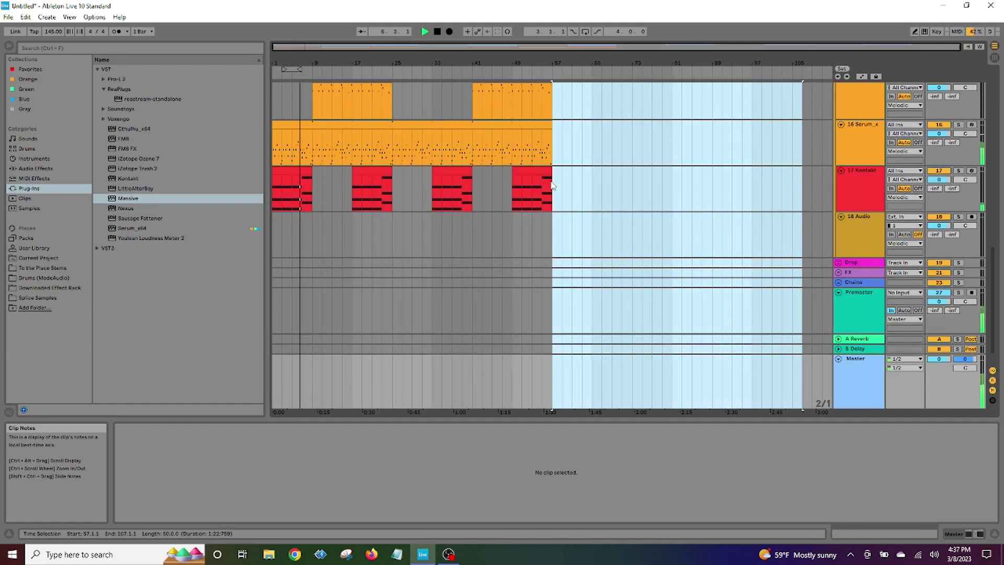
pyautogui.scroll(8, 487, 230)
pyautogui.scroll(2, 407, 205)
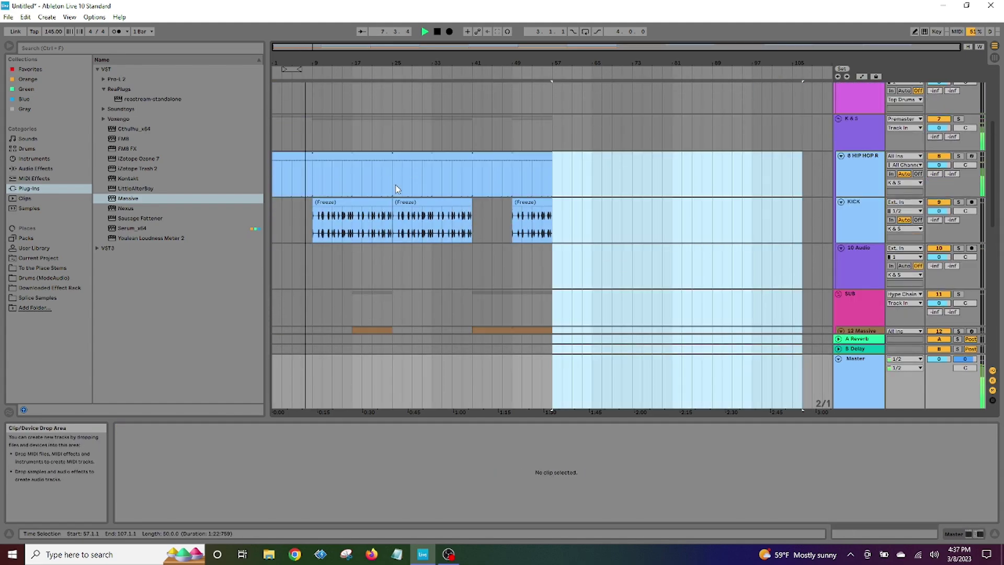
pyautogui.click(494, 250)
pyautogui.scroll(-5, 480, 232)
pyautogui.scroll(3, 515, 259)
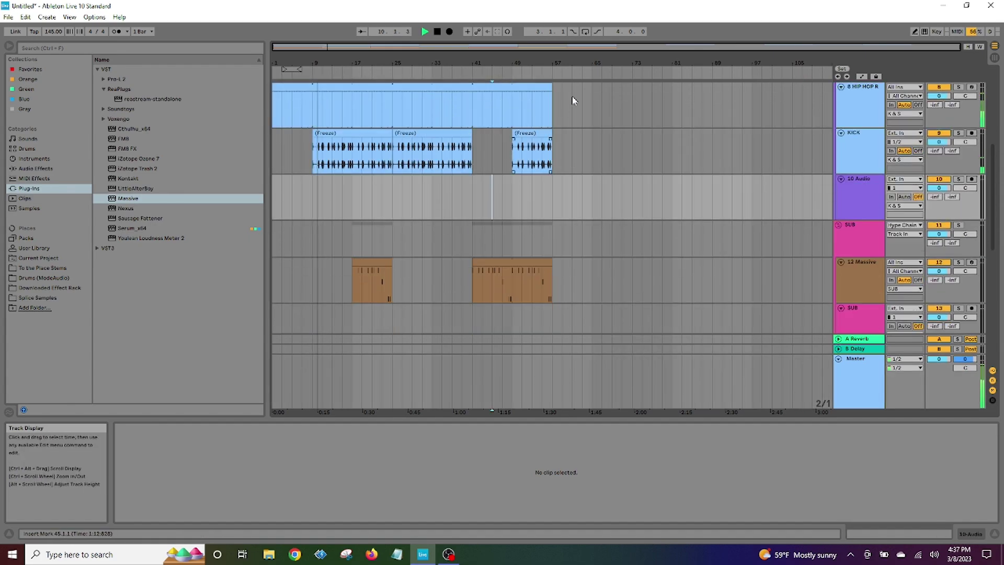
# - Duplicate the clips between bar 9 and bar 57 on all tracks so the copy starts at bar 57
pyautogui.scroll(1, 568, 121)
pyautogui.moveTo(551, 125); pyautogui.dragTo(317, 141)
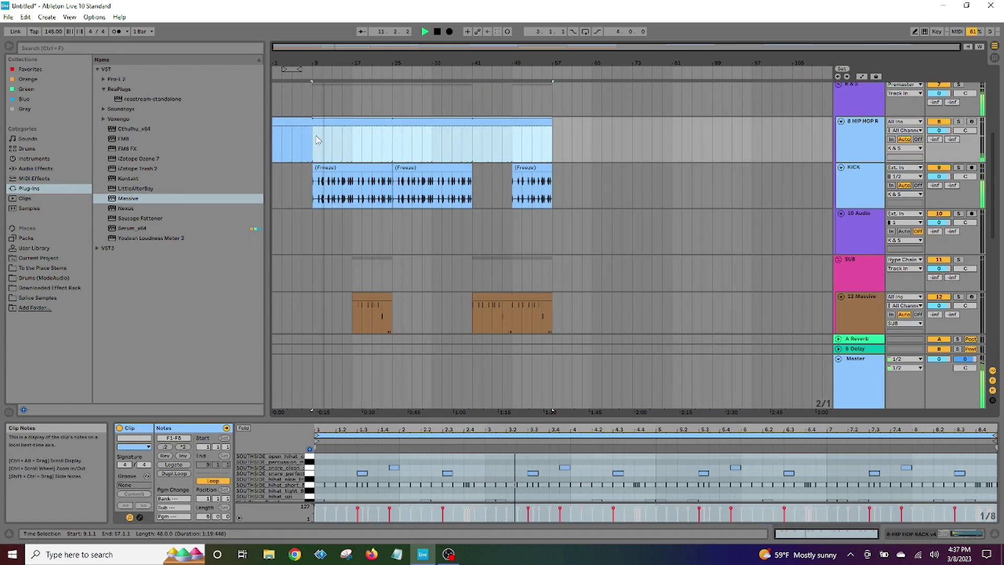
pyautogui.hotkey('ctrl', 'a')
pyautogui.scroll(-8, 317, 141)
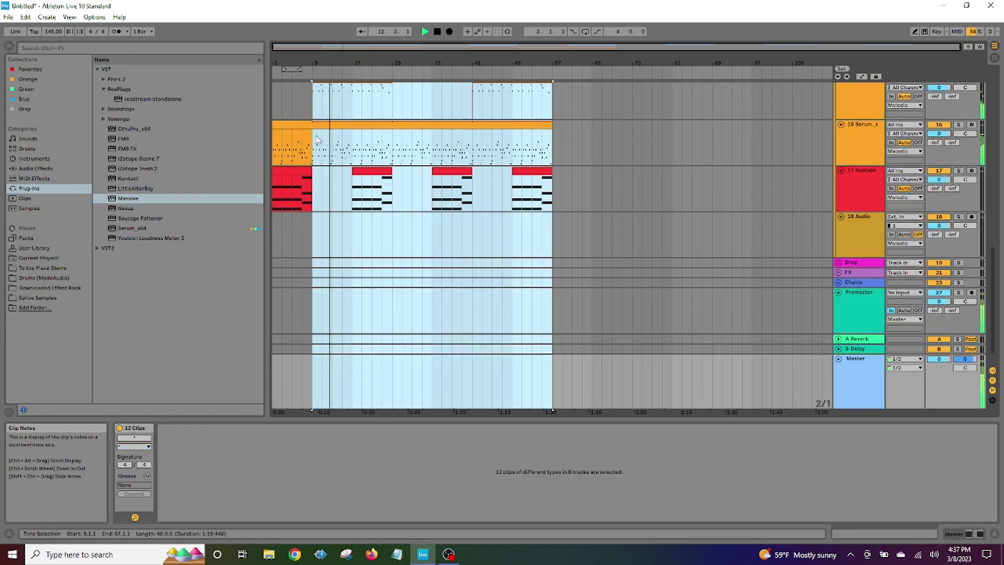
pyautogui.scroll(8, 601, 162)
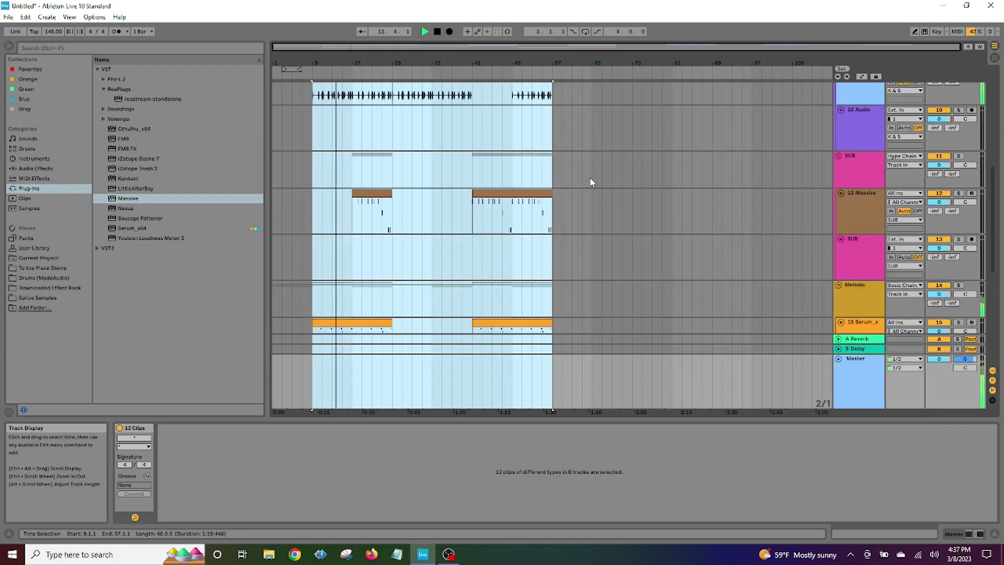
pyautogui.click(555, 125)
pyautogui.hotkey('ctrl', 'd')
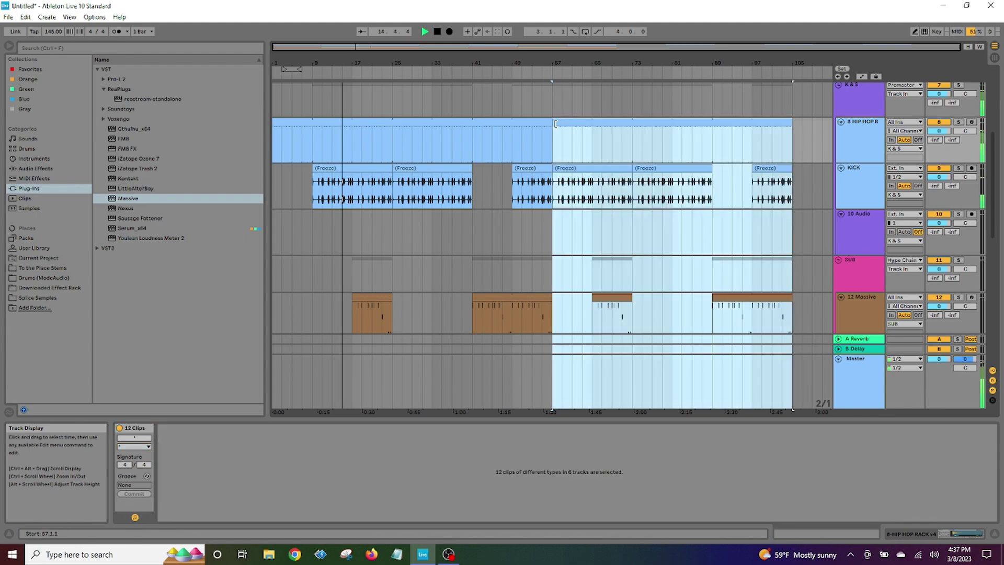
pyautogui.scroll(-3, 475, 239)
pyautogui.scroll(1, 461, 215)
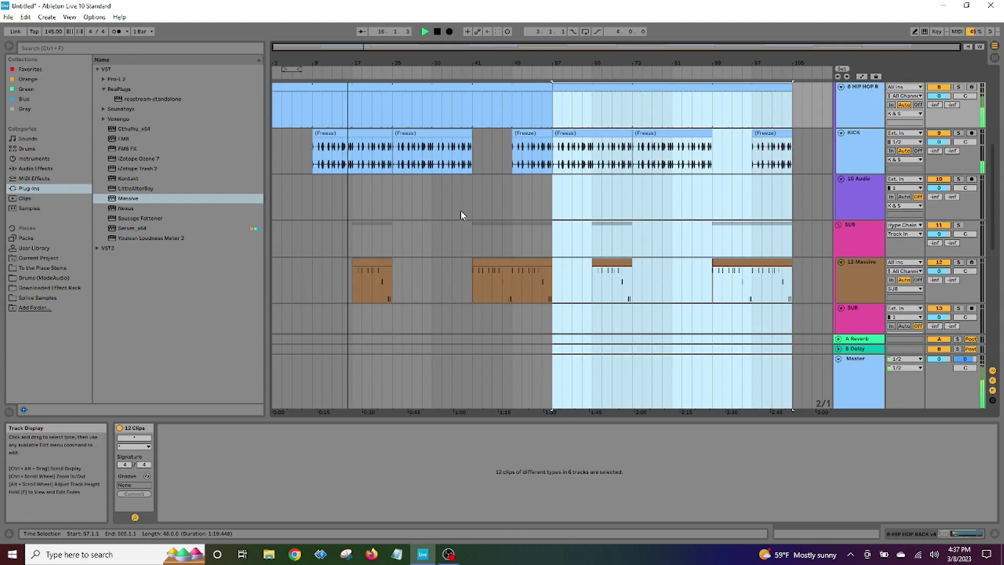
pyautogui.click(462, 238)
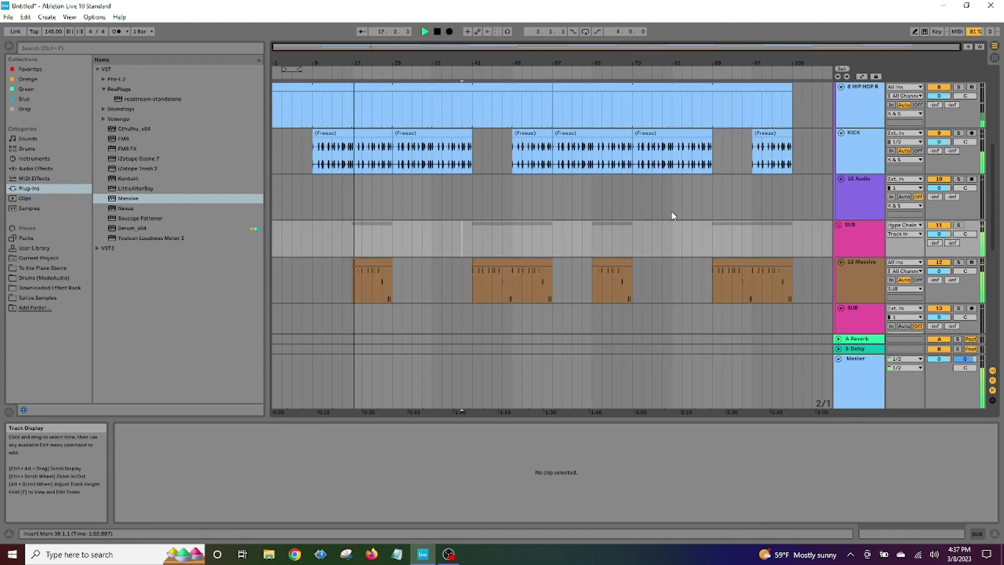
pyautogui.scroll(-1, 686, 214)
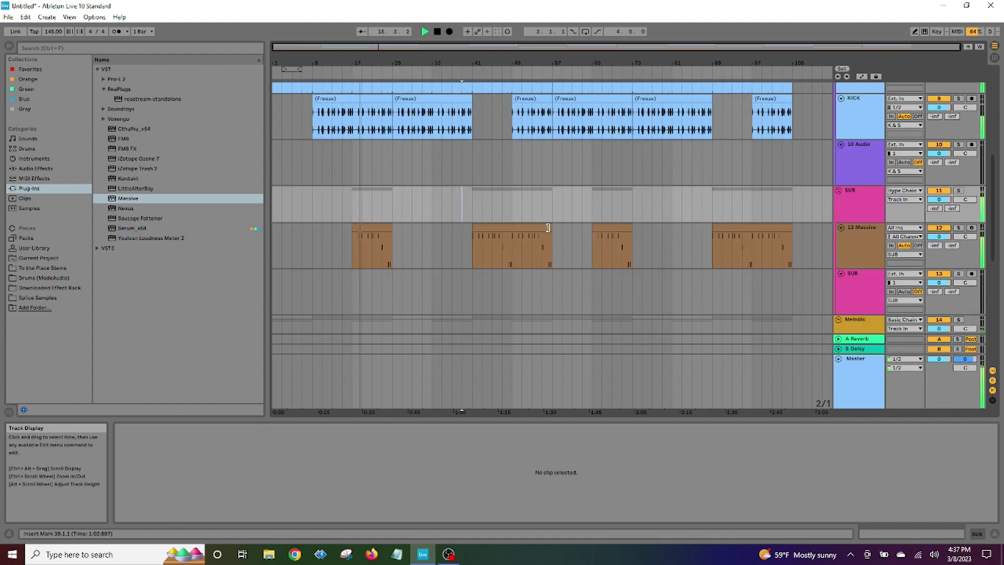
pyautogui.scroll(-4, 394, 230)
pyautogui.moveTo(391, 264); pyautogui.dragTo(316, 140)
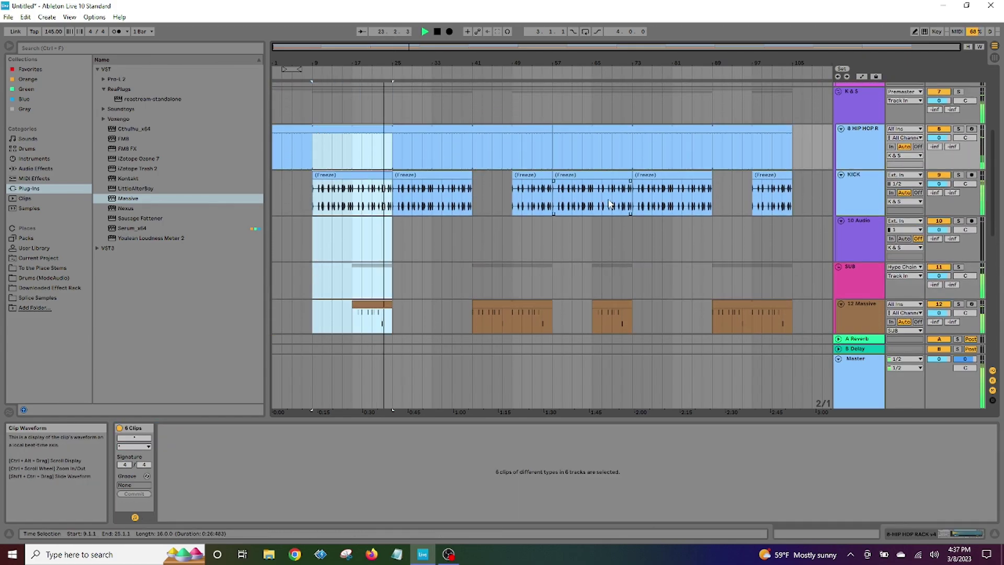
pyautogui.scroll(4, 435, 235)
pyautogui.scroll(-2, 391, 218)
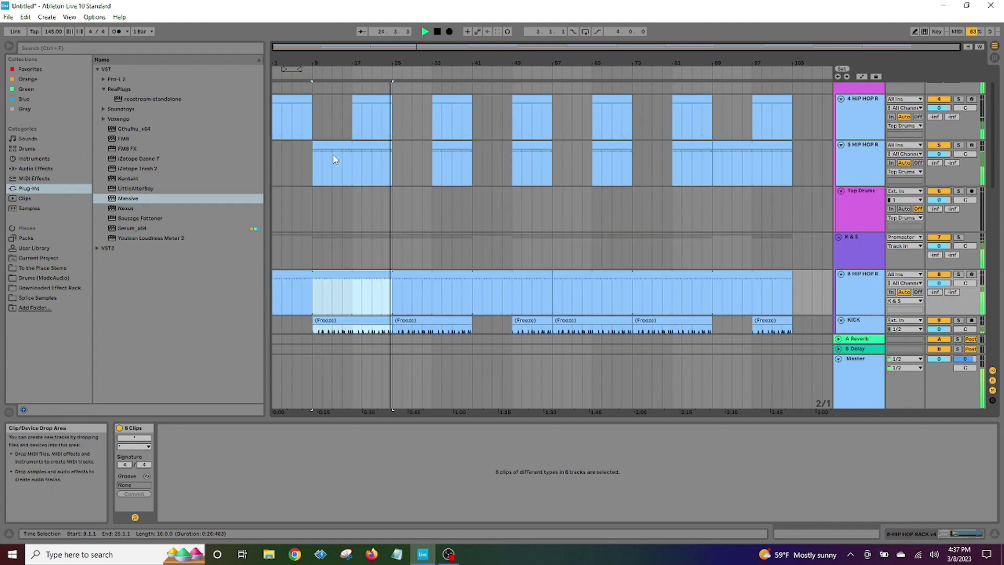
# - Copy the clips from bar 9 to bar 25 across all instrument tracks, including Top Drums, and paste them at bar 105
pyautogui.moveTo(312, 97); pyautogui.dragTo(391, 306)
pyautogui.scroll(-4, 394, 349)
pyautogui.moveTo(393, 349); pyautogui.dragTo(393, 263)
pyautogui.scroll(-6, 394, 356)
pyautogui.scroll(-4, 392, 347)
pyautogui.scroll(8, 556, 281)
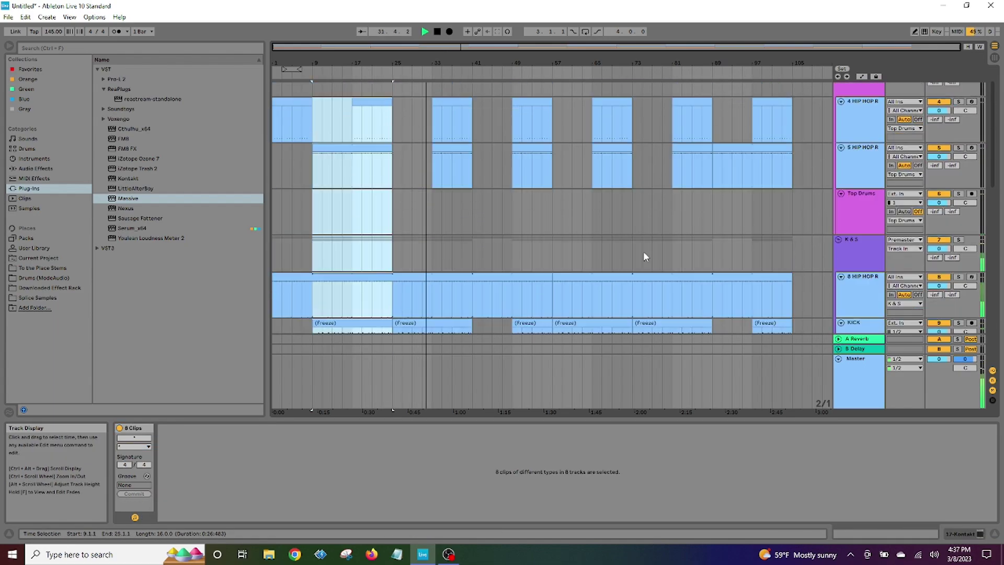
pyautogui.click(797, 138)
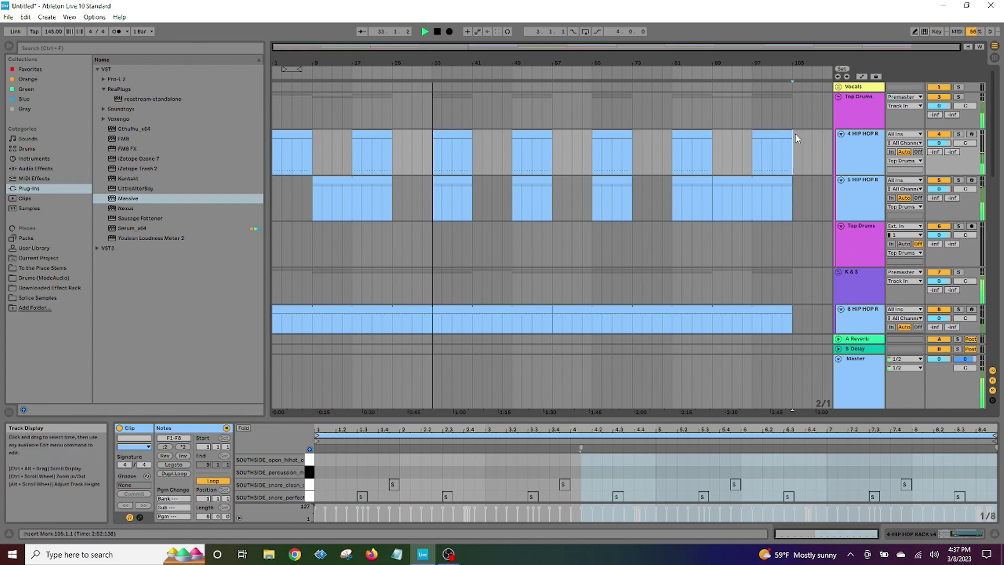
pyautogui.hotkey('ctrl', 'v')
pyautogui.click(630, 262)
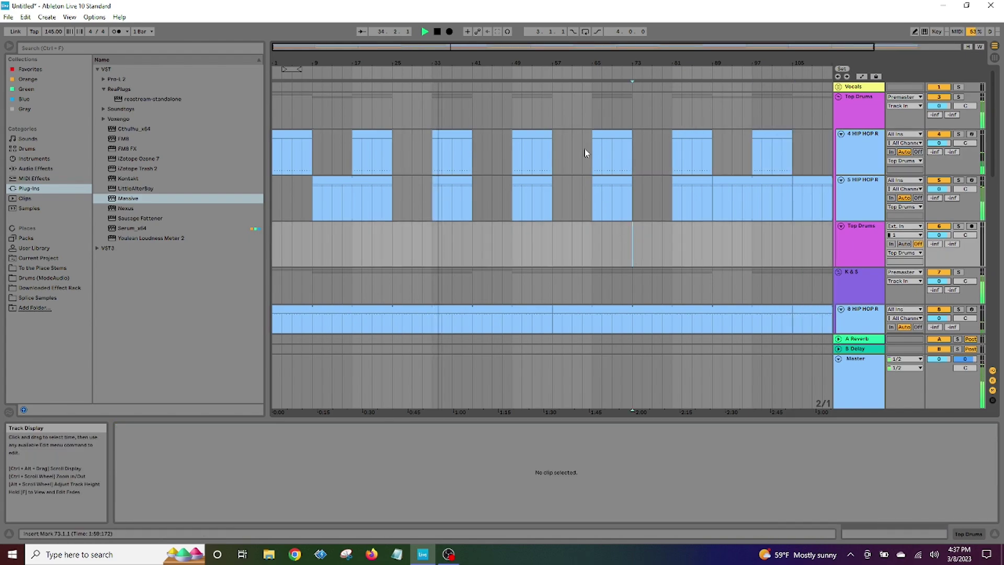
pyautogui.moveTo(562, 62); pyautogui.dragTo(562, 55)
# - On track 5 HIP HOP R, extend the bar 65 clip's start back to bar 57 and trim the bar 89 clip's start to bar 97
pyautogui.scroll(-8, 543, 230)
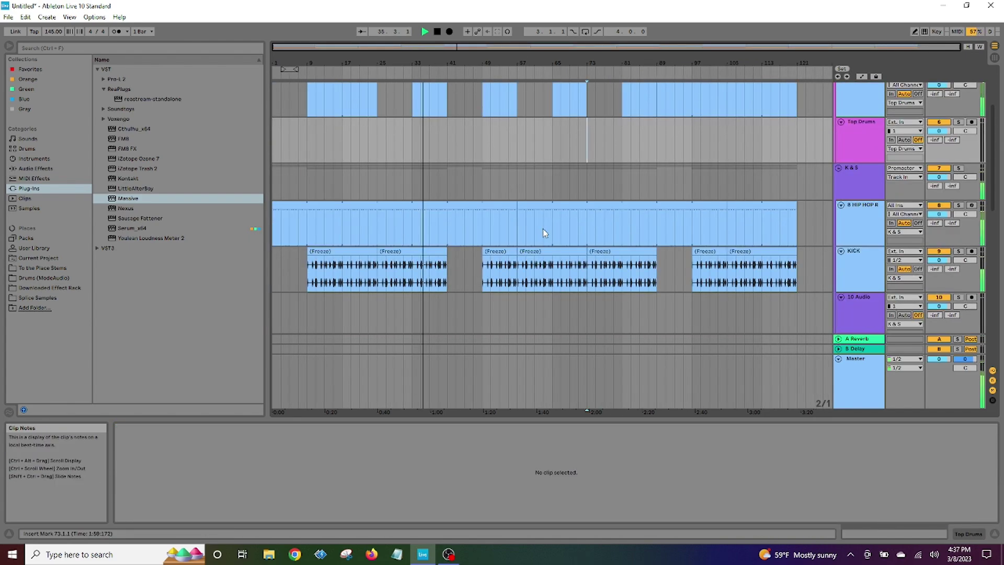
pyautogui.scroll(-3, 543, 228)
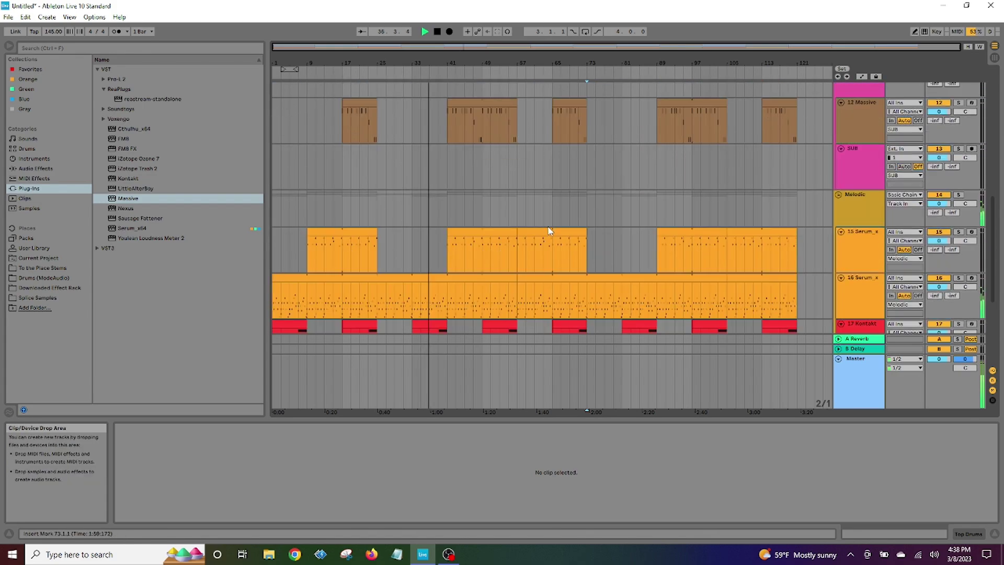
pyautogui.scroll(6, 504, 230)
pyautogui.scroll(3, 431, 232)
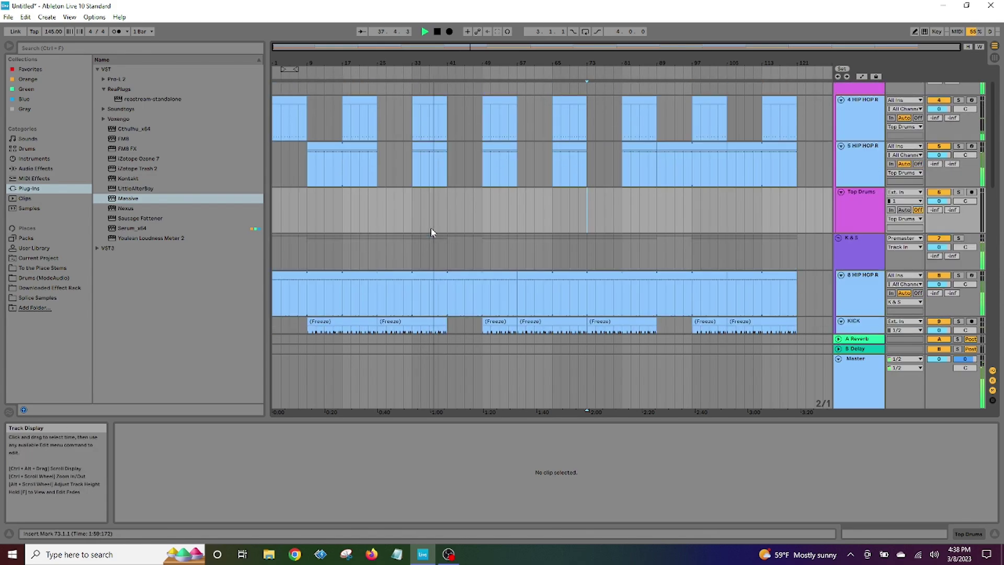
pyautogui.scroll(-3, 451, 251)
pyautogui.scroll(3, 454, 250)
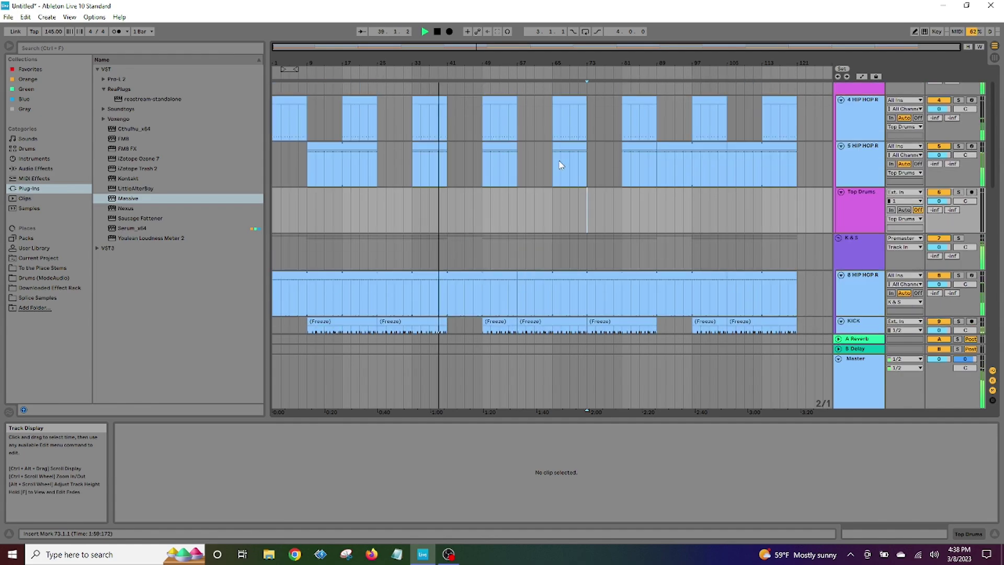
pyautogui.moveTo(554, 146); pyautogui.dragTo(520, 149)
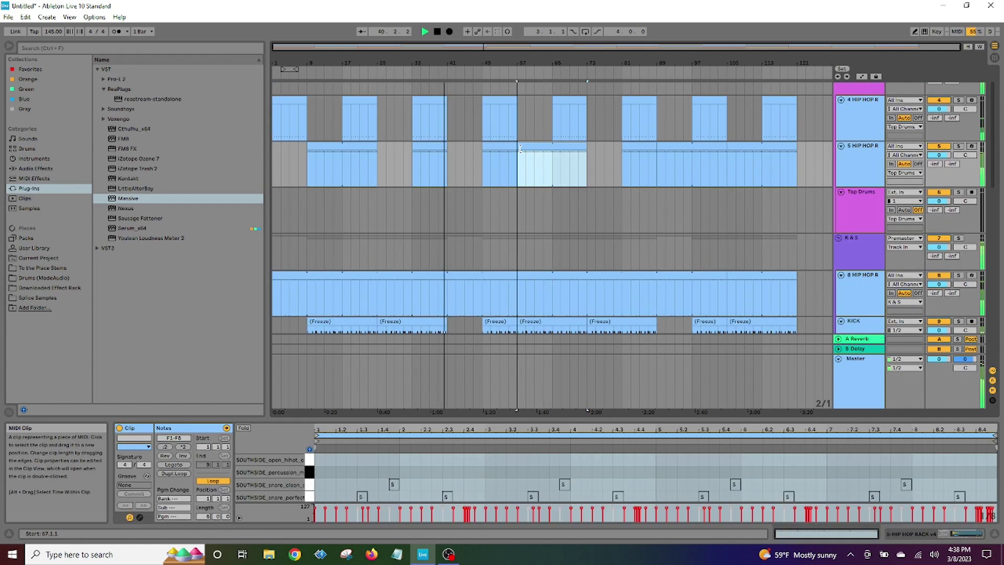
pyautogui.scroll(-2, 553, 232)
pyautogui.scroll(3, 645, 183)
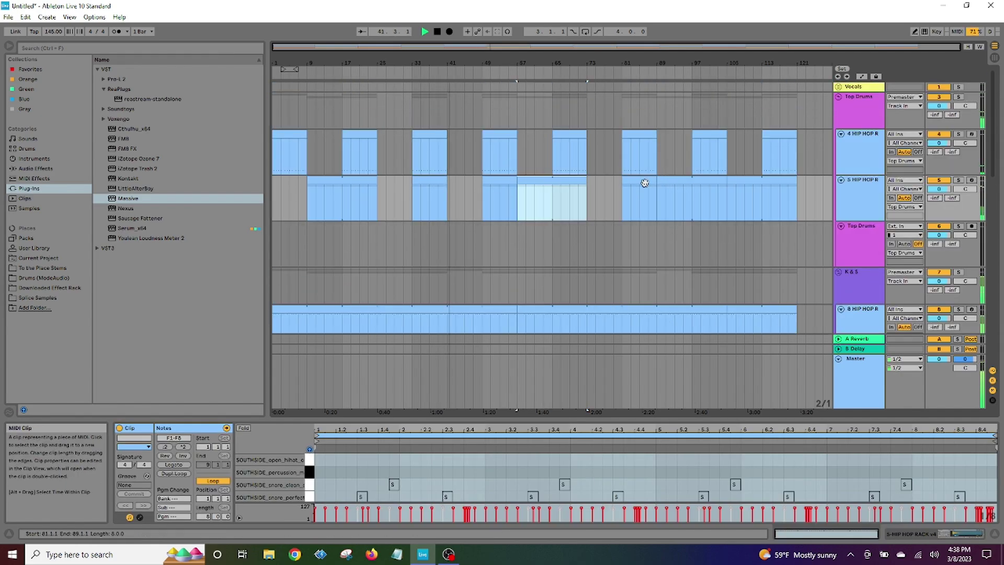
pyautogui.moveTo(662, 182); pyautogui.dragTo(693, 183)
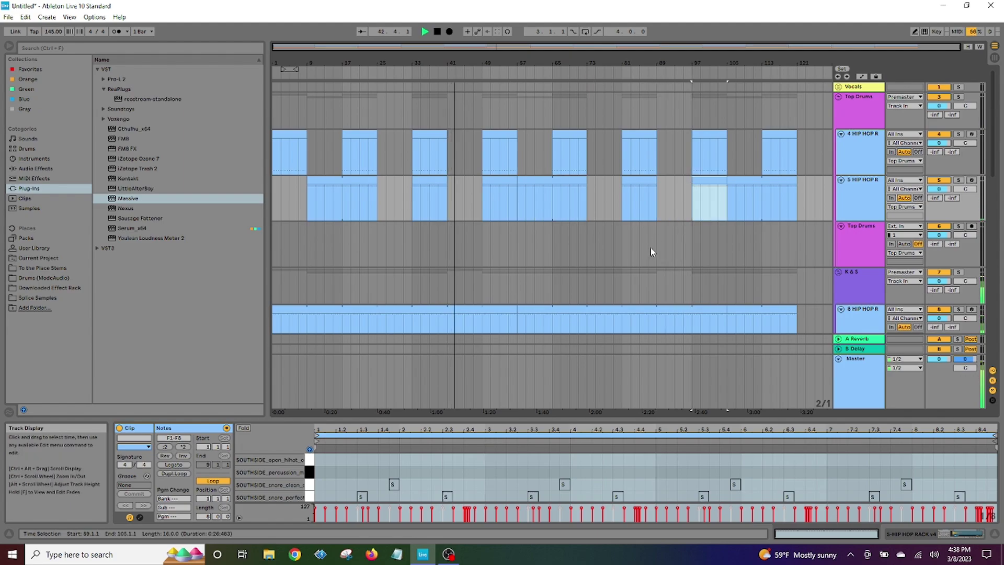
# - Examine how the Top Drums, KICK and Massive clips line up across the arrangement up to bar 121
pyautogui.scroll(-3, 504, 222)
pyautogui.scroll(1, 555, 229)
pyautogui.scroll(1, 464, 222)
pyautogui.scroll(-5, 473, 229)
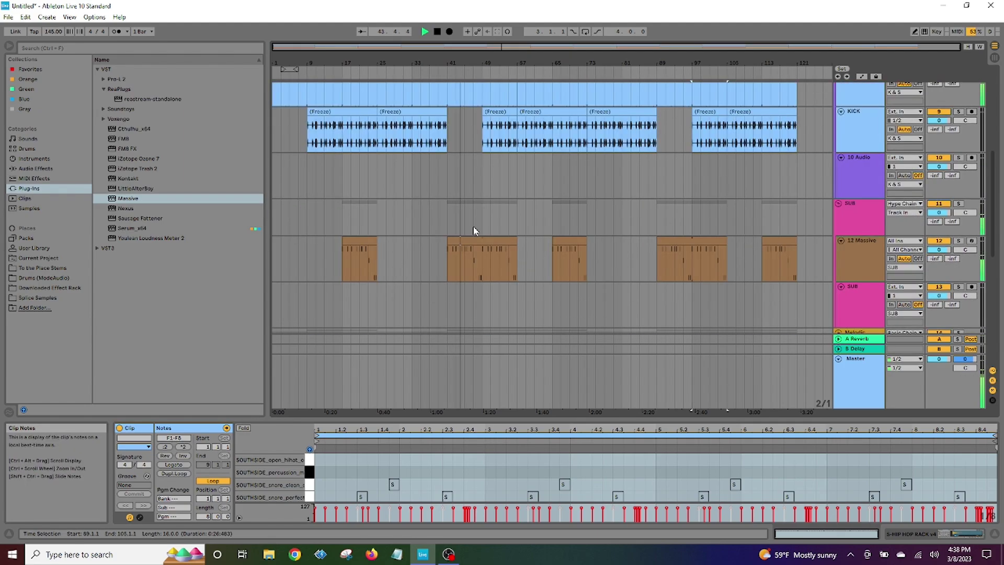
pyautogui.scroll(3, 481, 232)
pyautogui.scroll(3, 479, 232)
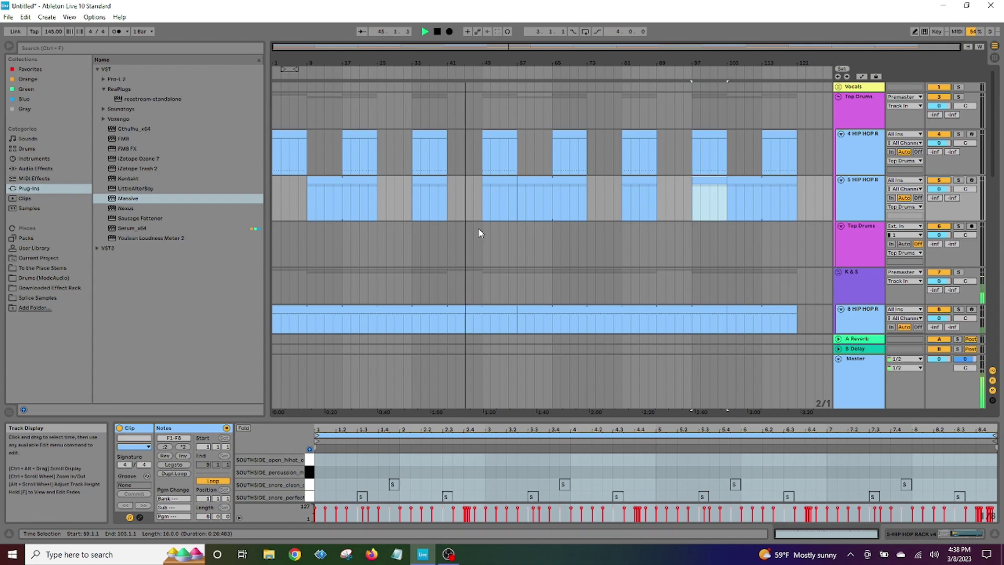
pyautogui.scroll(-6, 479, 246)
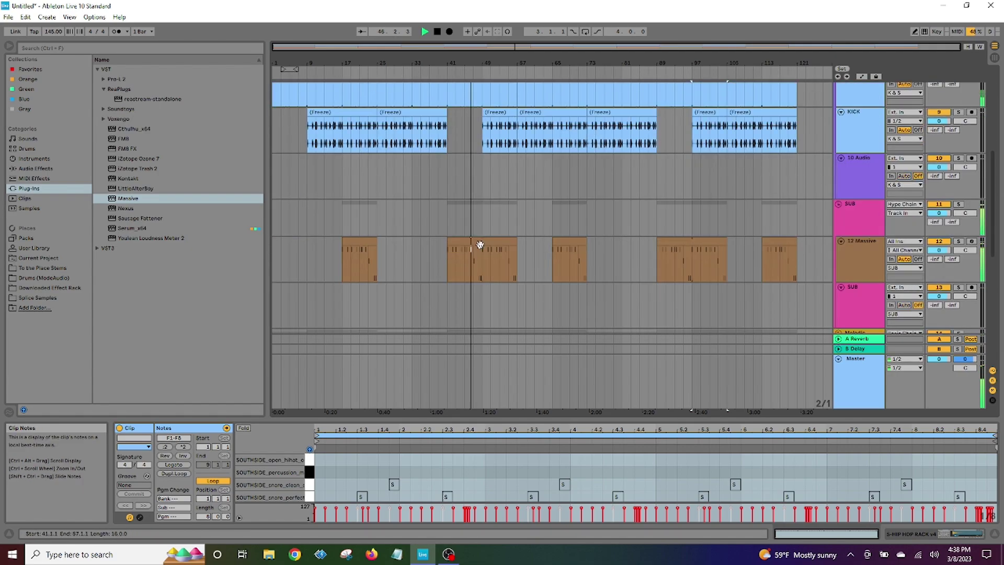
pyautogui.scroll(2, 531, 258)
pyautogui.scroll(1, 531, 254)
pyautogui.scroll(-4, 531, 254)
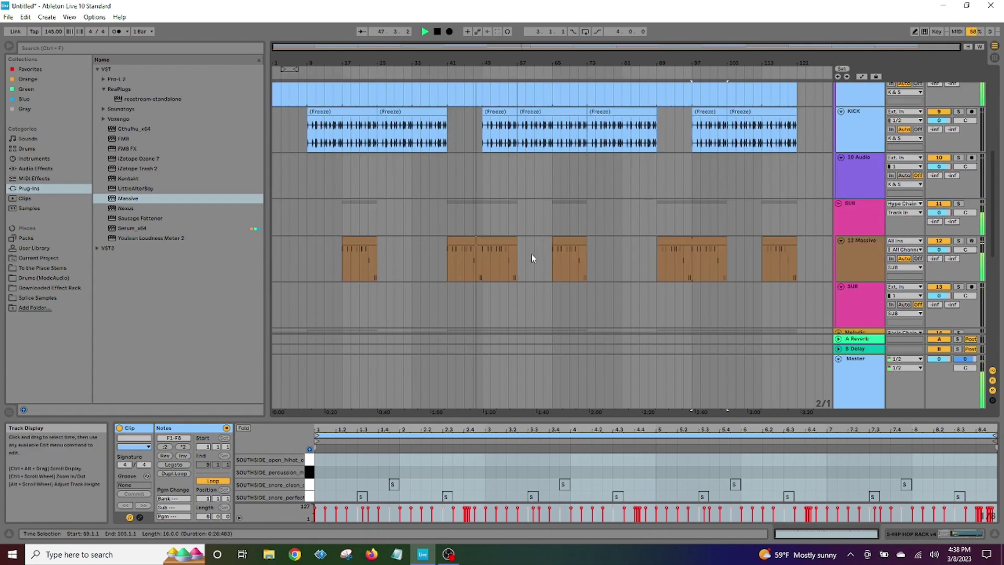
pyautogui.scroll(4, 678, 263)
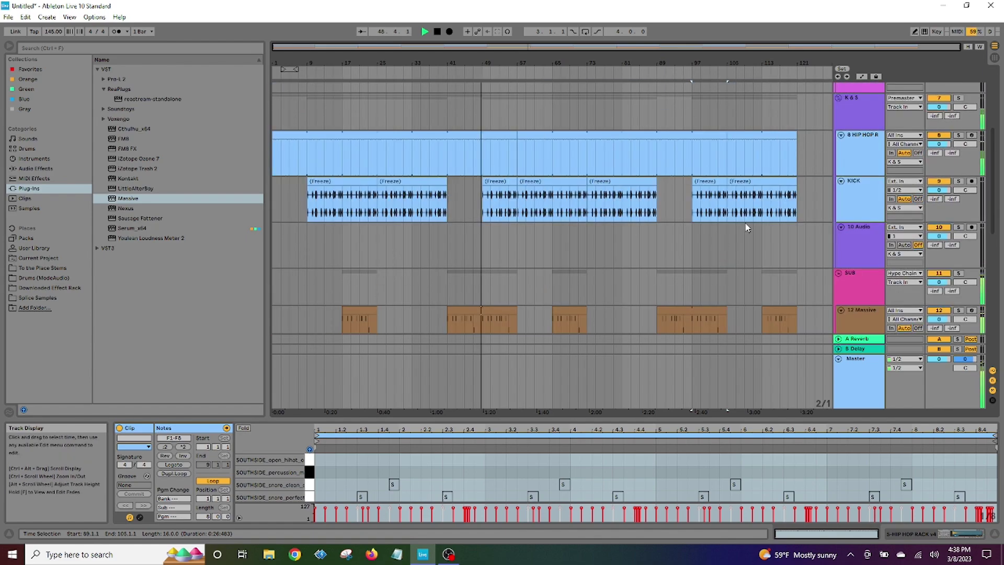
# - Examine how the drum, kick, Massive, Serum and Kontakt clips line up across the whole arrangement
pyautogui.scroll(-1, 562, 259)
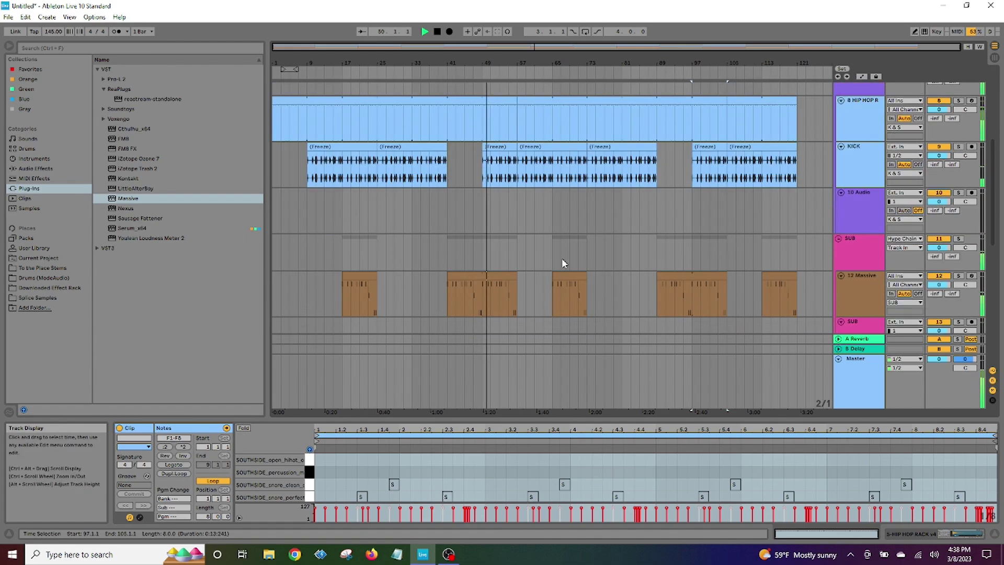
pyautogui.scroll(2, 562, 258)
pyautogui.scroll(-1, 560, 259)
pyautogui.scroll(2, 560, 259)
pyautogui.scroll(2, 522, 268)
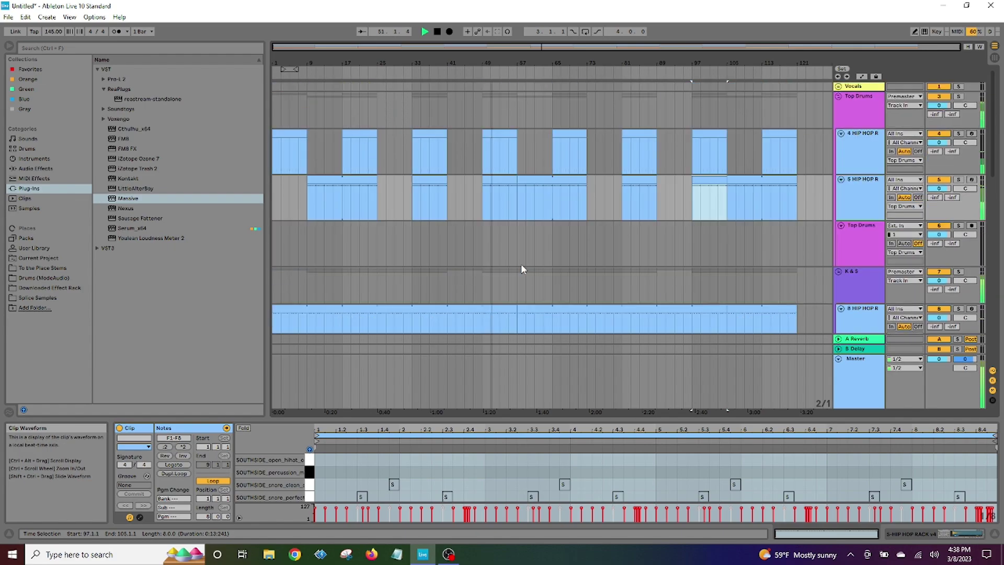
pyautogui.scroll(-10, 561, 271)
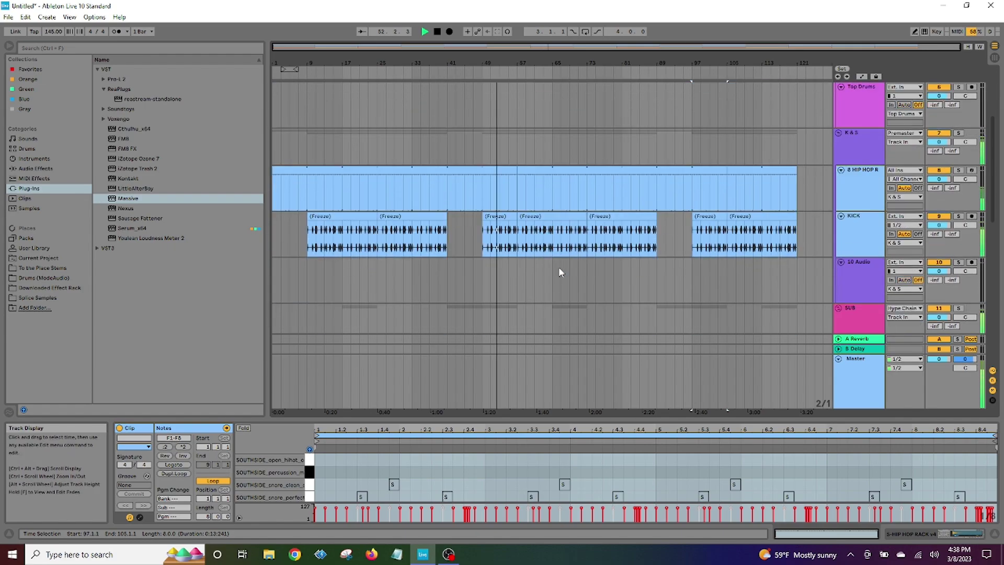
pyautogui.scroll(1, 764, 261)
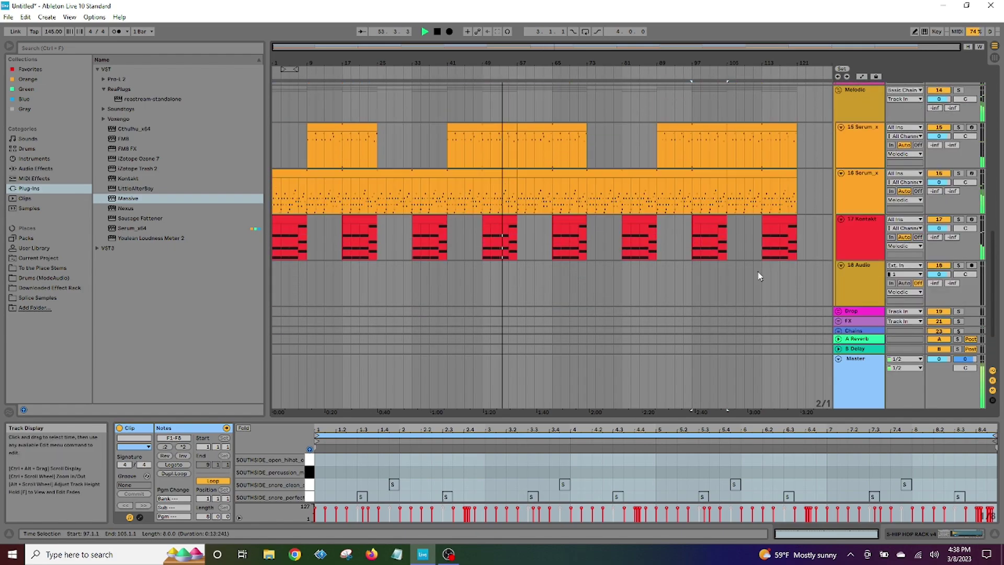
pyautogui.scroll(6, 713, 257)
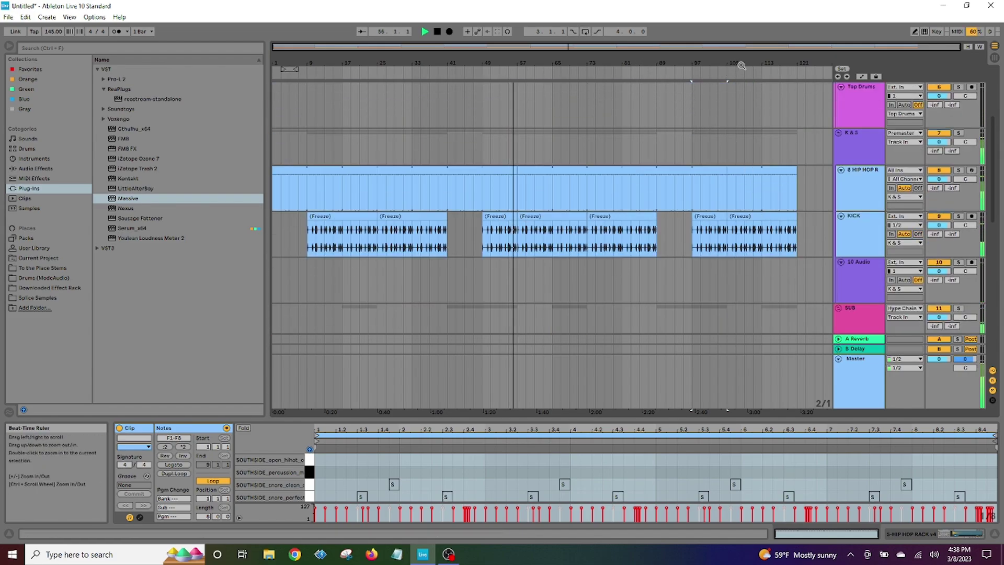
# - Extend the end of the last 8 HIP HOP R clip from bar 121 to bar 129
pyautogui.scroll(2, 751, 262)
pyautogui.moveTo(803, 62); pyautogui.dragTo(776, 121)
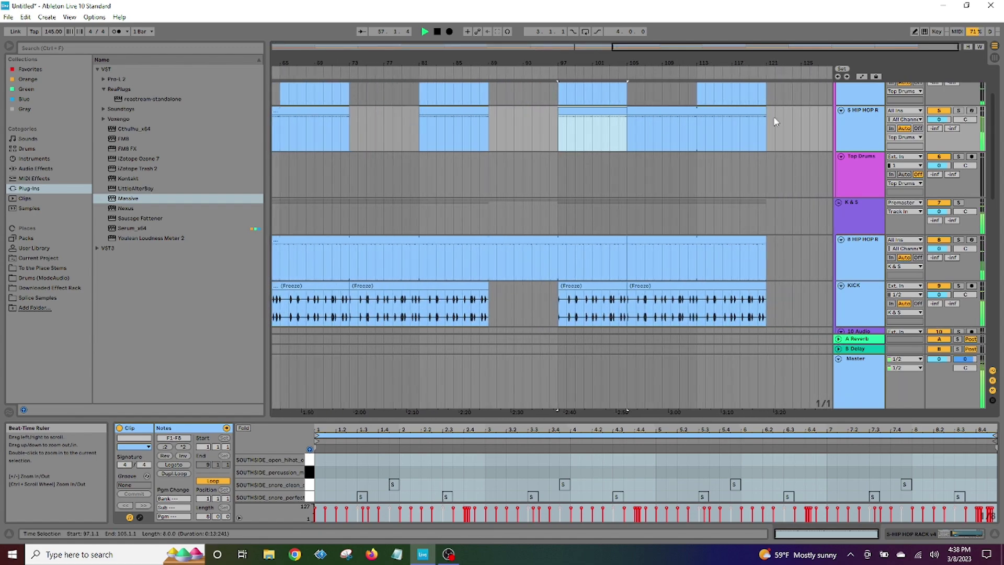
pyautogui.scroll(-1, 788, 158)
pyautogui.moveTo(812, 64); pyautogui.dragTo(811, 46)
pyautogui.moveTo(776, 206)
pyautogui.mouseDown()
pyautogui.moveTo(829, 214)
pyautogui.moveTo(783, 221)
pyautogui.mouseUp()
# - Extend the ends of the last clips on the 16 Serum and 15 Serum tracks to bar 129
pyautogui.scroll(-5, 745, 267)
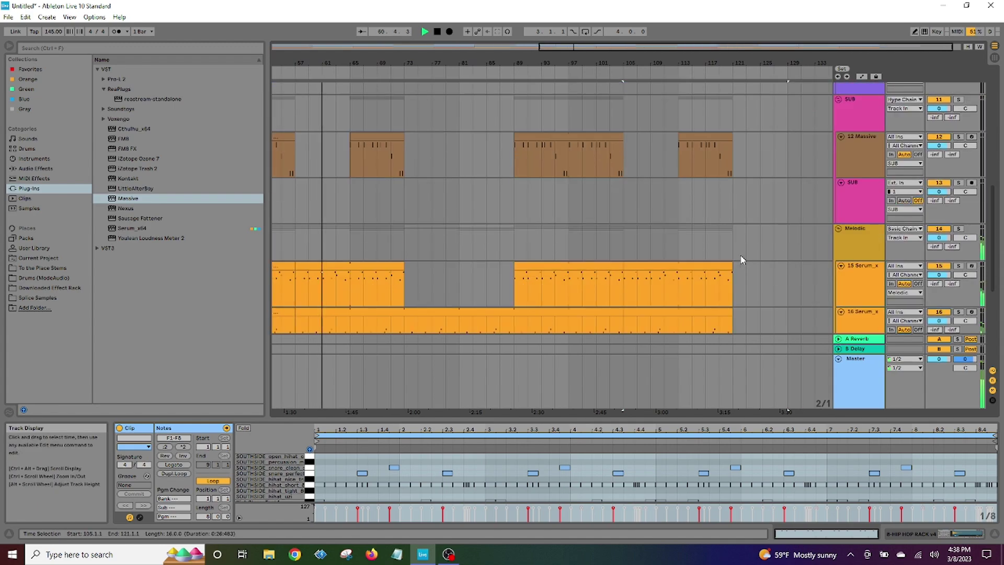
pyautogui.scroll(-3, 742, 260)
pyautogui.moveTo(733, 249); pyautogui.dragTo(791, 249)
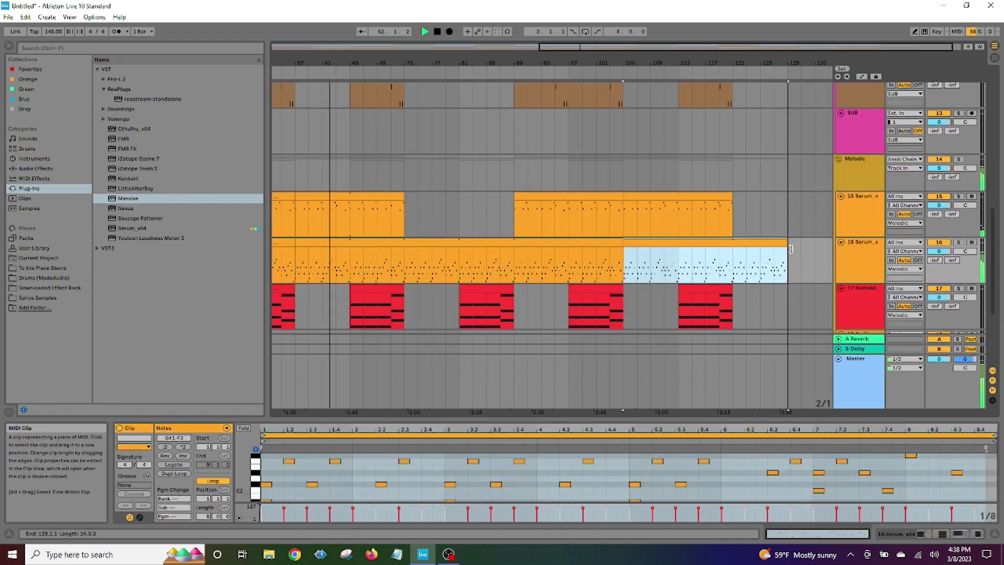
pyautogui.scroll(-3, 791, 249)
pyautogui.scroll(2, 767, 249)
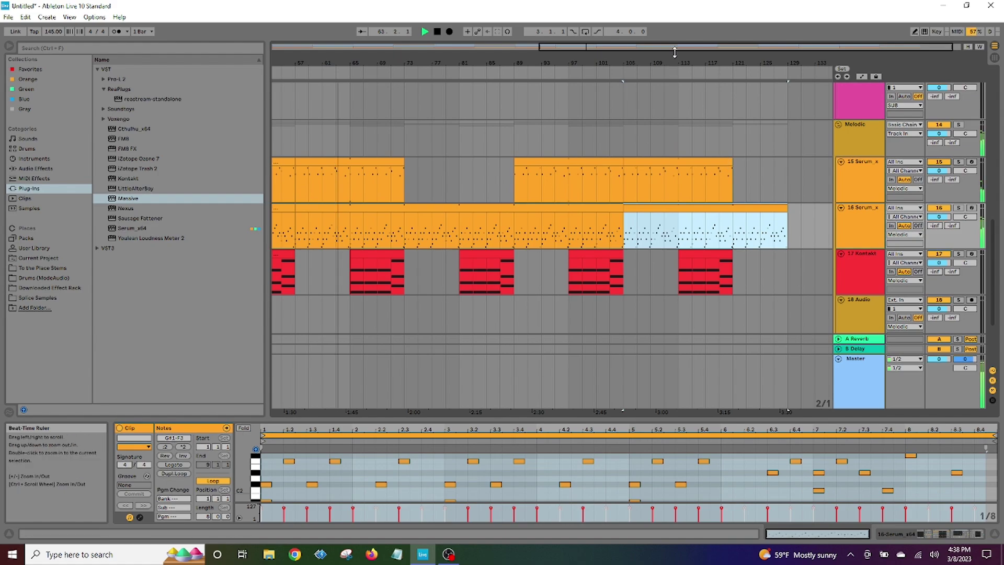
pyautogui.moveTo(678, 63); pyautogui.dragTo(733, 45)
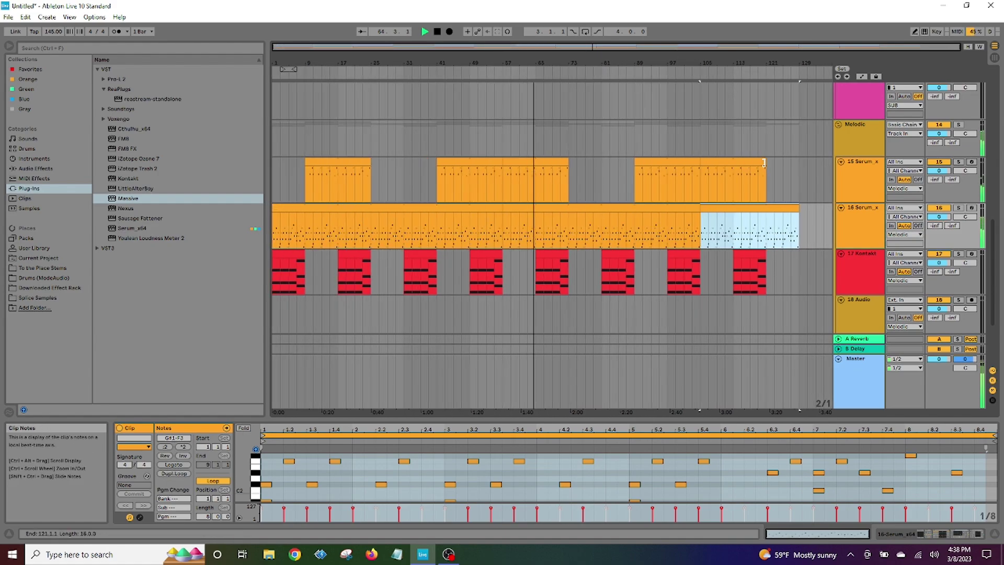
pyautogui.moveTo(765, 162); pyautogui.dragTo(798, 161)
# - Extend the end of the last 5 HIP HOP R clip to bar 129
pyautogui.click(752, 75)
pyautogui.moveTo(778, 62); pyautogui.dragTo(750, 139)
pyautogui.moveTo(750, 61); pyautogui.dragTo(669, 60)
pyautogui.scroll(10, 734, 212)
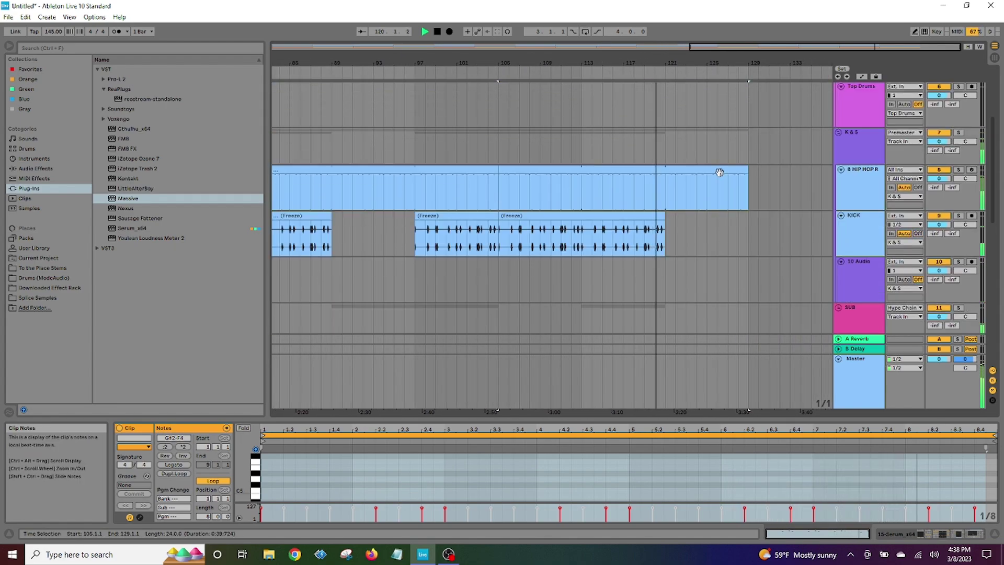
pyautogui.scroll(-8, 720, 175)
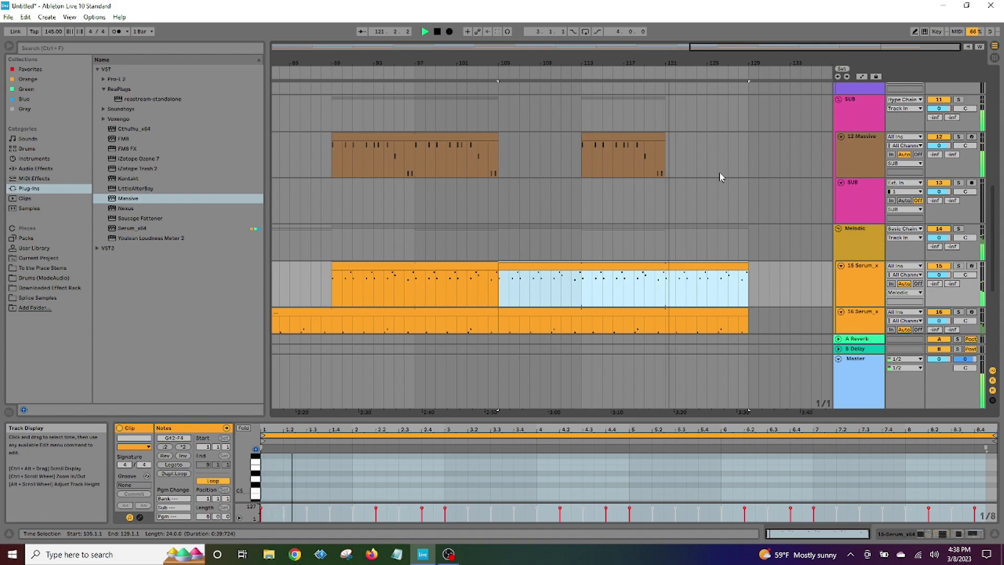
pyautogui.scroll(-3, 720, 176)
pyautogui.scroll(10, 750, 235)
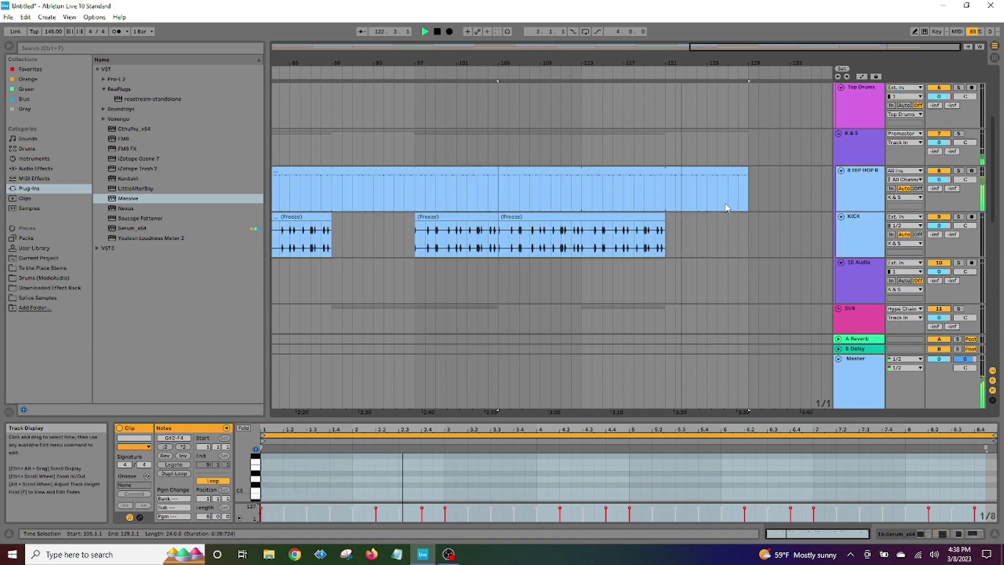
pyautogui.scroll(5, 743, 171)
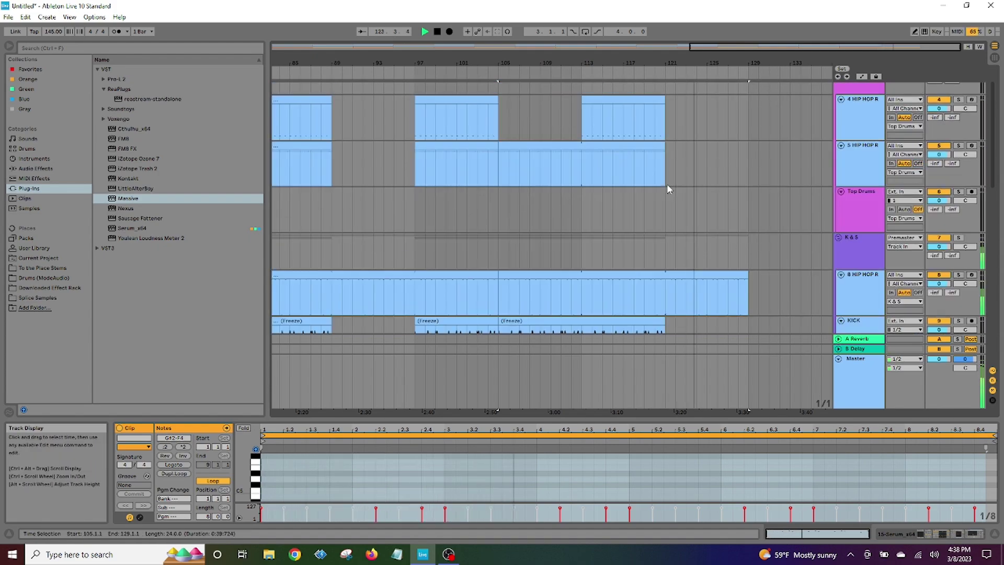
pyautogui.moveTo(667, 189); pyautogui.dragTo(759, 189)
pyautogui.scroll(-3, 743, 204)
pyautogui.scroll(3, 731, 219)
# - Add an Auto Filter after the drum rack on track 5 HIP HOP R
pyautogui.click(858, 194)
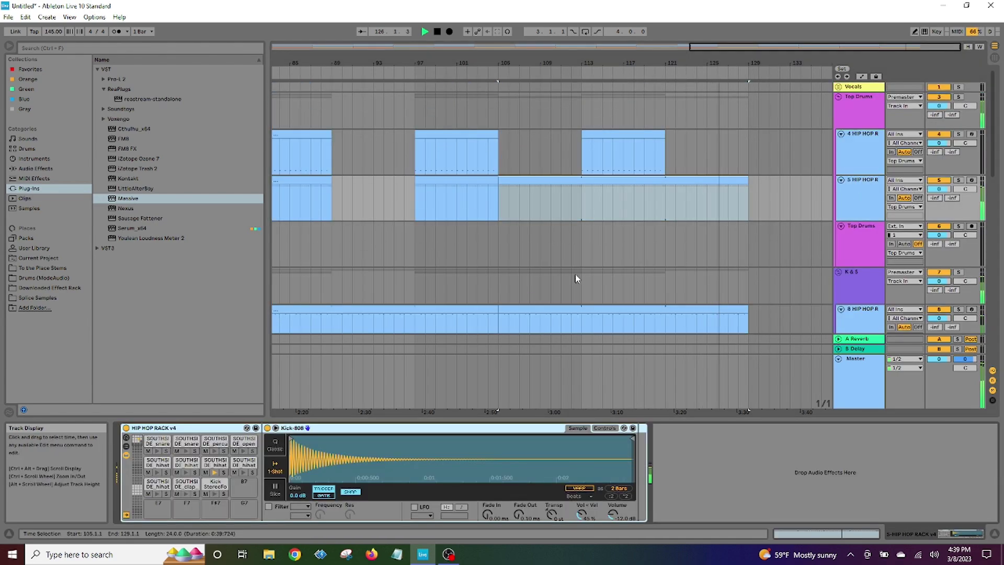
pyautogui.click(35, 168)
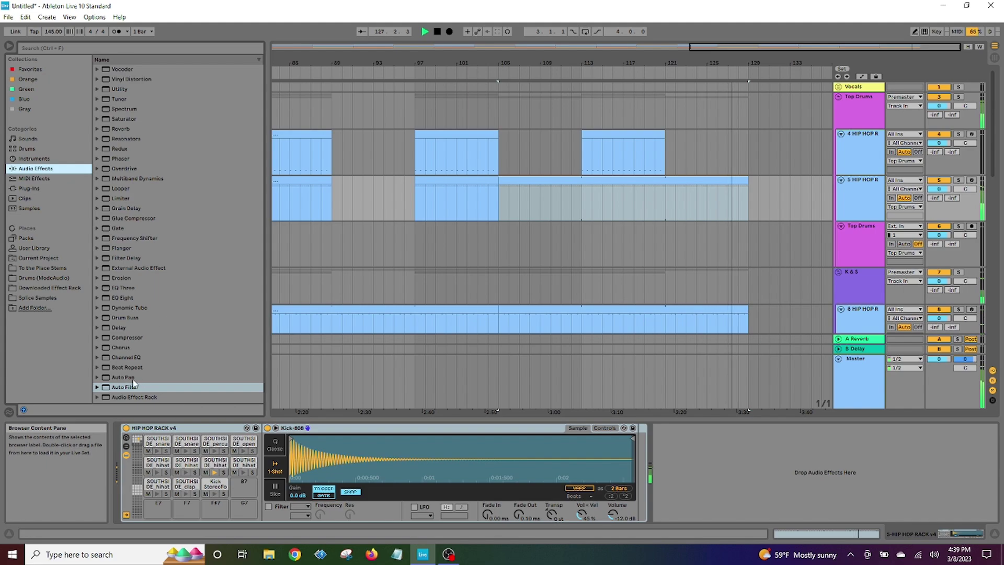
pyautogui.moveTo(133, 384); pyautogui.dragTo(565, 437)
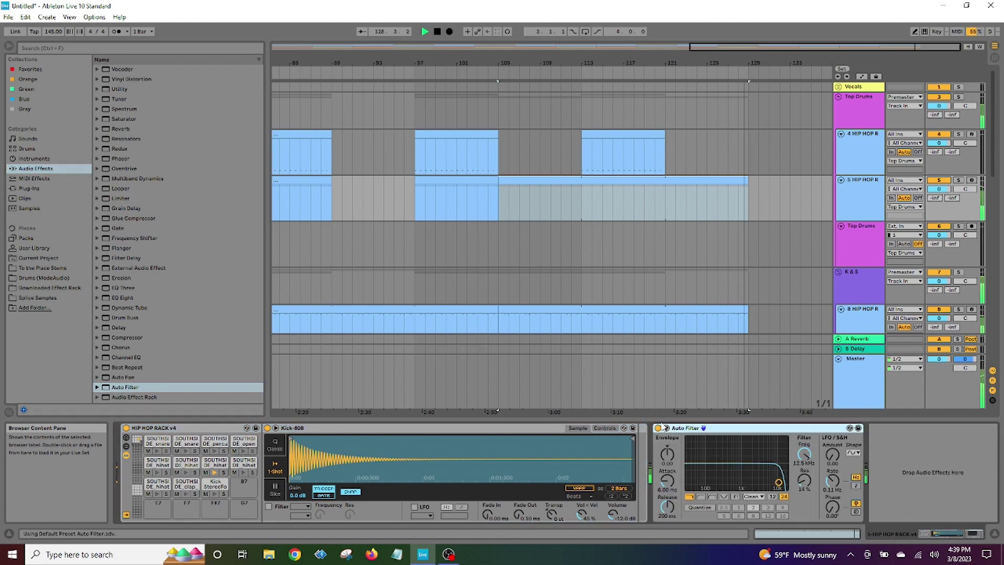
# - Automate the Auto Filter frequency on track 5 HIP HOP R to ramp down from bar 121 to about 460 Hz at bar 129
pyautogui.rightClick(806, 458)
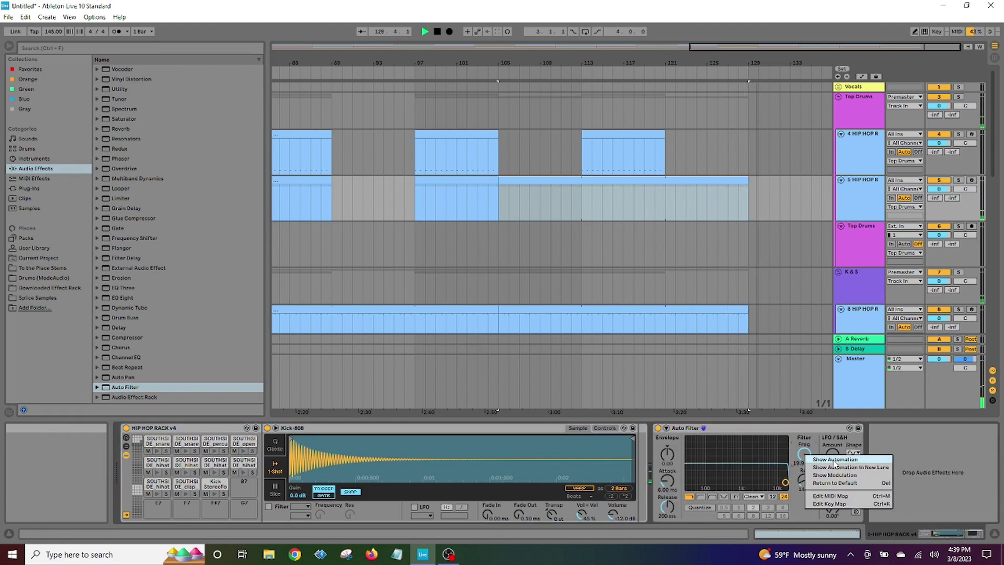
pyautogui.click(837, 467)
pyautogui.click(667, 186)
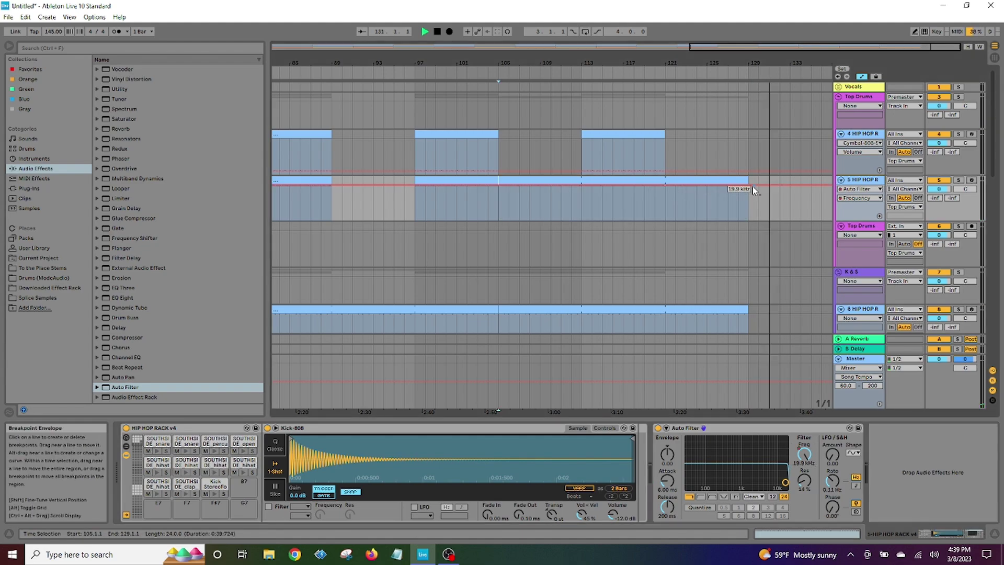
pyautogui.moveTo(749, 186); pyautogui.dragTo(748, 208)
# - Copy the automated Auto Filter from track 5 HIP HOP R and paste it onto track 8 HIP HOP R
pyautogui.rightClick(758, 429)
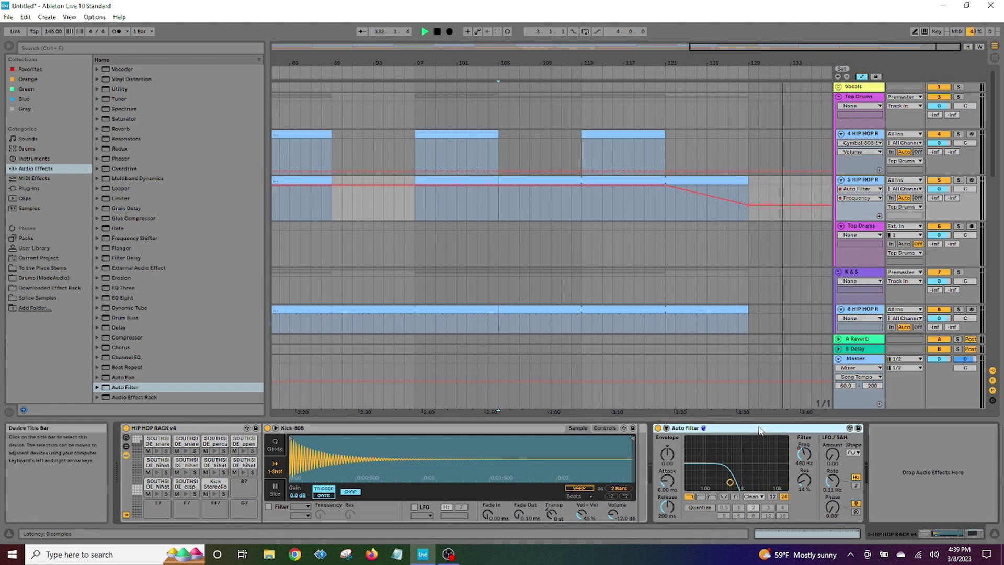
pyautogui.click(774, 445)
pyautogui.scroll(-3, 800, 261)
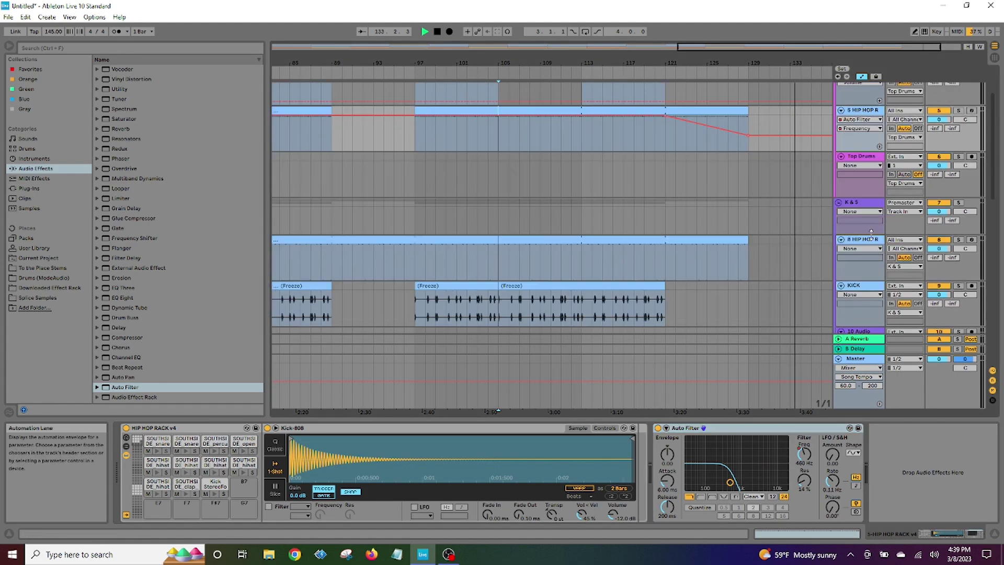
pyautogui.click(870, 242)
pyautogui.rightClick(710, 457)
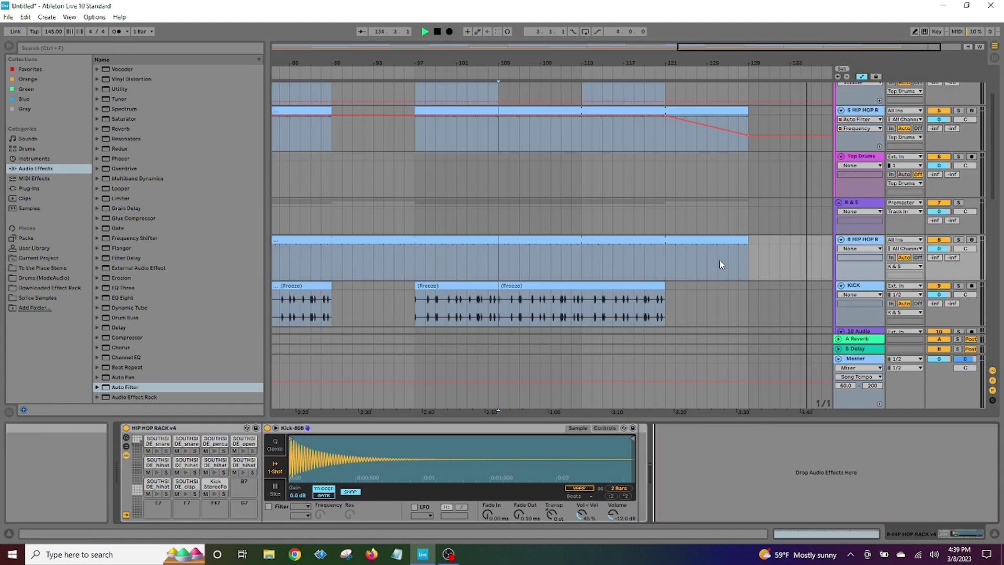
# - Show the Auto Filter frequency envelope in the automation lane of track 8 HIP HOP R
pyautogui.scroll(-2, 689, 312)
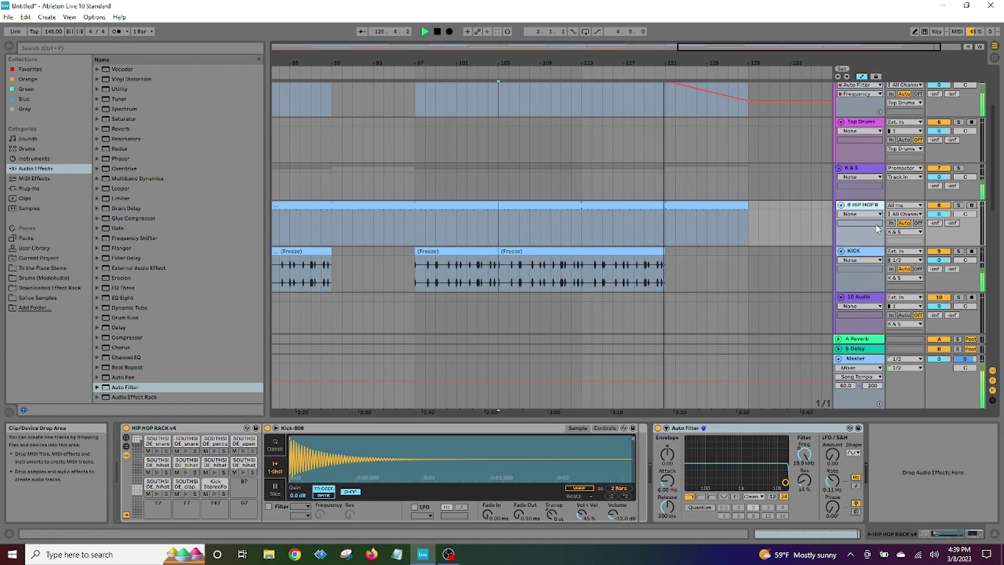
pyautogui.click(861, 215)
pyautogui.click(863, 221)
pyautogui.click(862, 214)
pyautogui.click(859, 206)
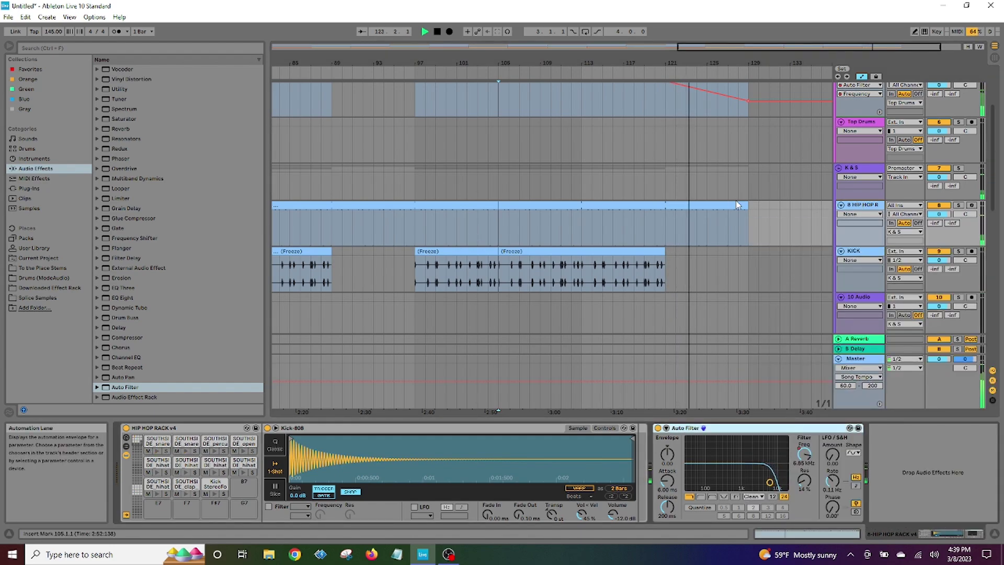
pyautogui.click(870, 215)
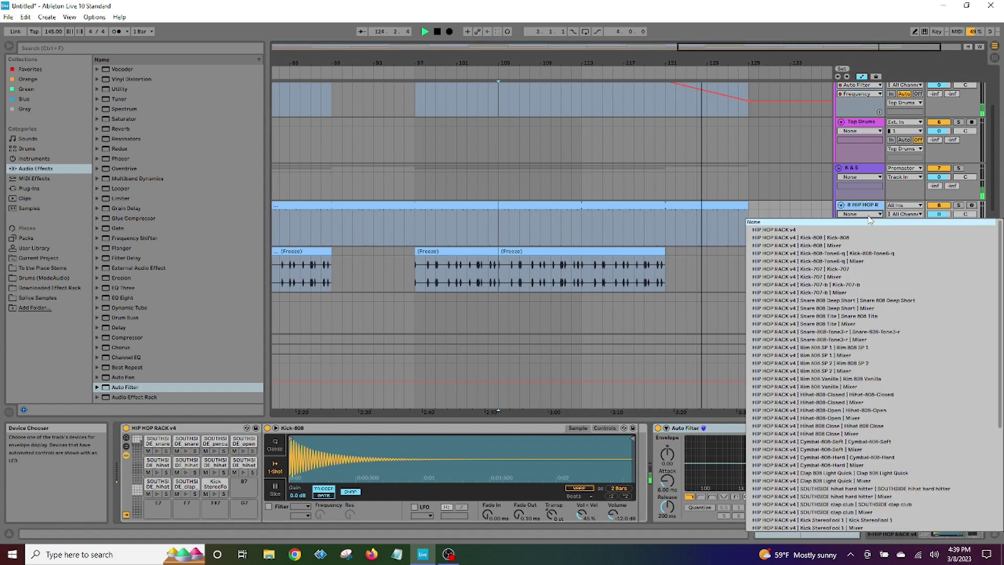
pyautogui.click(795, 511)
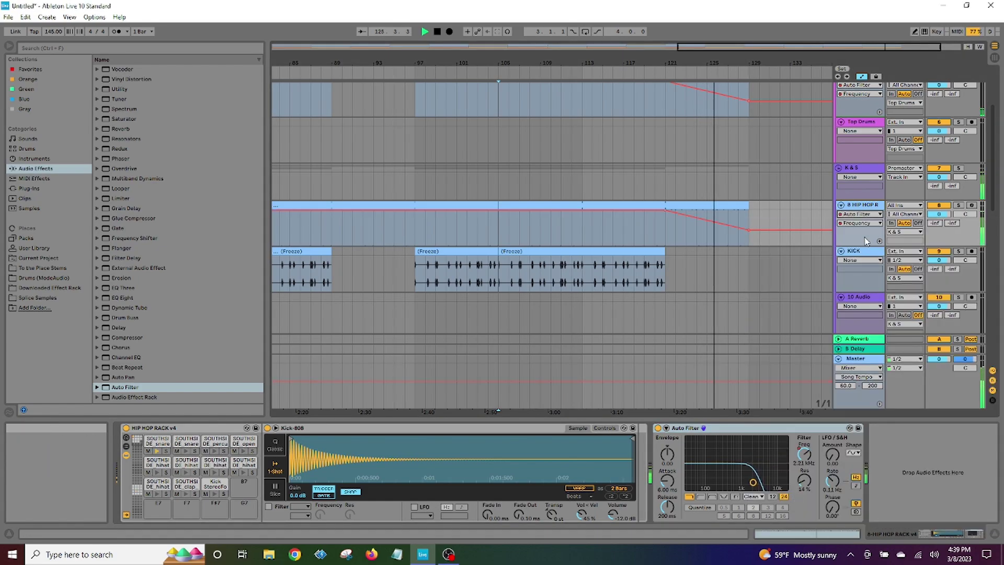
# - Set the ends of the last 15 Serum and 16 Serum clips to 129.2.1, just past the start of bar 129
pyautogui.scroll(-8, 754, 314)
pyautogui.scroll(-2, 755, 321)
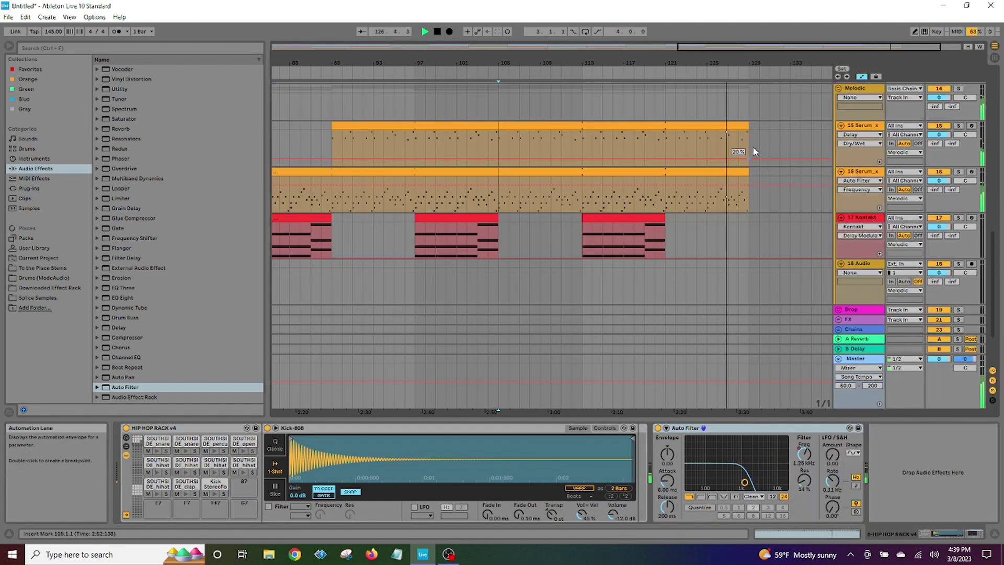
pyautogui.moveTo(763, 61); pyautogui.dragTo(740, 89)
pyautogui.click(718, 127)
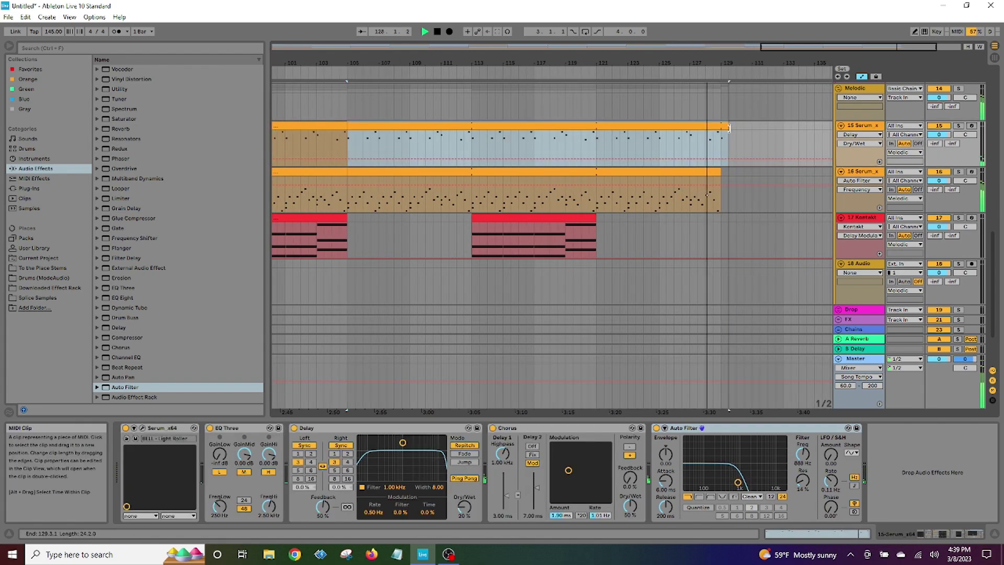
pyautogui.click(720, 172)
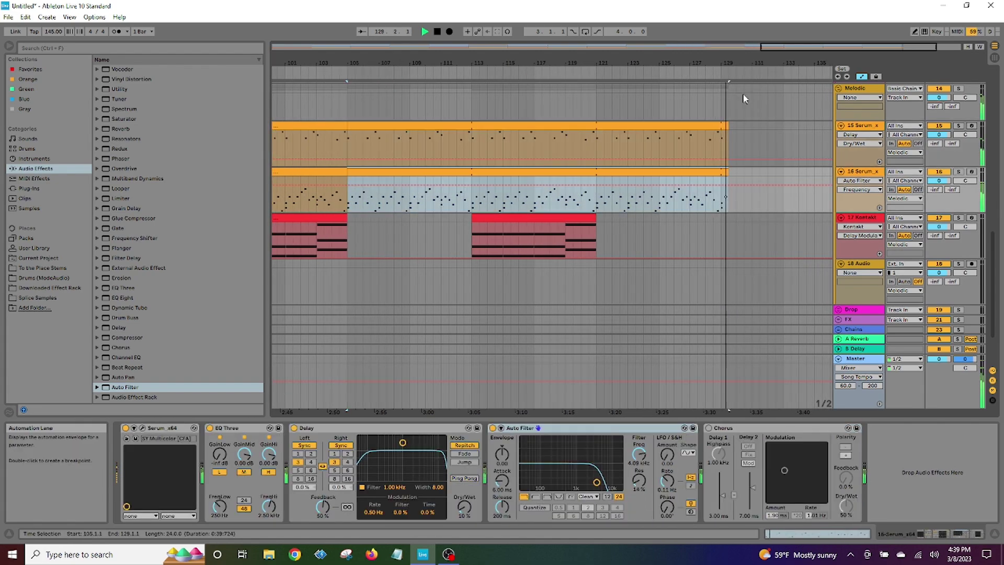
pyautogui.moveTo(728, 63); pyautogui.dragTo(753, 92)
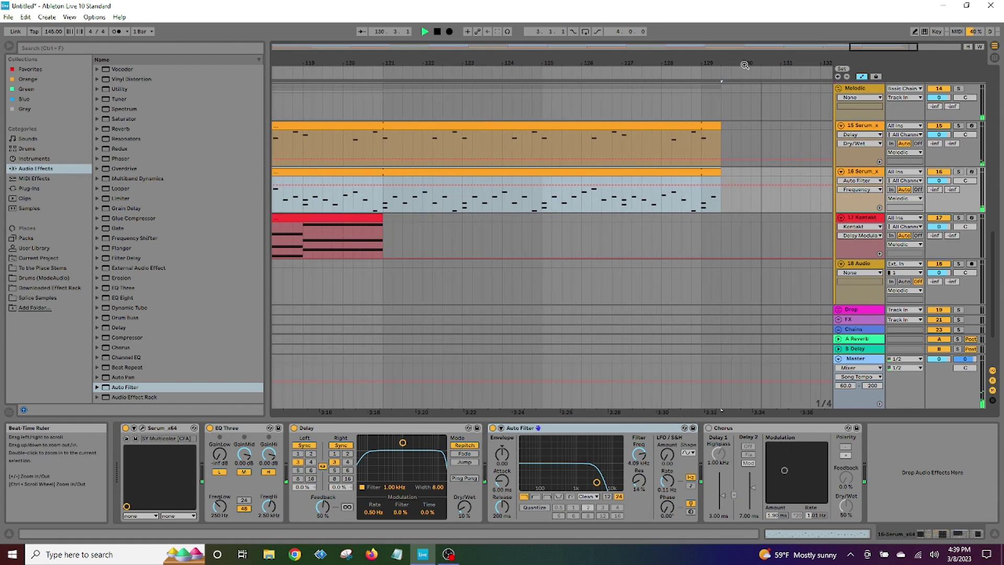
pyautogui.click(700, 151)
pyautogui.click(663, 71)
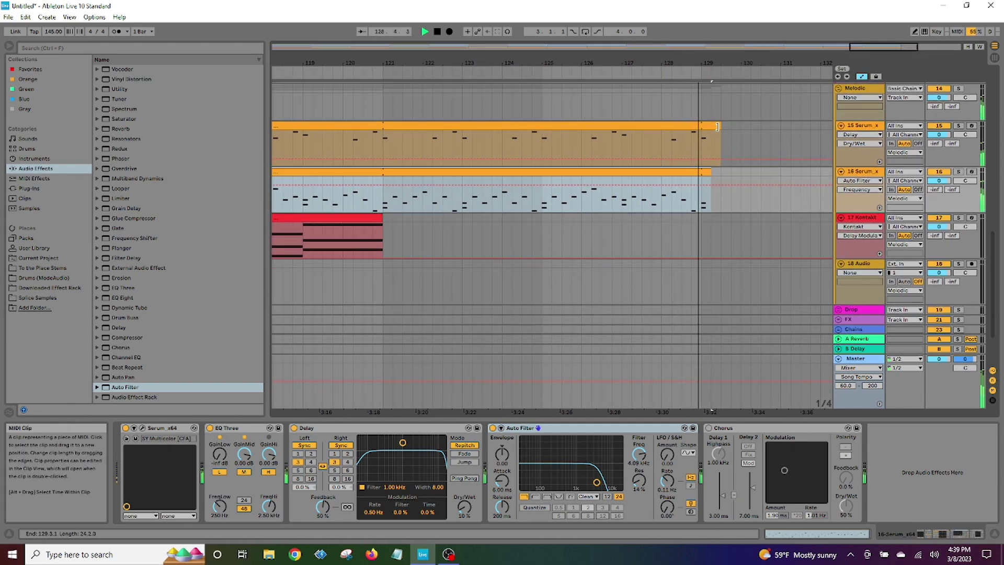
pyautogui.moveTo(720, 126); pyautogui.dragTo(711, 126)
pyautogui.moveTo(749, 61); pyautogui.dragTo(669, 59)
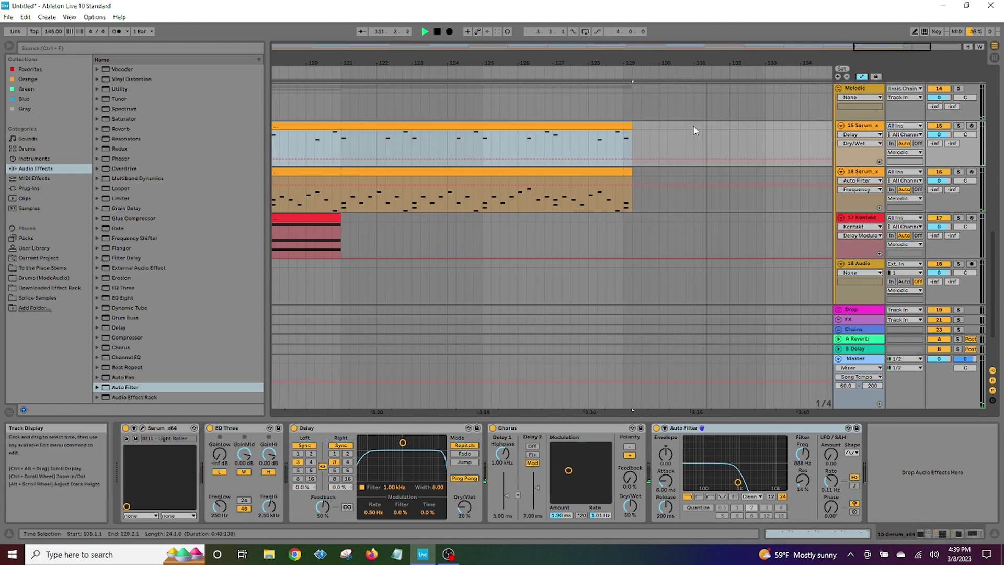
# - Insert an empty MIDI clip on the 15 Serum track from 129.2.1 to bar 131
pyautogui.moveTo(693, 130); pyautogui.dragTo(632, 129)
pyautogui.rightClick(645, 129)
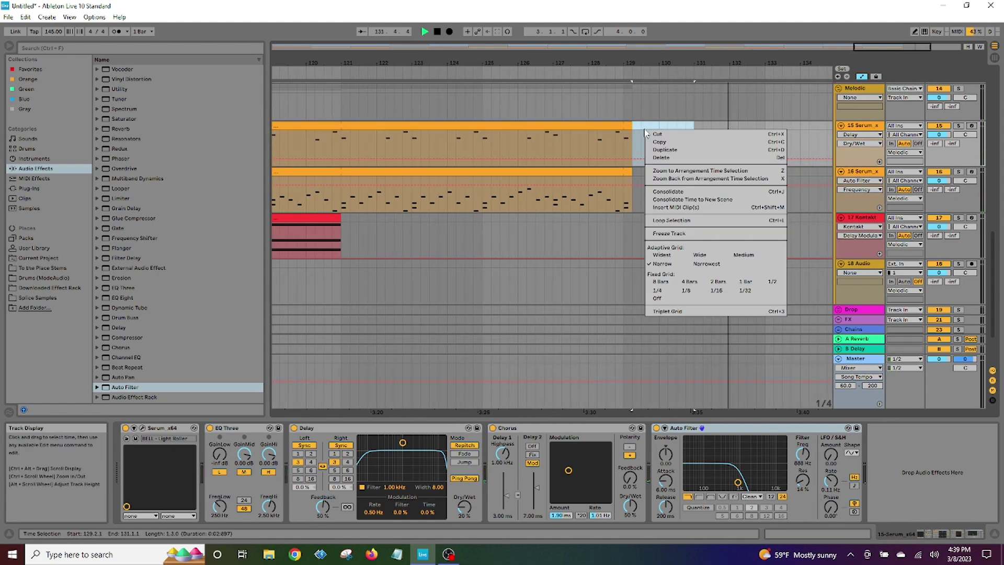
pyautogui.click(664, 207)
pyautogui.scroll(-1, 693, 269)
pyautogui.scroll(1, 688, 239)
pyautogui.moveTo(699, 65); pyautogui.dragTo(699, 24)
pyautogui.scroll(1, 523, 163)
pyautogui.scroll(3, 438, 190)
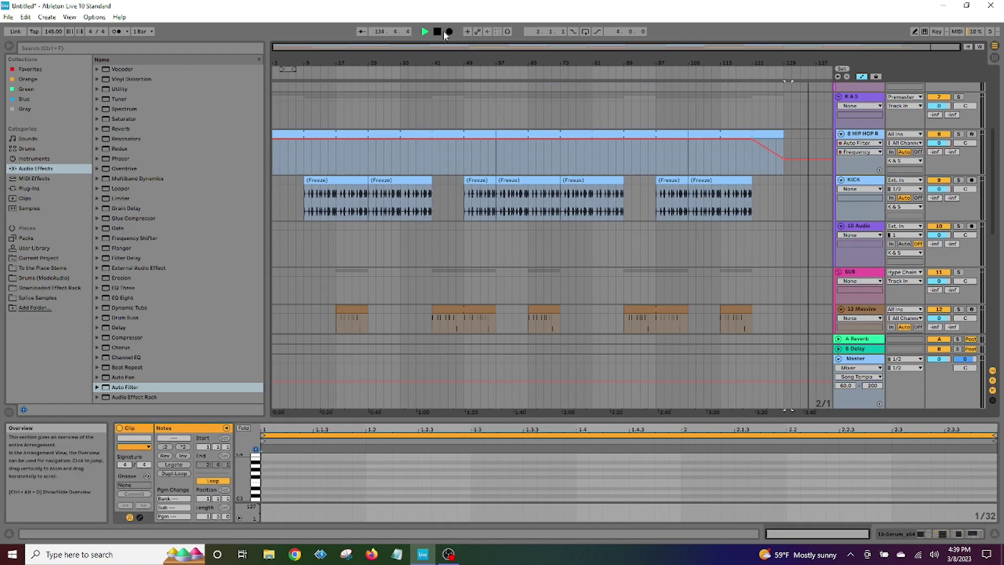
# - Stop playback and play the arrangement again from bar 1
pyautogui.doubleClick(438, 32)
pyautogui.click(426, 33)
pyautogui.scroll(-5, 570, 283)
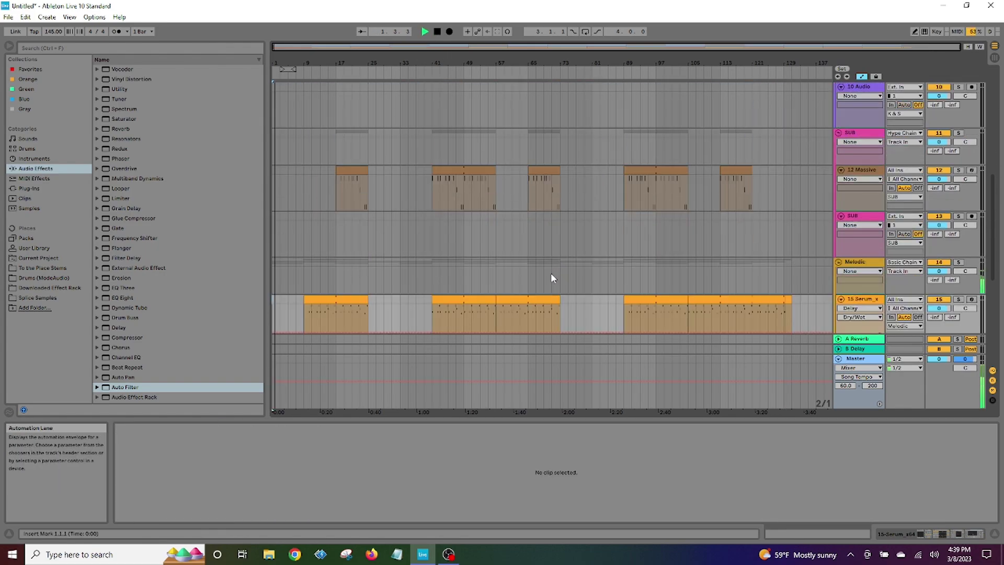
# - Add a Compressor after the Massive instrument on the 12 Massive track
pyautogui.scroll(3, 632, 283)
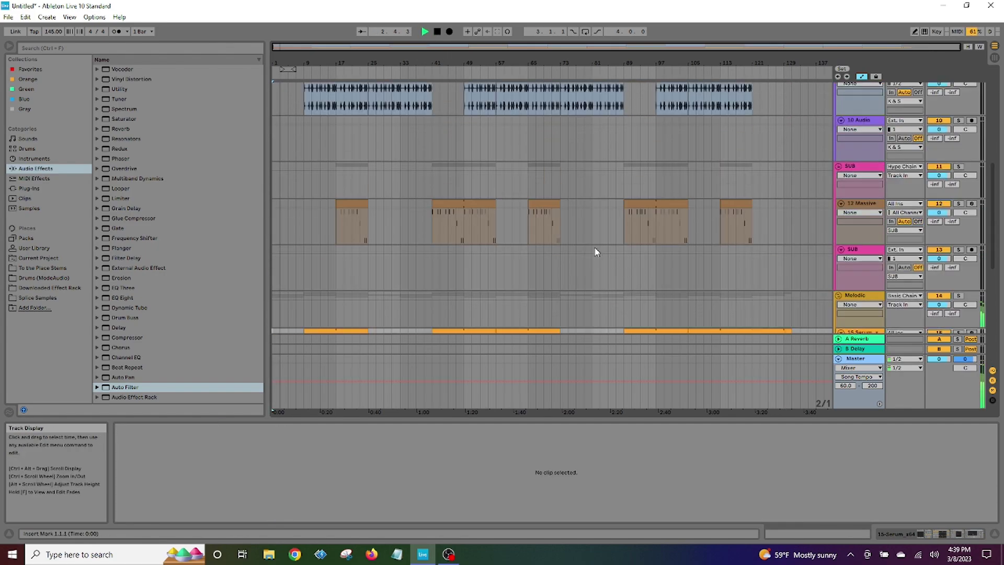
pyautogui.scroll(2, 595, 247)
pyautogui.click(858, 180)
pyautogui.scroll(-2, 863, 292)
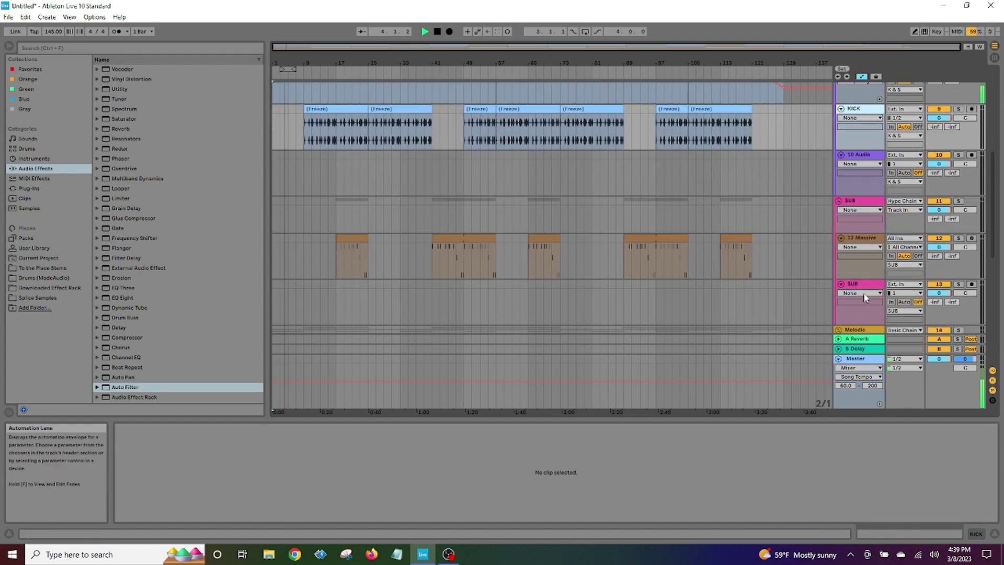
pyautogui.doubleClick(863, 239)
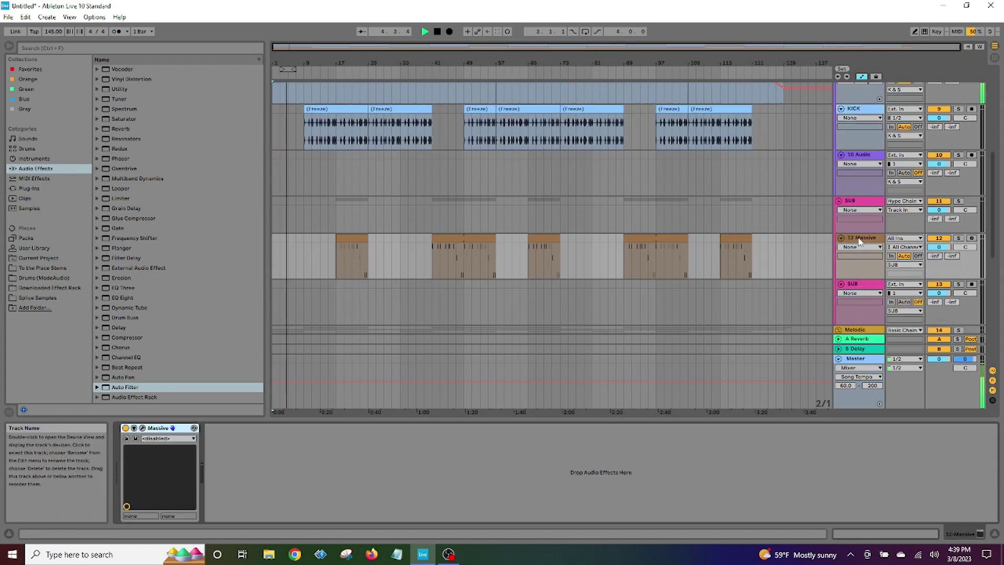
pyautogui.click(29, 188)
pyautogui.click(40, 167)
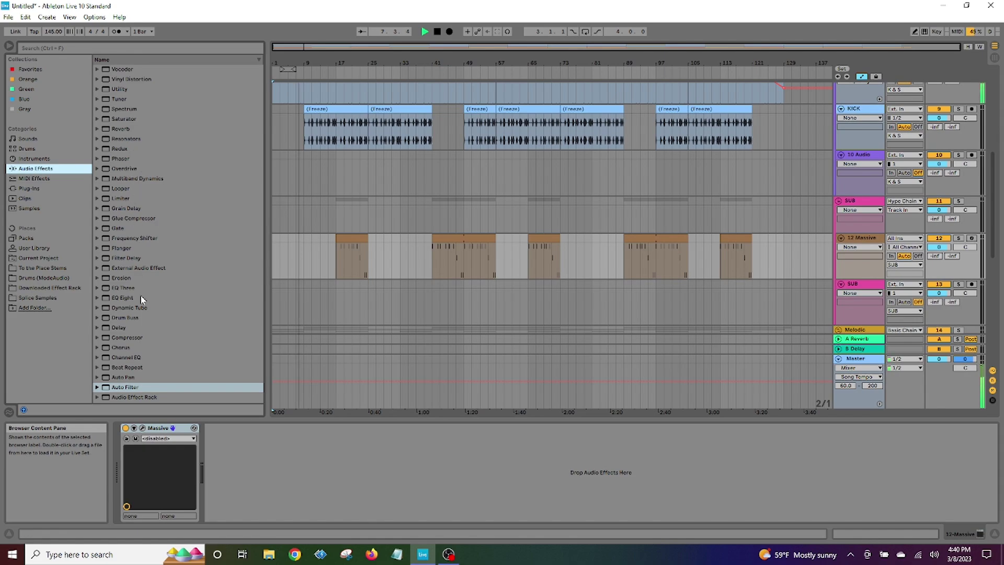
pyautogui.doubleClick(119, 338)
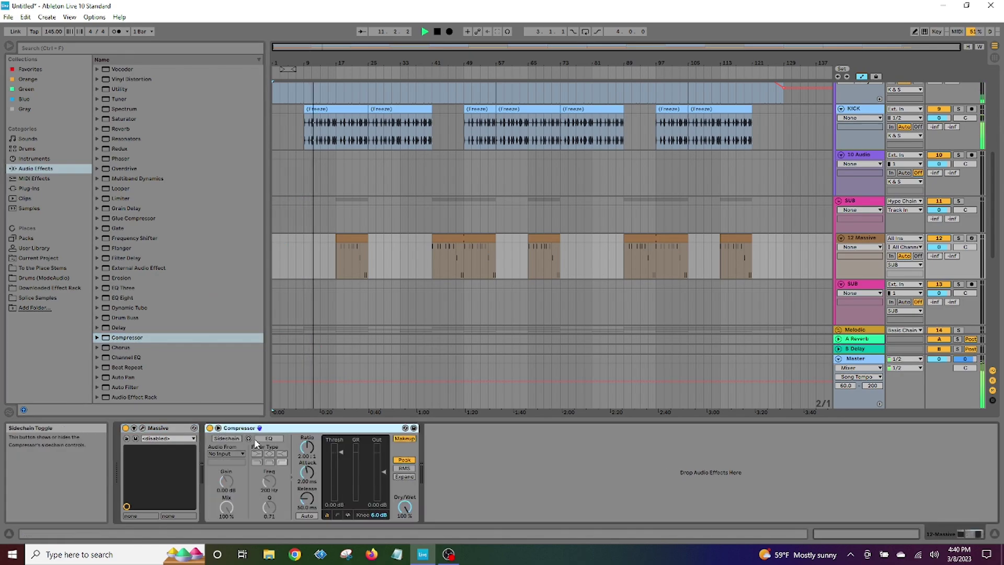
# - Turn on the Compressor's sidechain with KICK as its audio source and set the threshold to -10 dB
pyautogui.click(227, 438)
pyautogui.click(226, 454)
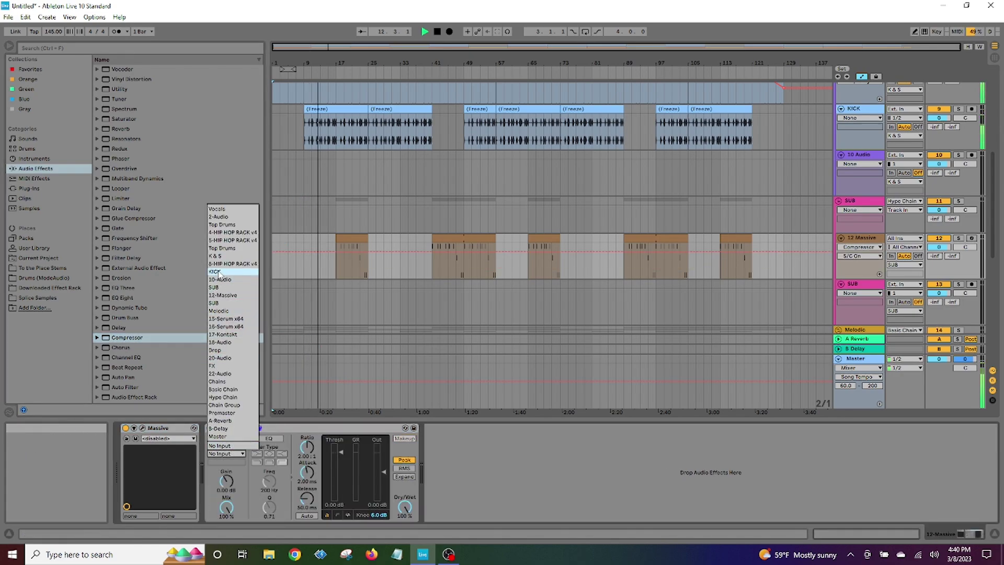
pyautogui.click(219, 272)
pyautogui.click(331, 504)
pyautogui.moveTo(332, 505); pyautogui.dragTo(331, 509)
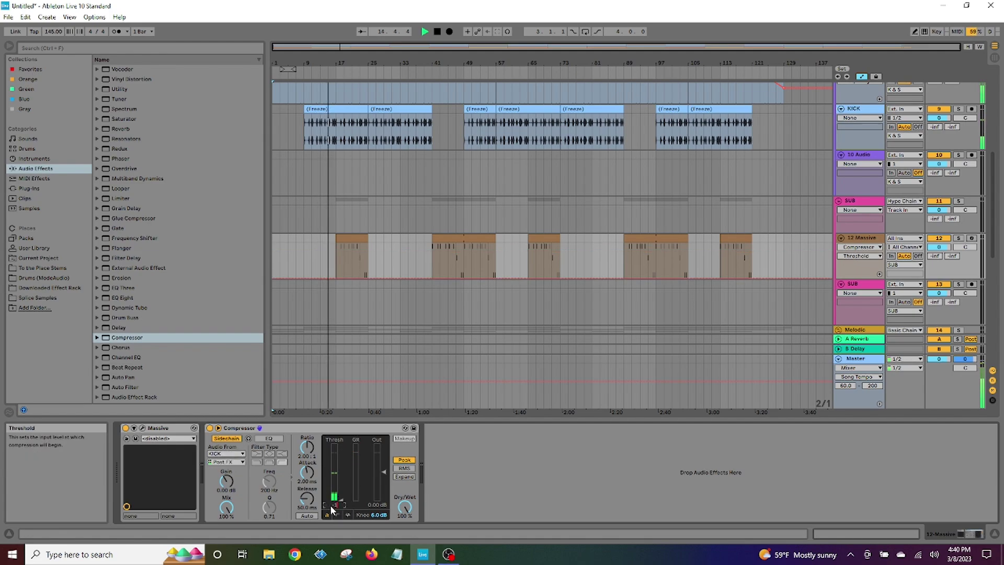
# - Set the Compressor's attack to 0.01 ms and ratio to inf:1, and turn on Auto release
pyautogui.moveTo(307, 473); pyautogui.dragTo(307, 486)
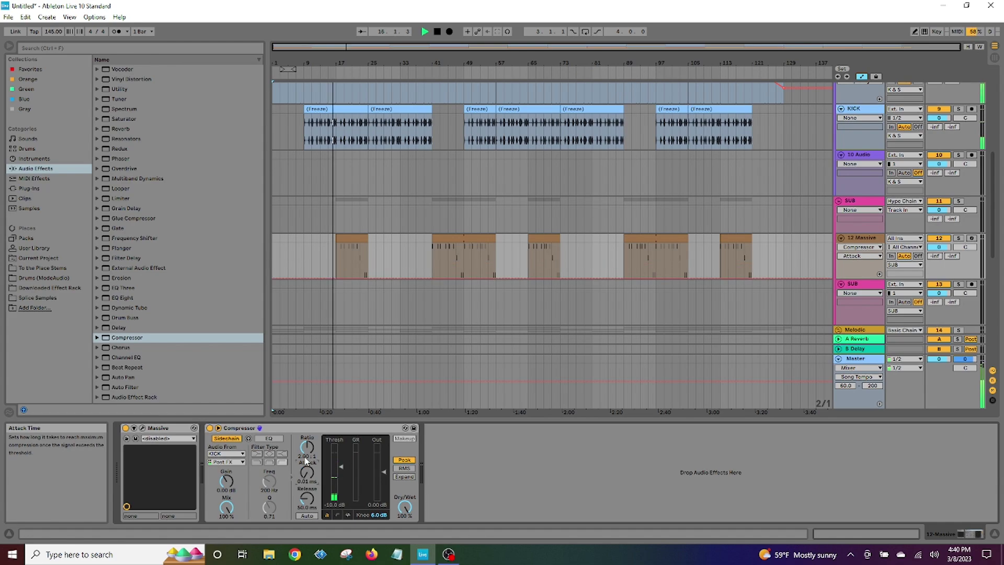
pyautogui.moveTo(307, 448); pyautogui.dragTo(307, 432)
pyautogui.click(307, 516)
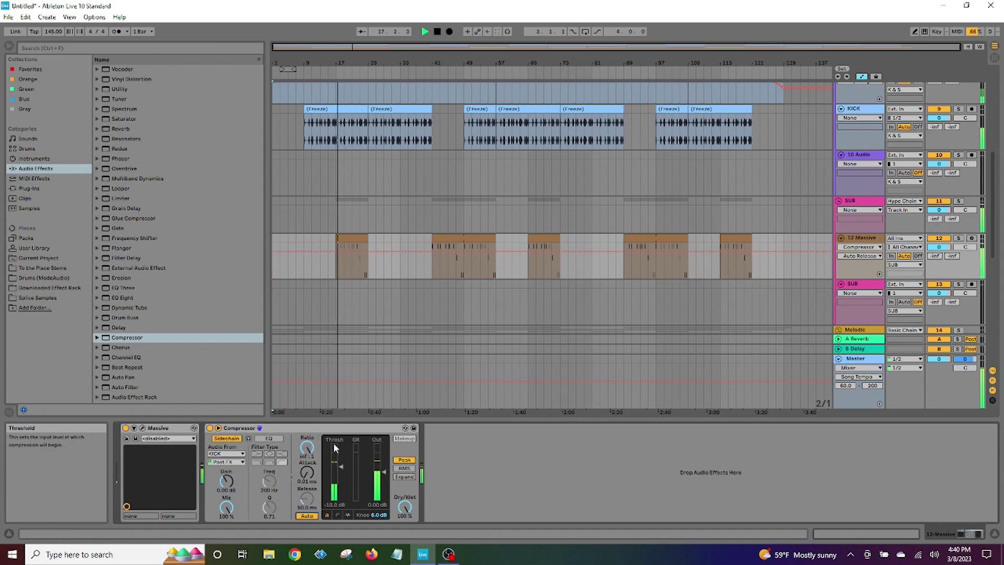
# - Copy the sidechained Compressor from 12 Massive and paste it after Auto Filter on the 15 Serum track
pyautogui.click(324, 430)
pyautogui.rightClick(323, 430)
pyautogui.click(345, 323)
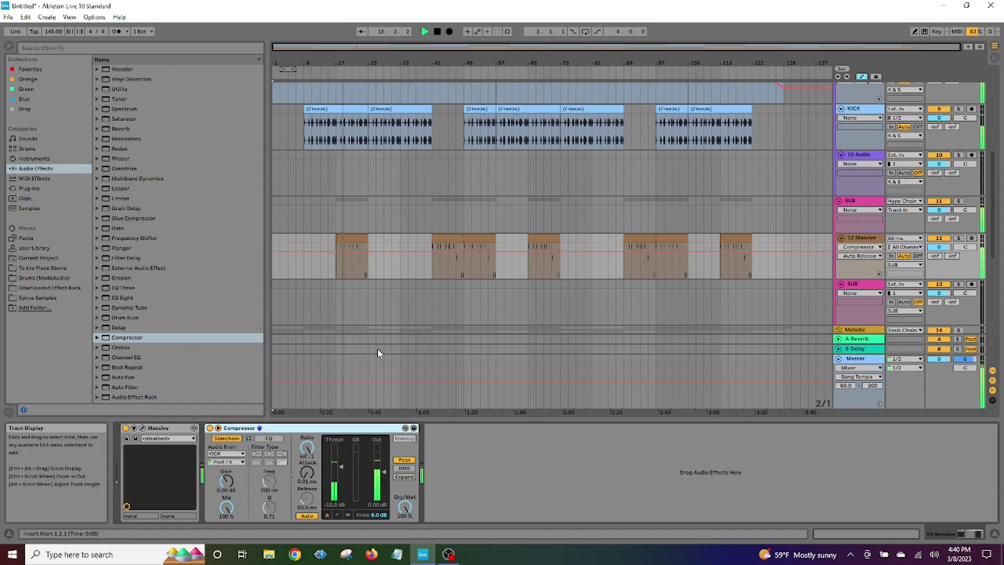
pyautogui.scroll(-3, 699, 272)
pyautogui.scroll(-2, 700, 271)
pyautogui.click(860, 194)
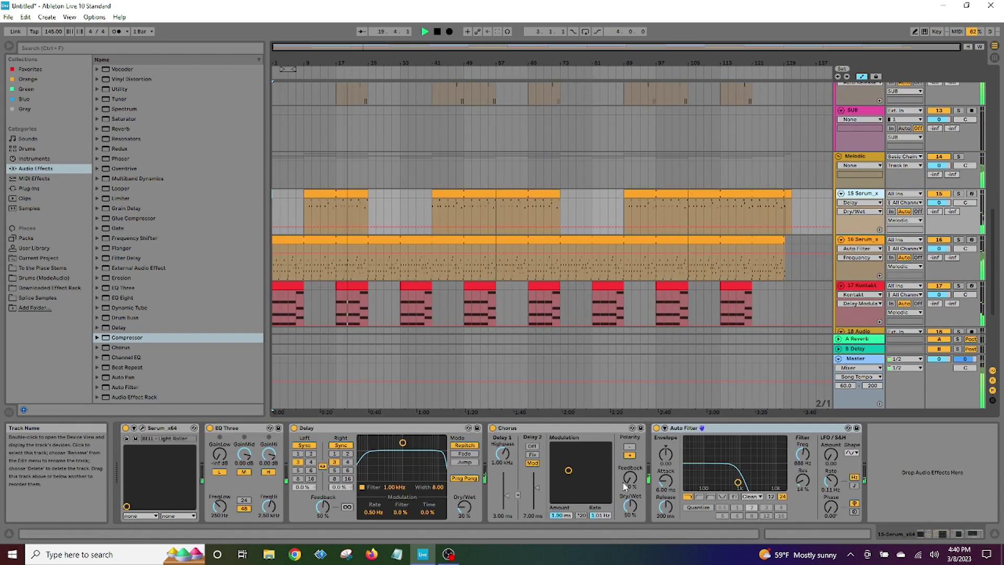
pyautogui.rightClick(893, 489)
pyautogui.click(909, 497)
# - Paste the sidechained Compressor at the end of the 16 Serum device chain
pyautogui.click(858, 287)
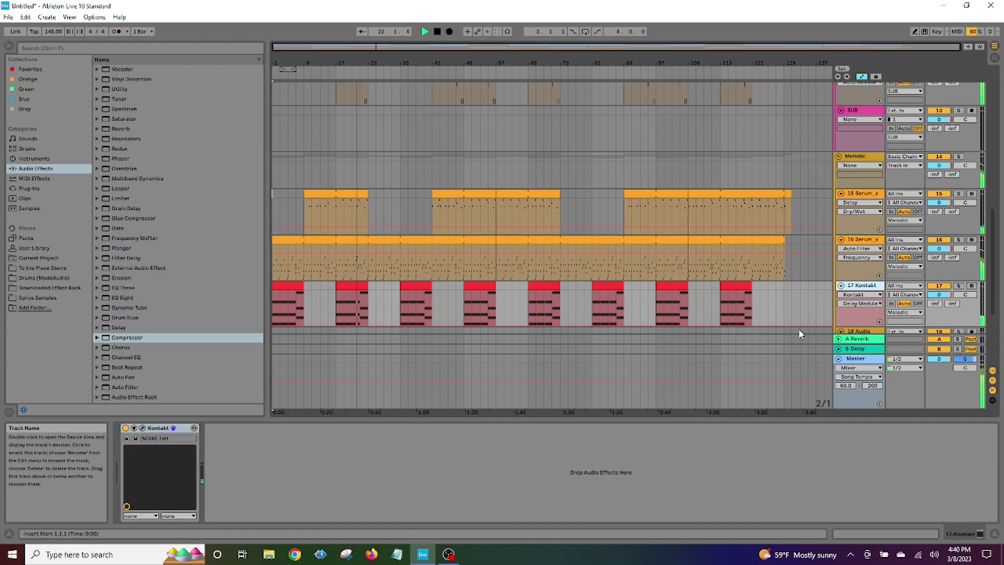
pyautogui.rightClick(685, 496)
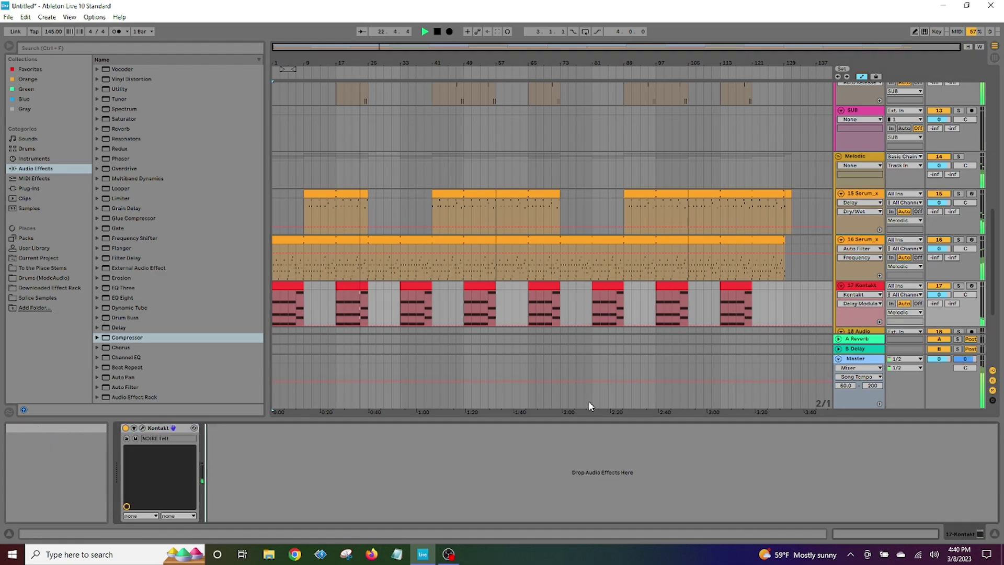
pyautogui.click(866, 191)
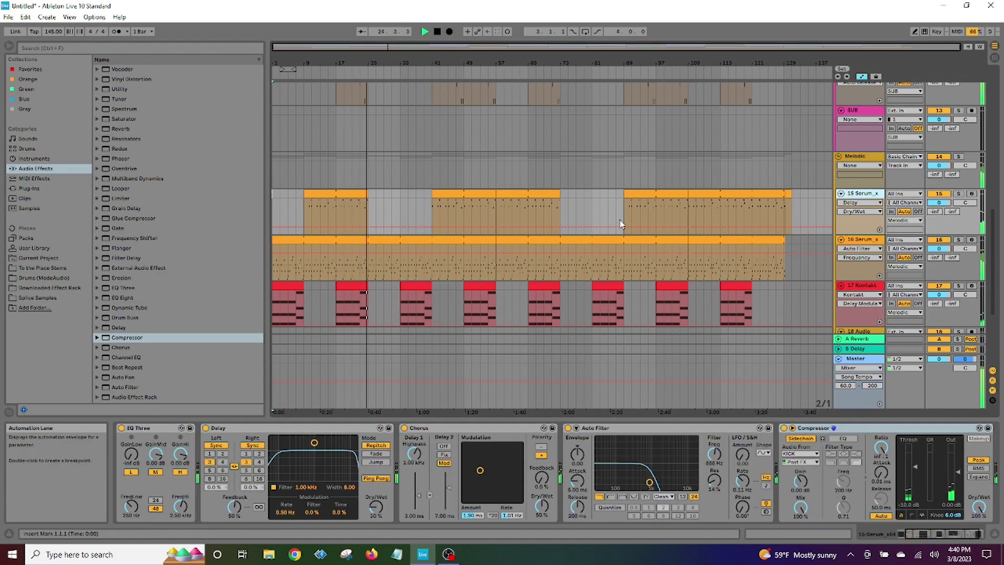
pyautogui.click(858, 268)
pyautogui.rightClick(905, 466)
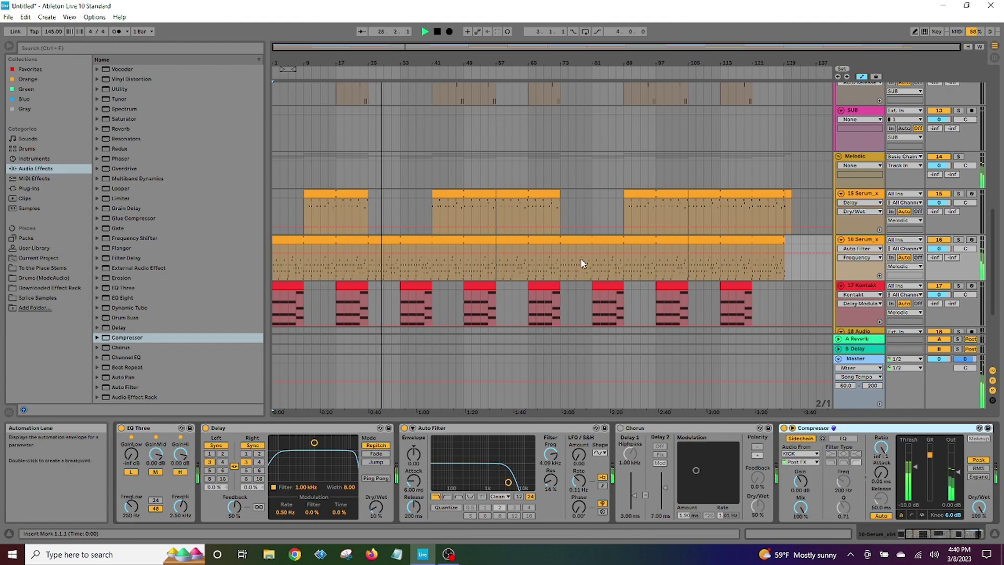
# - Insert a Saturator followed by a Glue Compressor before FabFilter Pro-L 2 on the Master track
pyautogui.scroll(10, 580, 298)
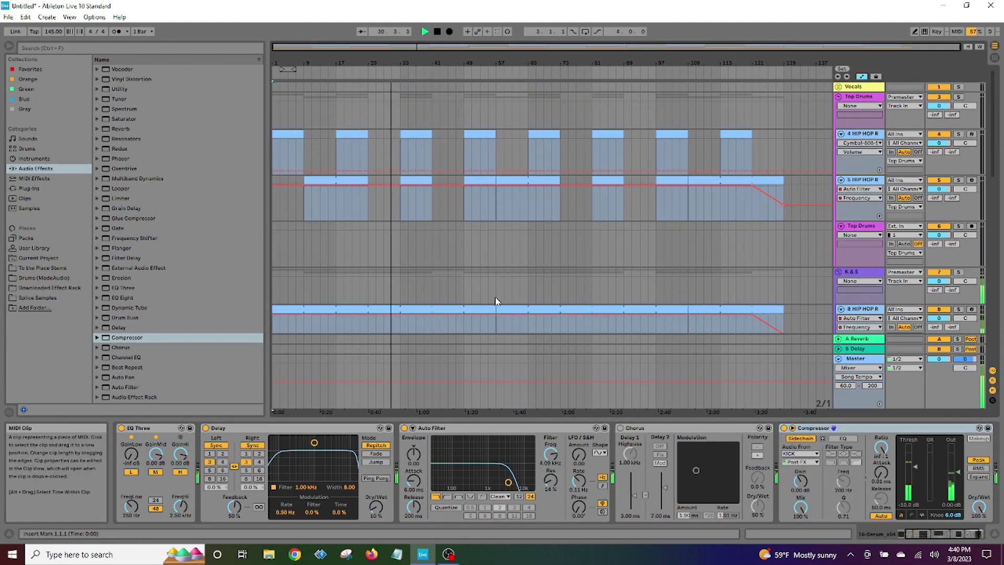
pyautogui.scroll(-10, 497, 298)
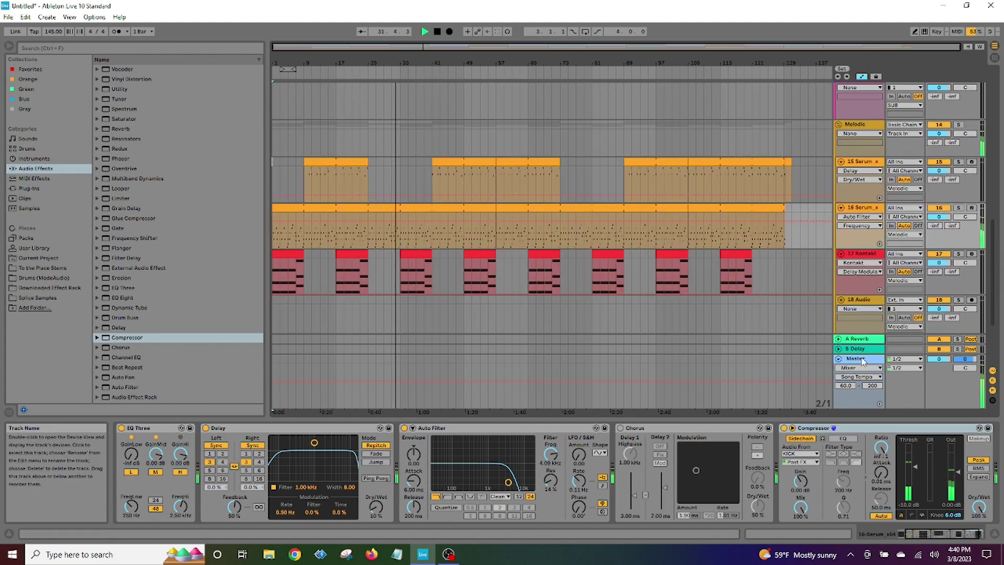
pyautogui.click(367, 377)
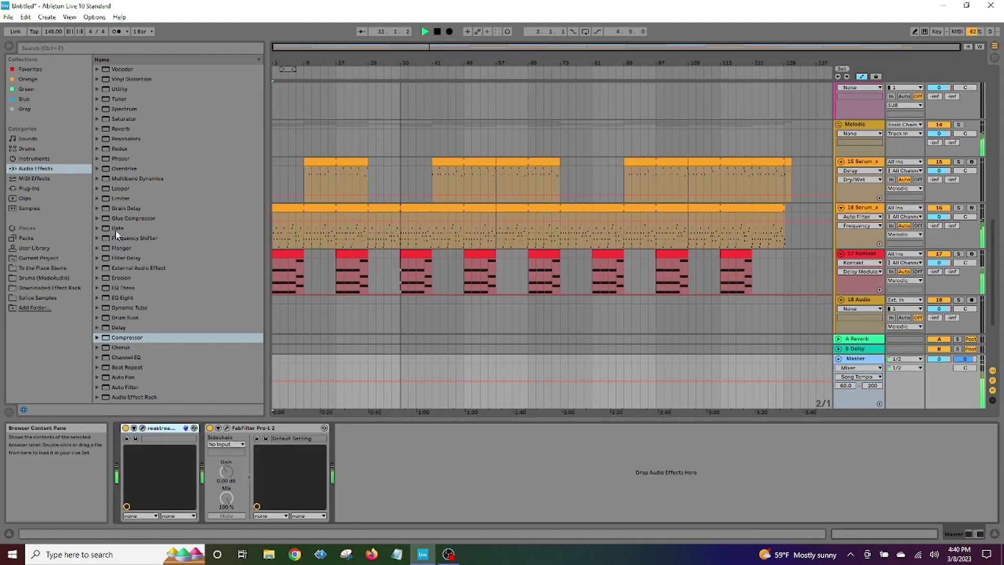
pyautogui.moveTo(122, 120); pyautogui.dragTo(200, 458)
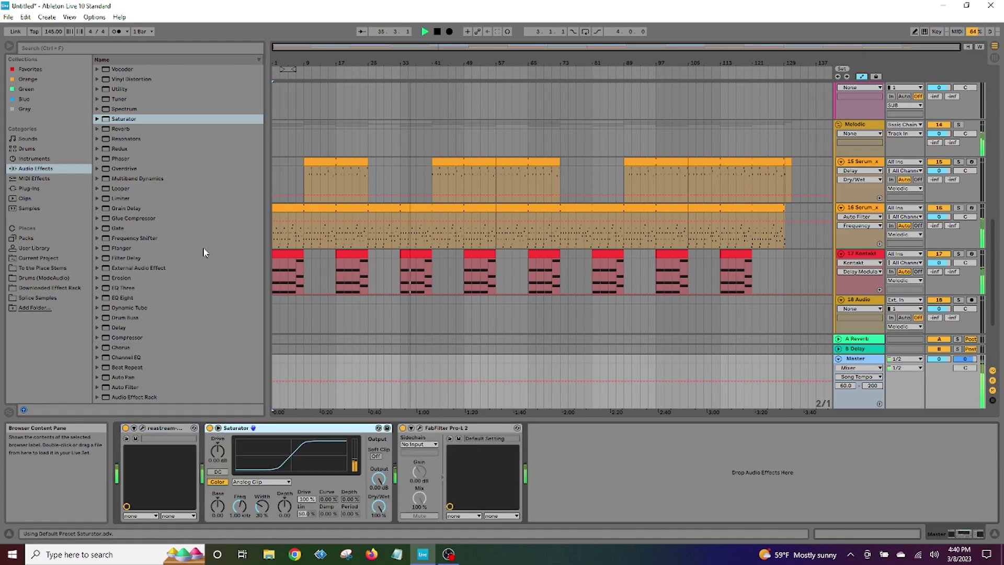
pyautogui.moveTo(130, 220); pyautogui.dragTo(387, 452)
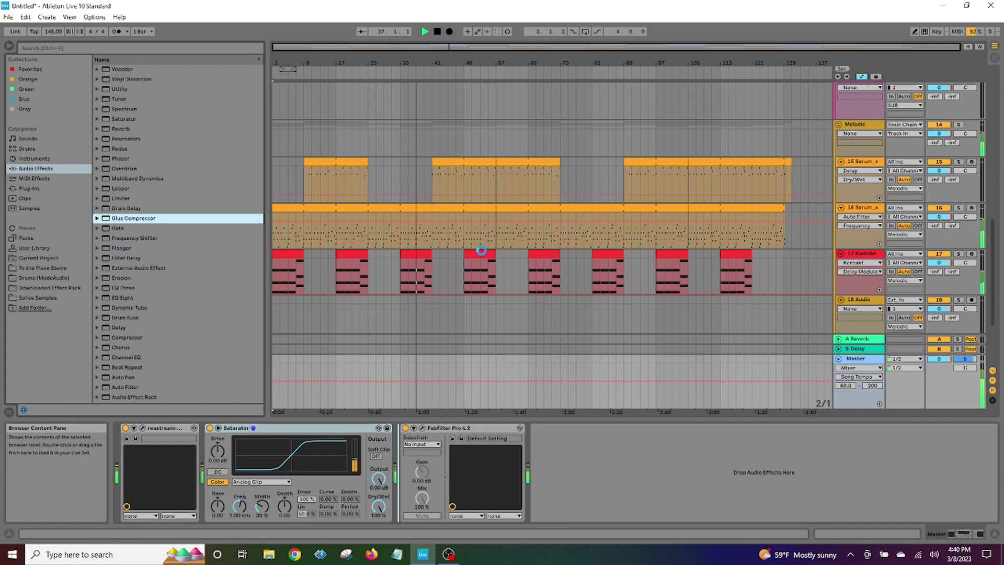
# - Lower the Master Glue Compressor's threshold to -5.08 dB
pyautogui.scroll(-3, 481, 265)
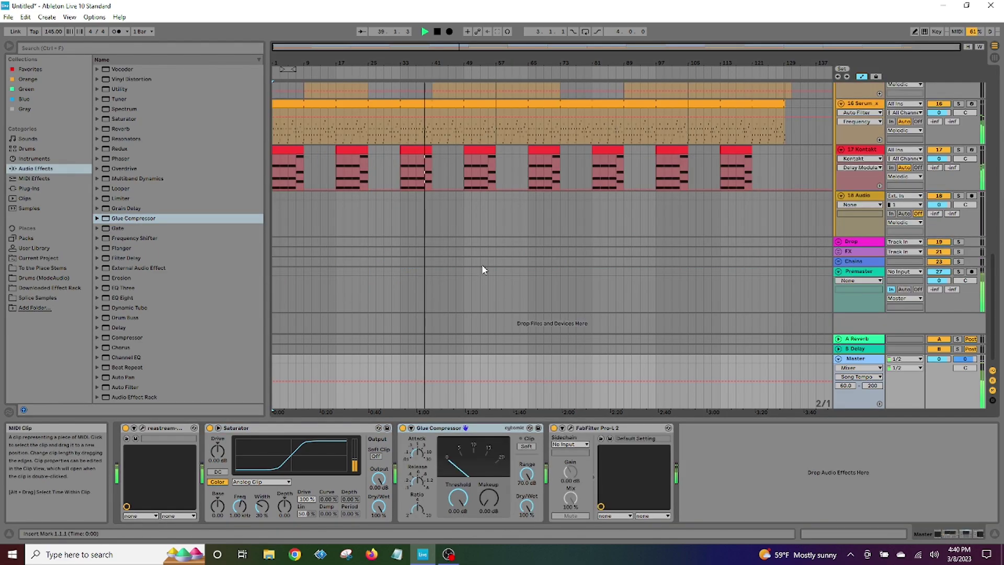
pyautogui.scroll(8, 488, 278)
pyautogui.scroll(-3, 487, 261)
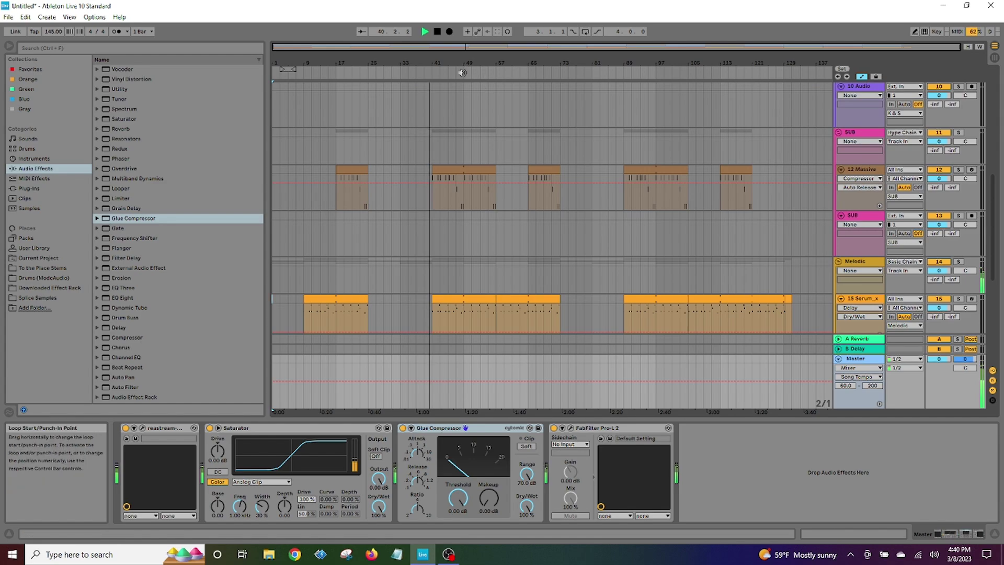
pyautogui.scroll(-3, 473, 251)
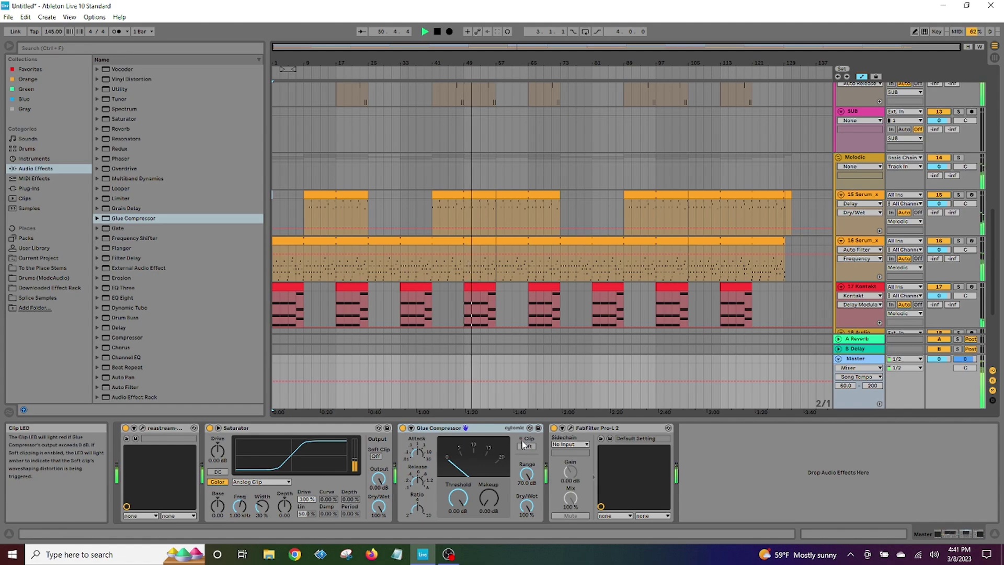
pyautogui.moveTo(458, 499); pyautogui.dragTo(458, 510)
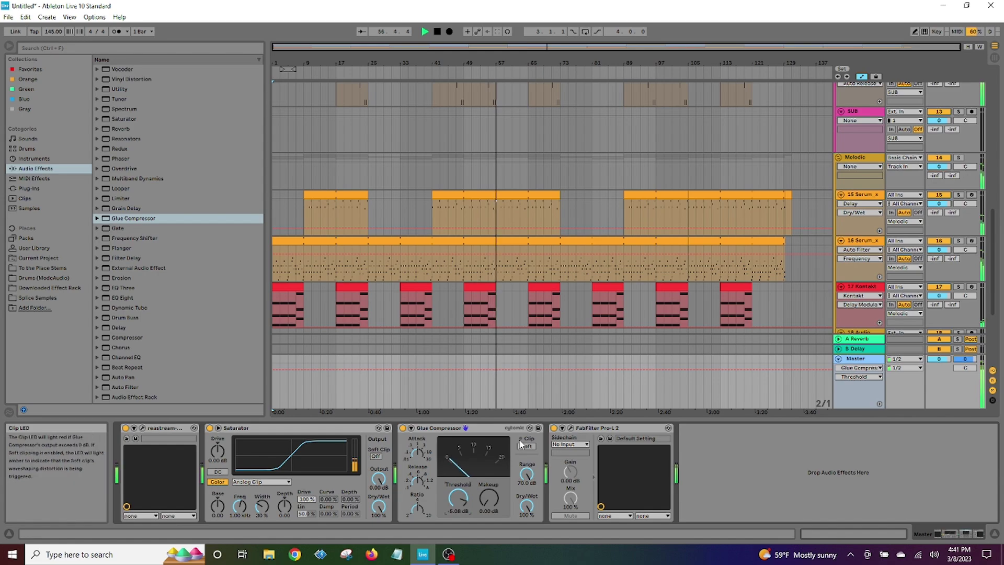
# - Copy the Master's Glue Compressor to the end of the 16 Serum device chain, deleting that track's Chorus
pyautogui.rightClick(487, 428)
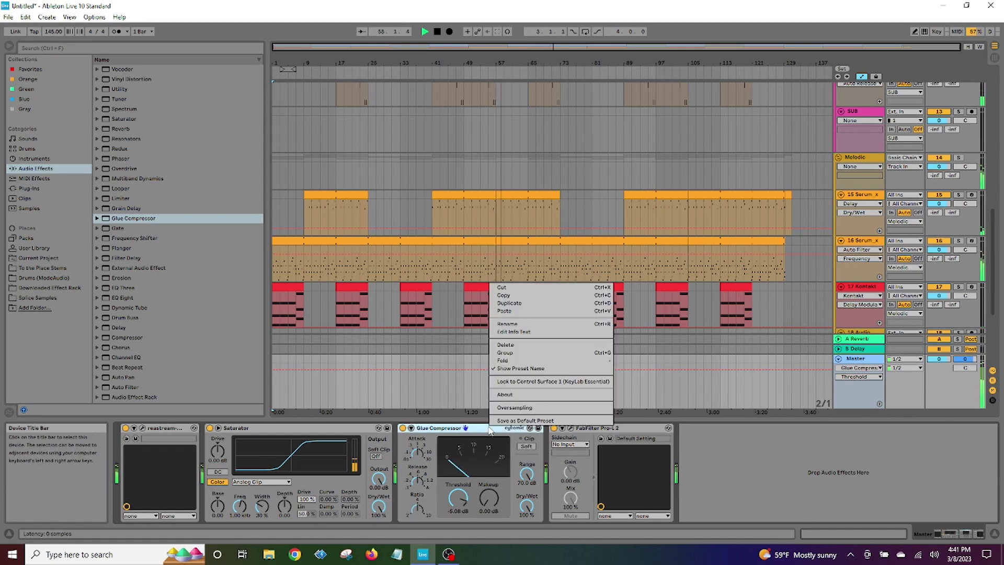
pyautogui.click(510, 295)
pyautogui.click(861, 241)
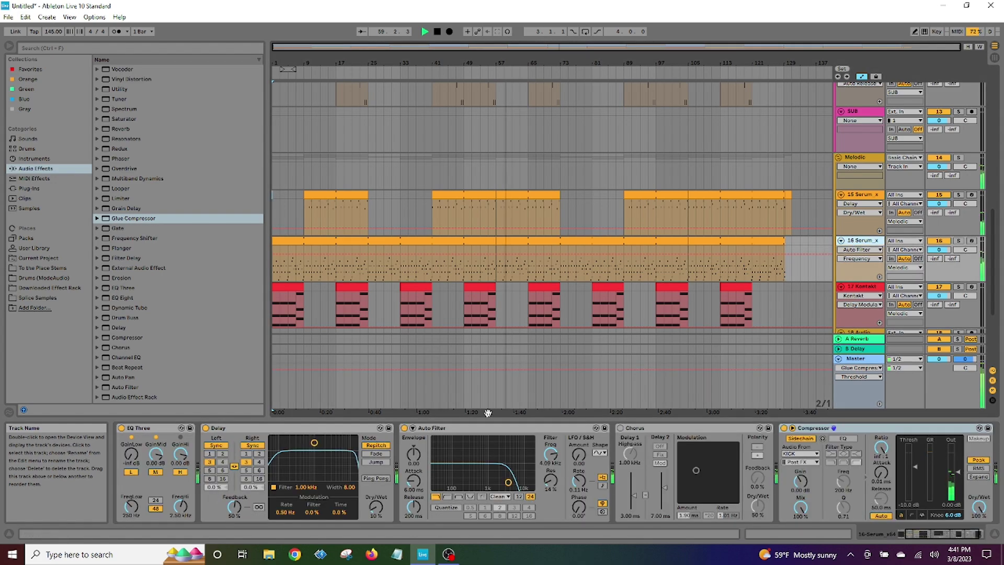
pyautogui.click(678, 432)
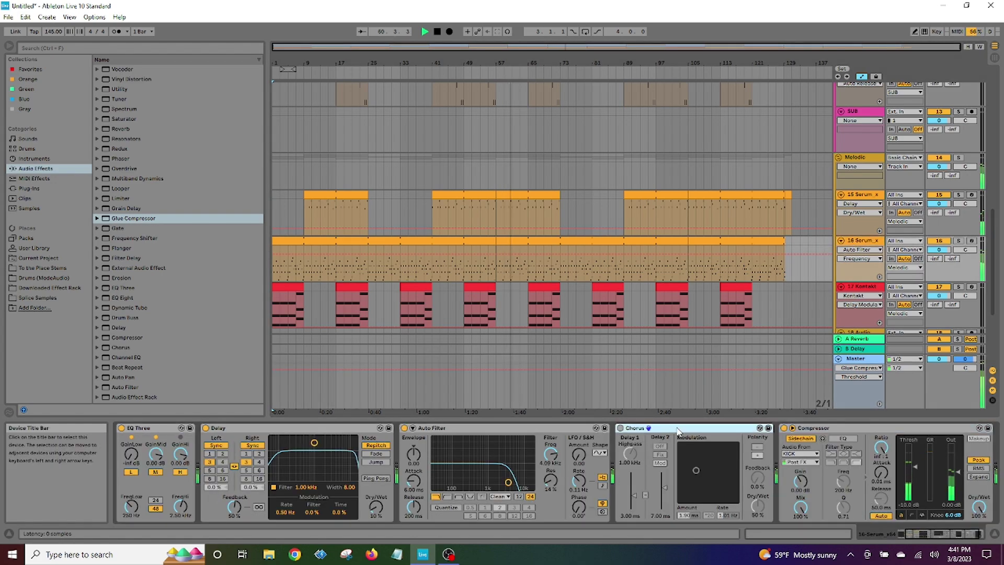
pyautogui.press('Delete')
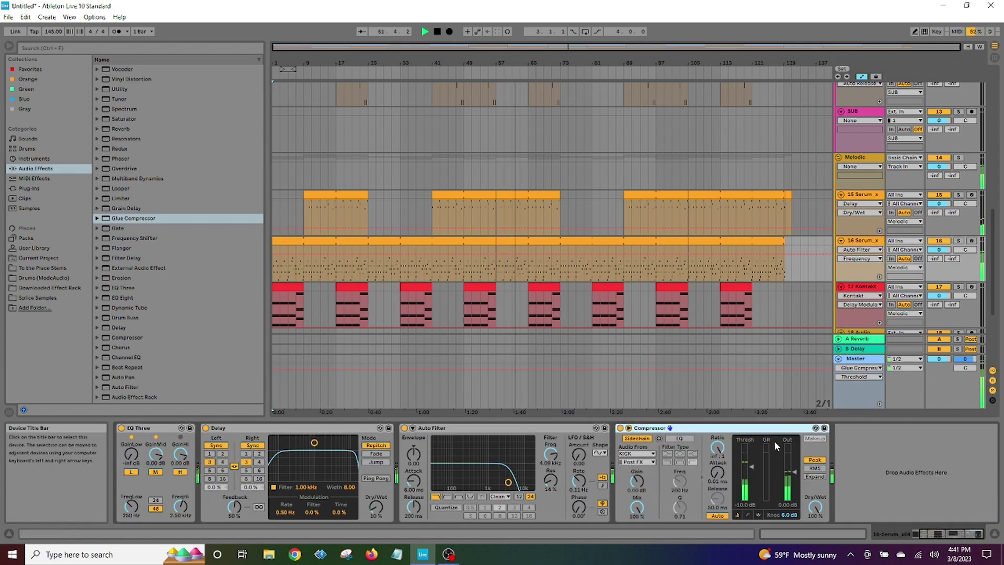
pyautogui.moveTo(866, 449); pyautogui.dragTo(866, 448)
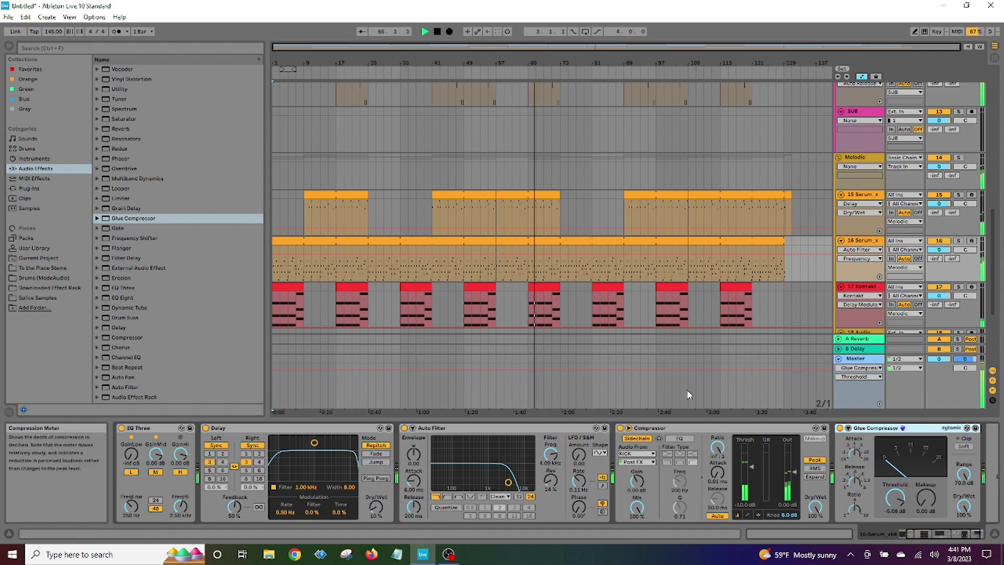
# - Set the 16 Serum Glue Compressor's threshold to -20.3 dB and move it ahead of the Compressor
pyautogui.moveTo(896, 494); pyautogui.dragTo(897, 496)
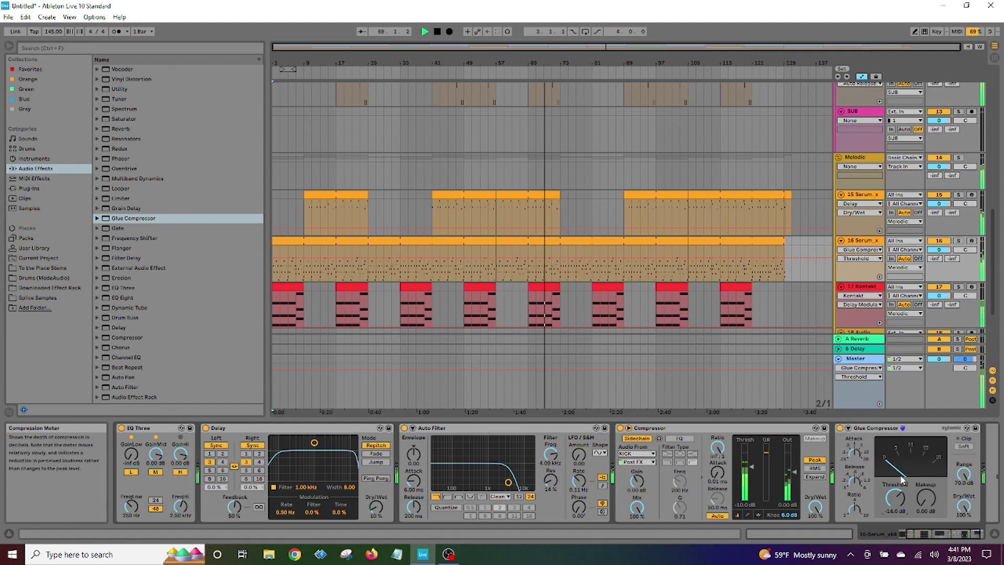
pyautogui.moveTo(896, 496); pyautogui.dragTo(901, 504)
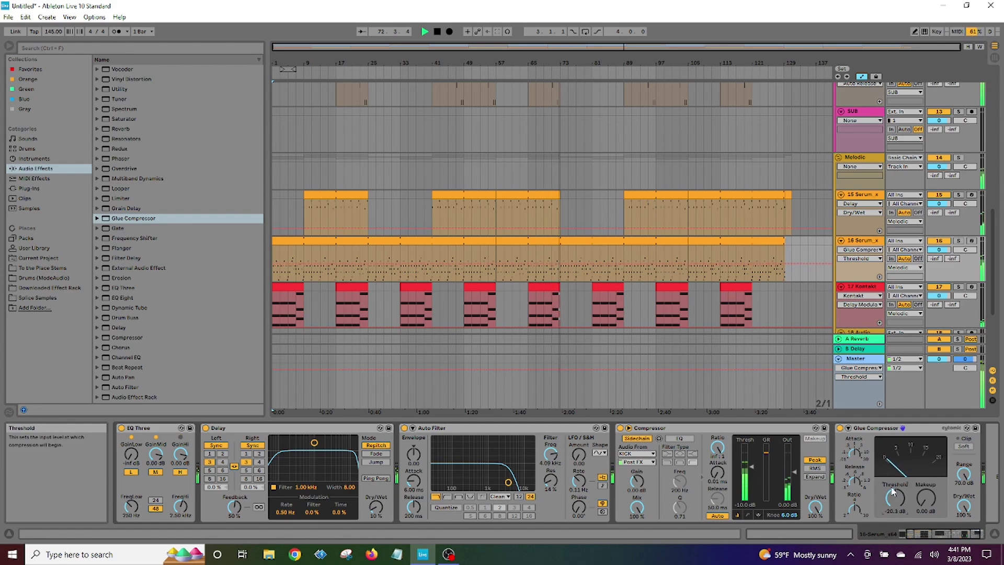
pyautogui.moveTo(872, 430); pyautogui.dragTo(615, 443)
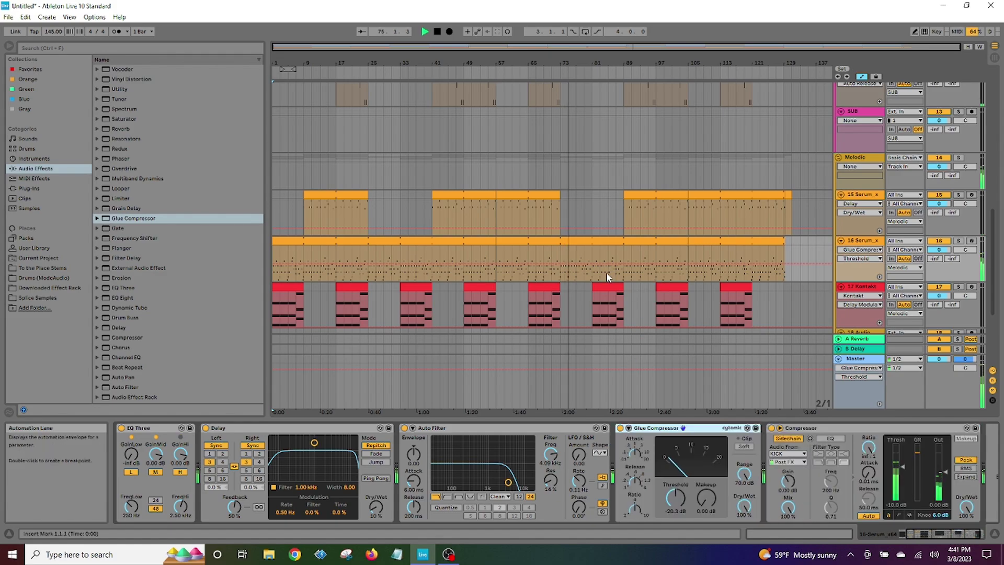
# - Show the Master track's device chain and check its Glue Compressor during playback
pyautogui.scroll(-4, 755, 272)
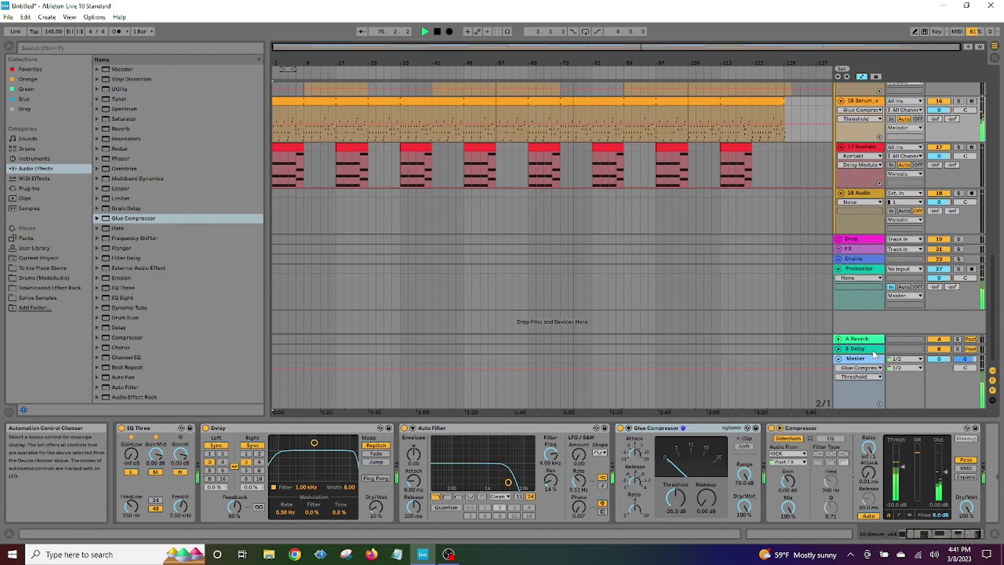
pyautogui.click(857, 359)
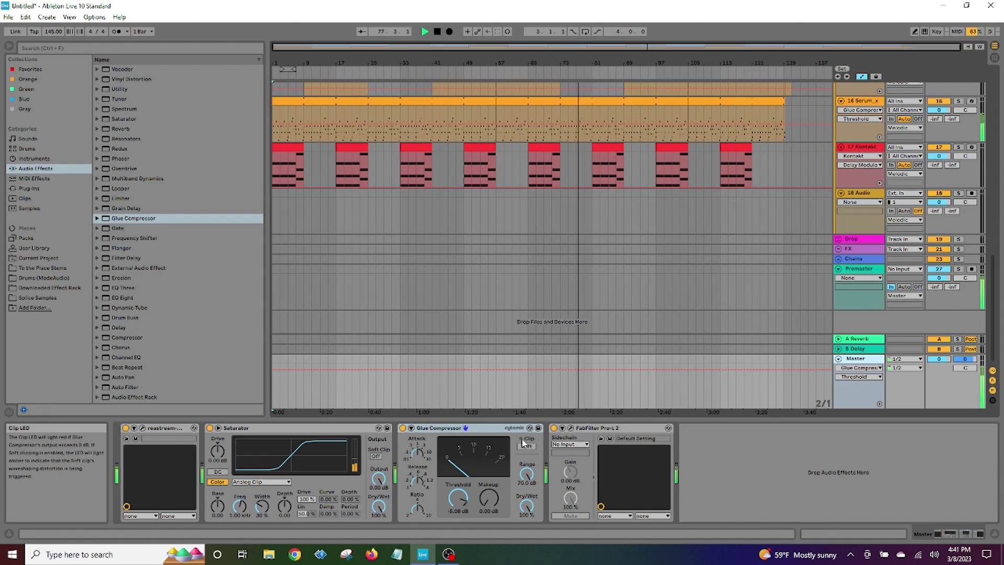
pyautogui.scroll(8, 618, 261)
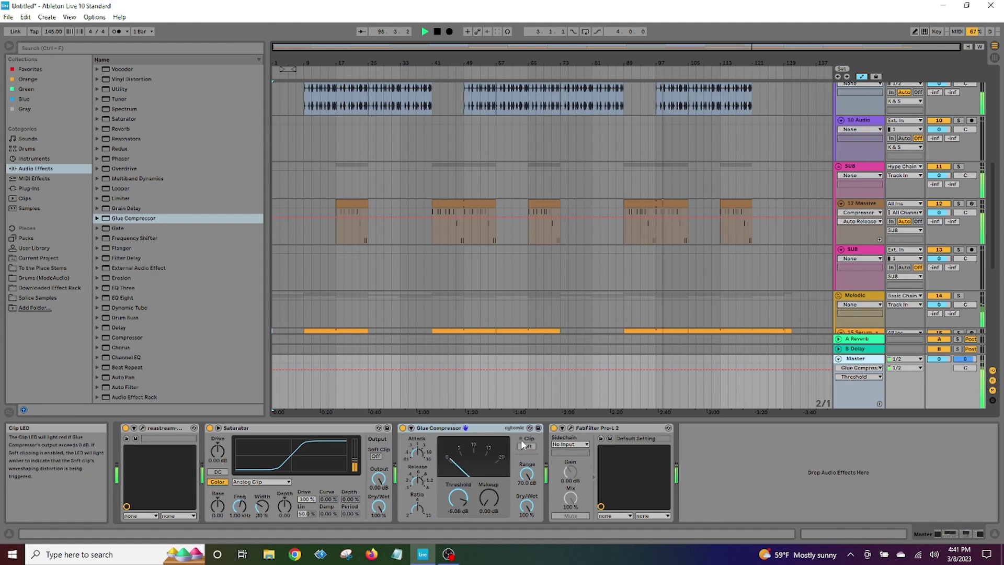
# - Insert a Glue Compressor before the Auto Filter on the 5 HIP HOP R track with its threshold at -17.8 dB
pyautogui.scroll(4, 650, 285)
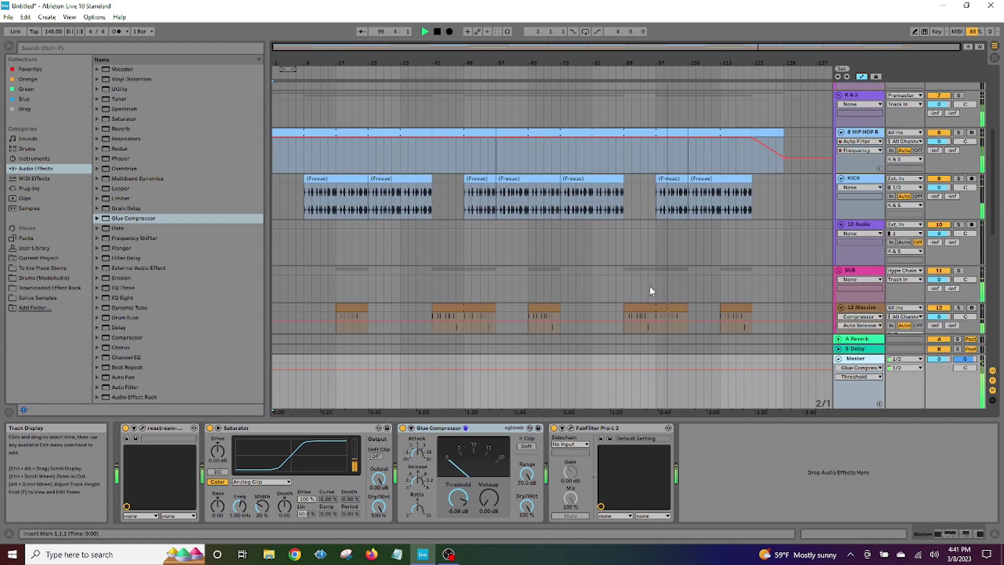
pyautogui.scroll(6, 813, 201)
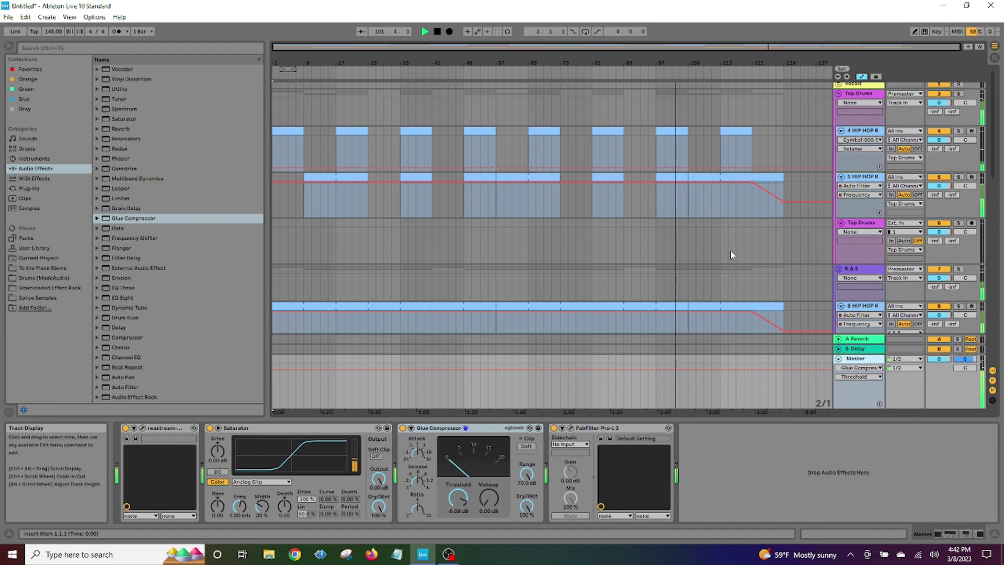
pyautogui.click(868, 178)
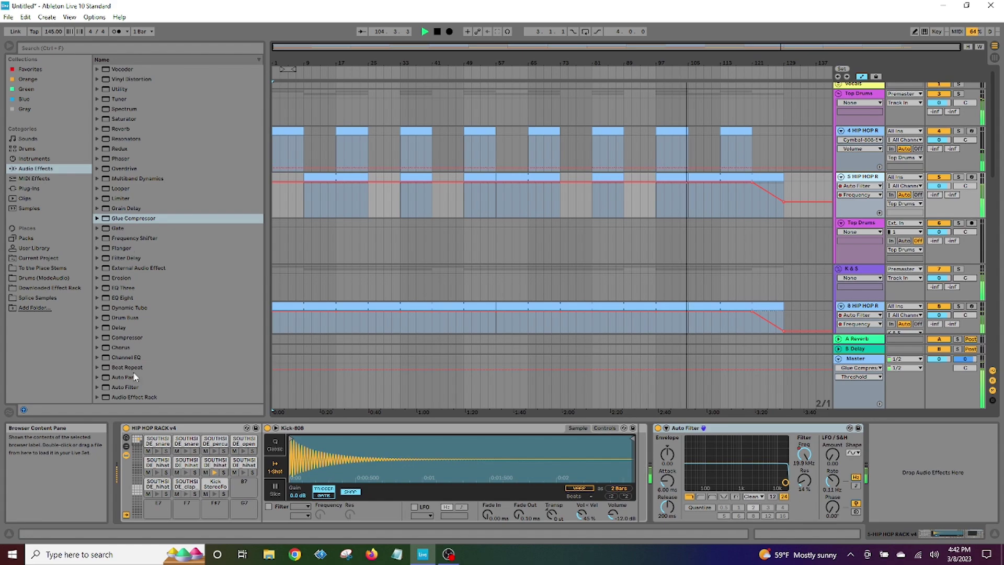
pyautogui.moveTo(134, 218); pyautogui.dragTo(652, 463)
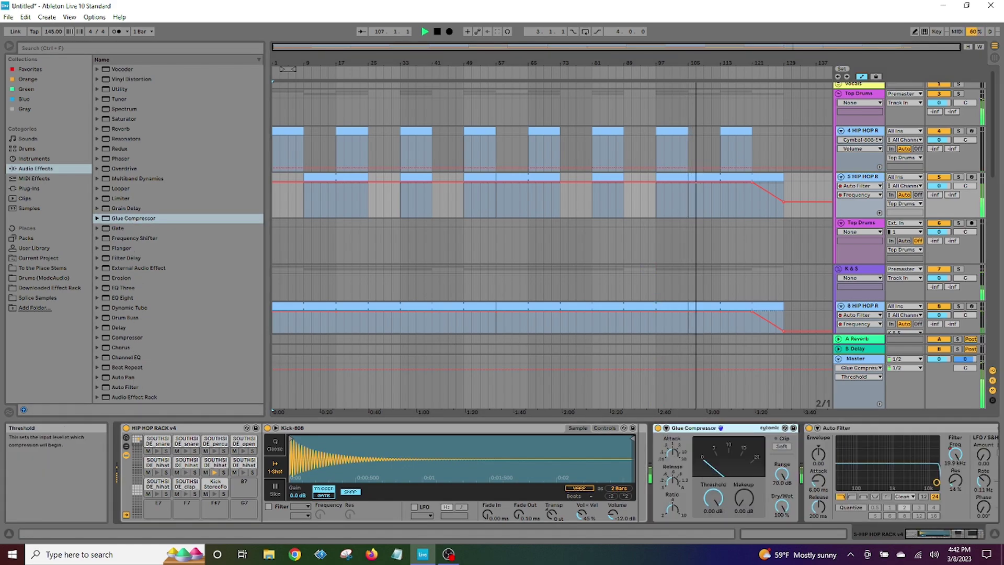
pyautogui.click(712, 501)
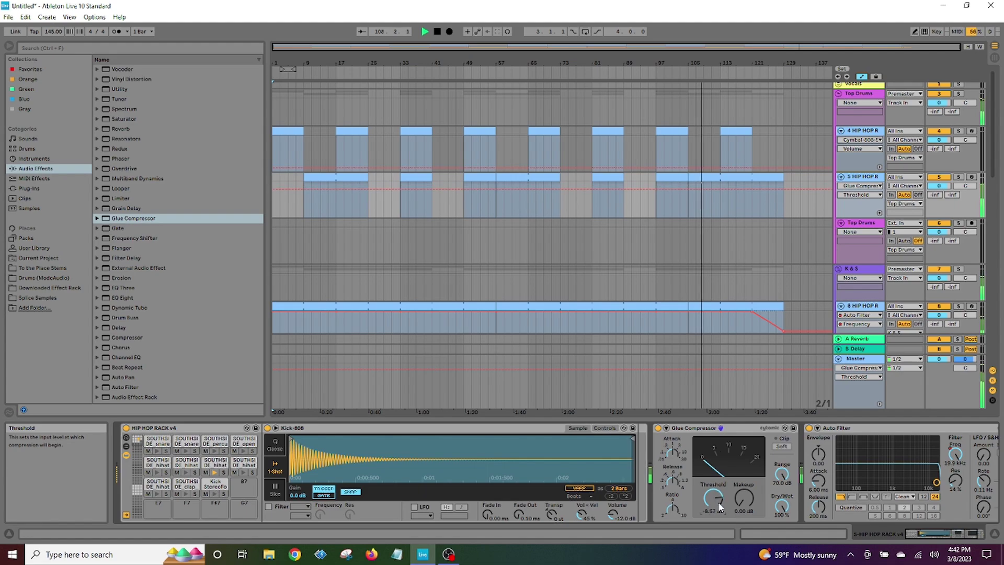
pyautogui.moveTo(715, 504); pyautogui.dragTo(716, 513)
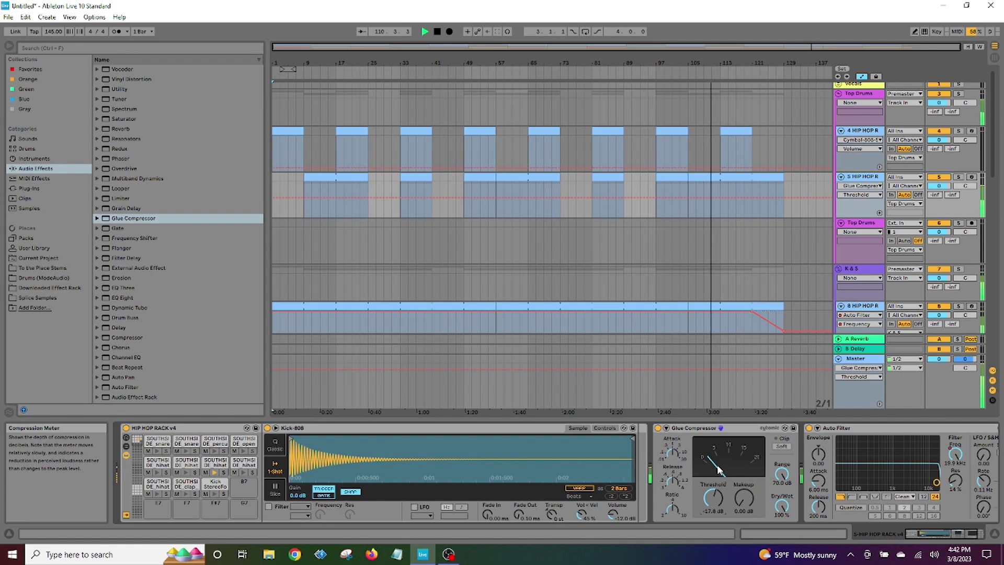
# - Copy the Glue Compressor on the 5 HIP HOP R track, then delete it from that track's device chain
pyautogui.rightClick(751, 426)
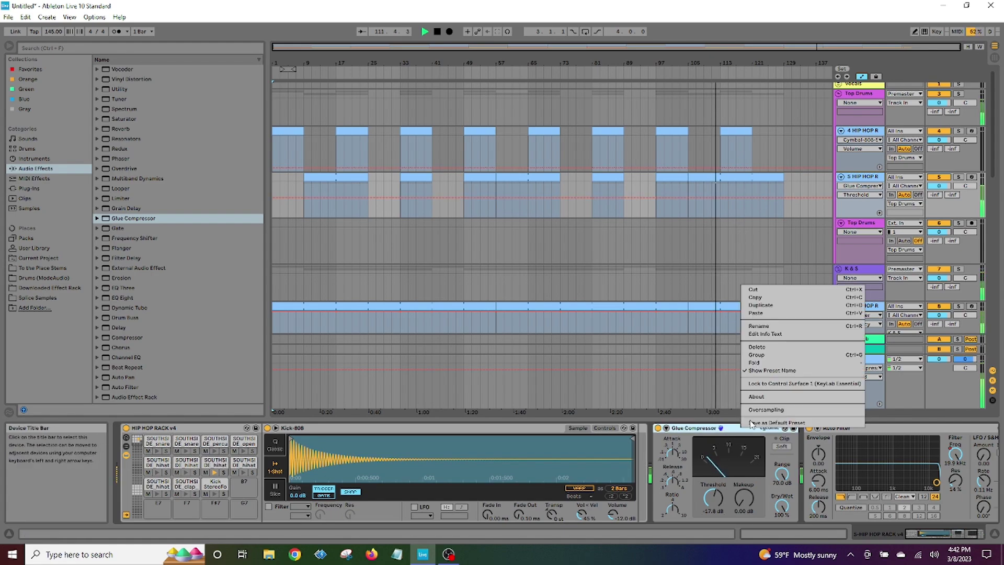
pyautogui.click(768, 296)
pyautogui.press('Delete')
# - Insert a Glue Compressor before the Auto Filter on the 8 HIP HOP R track and set its threshold to -14.6 dB
pyautogui.scroll(-1, 808, 249)
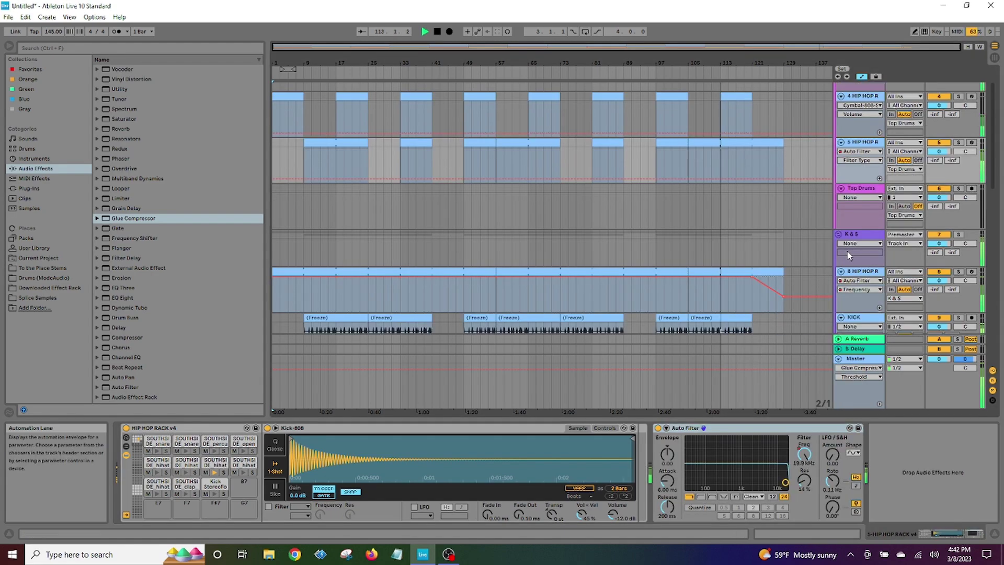
pyautogui.click(300, 290)
pyautogui.moveTo(137, 219); pyautogui.dragTo(651, 441)
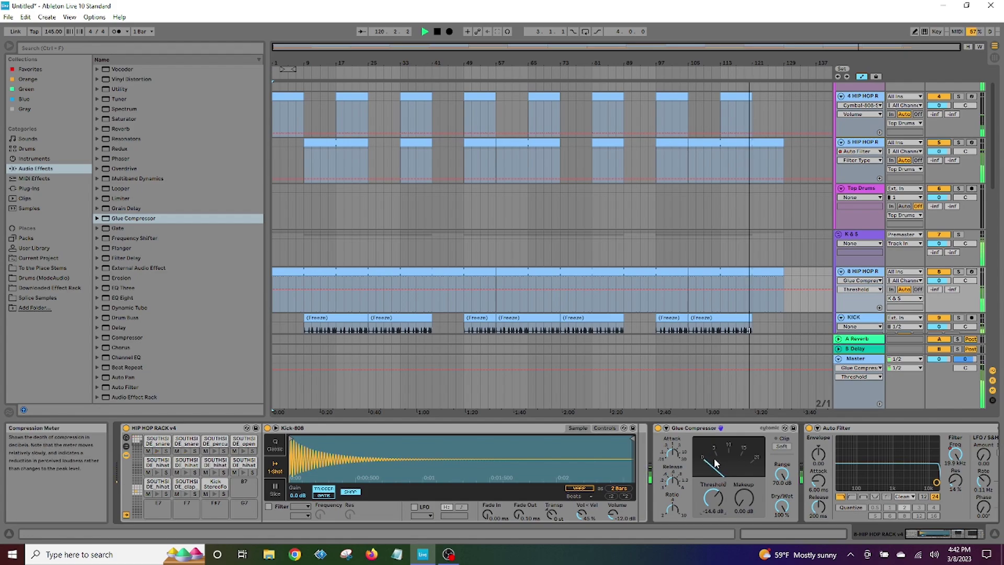
# - Try to copy the sidechained Compressor from the 12 Massive track to the end of the 4 HIP HOP R device chain
pyautogui.scroll(2, 763, 230)
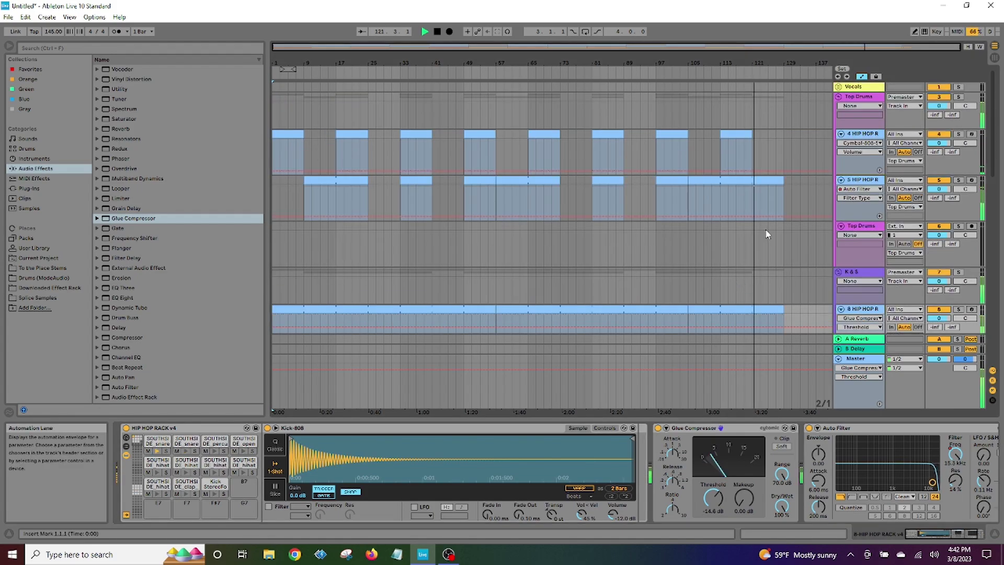
pyautogui.click(851, 137)
pyautogui.scroll(-5, 868, 189)
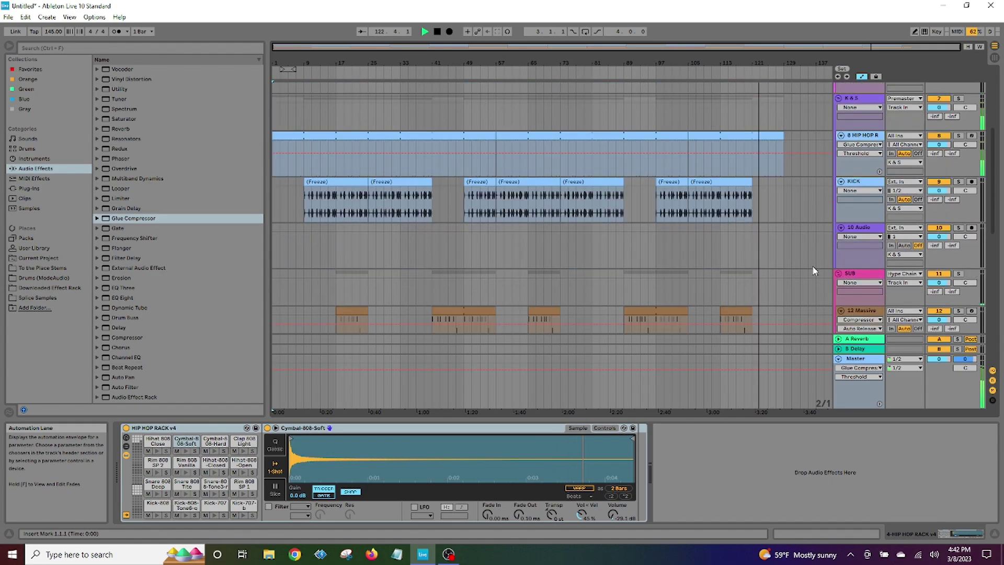
pyautogui.scroll(-2, 874, 198)
pyautogui.click(861, 275)
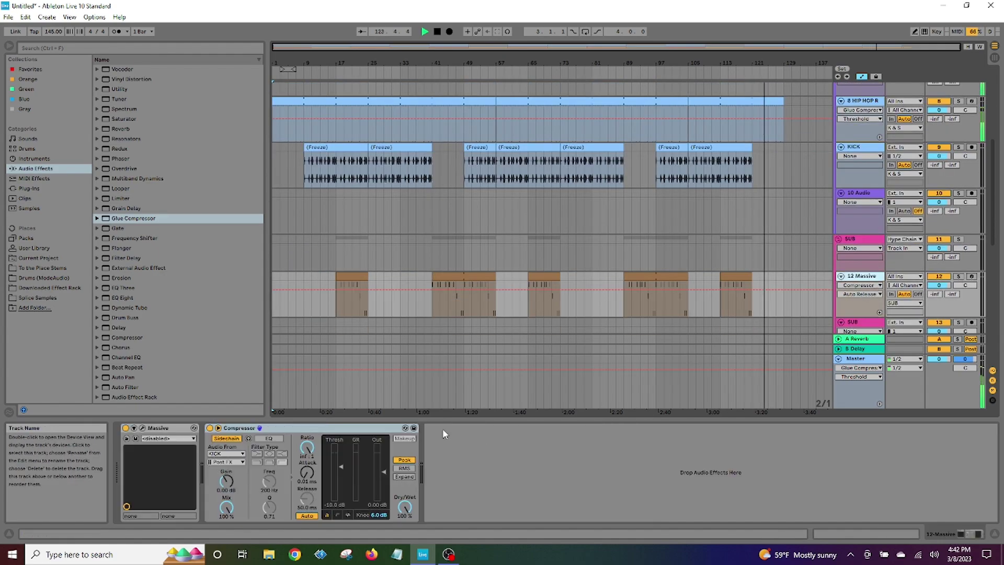
pyautogui.rightClick(334, 429)
pyautogui.click(360, 324)
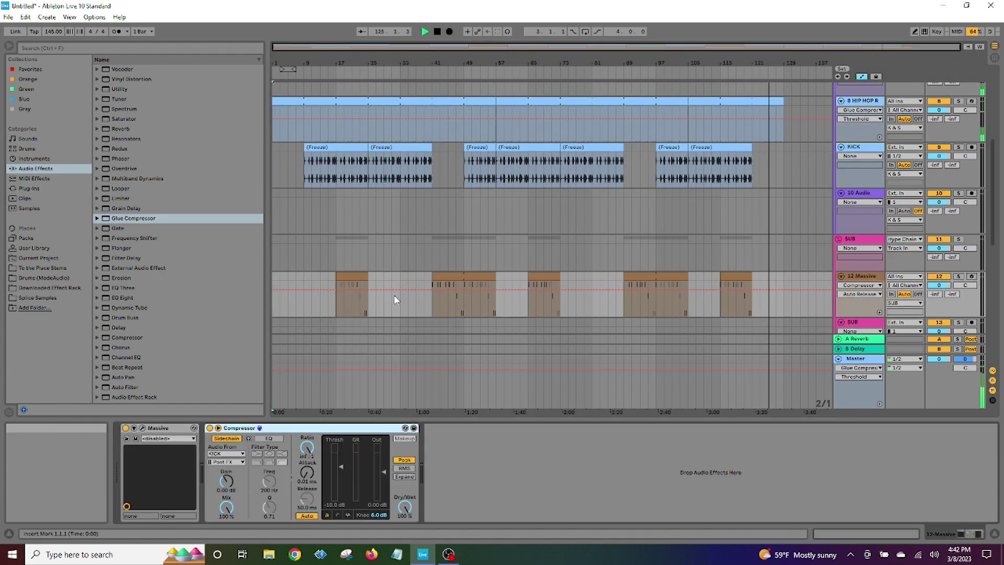
pyautogui.scroll(4, 662, 291)
pyautogui.scroll(4, 662, 292)
pyautogui.click(764, 157)
pyautogui.rightClick(707, 465)
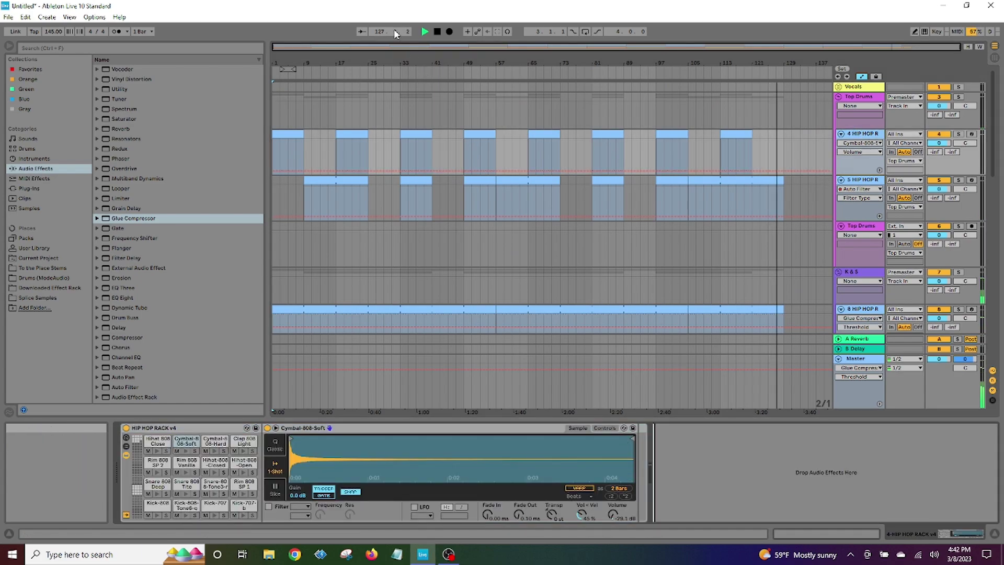
# - Restart playback and insert iZotope Ozone 7 on the Master between Glue Compressor and FabFilter Pro-L 2, dismissing its preset manager
pyautogui.click(424, 31)
pyautogui.scroll(-6, 558, 293)
pyautogui.scroll(-6, 584, 303)
pyautogui.click(865, 360)
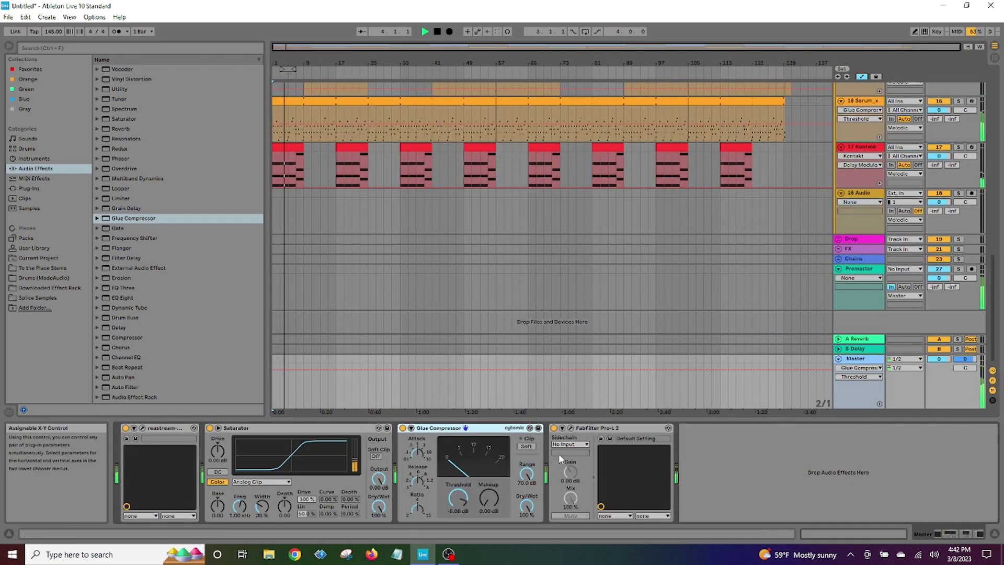
pyautogui.click(29, 189)
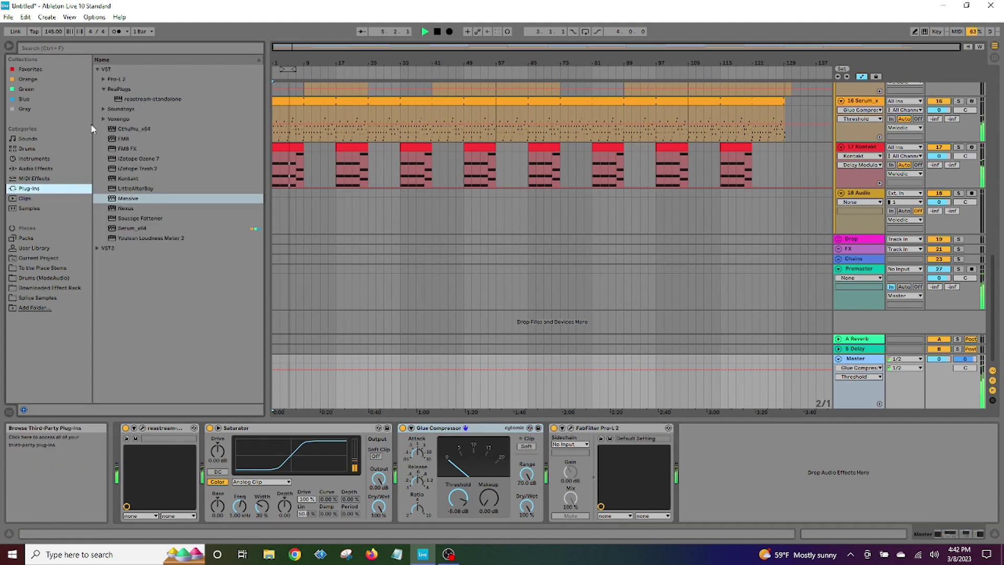
pyautogui.moveTo(160, 158)
pyautogui.mouseDown()
pyautogui.moveTo(399, 316)
pyautogui.moveTo(544, 455)
pyautogui.mouseUp()
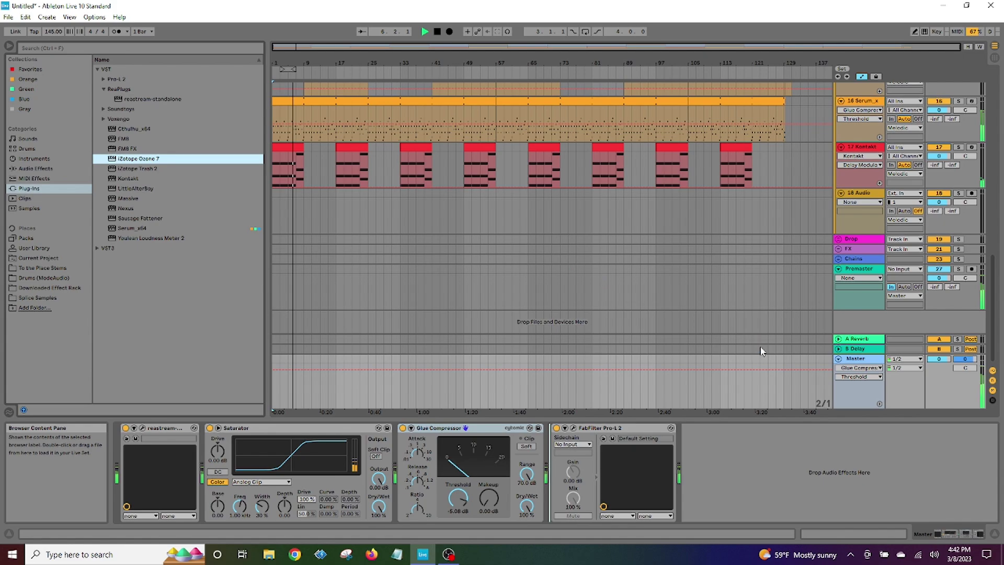
pyautogui.moveTo(591, 426); pyautogui.dragTo(592, 427)
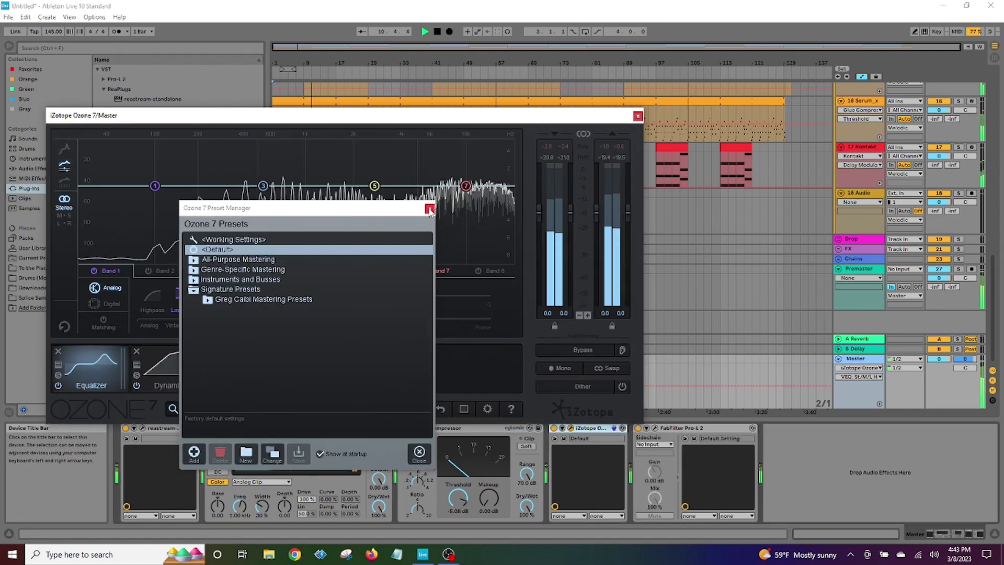
pyautogui.click(430, 209)
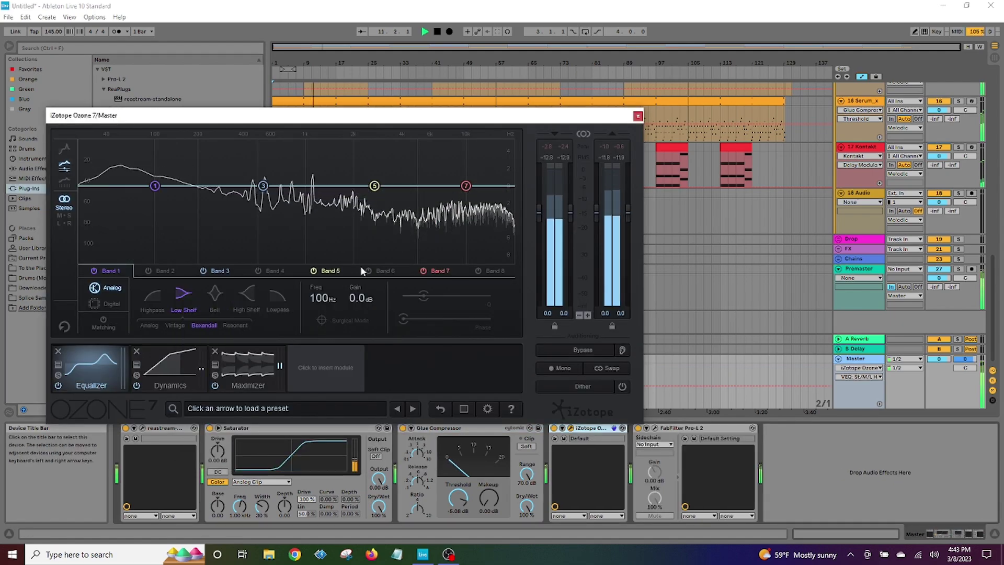
# - Load the All-Purpose Mastering preset Increase Presence in Ozone 7 and close the plug-in window
pyautogui.click(309, 407)
pyautogui.click(287, 259)
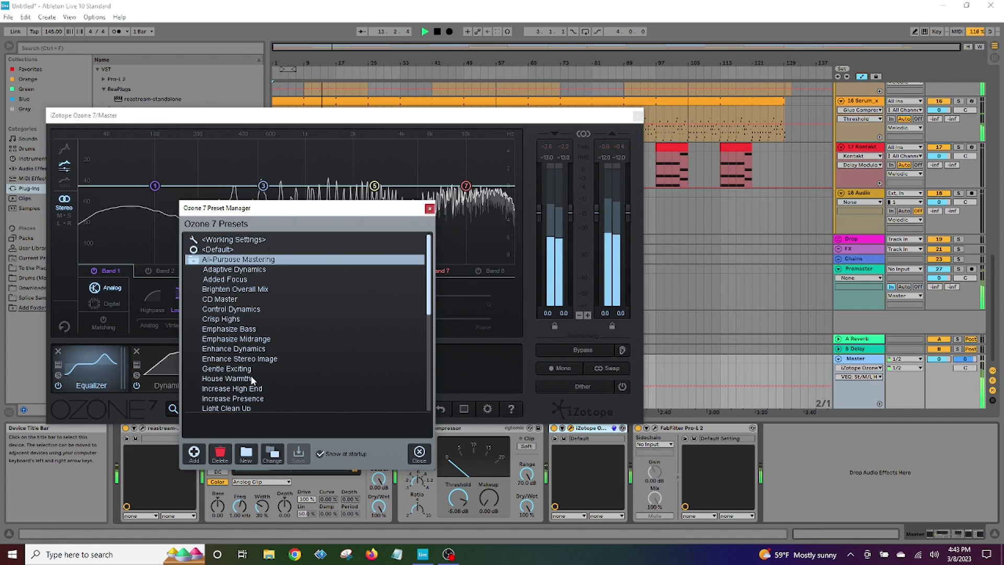
pyautogui.doubleClick(257, 402)
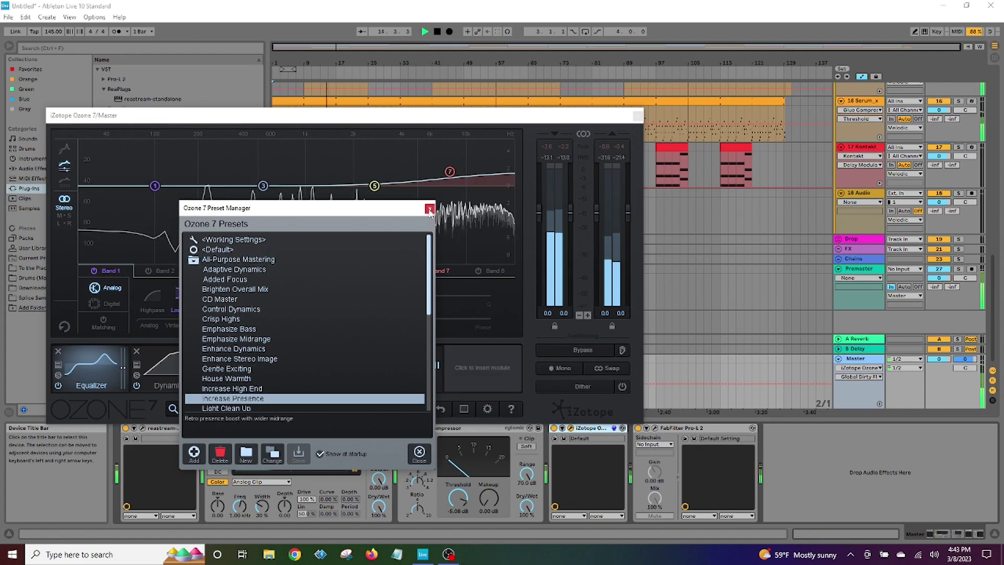
pyautogui.click(637, 116)
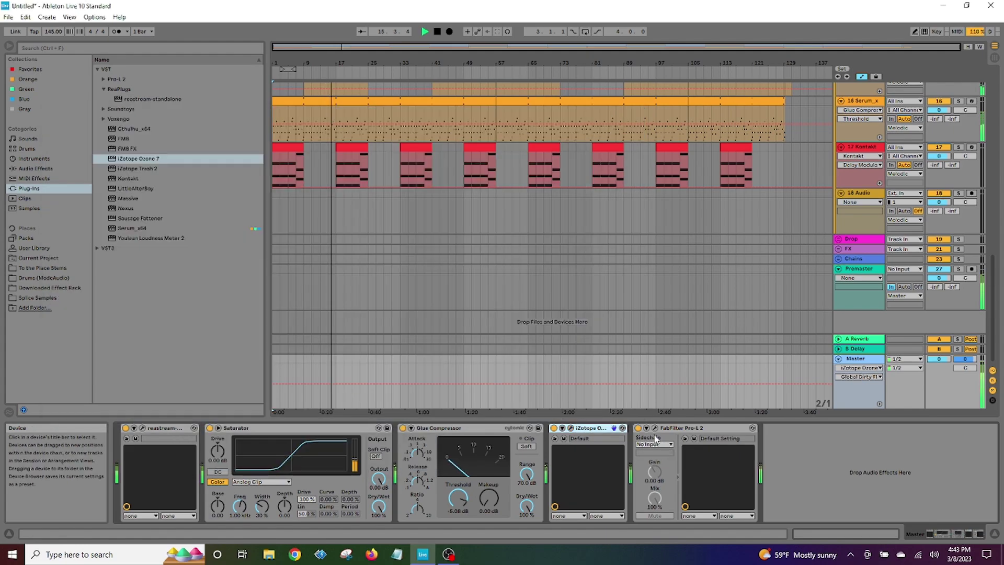
# - Set the gain of the Master's FabFilter Pro-L 2 to +3.0 and close its window
pyautogui.click(639, 427)
pyautogui.moveTo(73, 336); pyautogui.dragTo(82, 320)
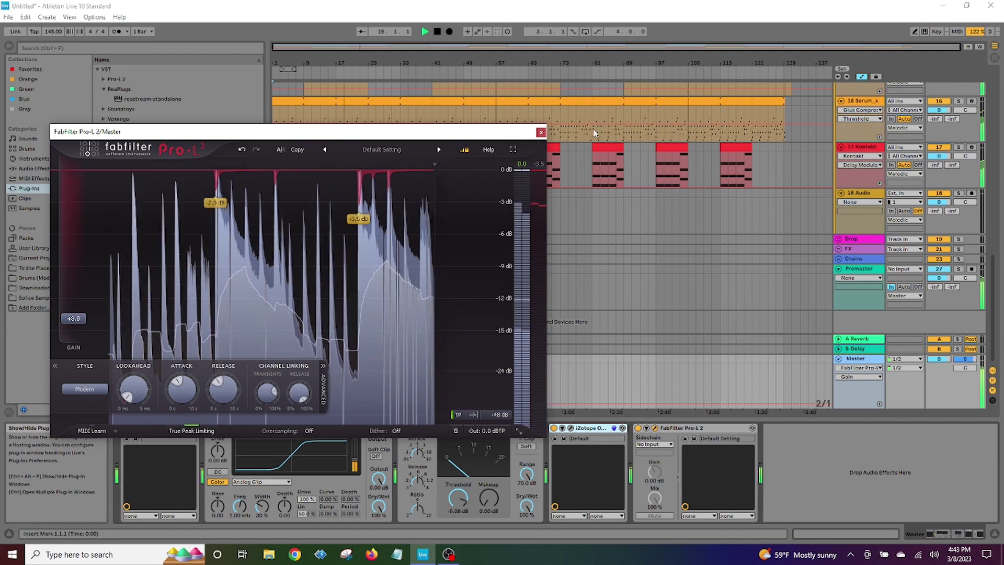
pyautogui.click(541, 133)
# - Play the arrangement from the beginning and examine the tracks while listening to the mastered mix
pyautogui.click(438, 32)
pyautogui.click(425, 31)
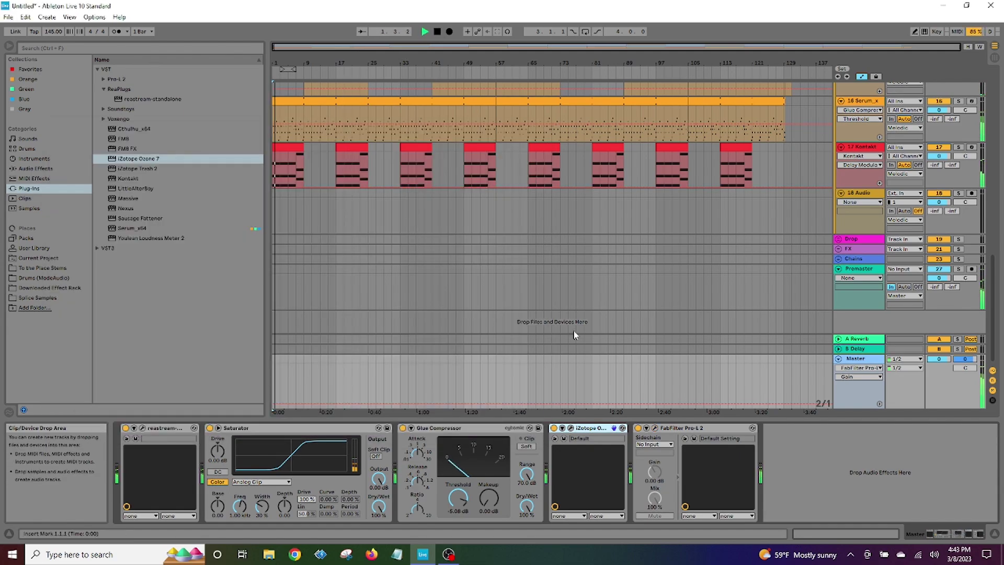
pyautogui.scroll(3, 575, 334)
pyautogui.scroll(8, 556, 311)
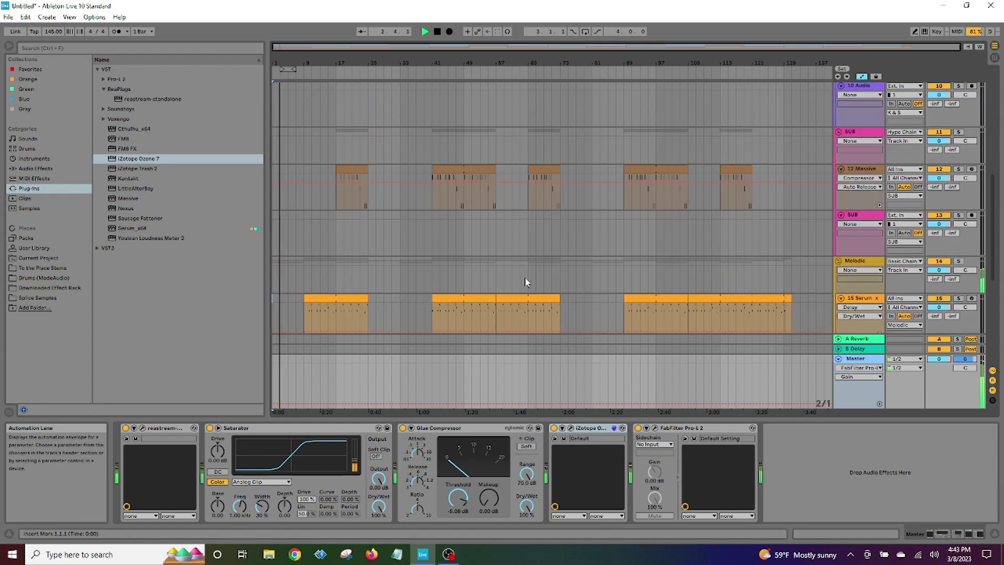
pyautogui.scroll(3, 516, 244)
pyautogui.scroll(-3, 536, 231)
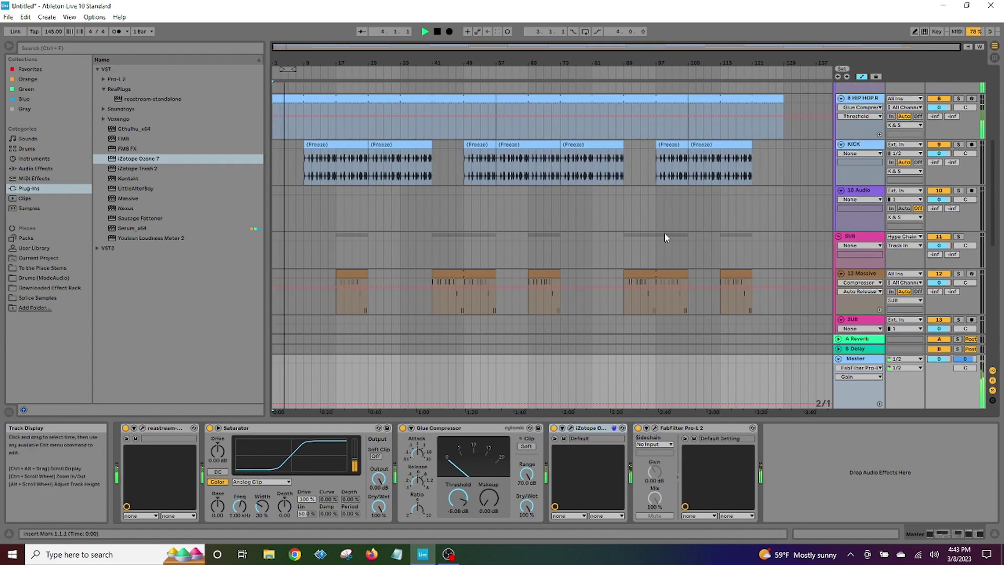
pyautogui.scroll(-3, 733, 209)
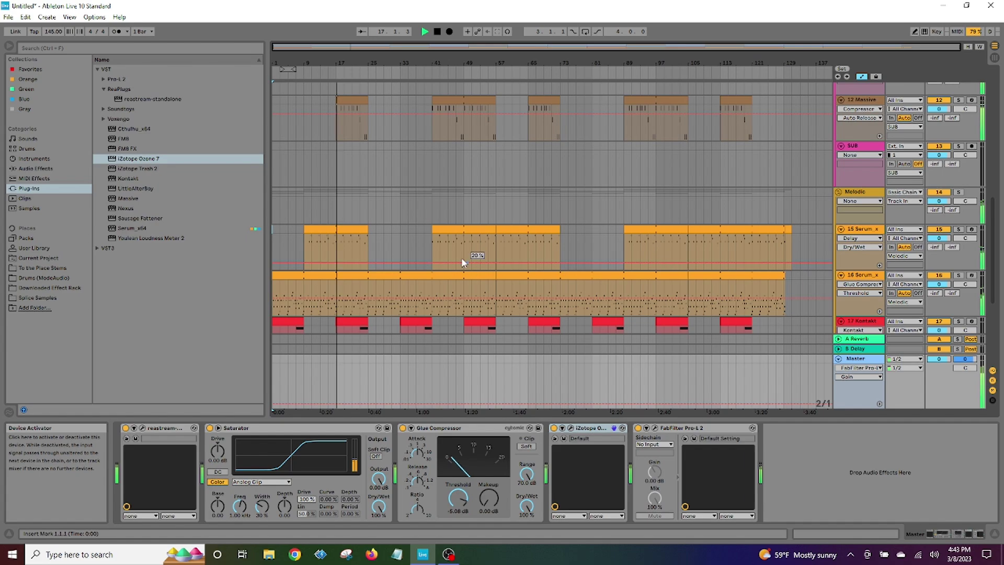
pyautogui.scroll(-3, 454, 228)
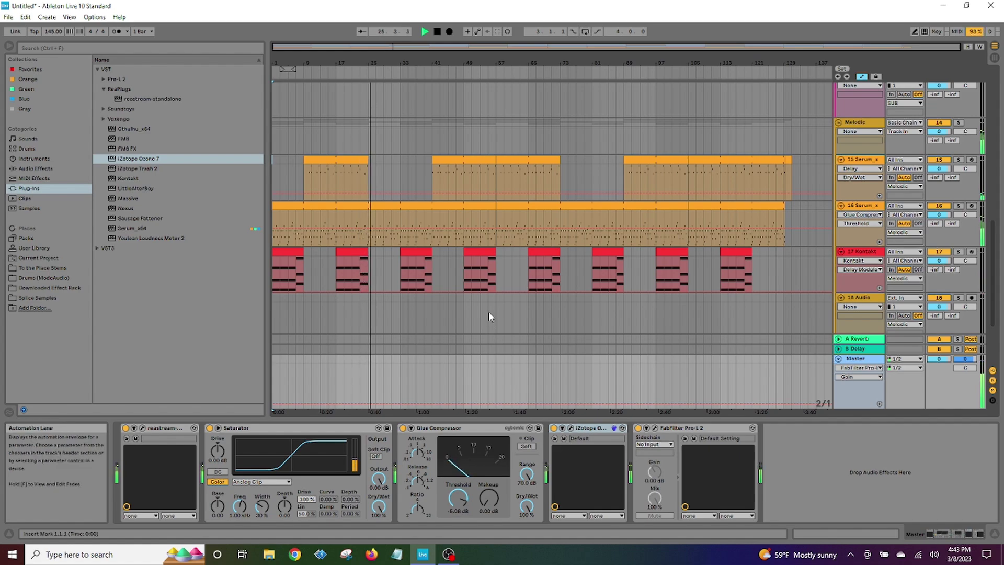
pyautogui.scroll(4, 446, 124)
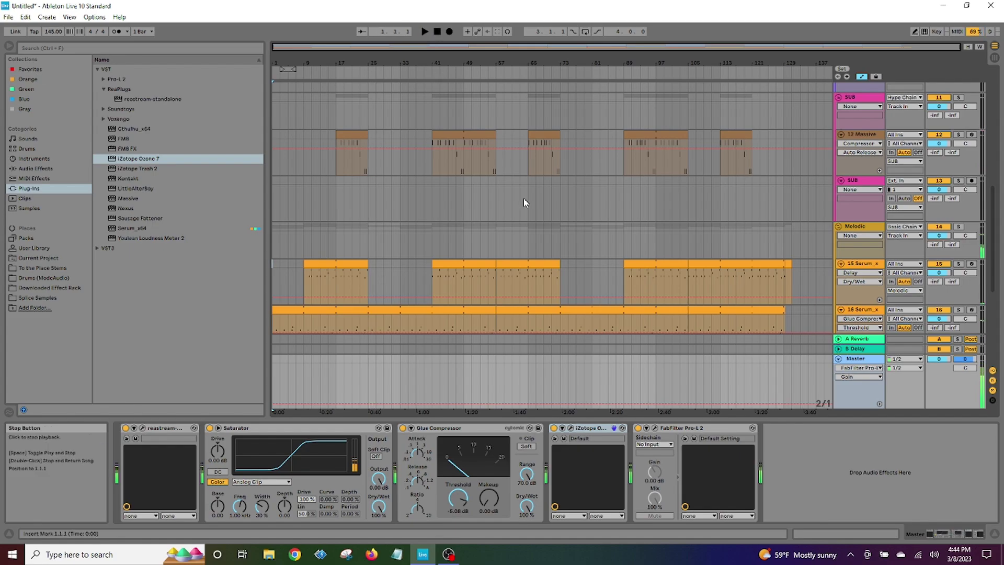
pyautogui.scroll(6, 568, 260)
pyautogui.scroll(-4, 569, 259)
# - Play the arrangement from about bar 119 and examine how the tracks end in the outro
pyautogui.click(747, 77)
pyautogui.moveTo(748, 65); pyautogui.dragTo(689, 208)
pyautogui.scroll(-4, 694, 267)
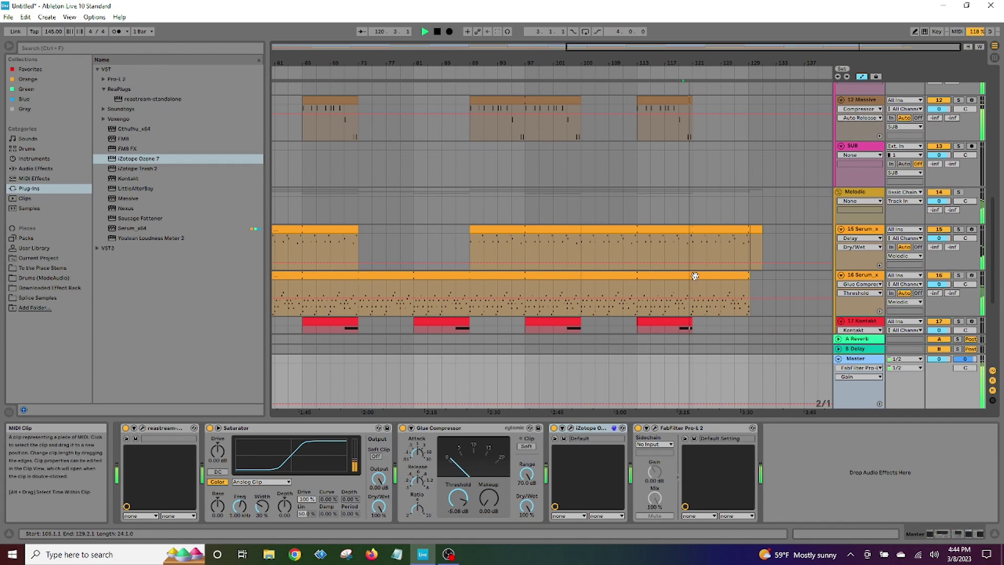
pyautogui.scroll(-5, 695, 277)
pyautogui.scroll(3, 710, 237)
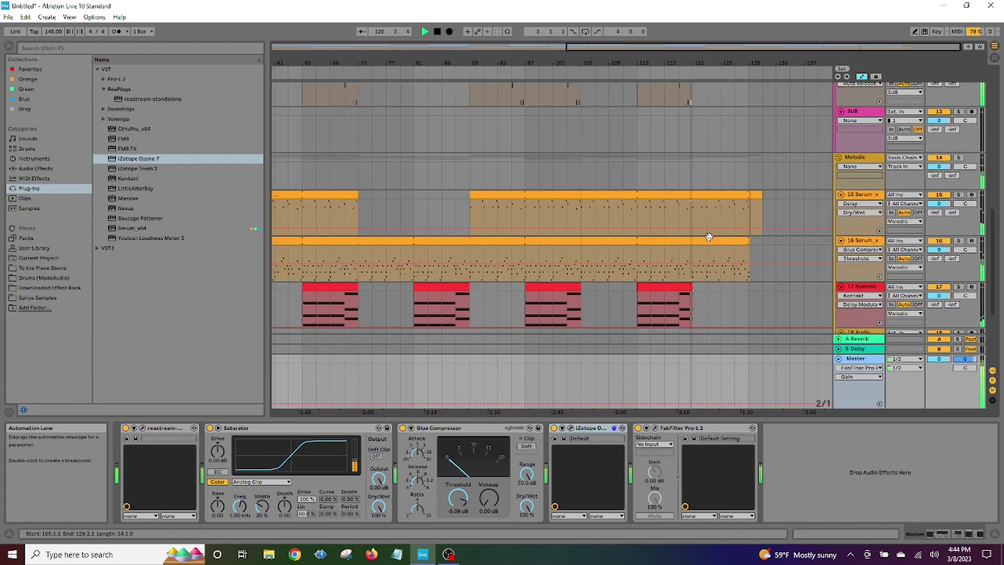
pyautogui.scroll(6, 595, 233)
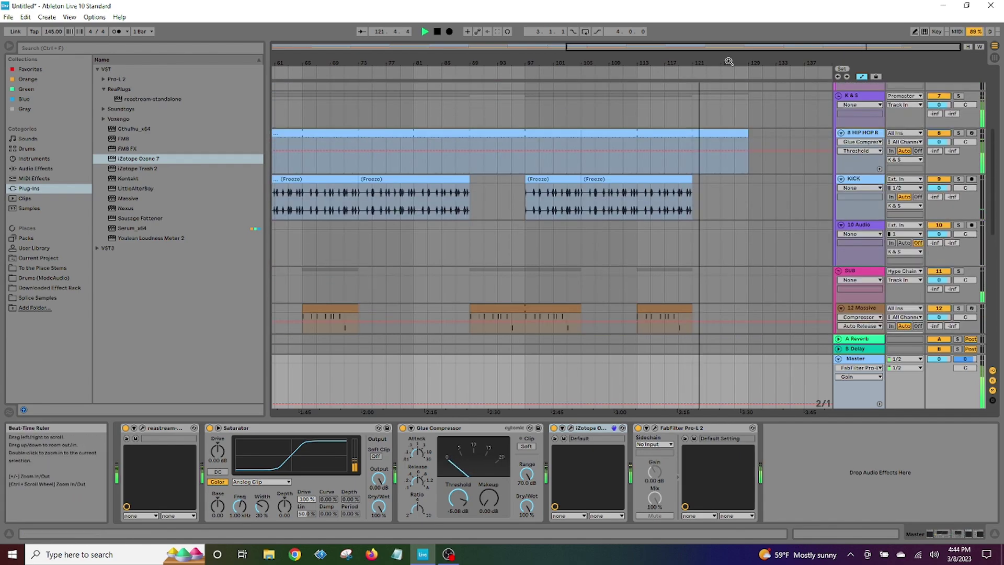
pyautogui.scroll(-5, 728, 62)
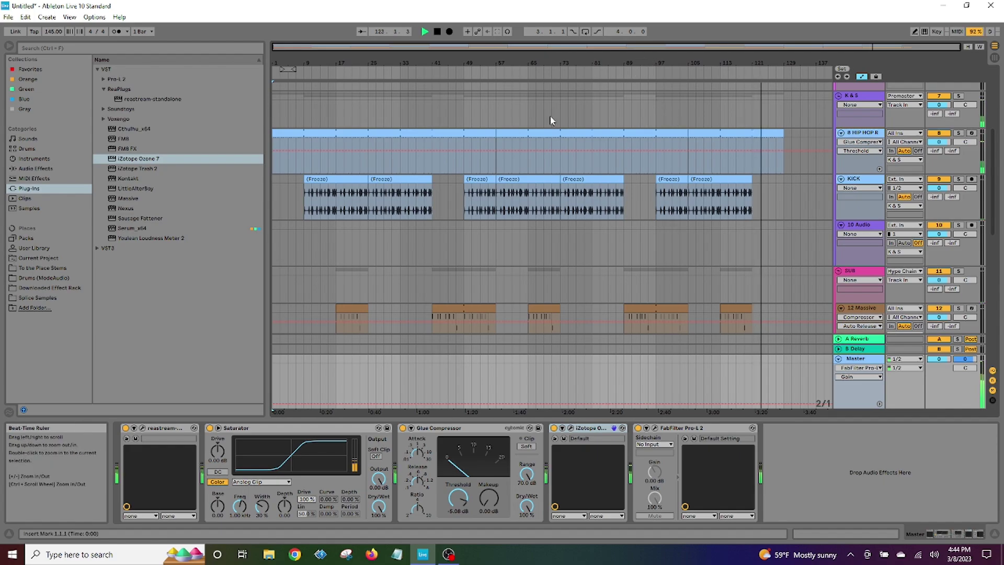
pyautogui.scroll(-3, 566, 157)
pyautogui.scroll(1, 655, 164)
pyautogui.scroll(-5, 649, 164)
pyautogui.scroll(-2, 736, 226)
pyautogui.scroll(4, 699, 229)
pyautogui.scroll(-1, 646, 230)
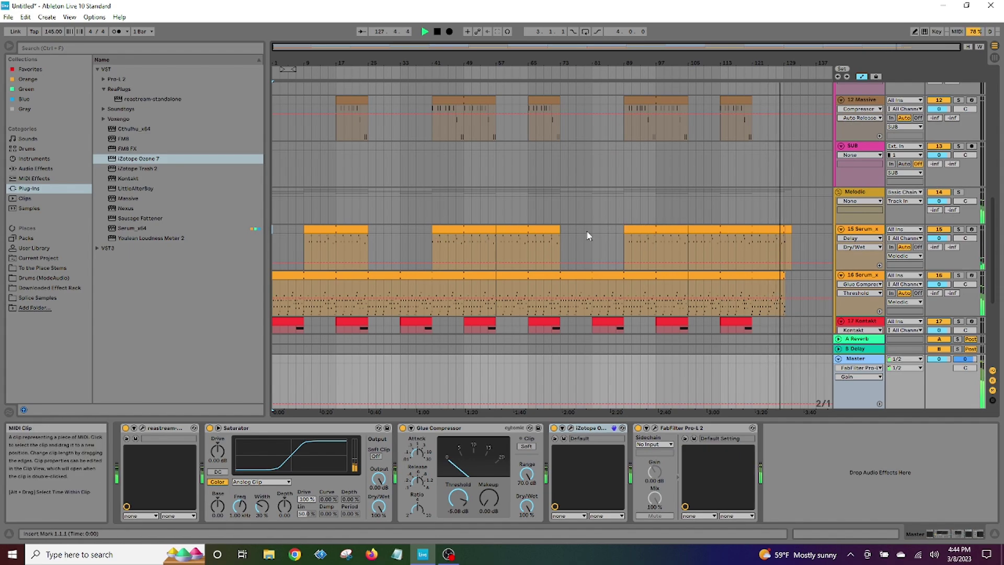
pyautogui.scroll(8, 644, 239)
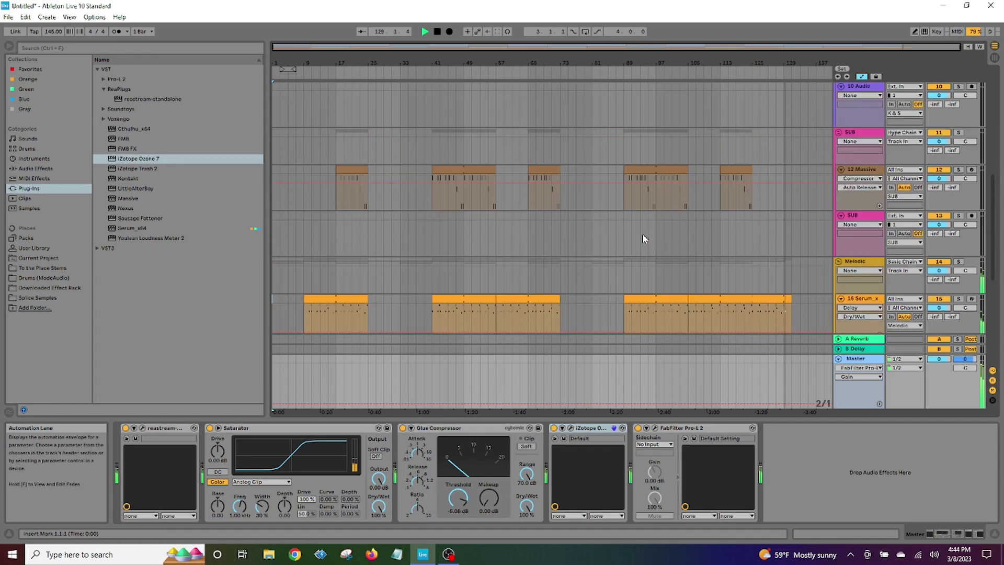